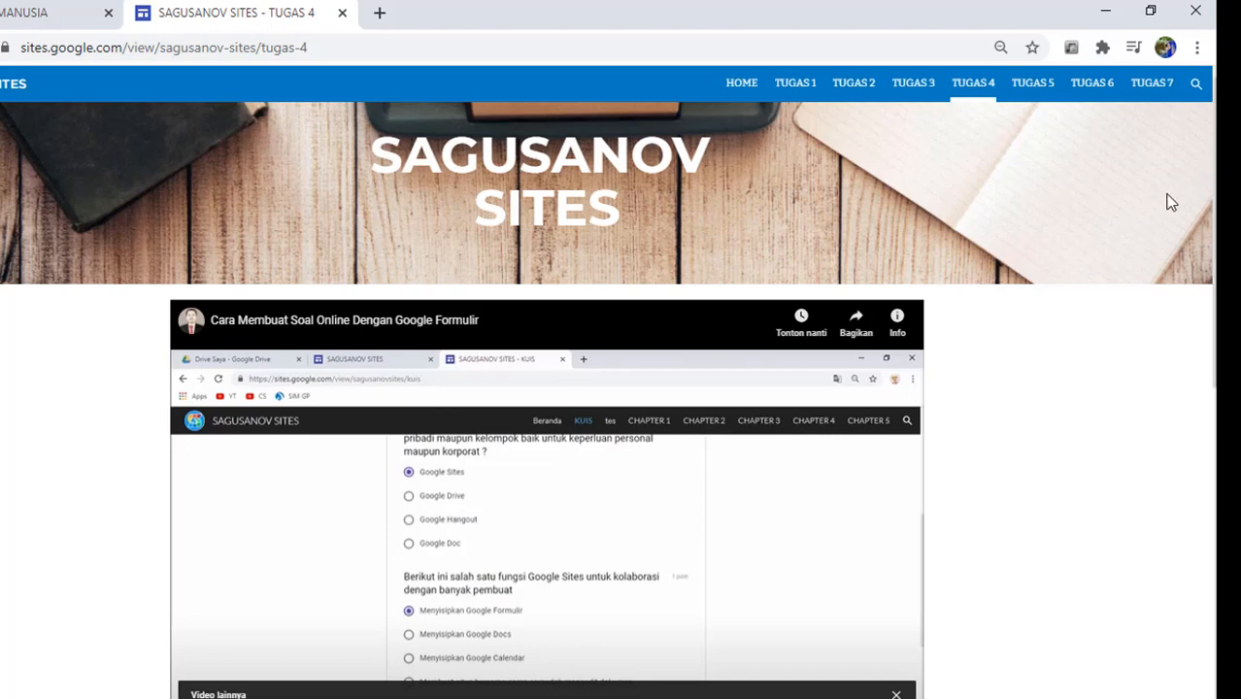
Step: Read through the TUGAS 4 assignment instructions, then return to the reproduction site editor
scroll(1208, 271, "down", 1)
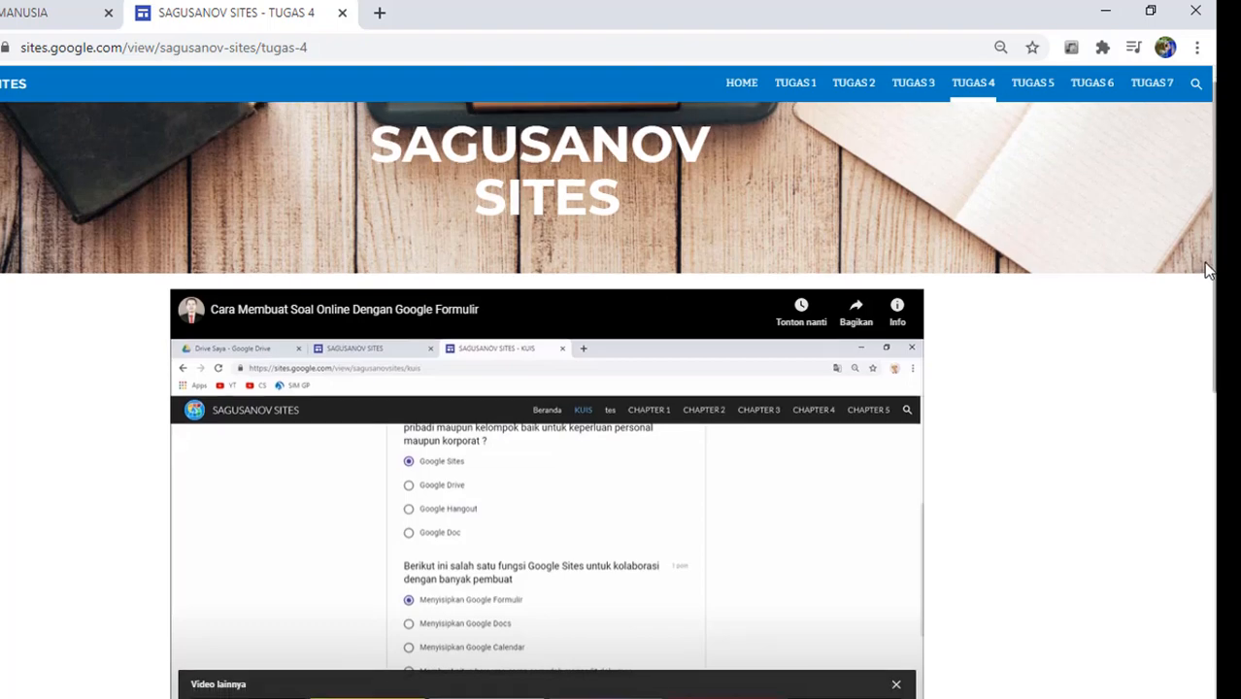
left_click_drag(1208, 271, 1214, 519)
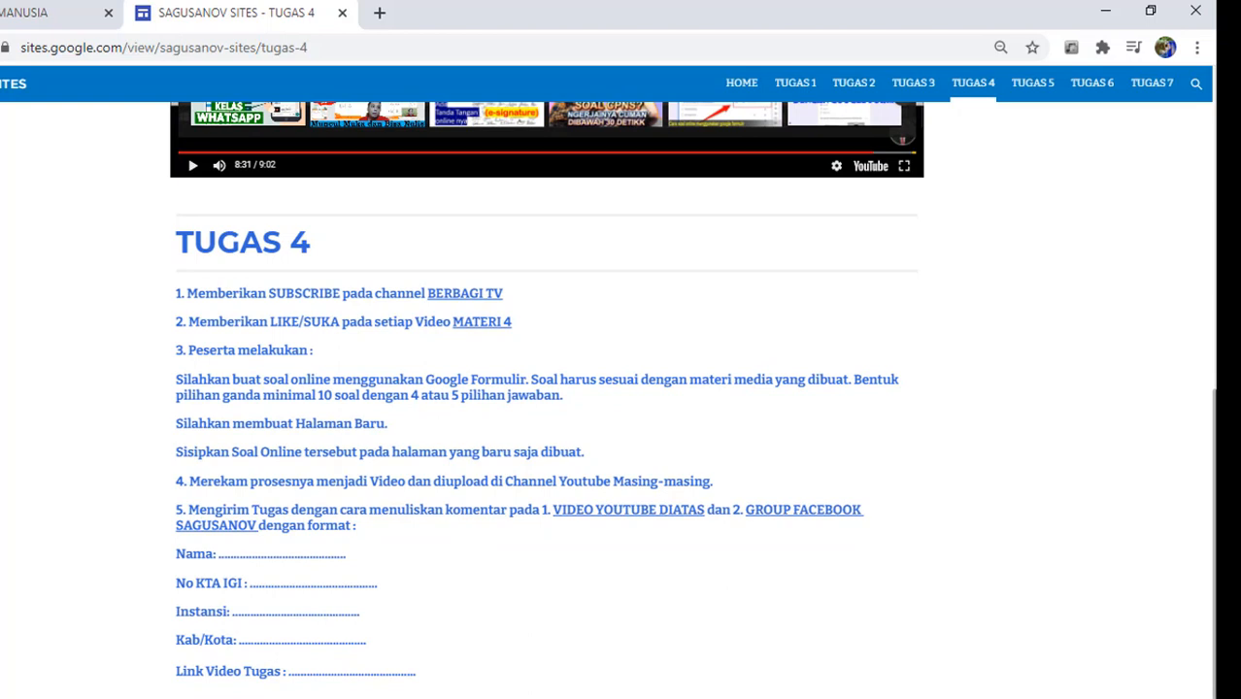
left_click_drag(1214, 520, 1204, 297)
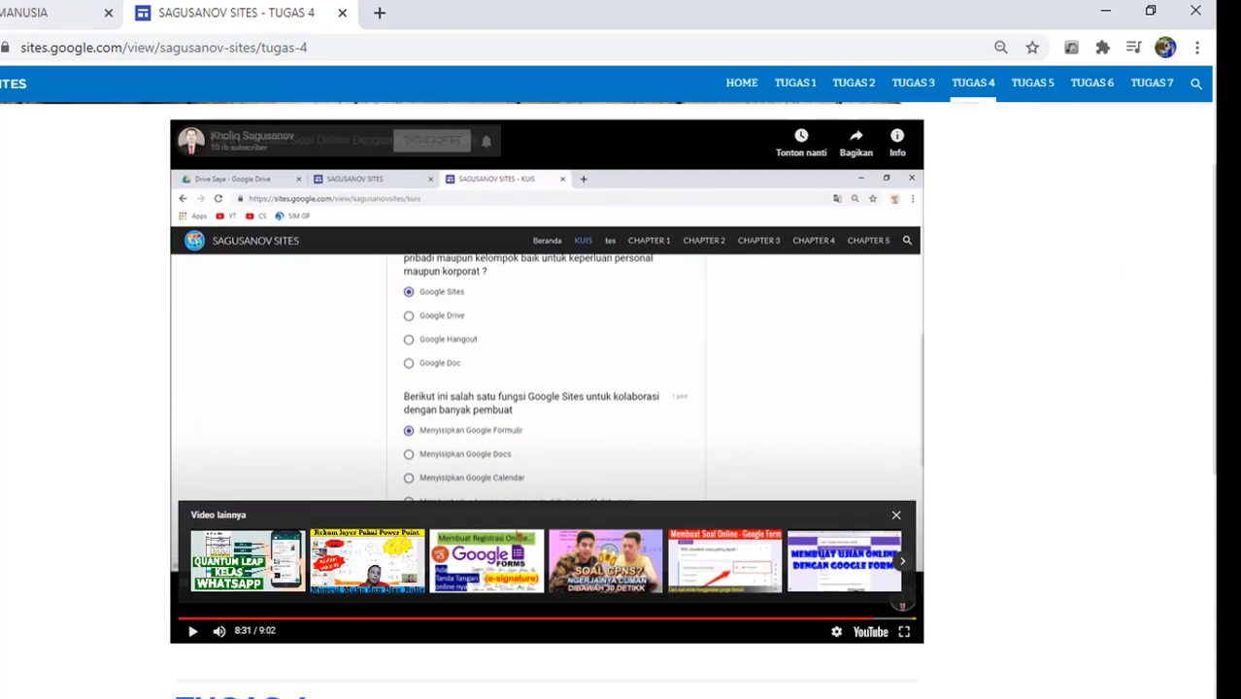
left_click(39, 13)
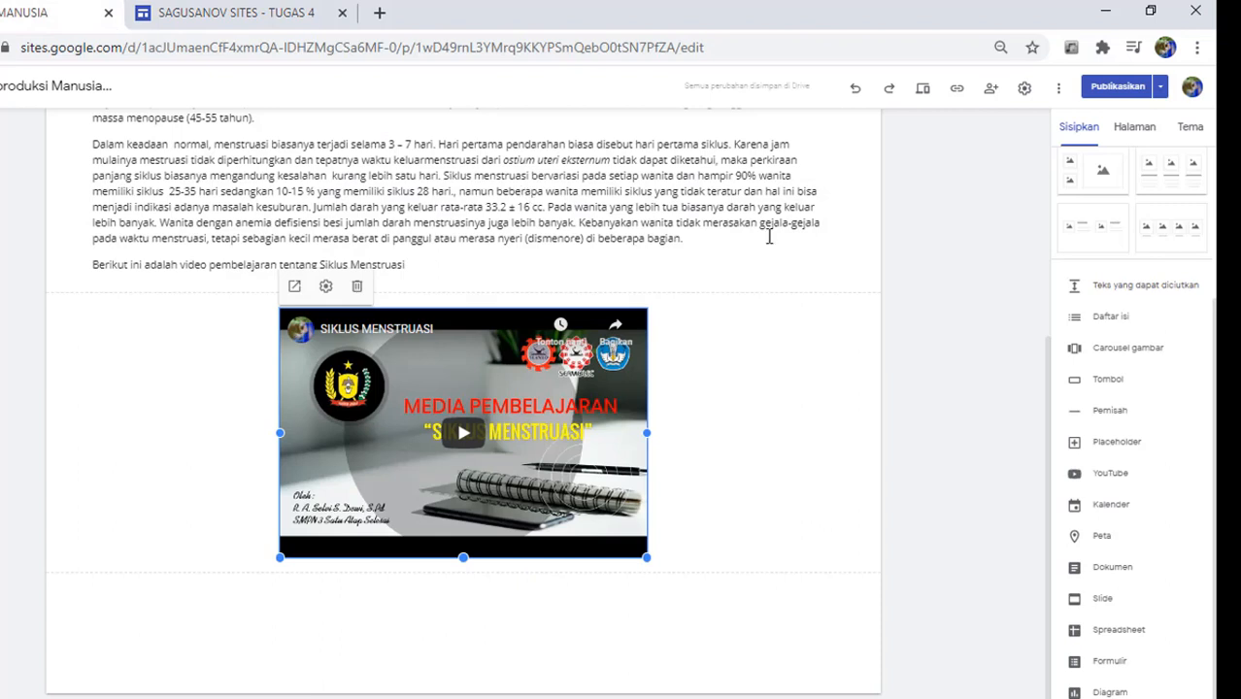
Step: Show the site's page list, from the reproduction-system home page through SIKLUS MENSTRUASI
left_click(1211, 343)
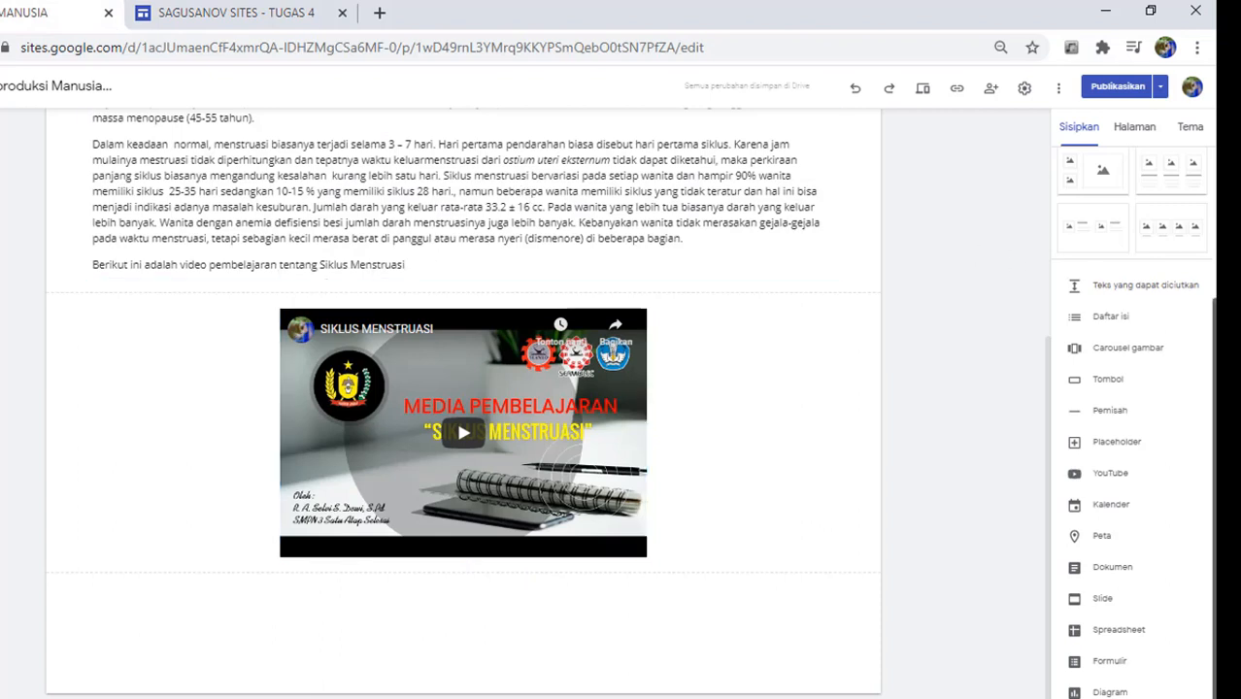
left_click_drag(1211, 346, 1197, 188)
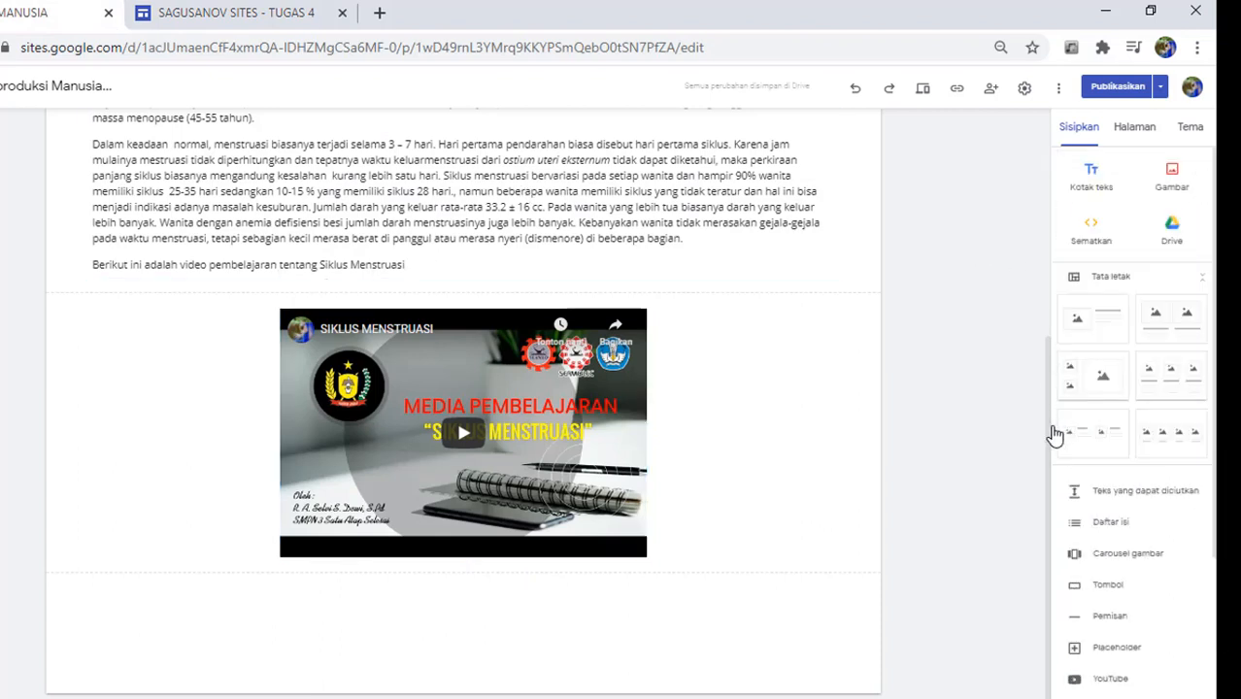
left_click_drag(1053, 429, 1047, 146)
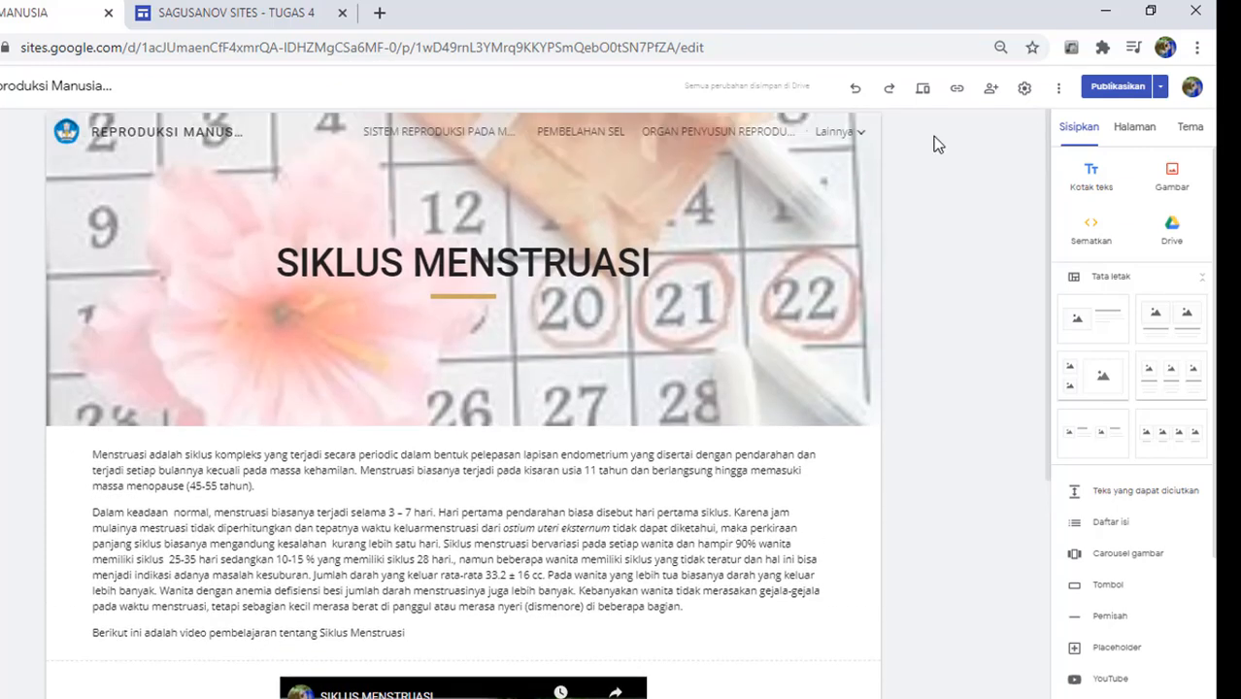
left_click(849, 141)
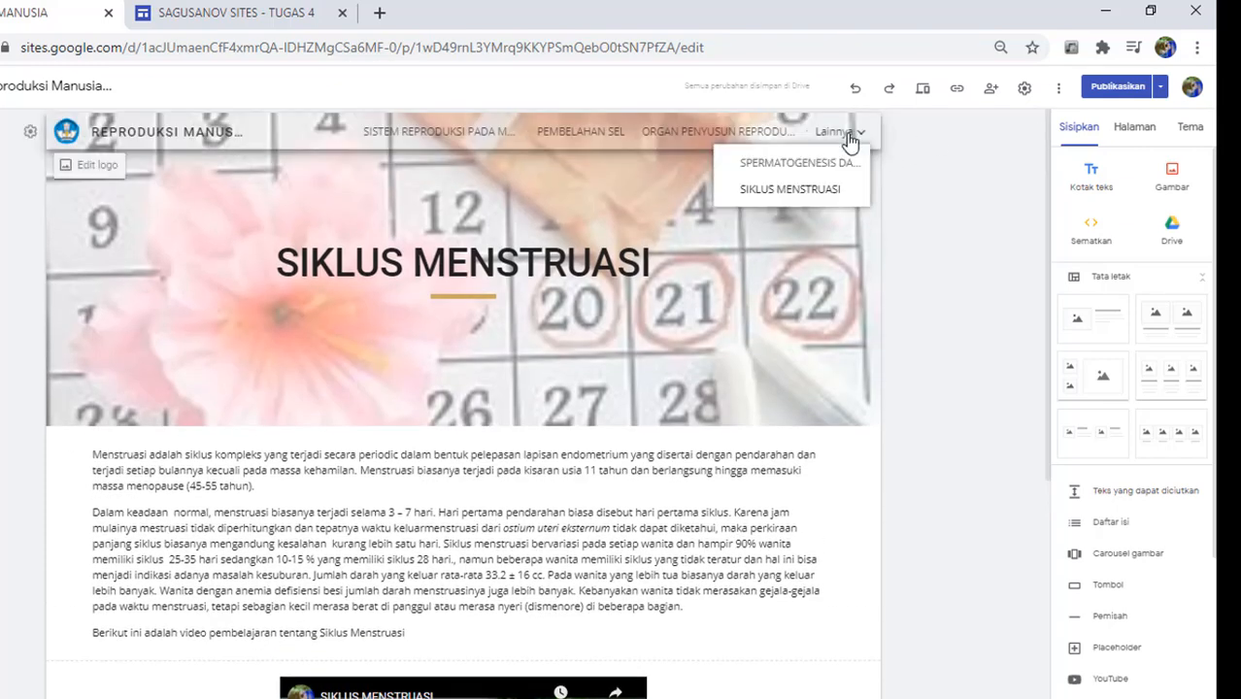
left_click(1122, 134)
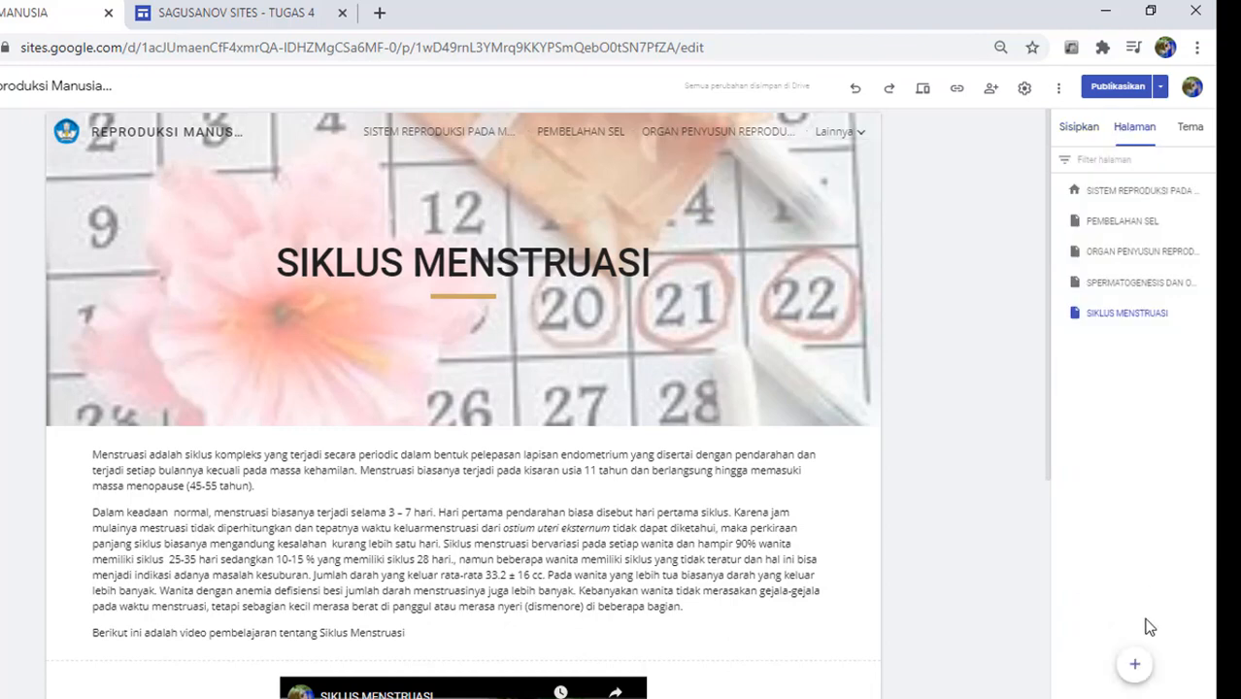
Step: Create a new site page named 'SOAL ONLINE' and open a blank browser tab
left_click(1132, 666)
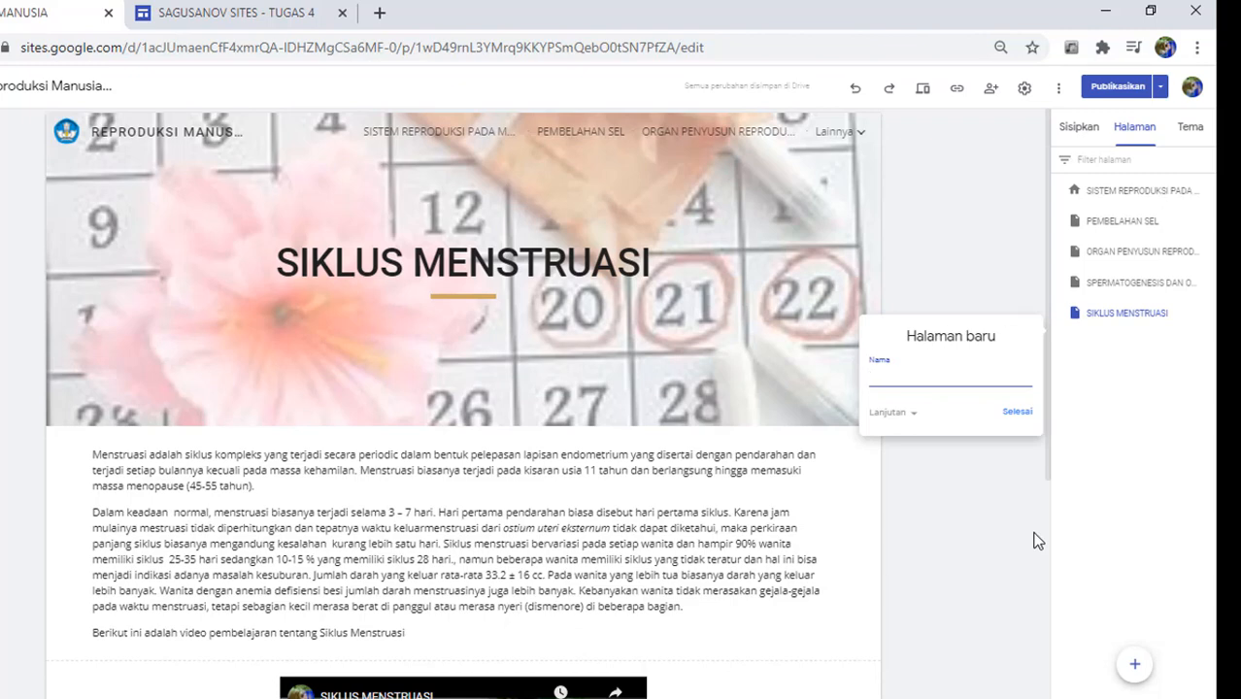
key("Caps_Lock")
type("SOAL ONLINE")
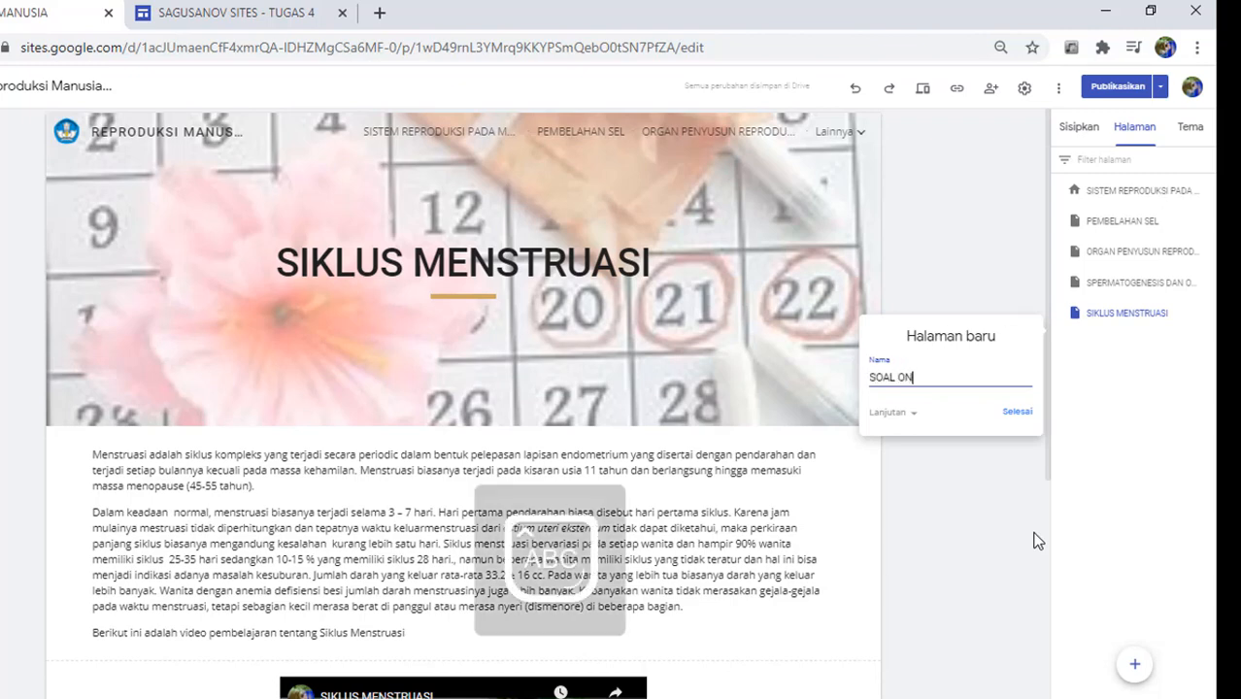
left_click(1019, 416)
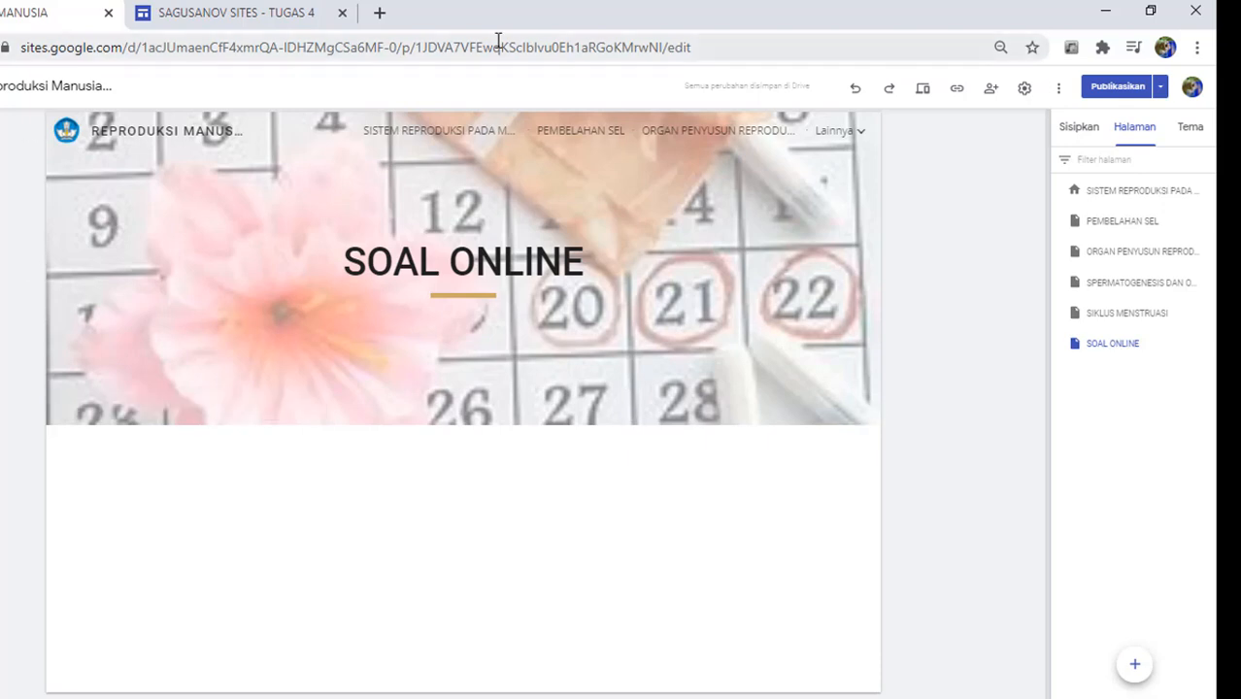
left_click(382, 14)
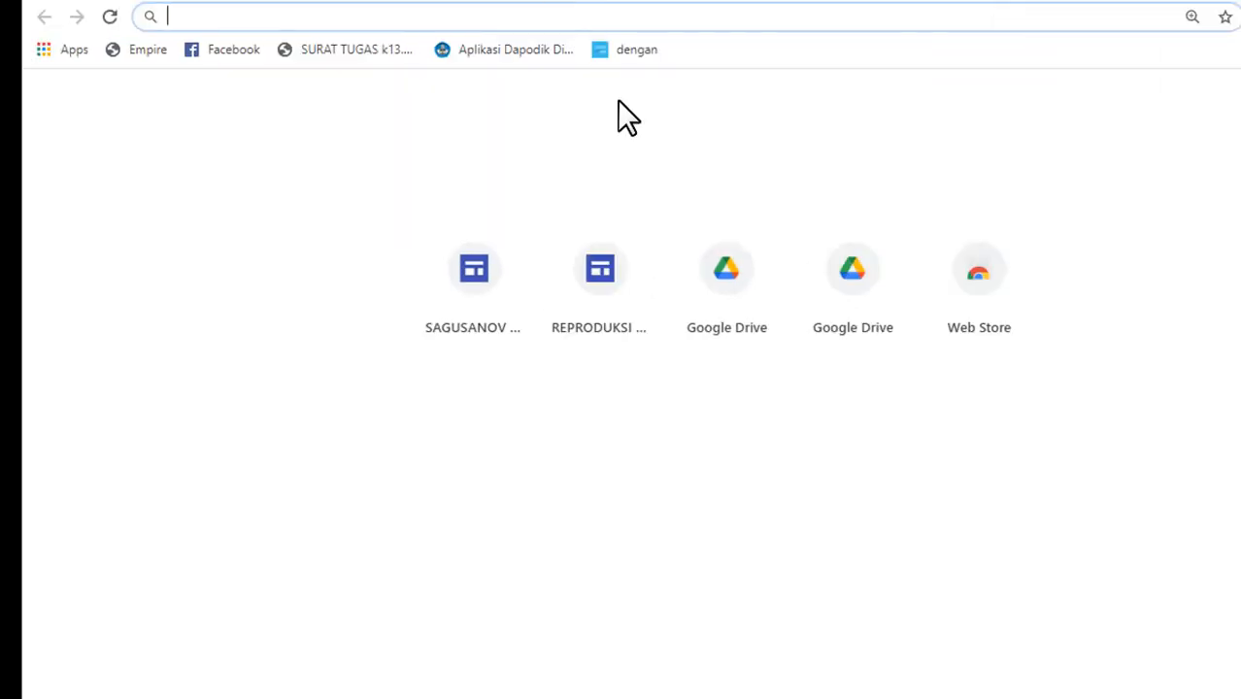
Step: Go to Google Drive (drive.google.com) from the address bar by typing DRIVE
type("DRIVE")
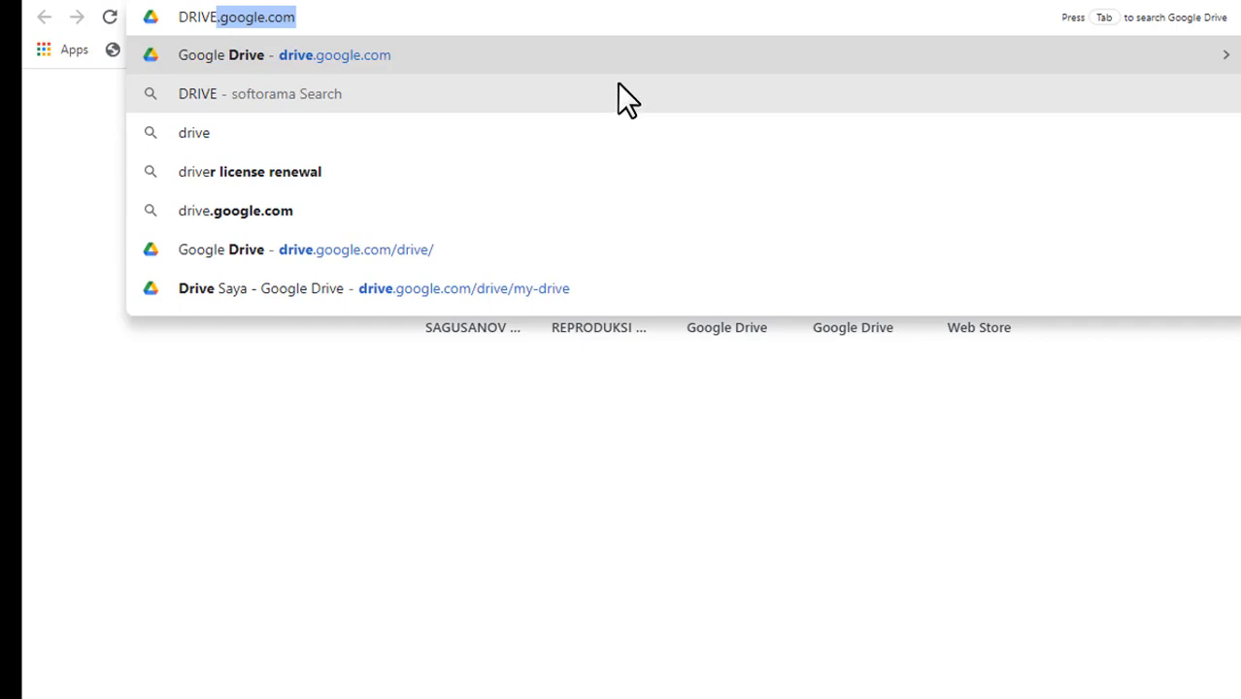
left_click(590, 59)
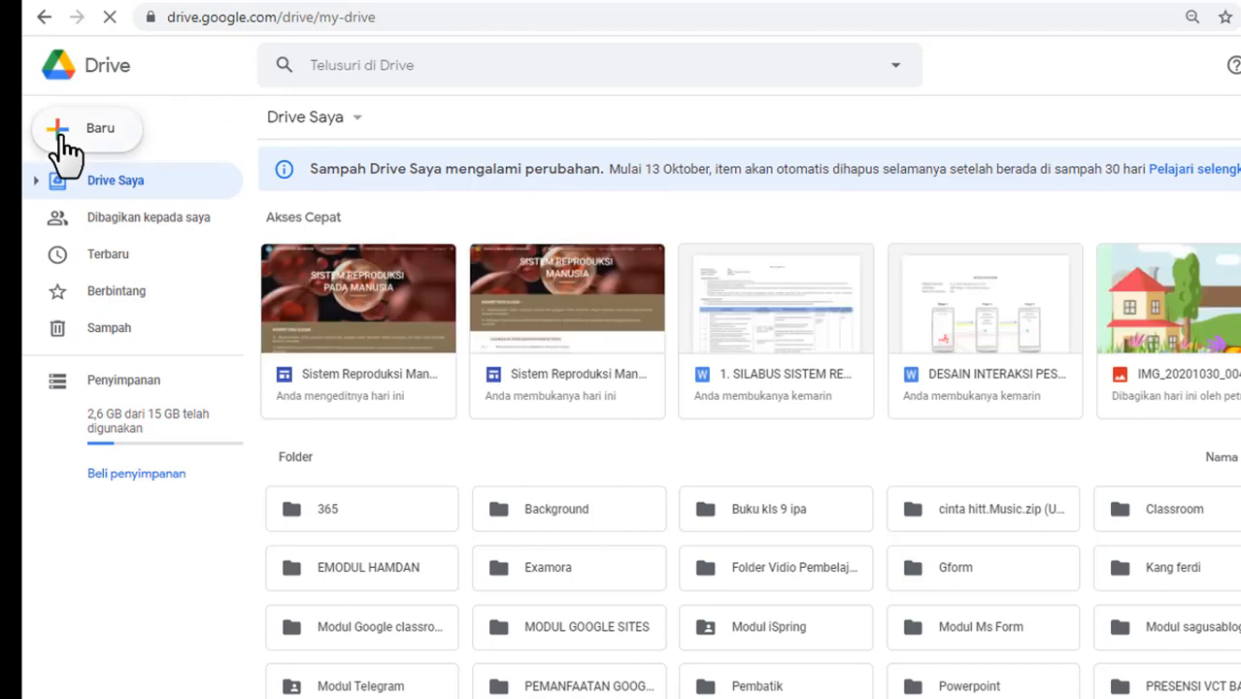
Step: Create a blank Google Form from Drive's New > More > Google Forms menu
left_click(64, 139)
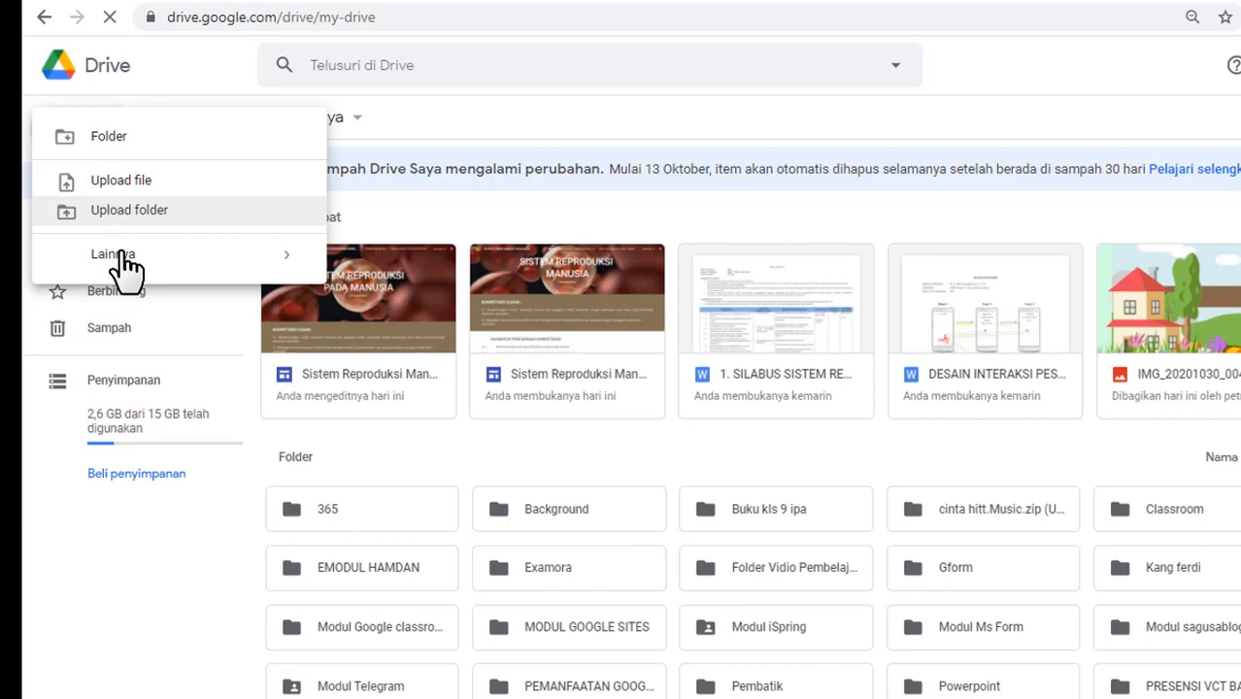
mouse_move(123, 267)
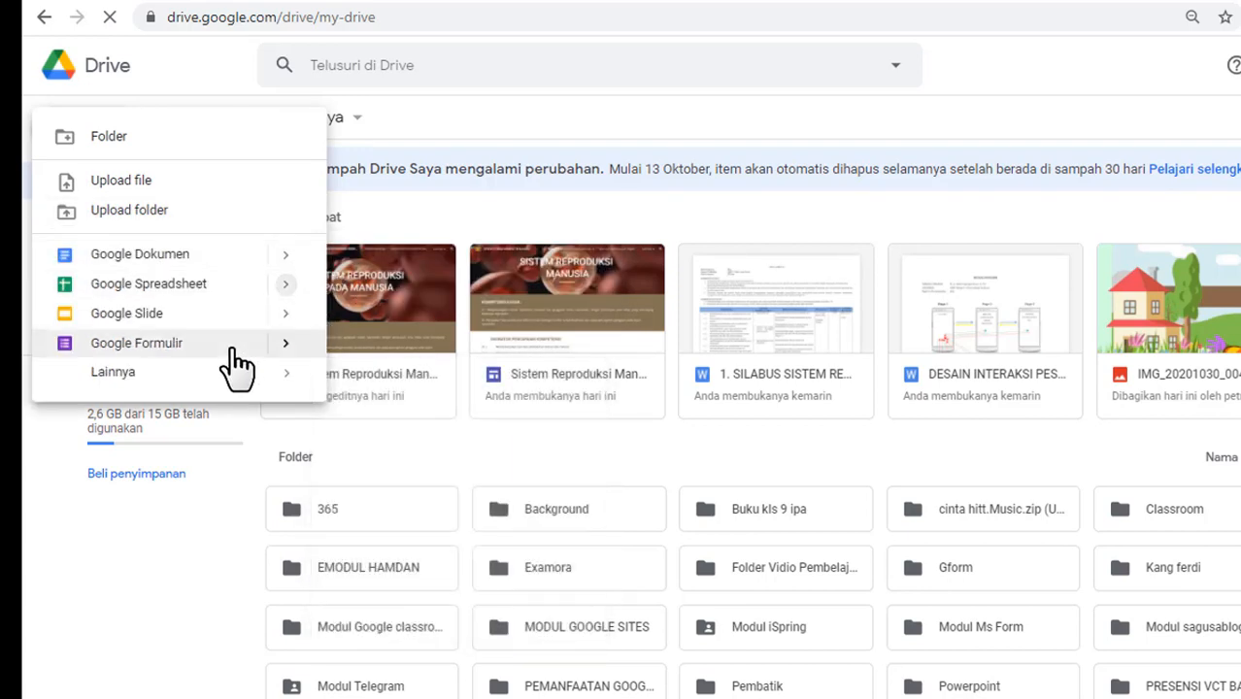
left_click(286, 345)
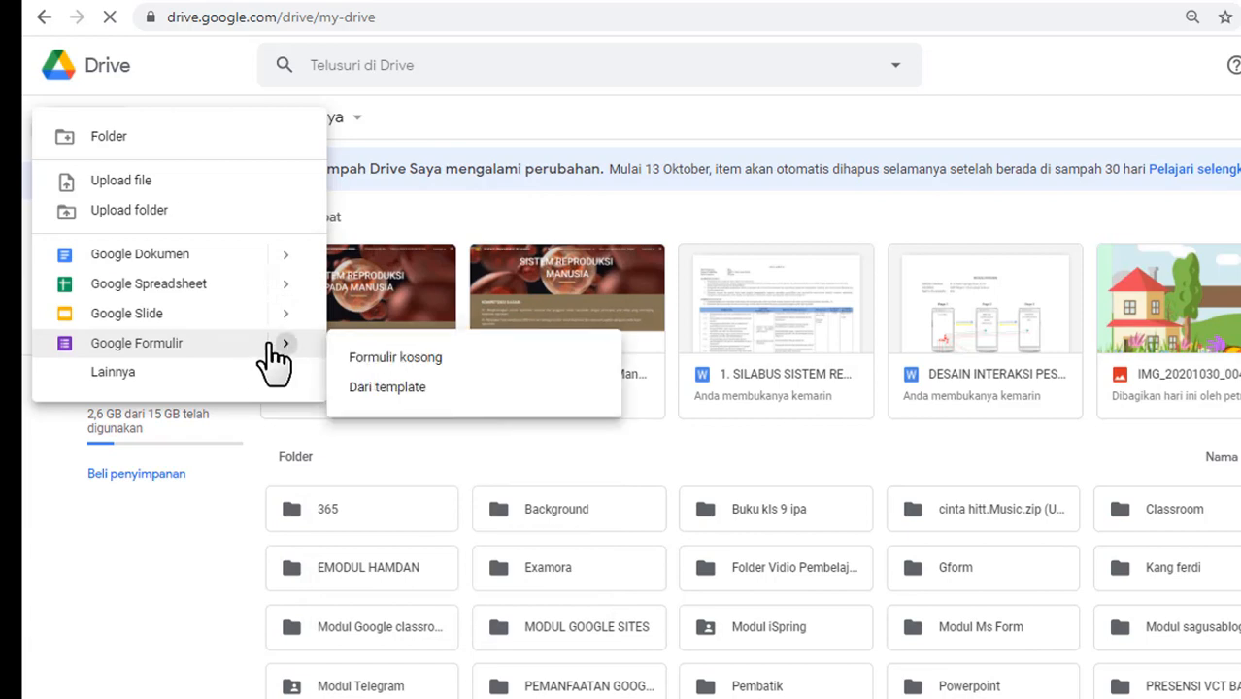
left_click(385, 361)
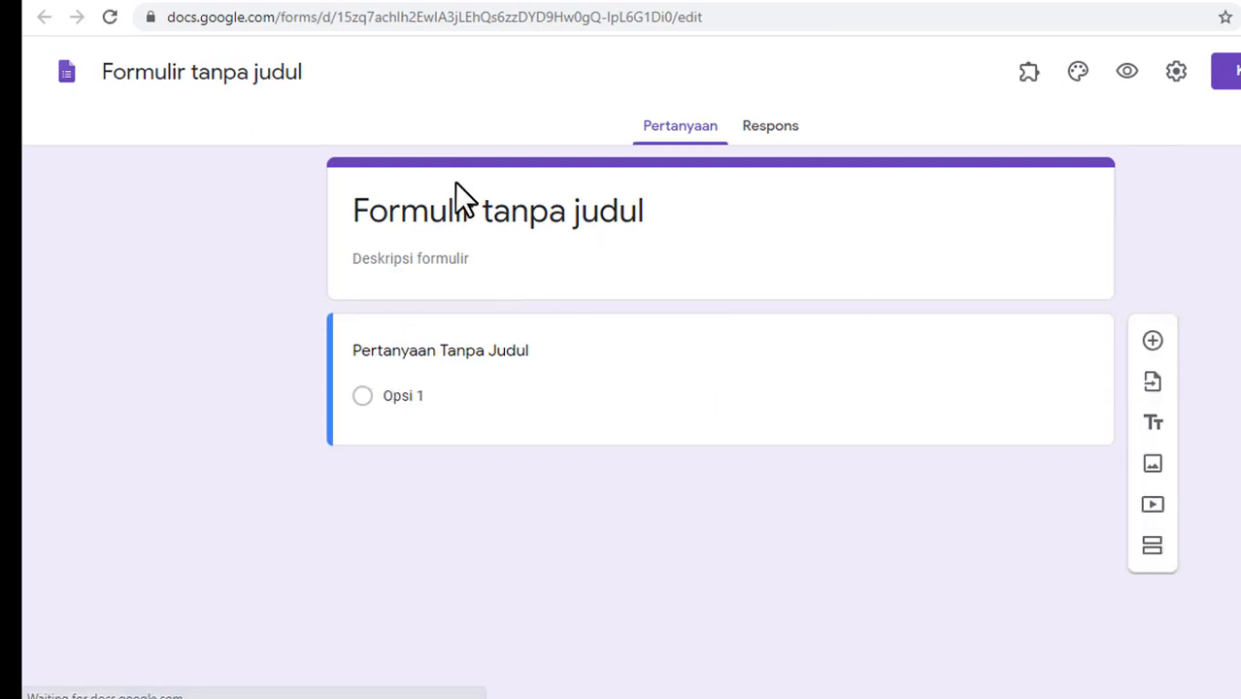
Step: Title the form 'SISTEM REPRODUKSI MANUSIA DAN TEKNOLOGINYA'
left_click(476, 210)
type("SI")
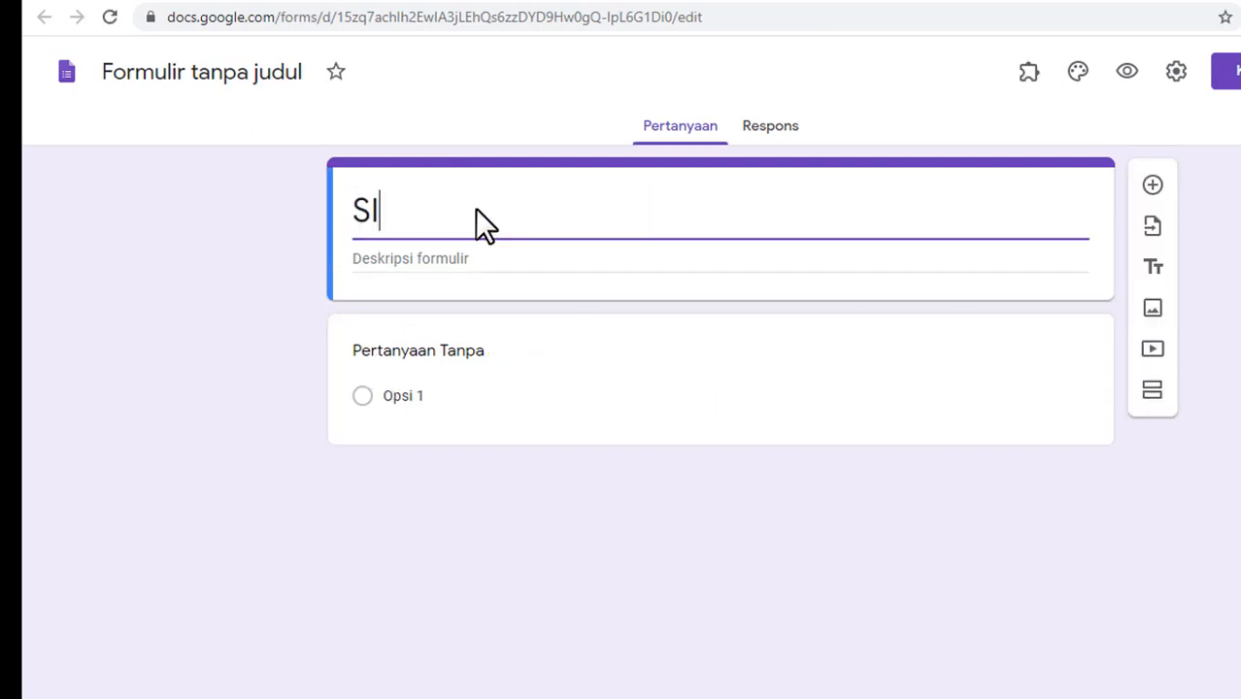
type("STEM REPRO")
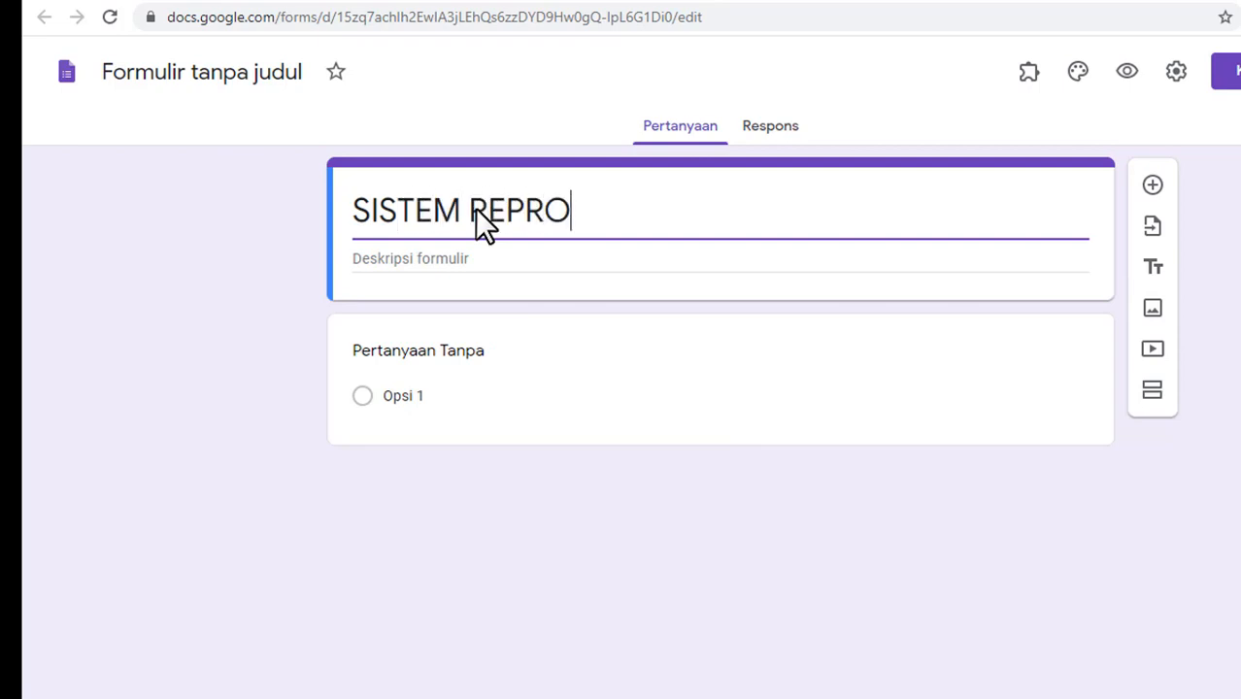
type("DUKSI MANUSIA")
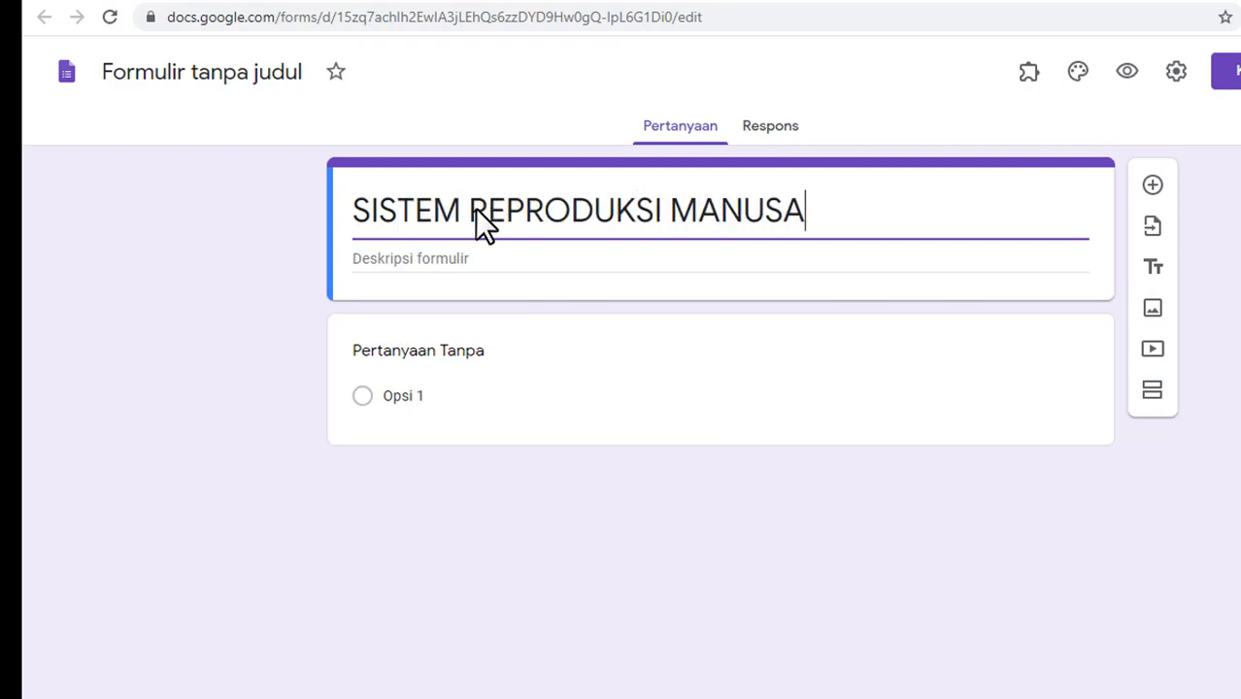
key("BackSpace")
type("IA")
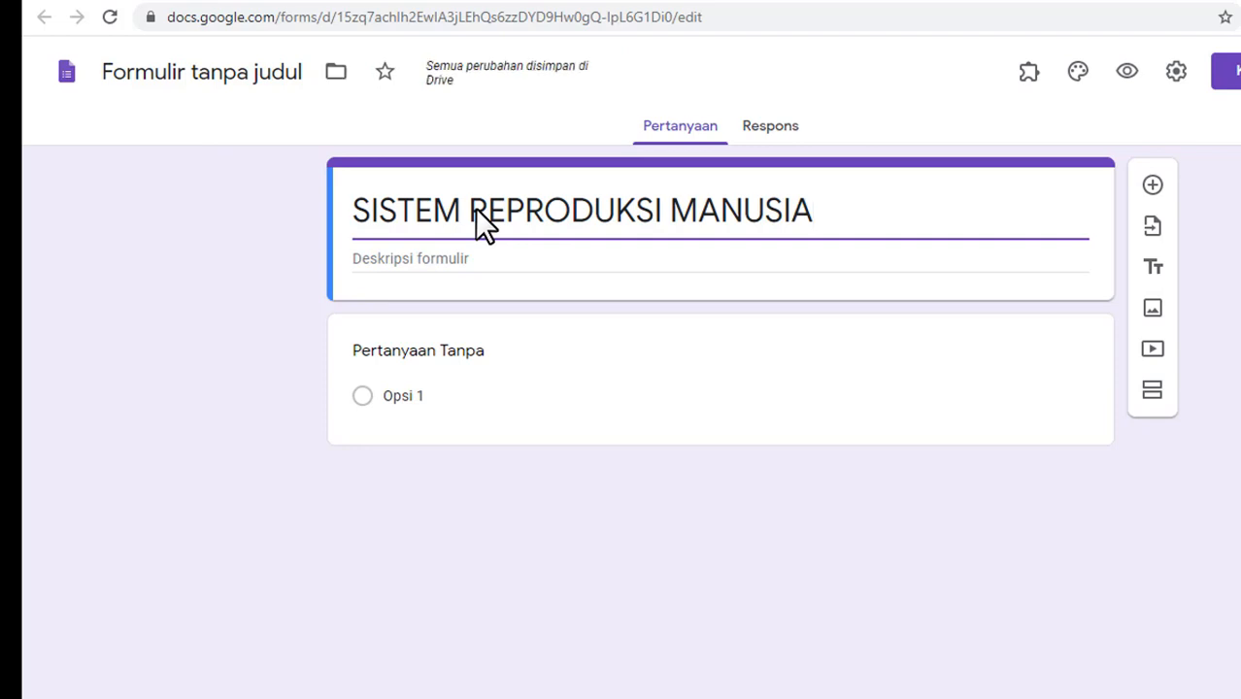
type(" DAN TEKNOLI")
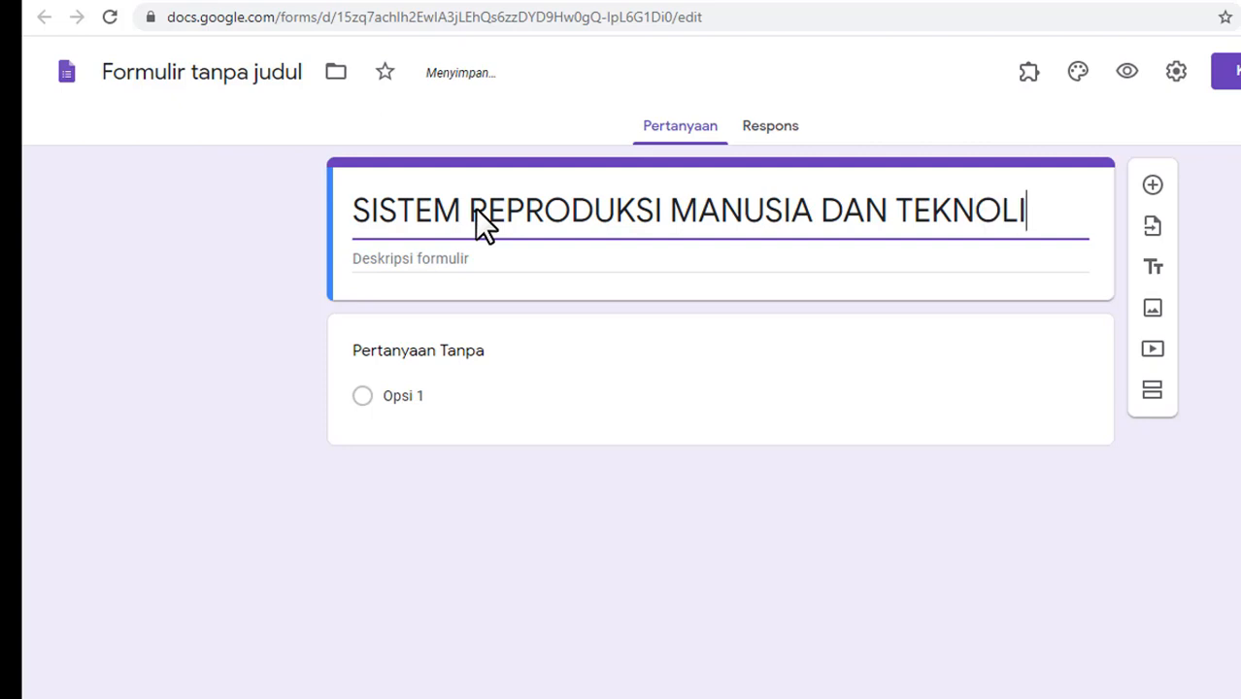
key("BackSpace")
type("OGINYA")
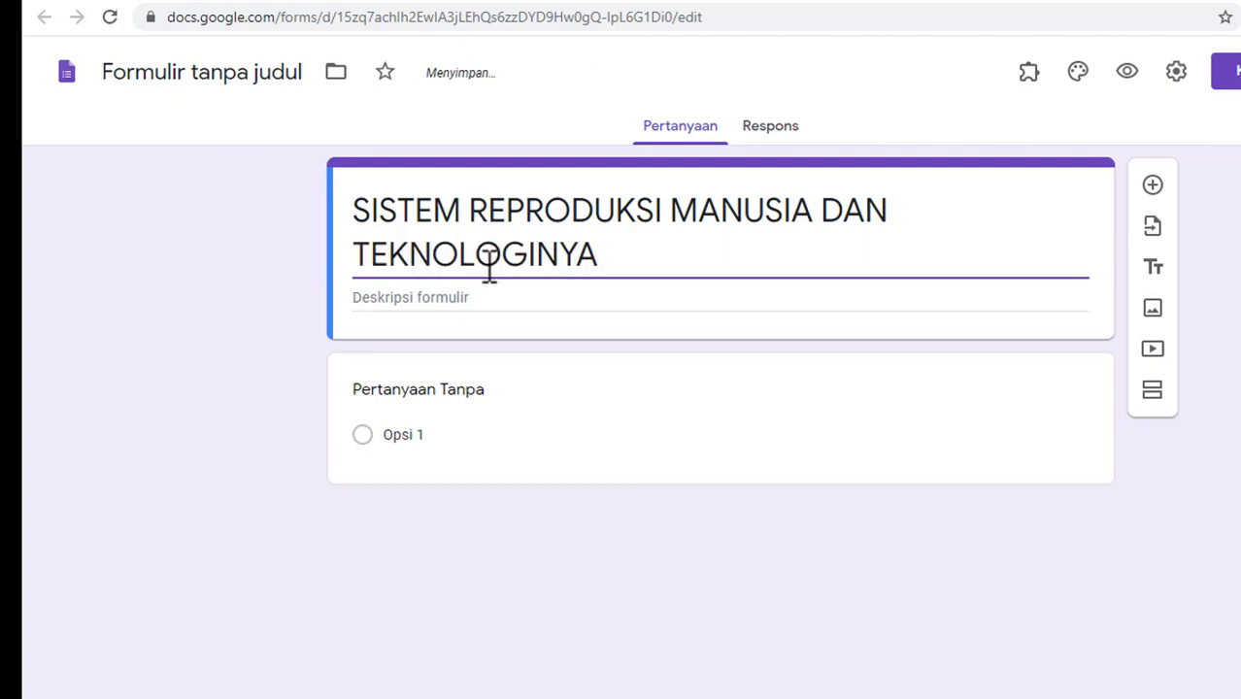
Step: Add the description 'Materi Kelas IX Semester 1', fixing the 'Semster' typo
left_click(469, 299)
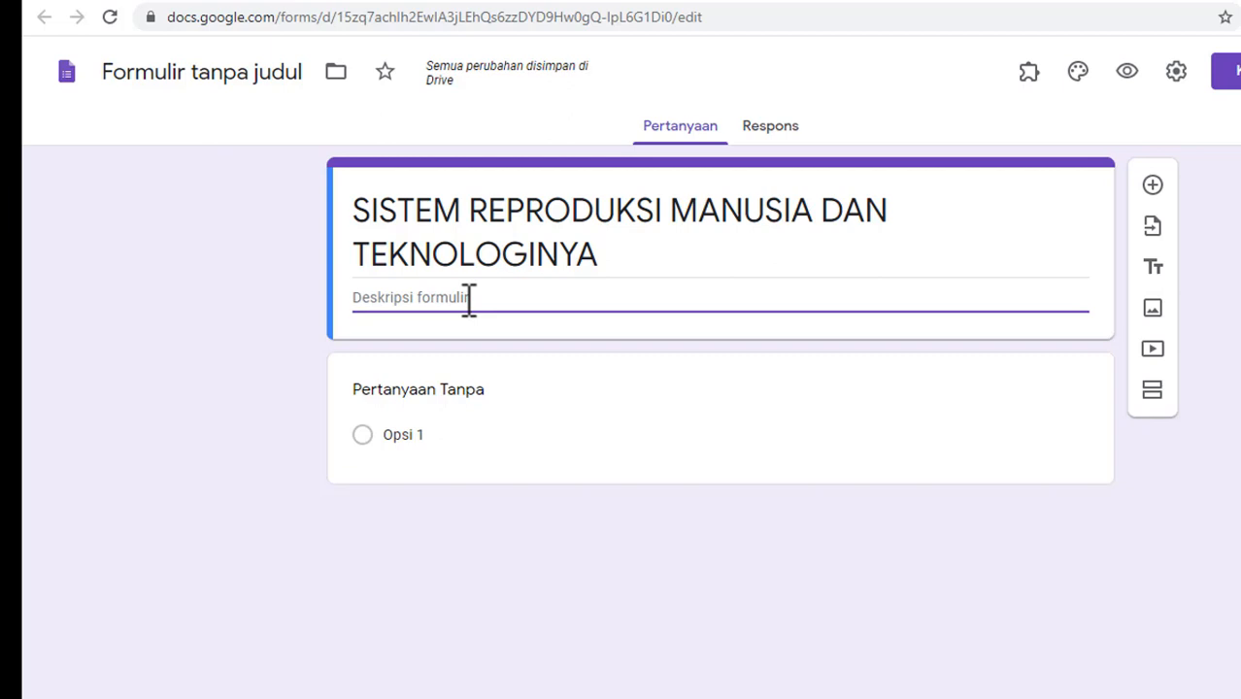
type("Materi")
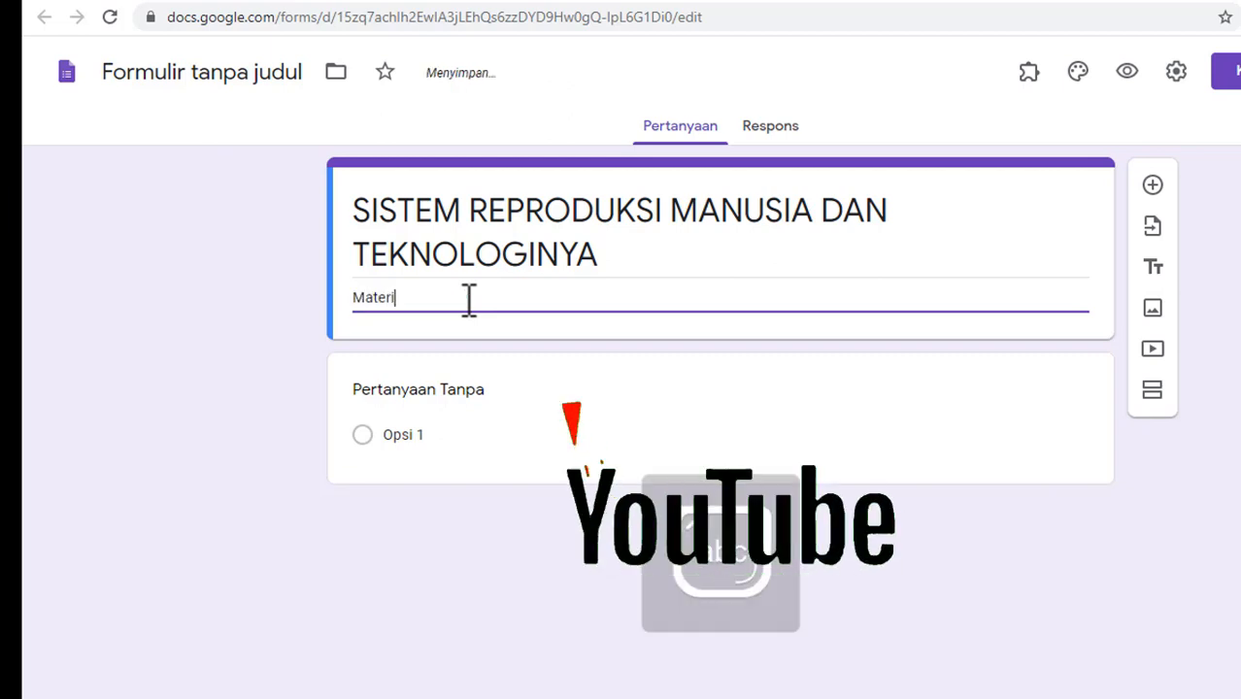
type(" Kelas IX")
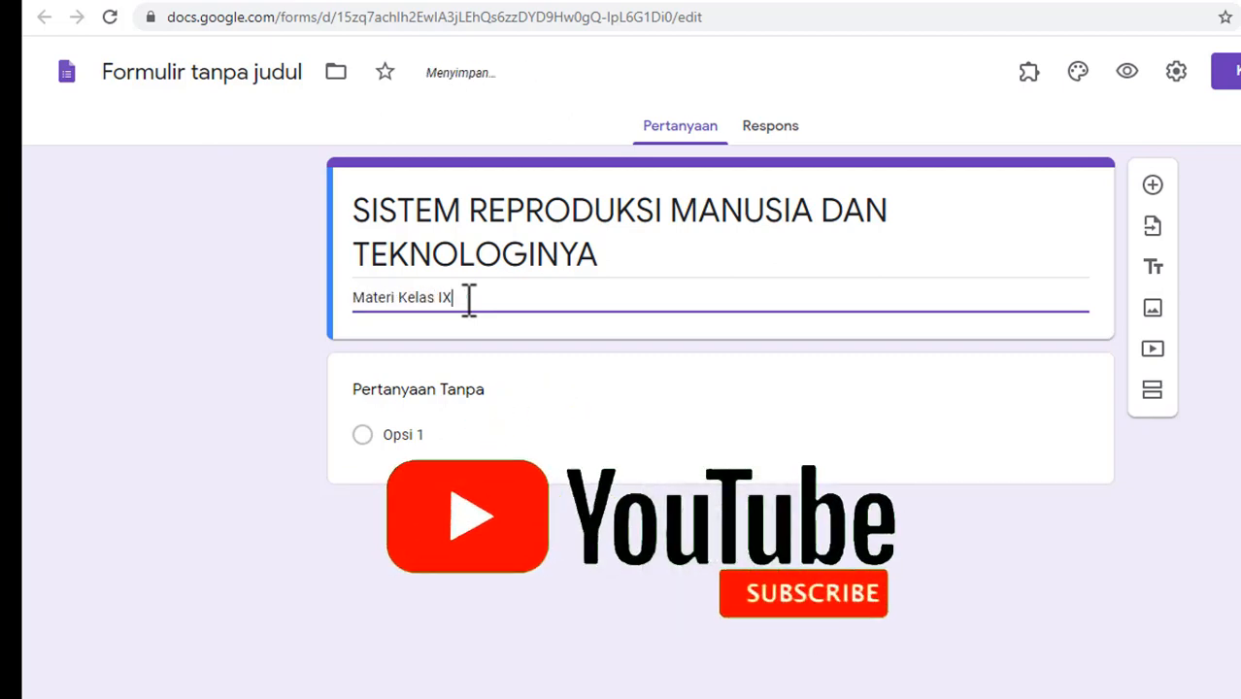
type(" S")
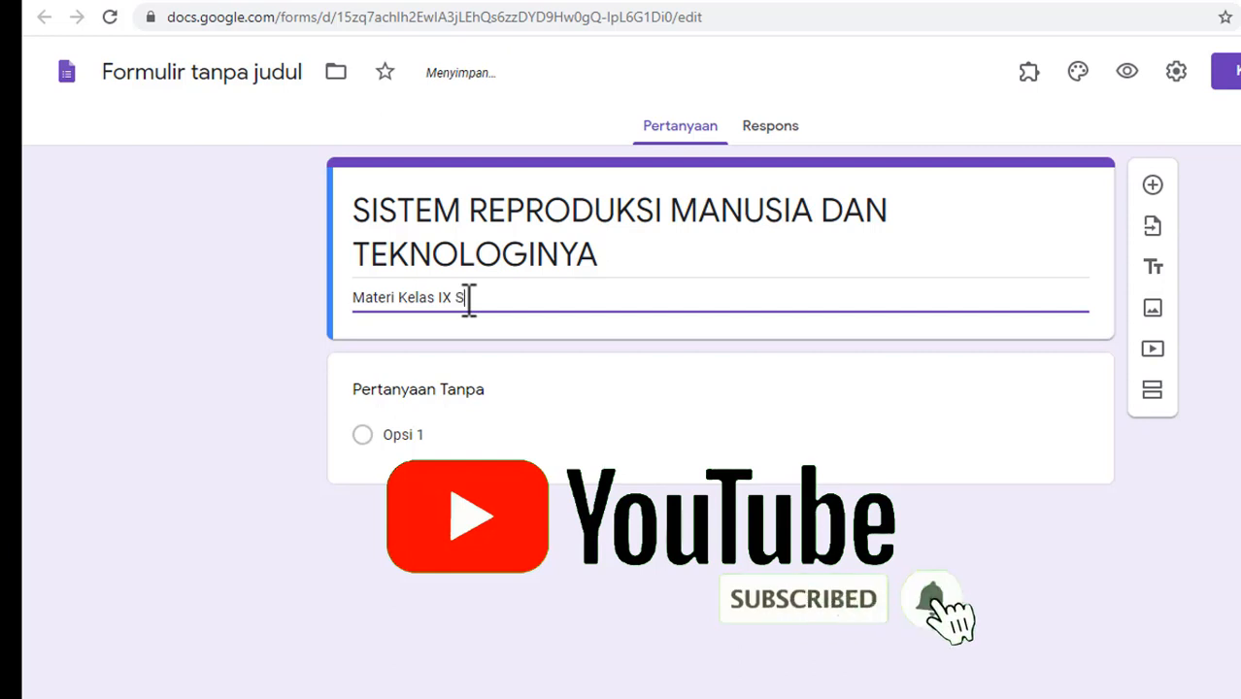
type("emster 1")
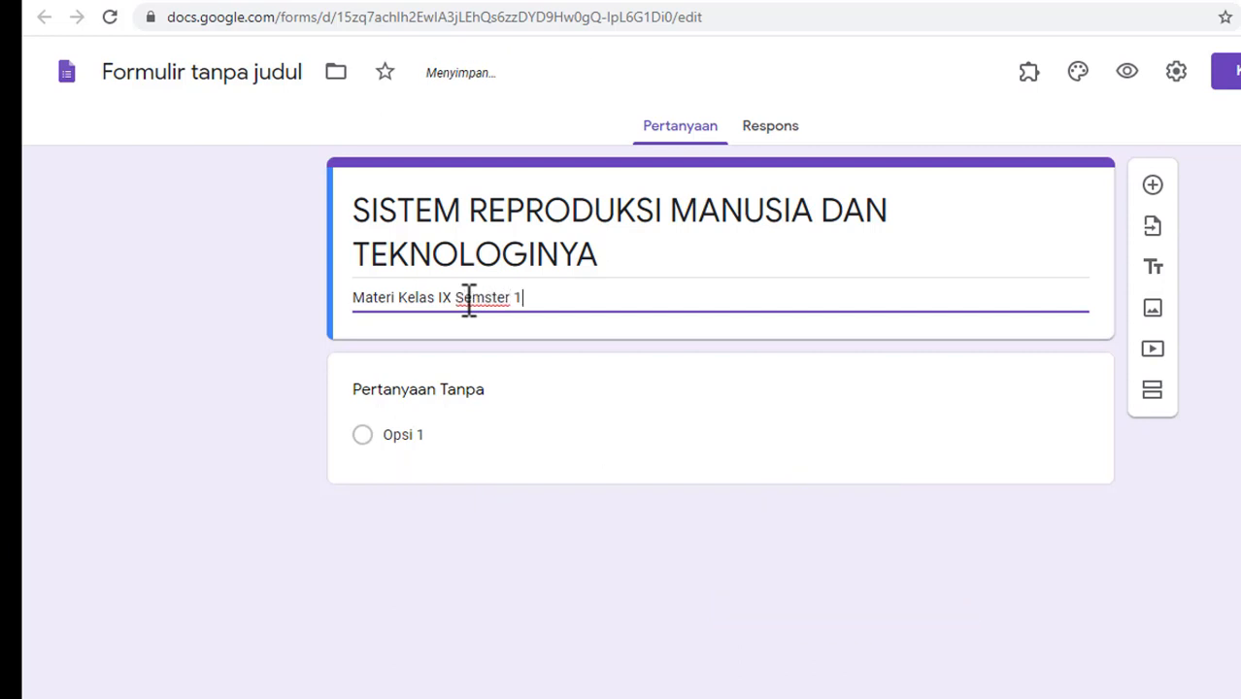
left_click(487, 299)
type("e")
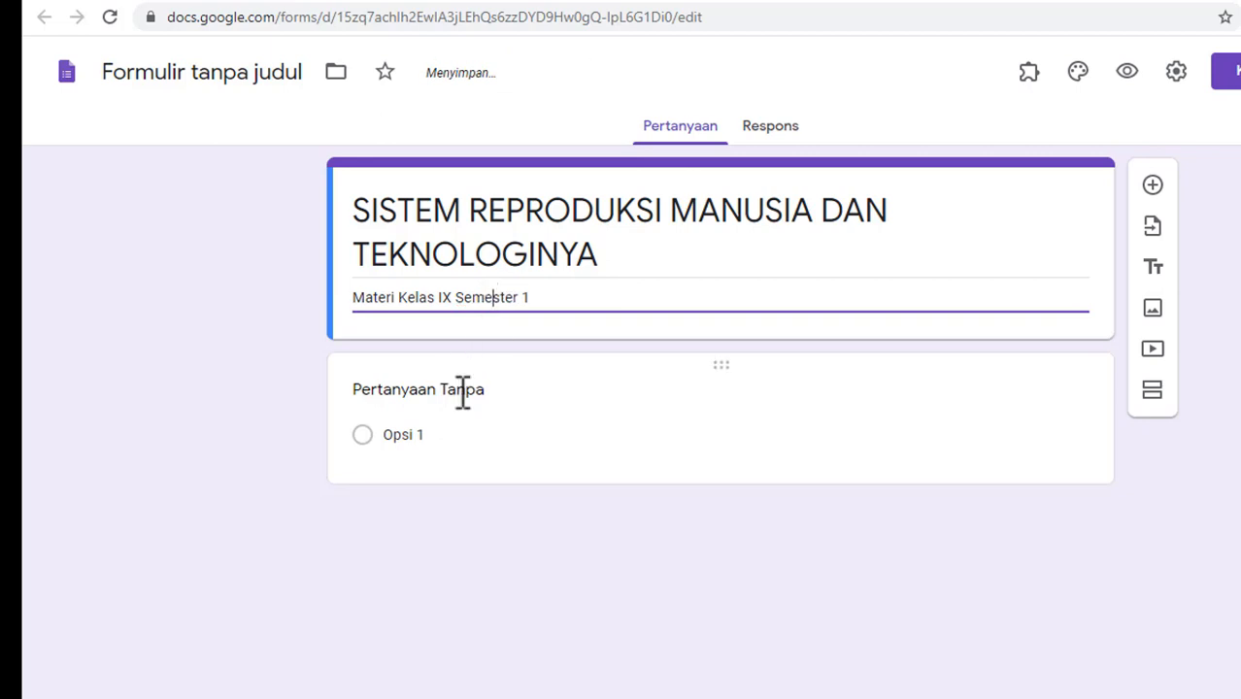
left_click(463, 389)
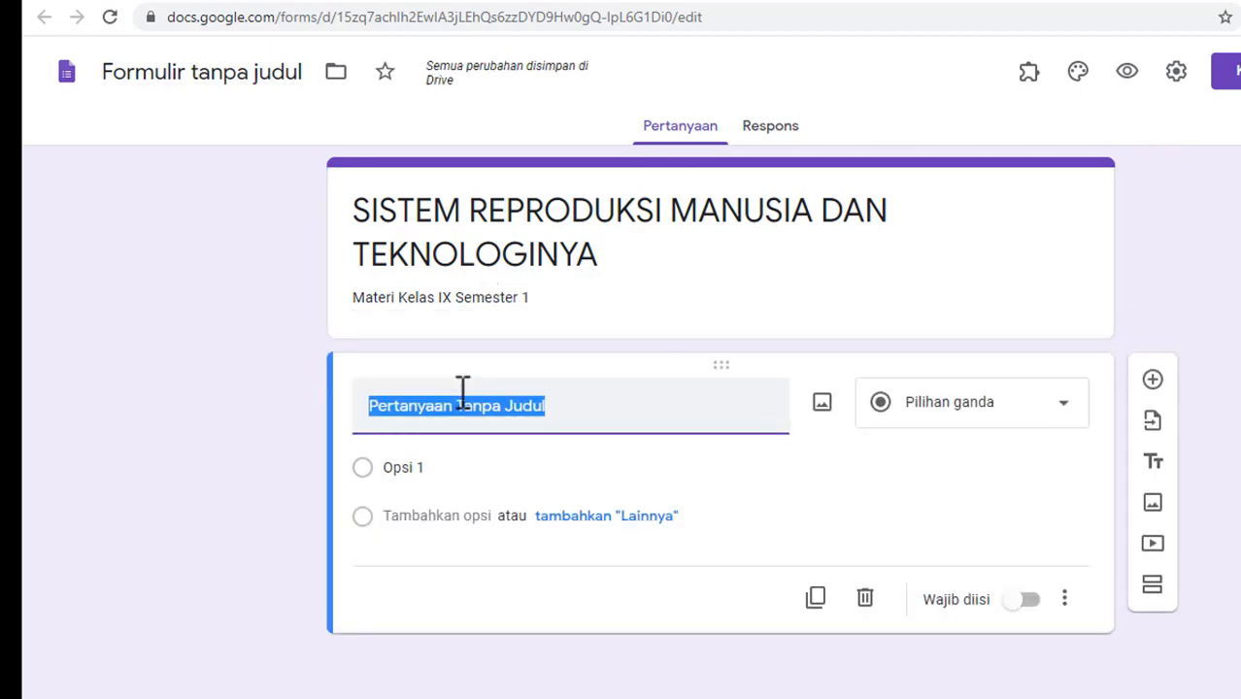
Step: Add a section and make the first question a required short answer titled 'Nama Lengkap'
left_click(1153, 587)
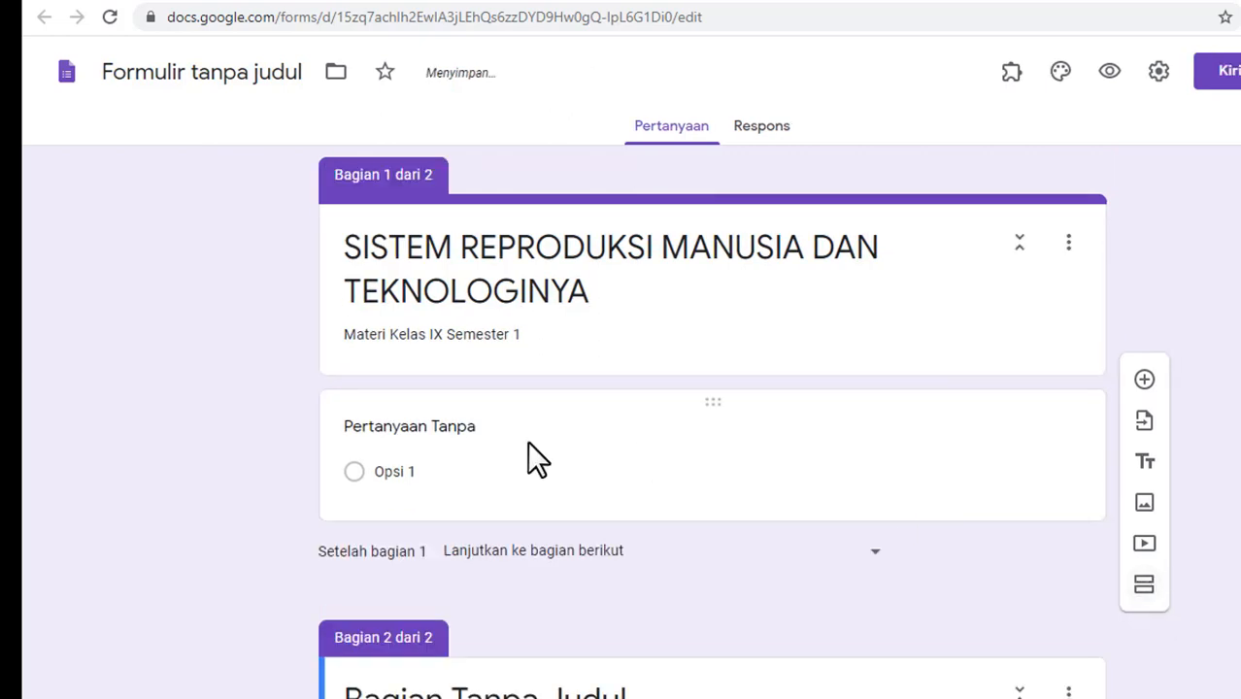
left_click(488, 427)
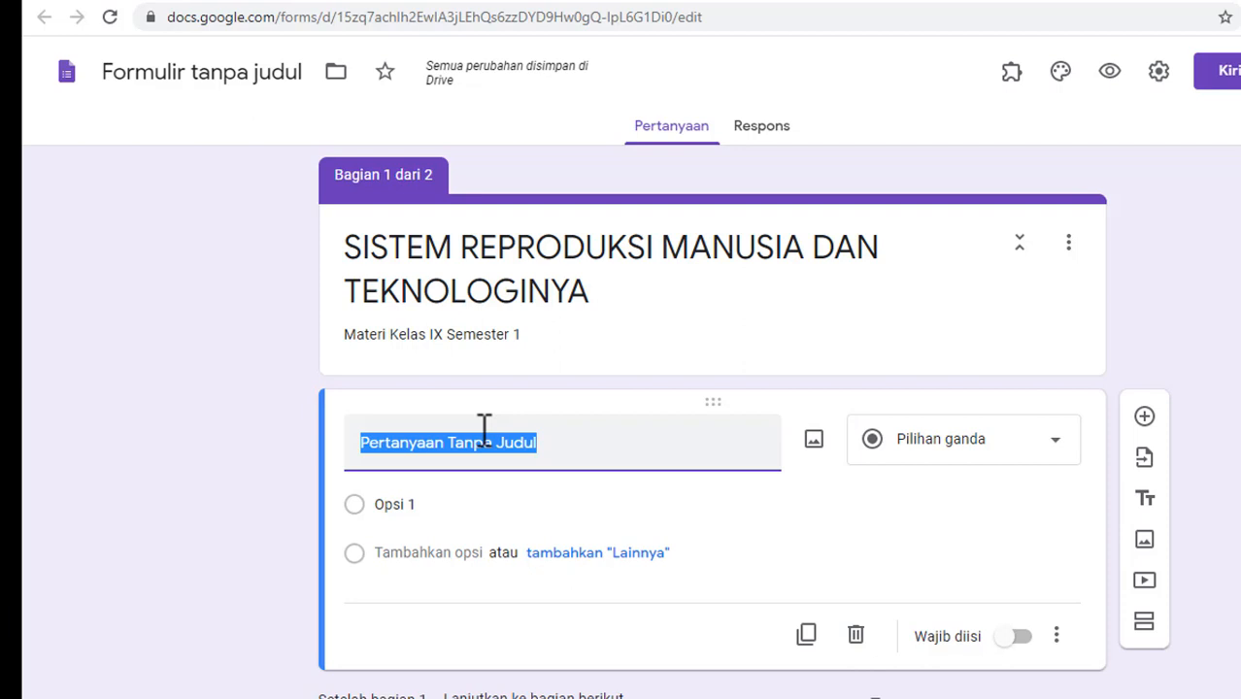
type("N")
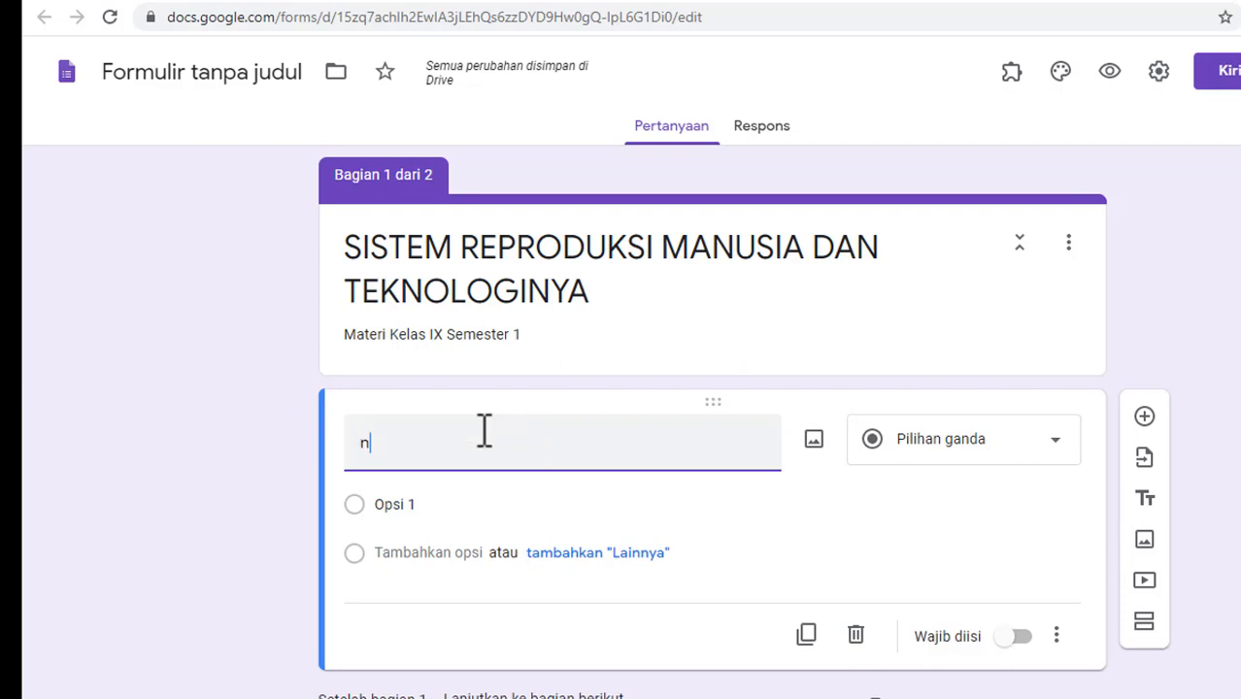
key("BackSpace")
type("Nama")
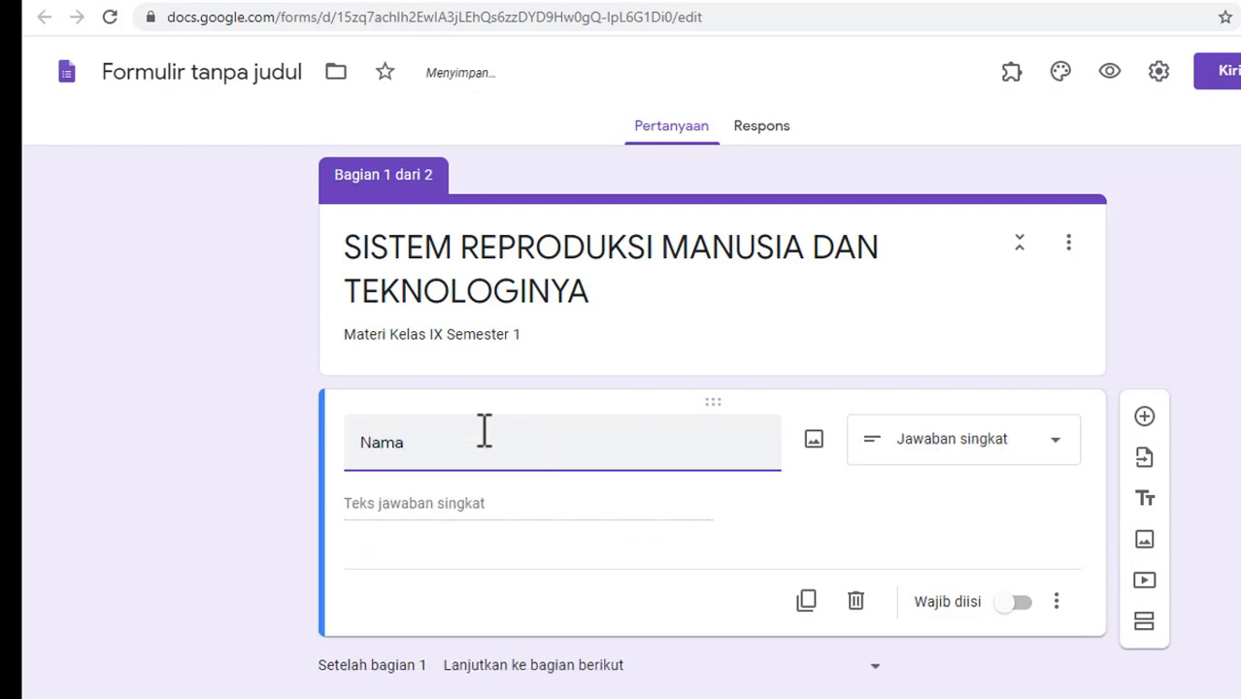
type(" Lengkap")
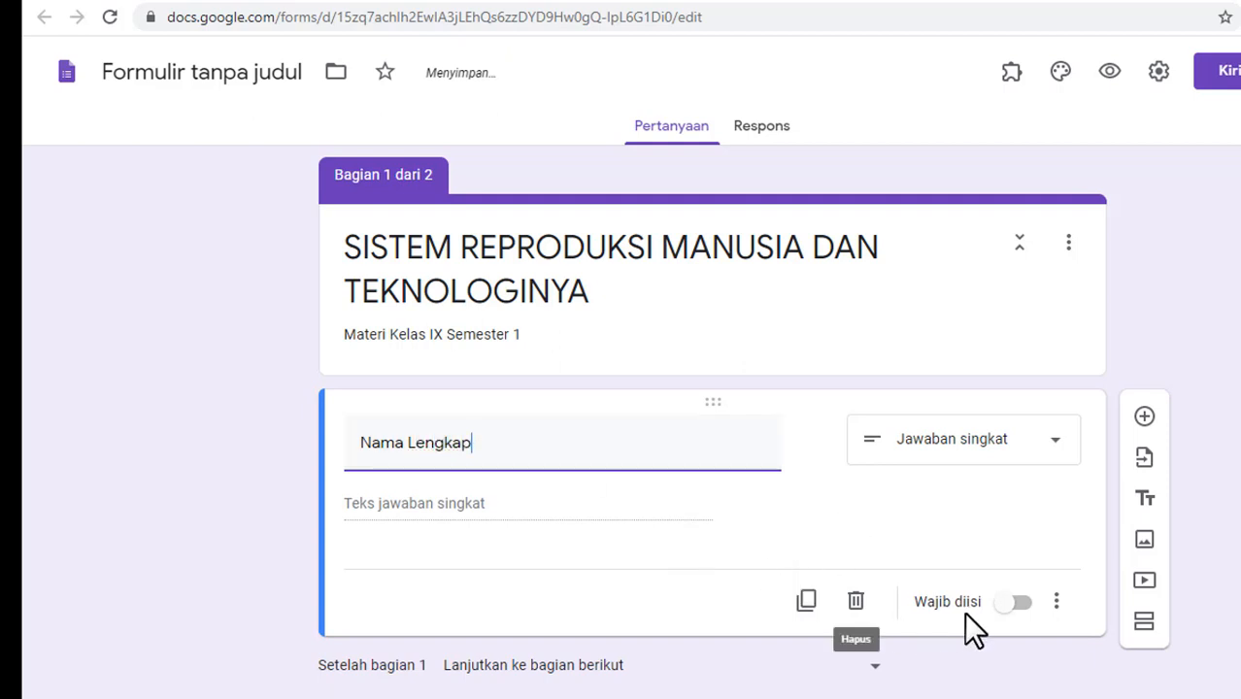
left_click(1019, 604)
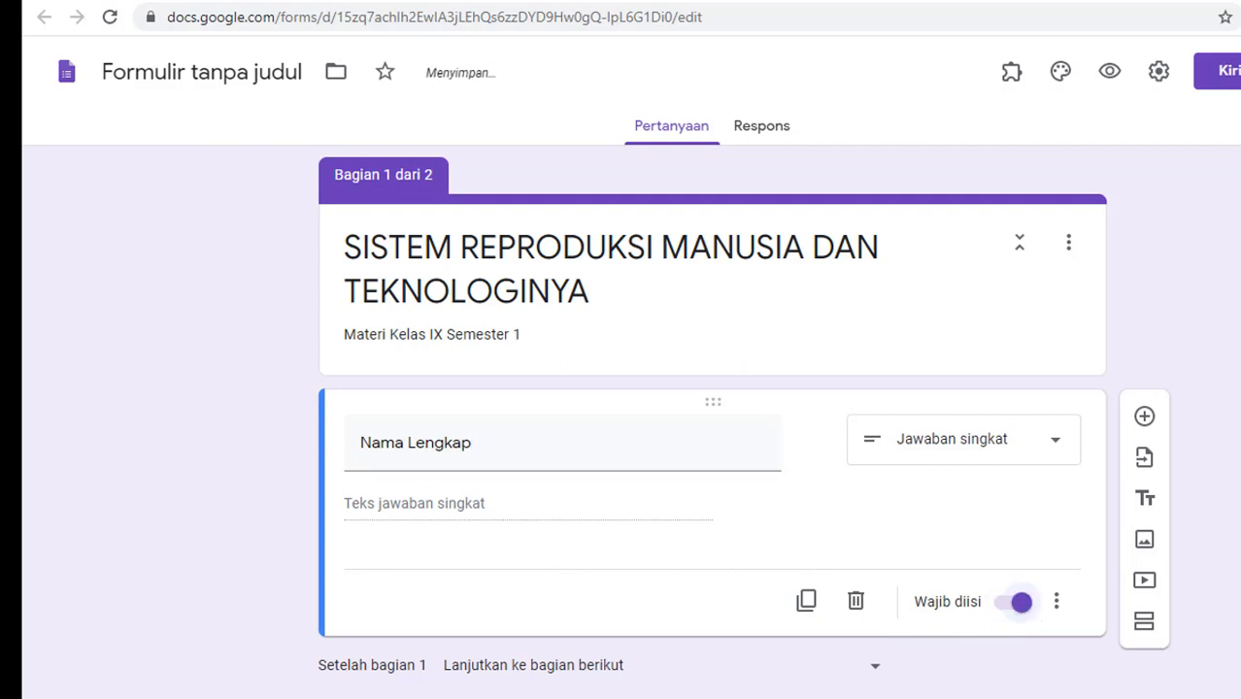
scroll(712, 408, "down", 1)
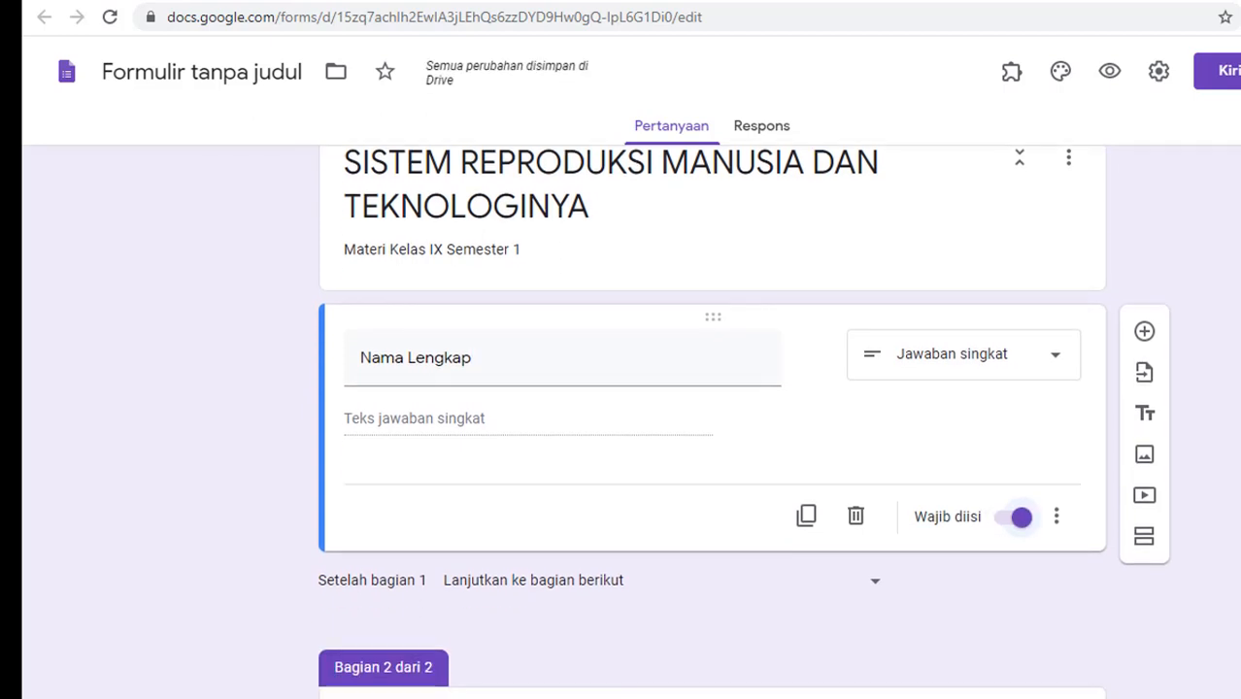
Step: Add a drop-down question 'Kelas' with options 'IX 1' and 'IX 2'
left_click(1144, 331)
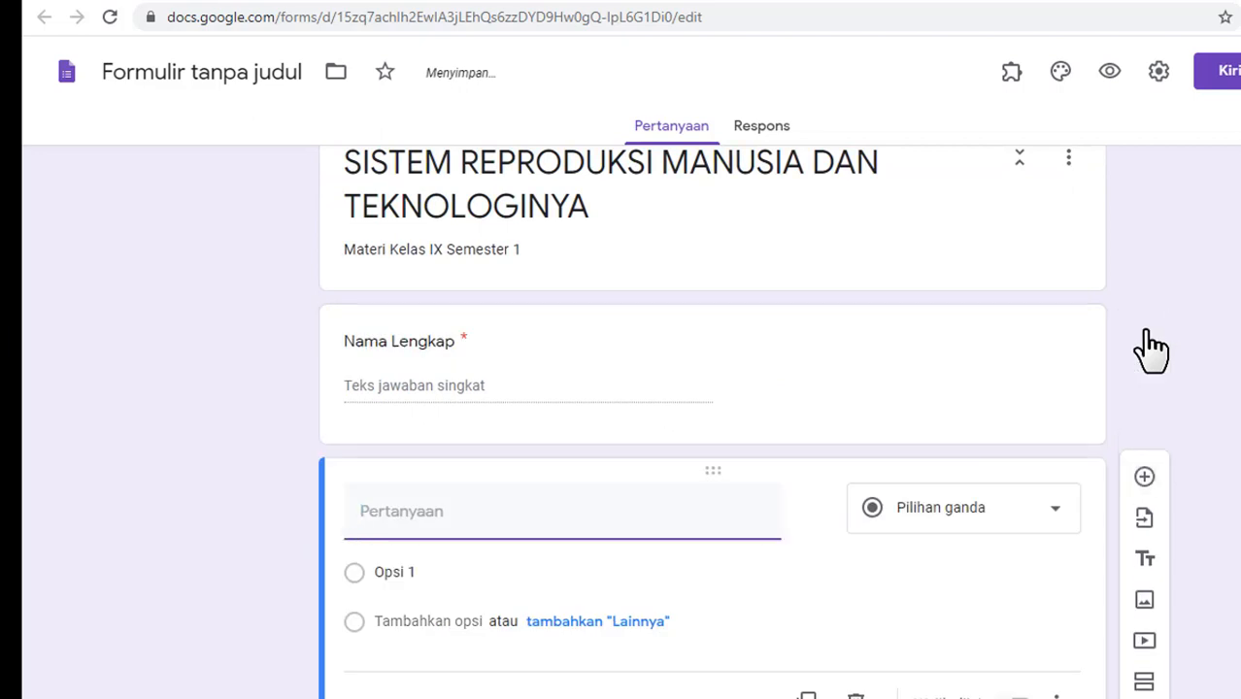
type("Kelas")
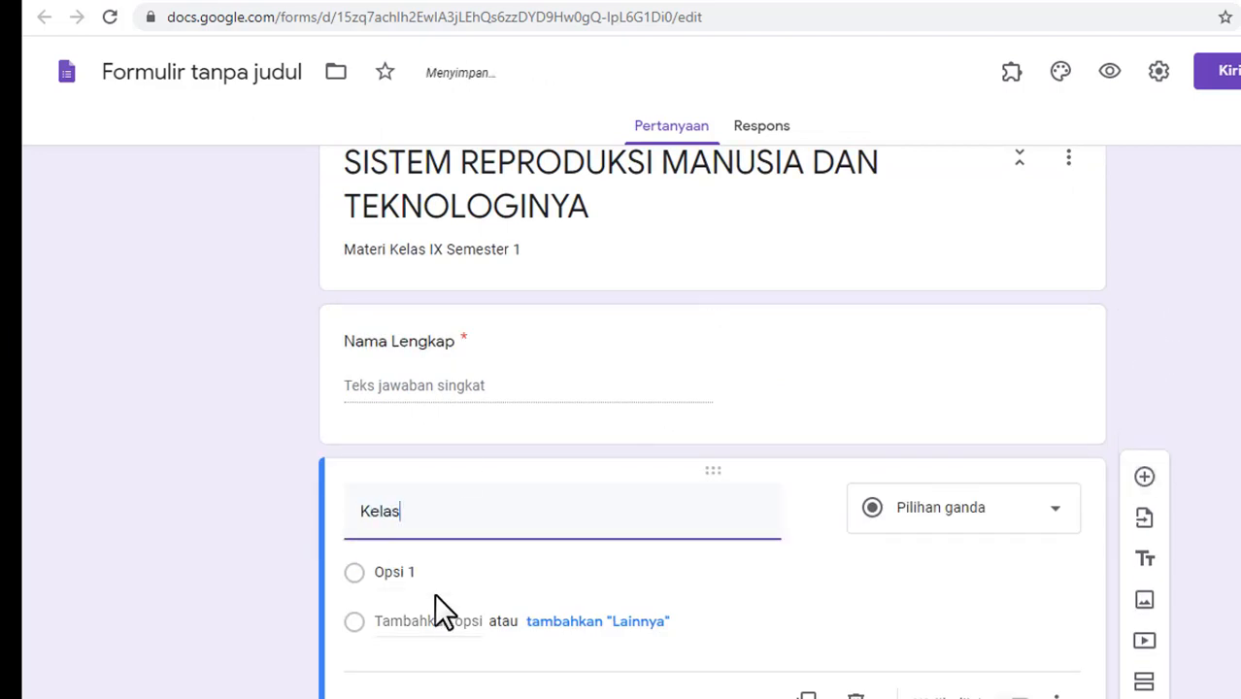
left_click(1058, 525)
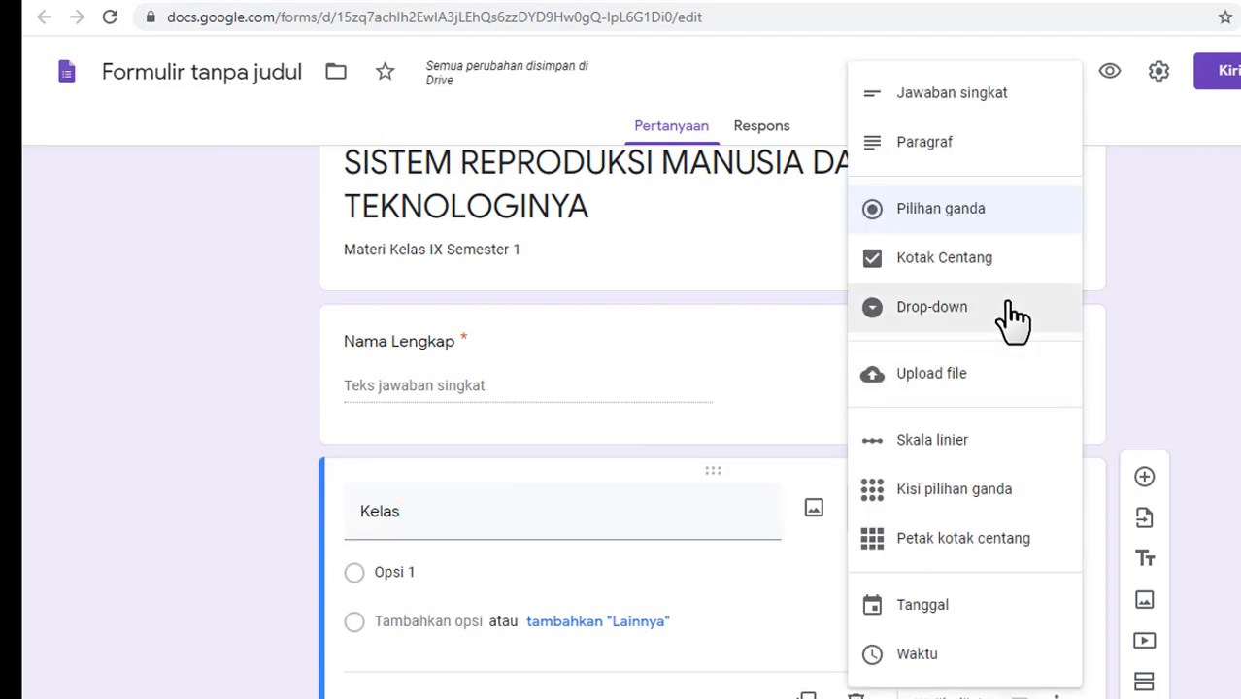
left_click(1012, 321)
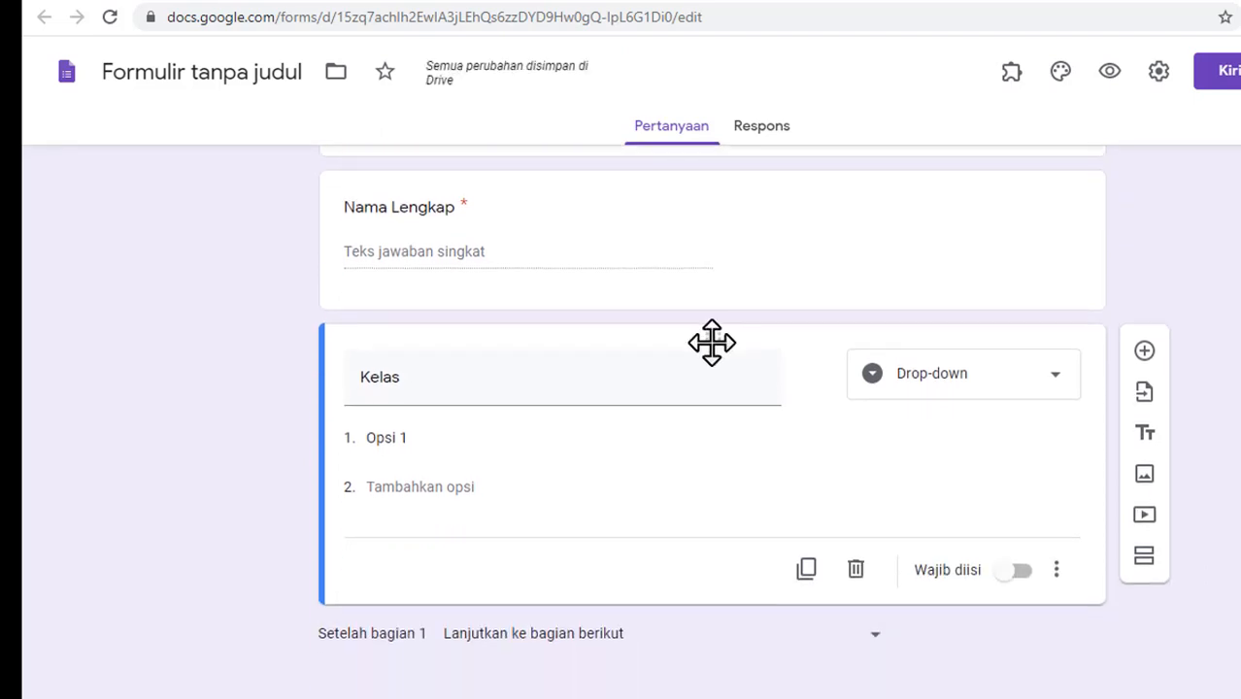
left_click(480, 440)
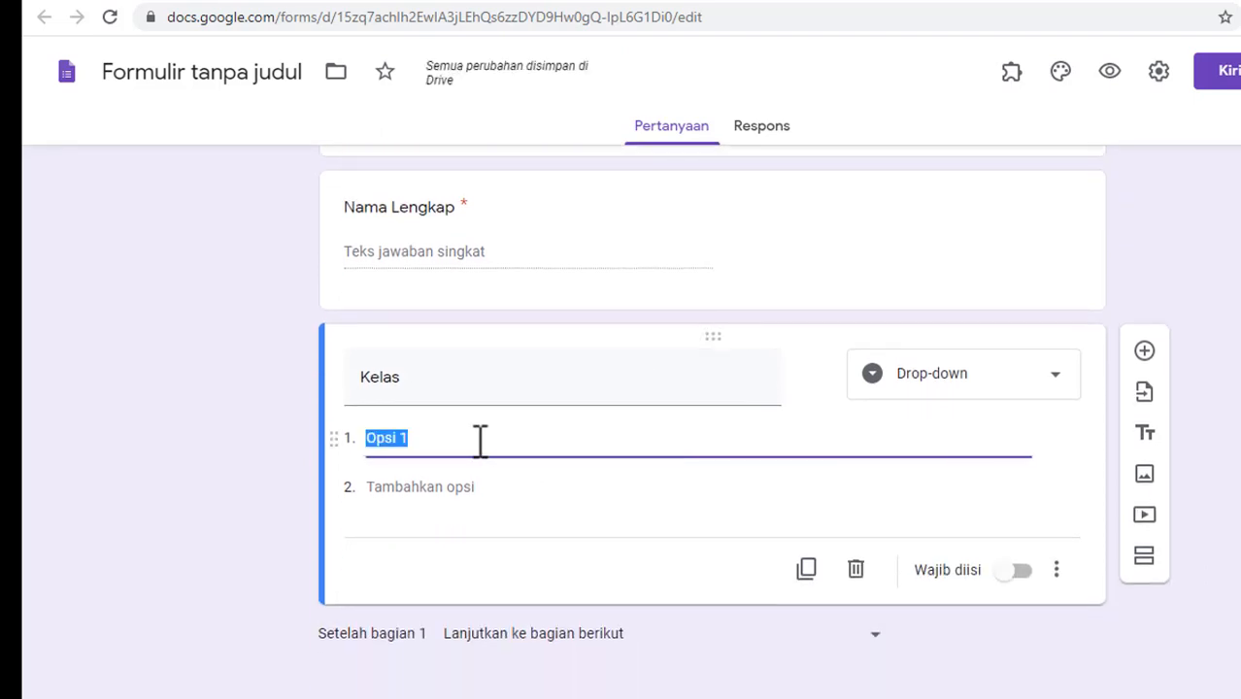
type("IX ")
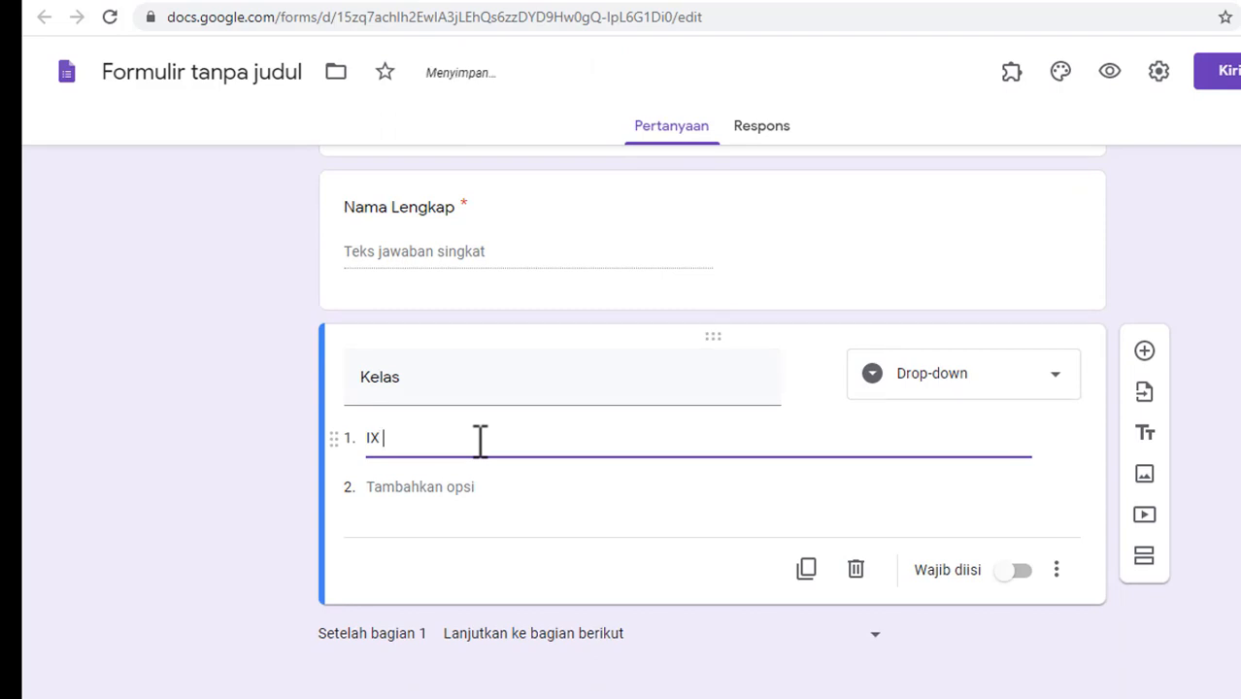
type("1")
left_click(430, 483)
type("IX ")
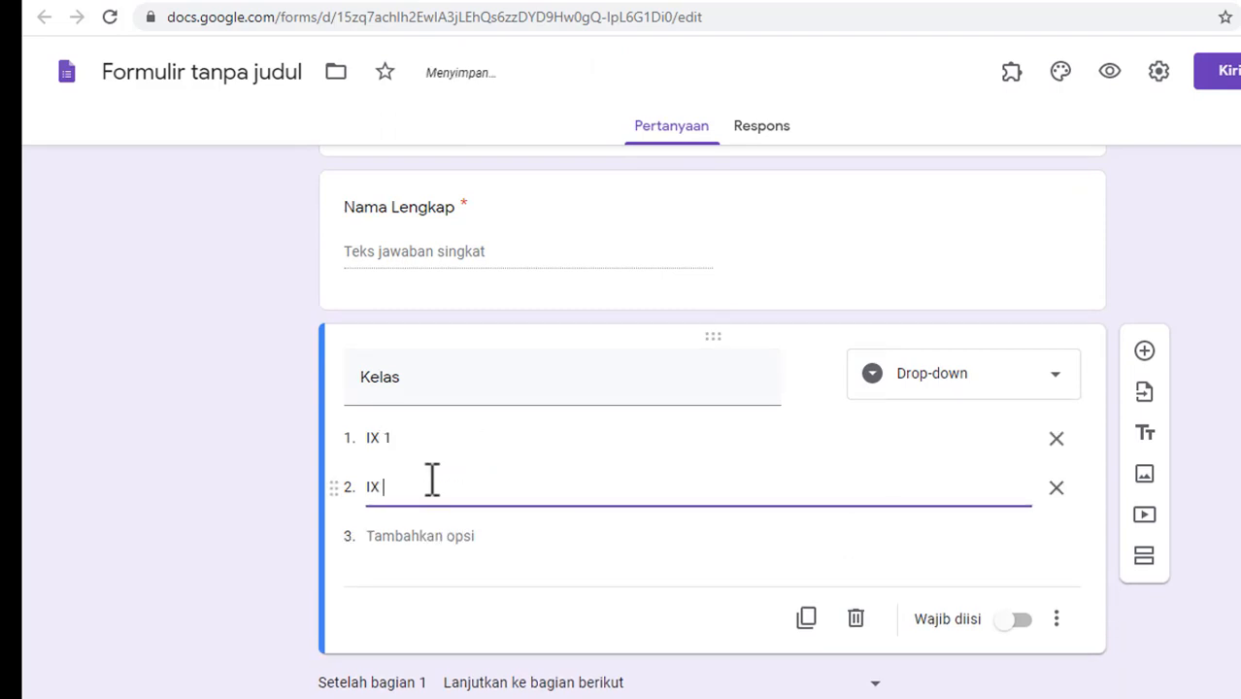
type("2")
Step: Make the Kelas question required
double_click(1239, 491)
left_click(1034, 617)
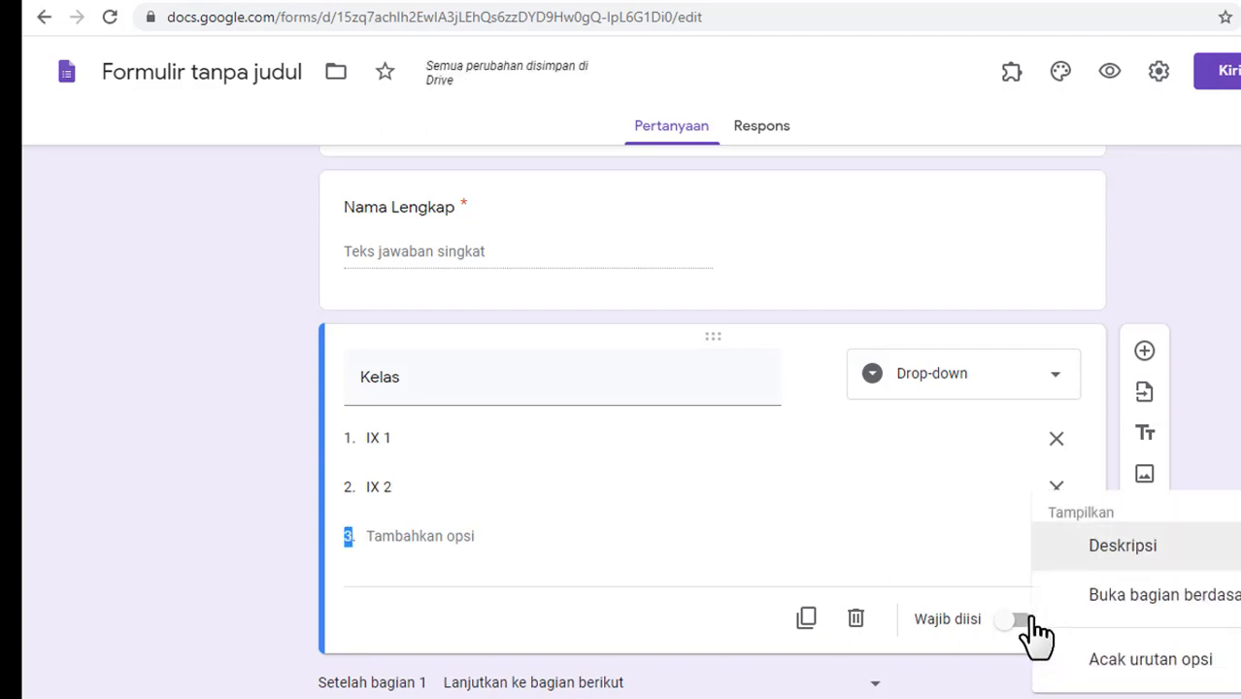
left_click(1028, 618)
left_click(1023, 622)
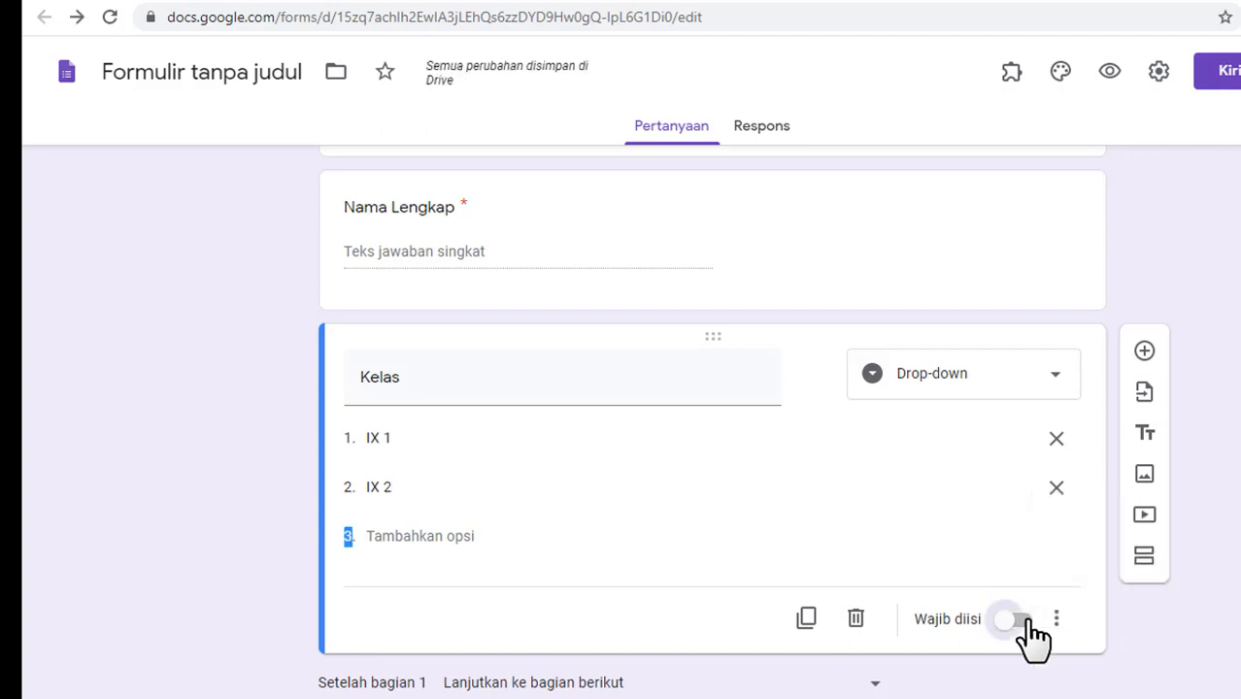
Step: Add a required short-answer question titled 'No Absen'
left_click(1144, 352)
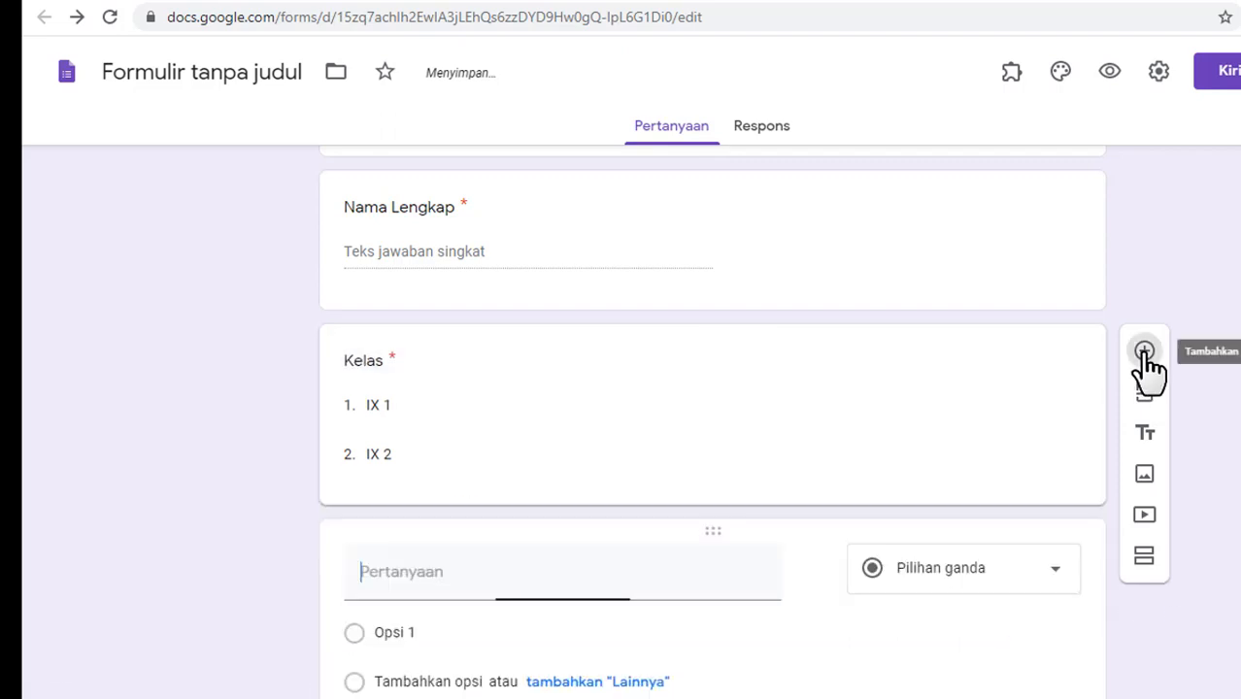
type("No Absen")
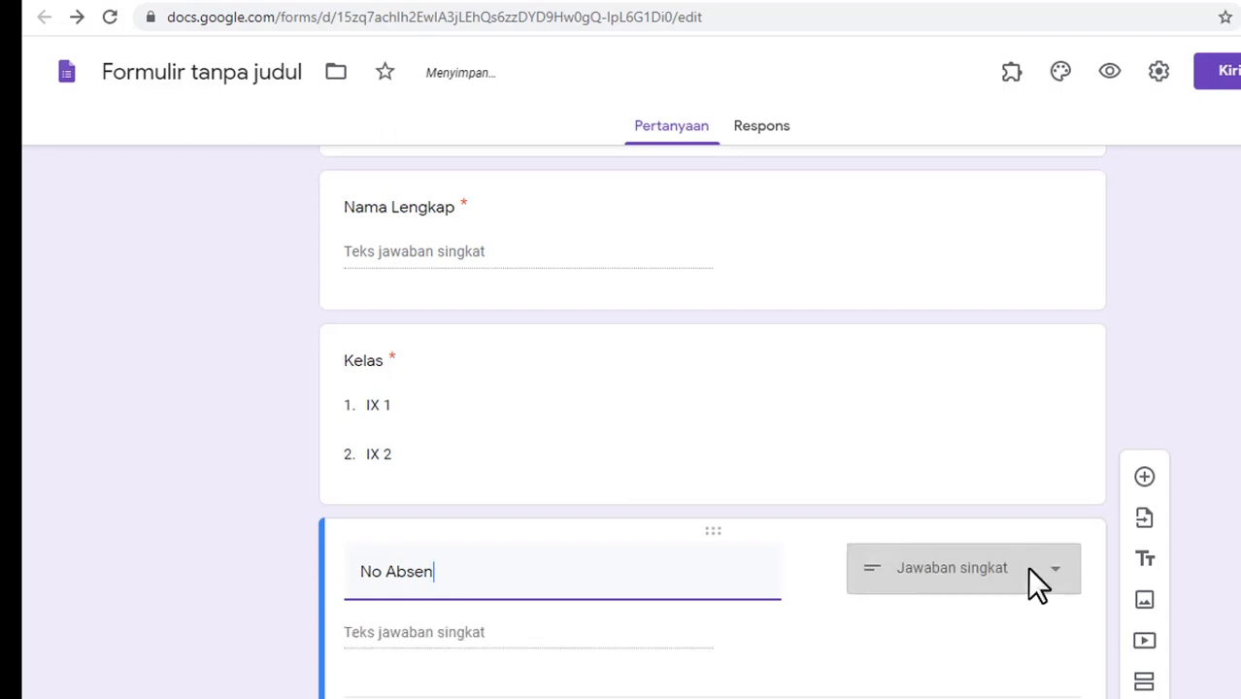
scroll(712, 422, "up", 2)
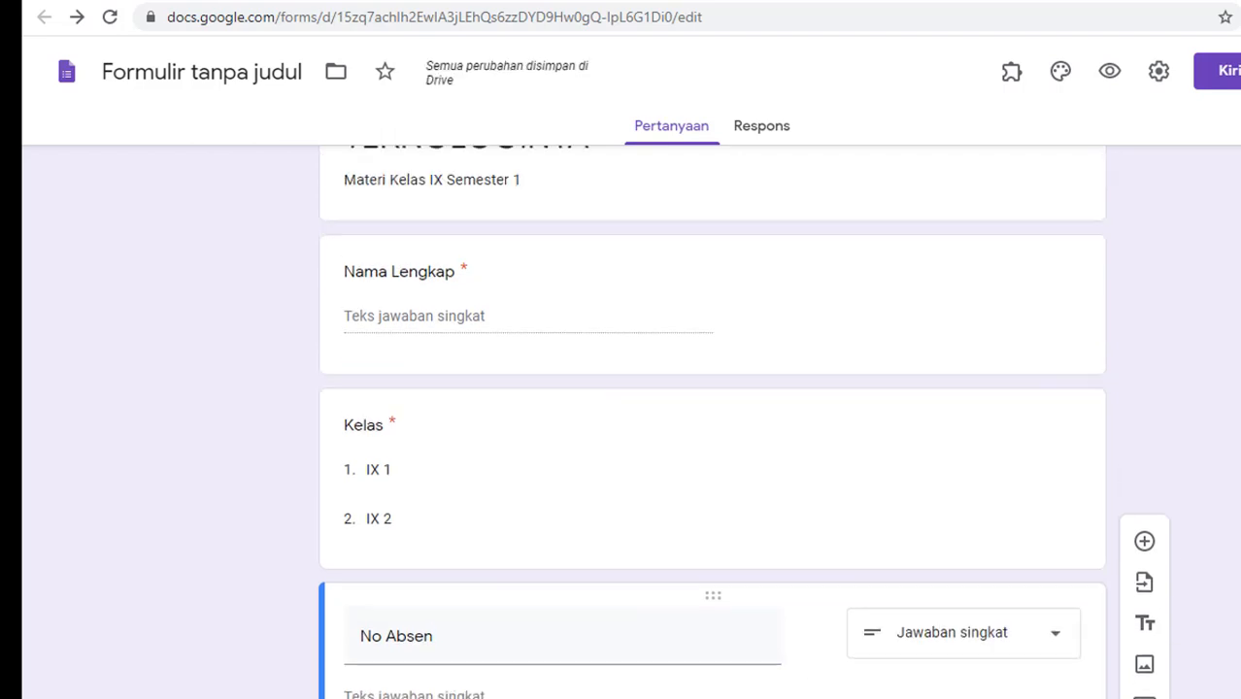
scroll(712, 422, "down", 4)
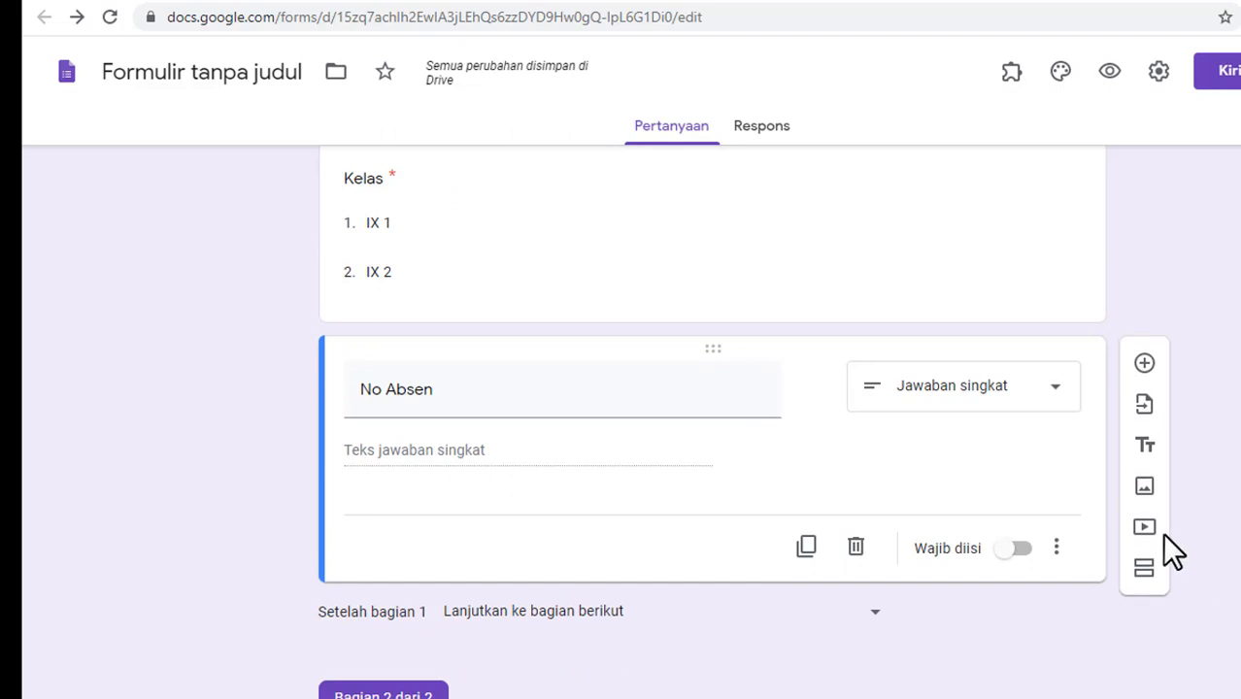
left_click(1020, 551)
scroll(711, 427, "down", 2)
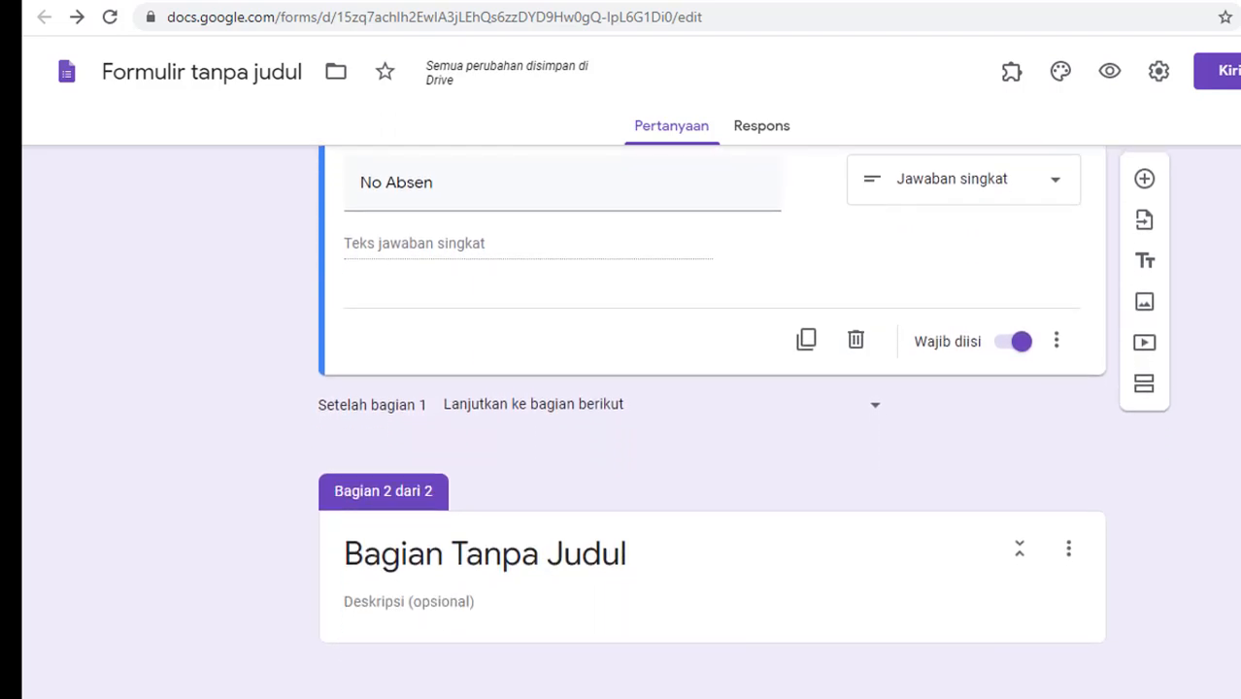
left_click(620, 552)
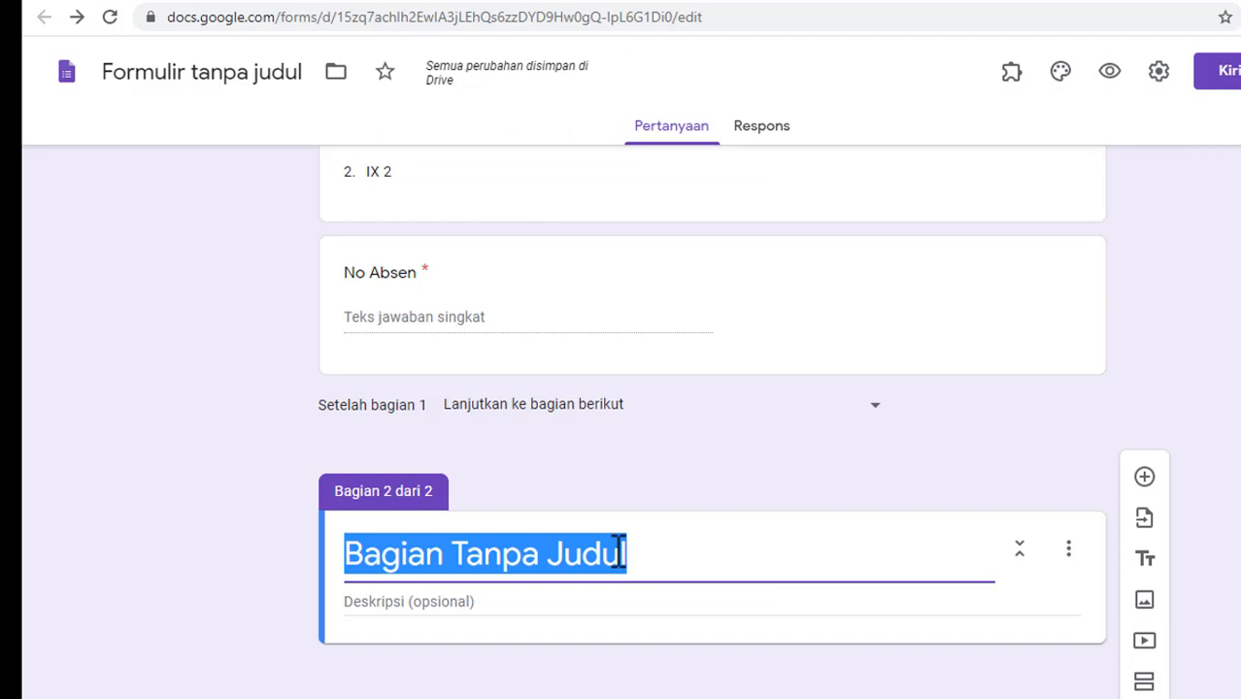
type("Soal Pilihan Berganda")
left_click(510, 605)
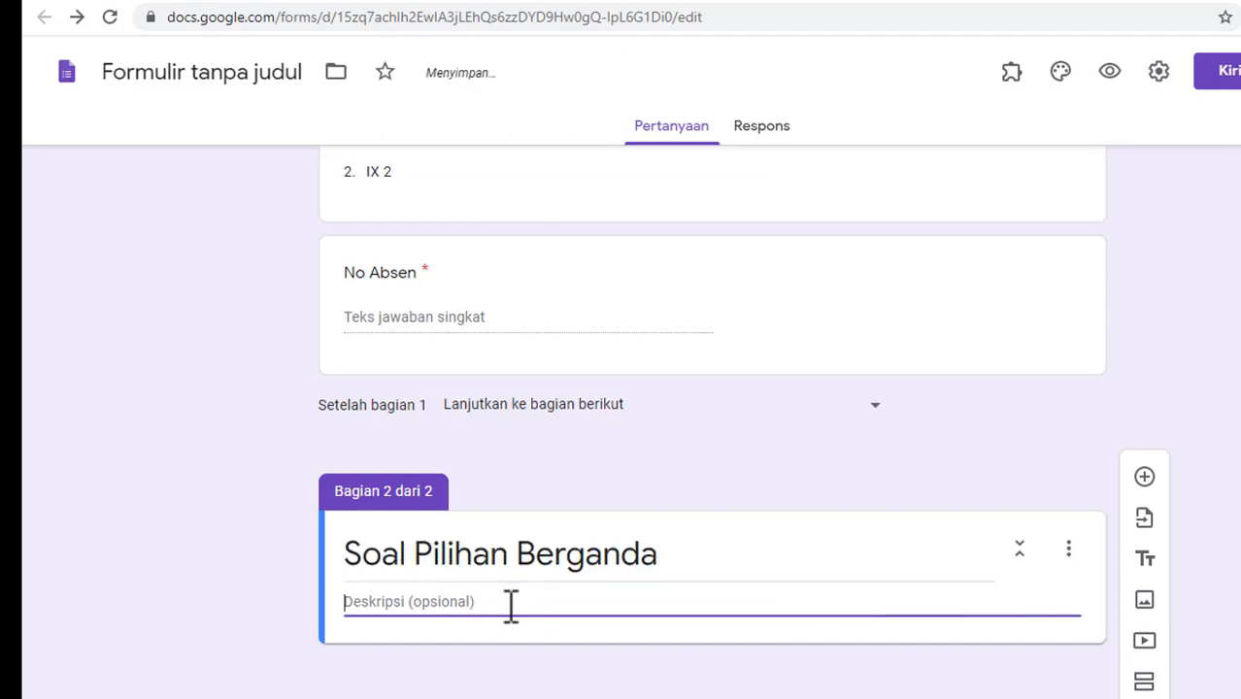
type("Piliha")
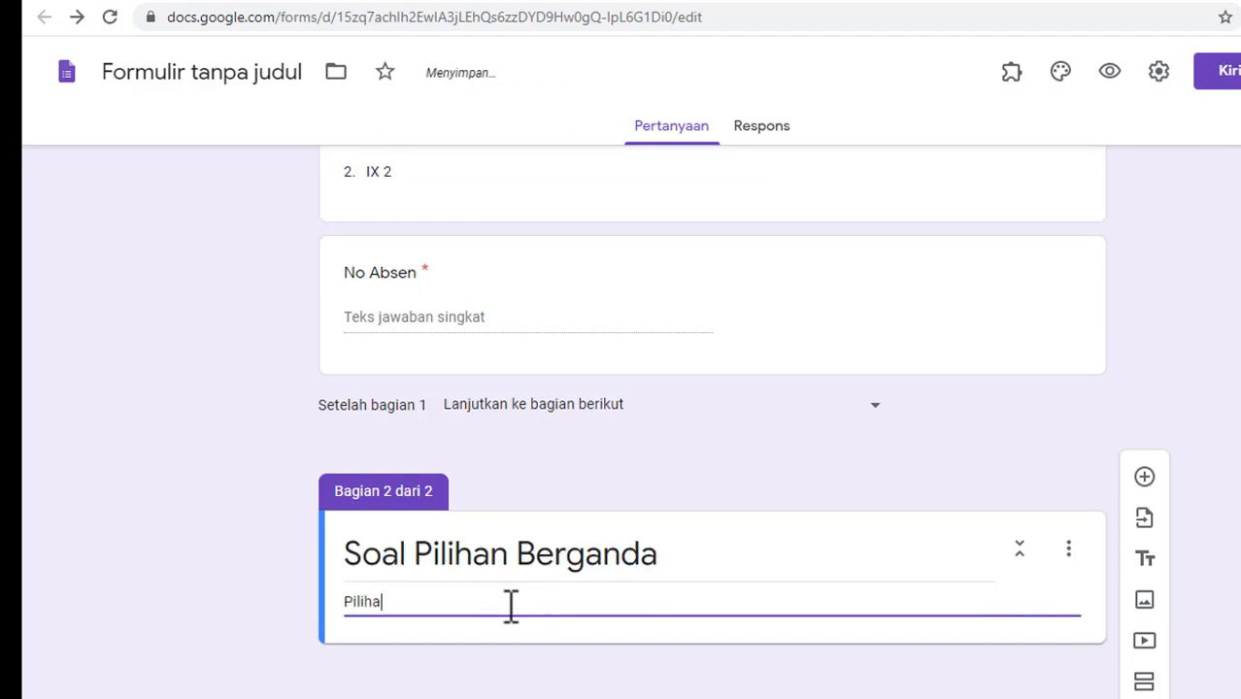
key("BackSpace")
type("a")
key("BackSpace")
type("lah jawab===")
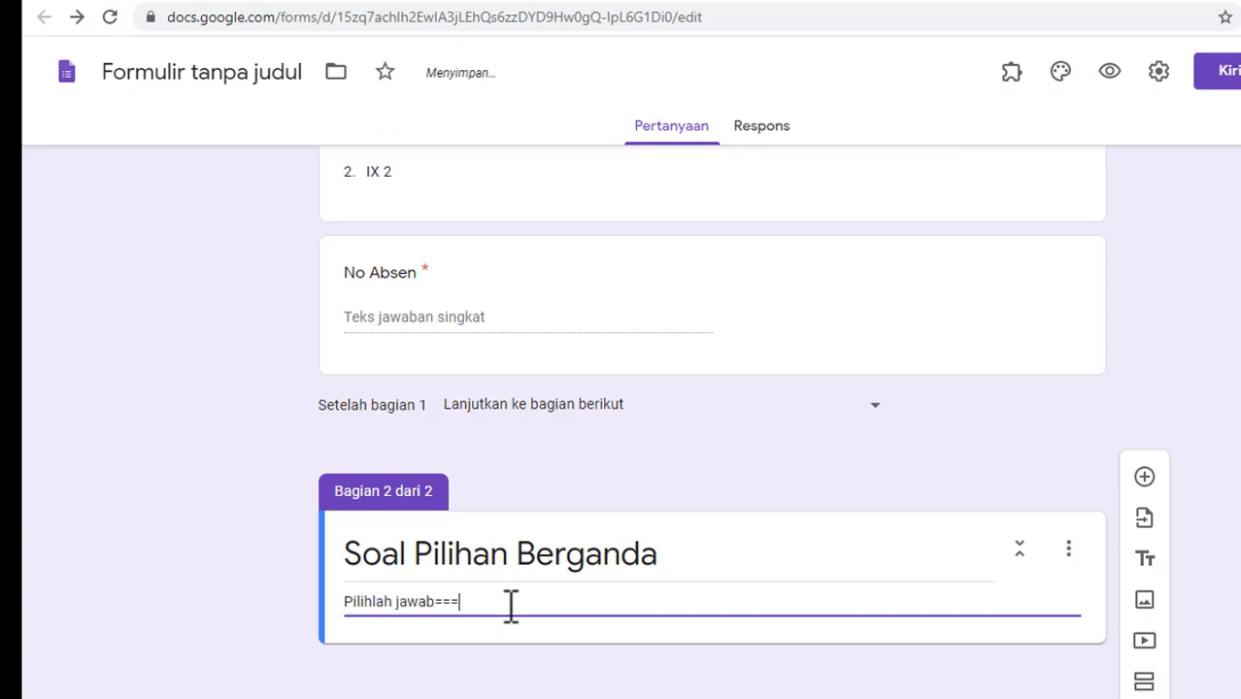
key("BackSpace")
key("BackSpace")
key("BackSpace")
key("BackSpace")
key("BackSpace")
key("BackSpace")
key("BackSpace")
key("BackSpace")
type("salah satu jawaban yang paling benar!")
scroll(712, 432, "up", 3)
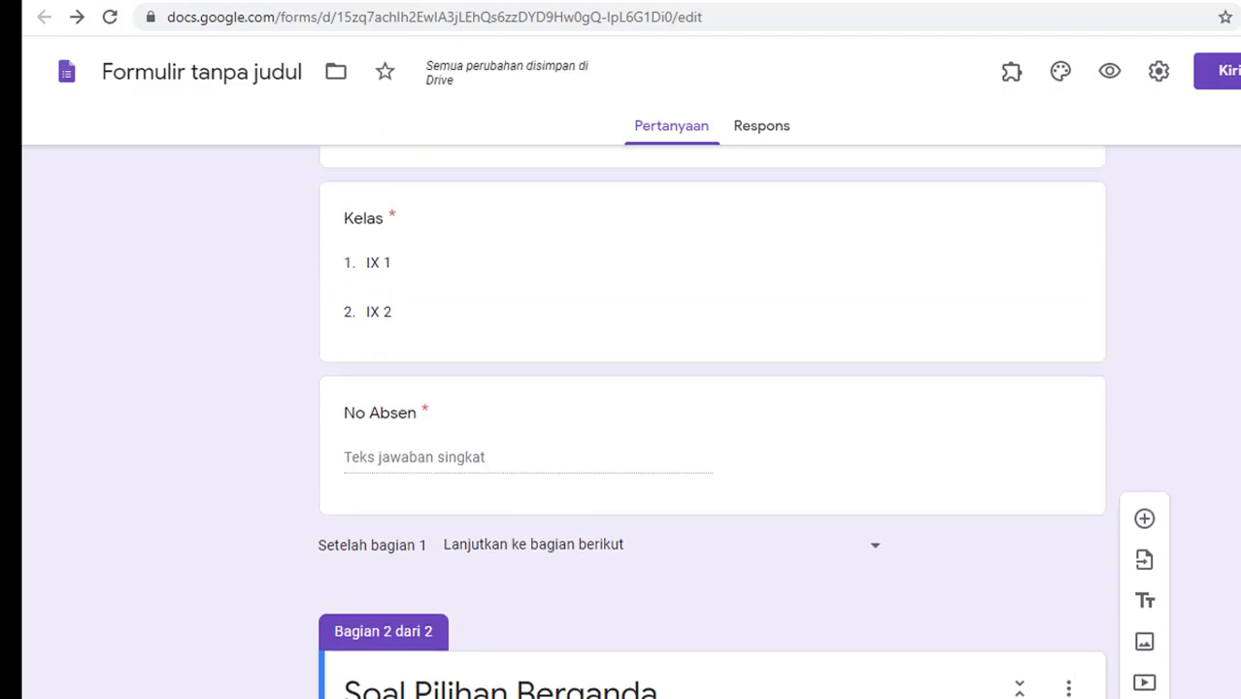
scroll(712, 432, "up", 2)
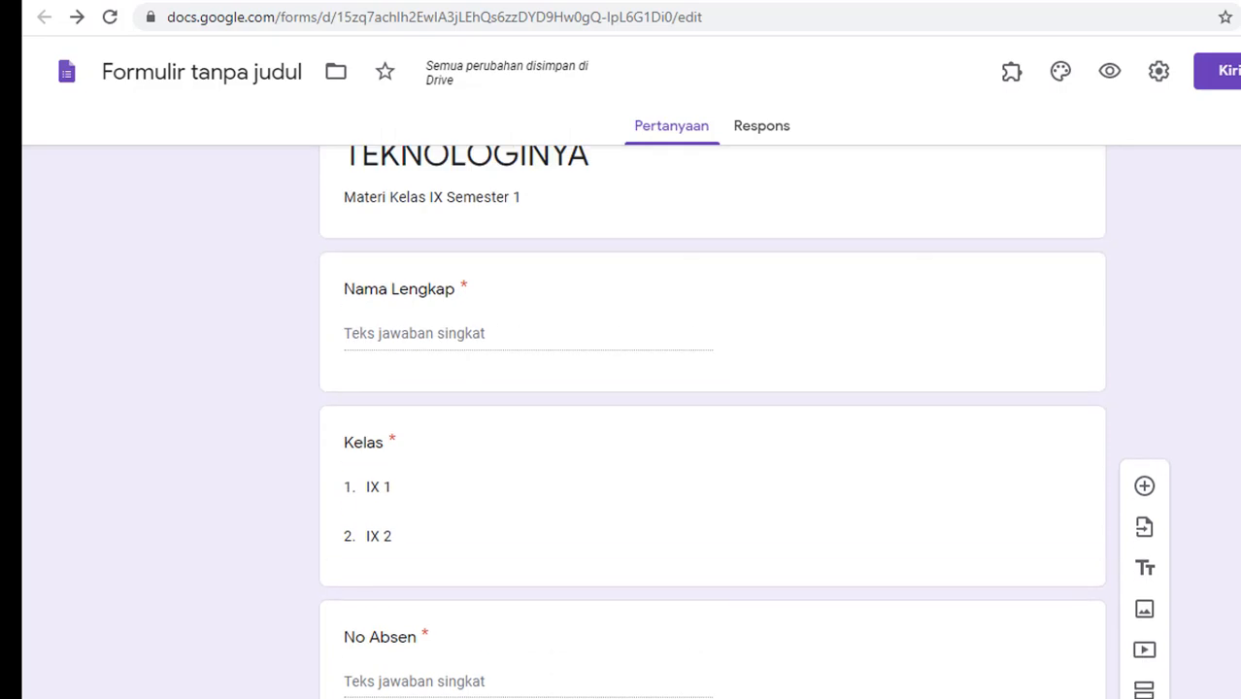
scroll(1148, 369, "down", 4)
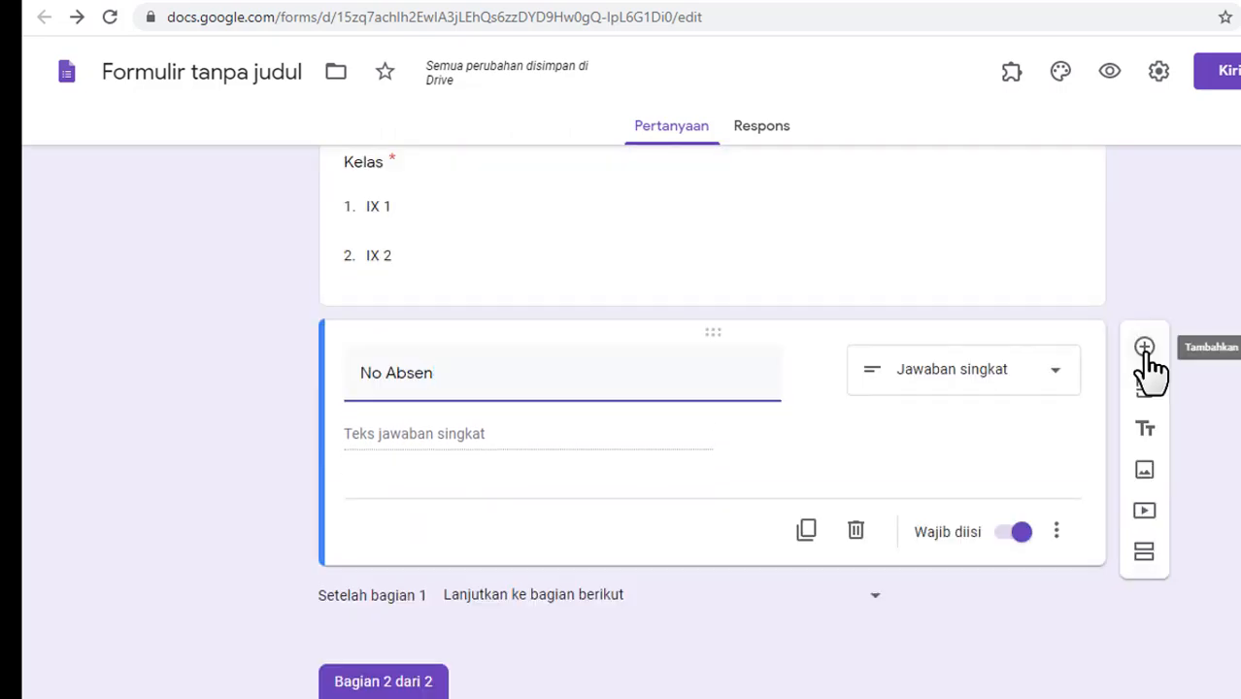
Step: Add a required short-answer question titled 'Token'
left_click(1146, 352)
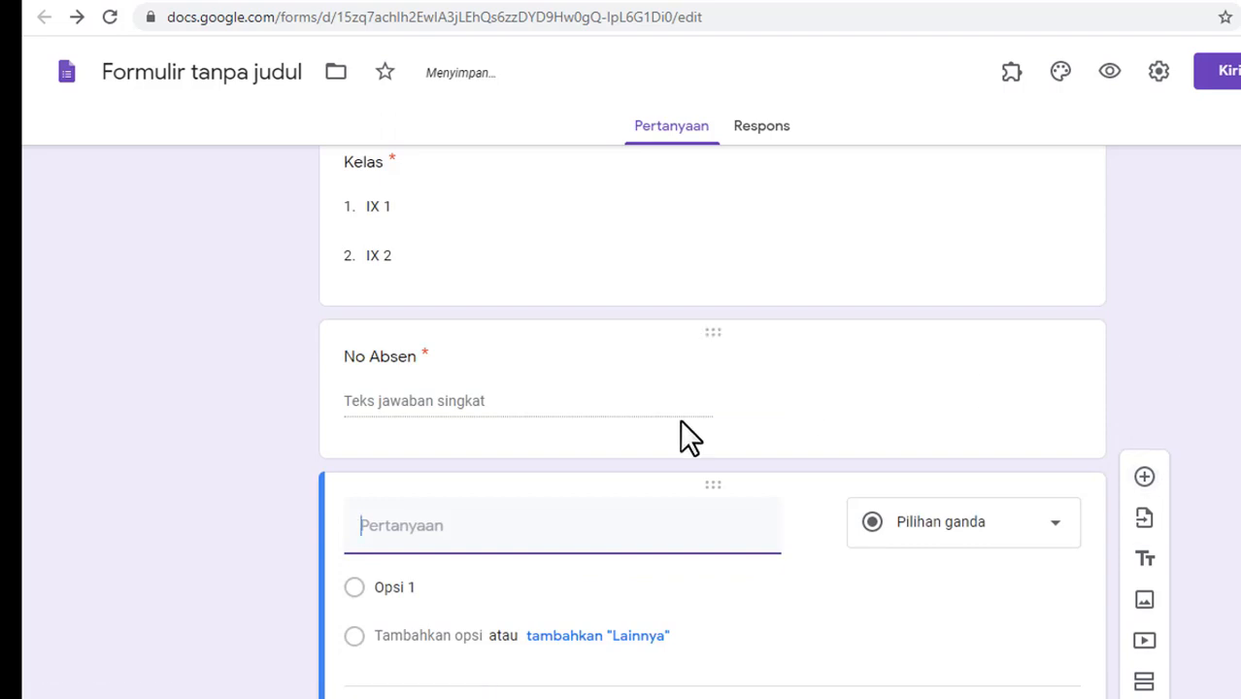
type("Token")
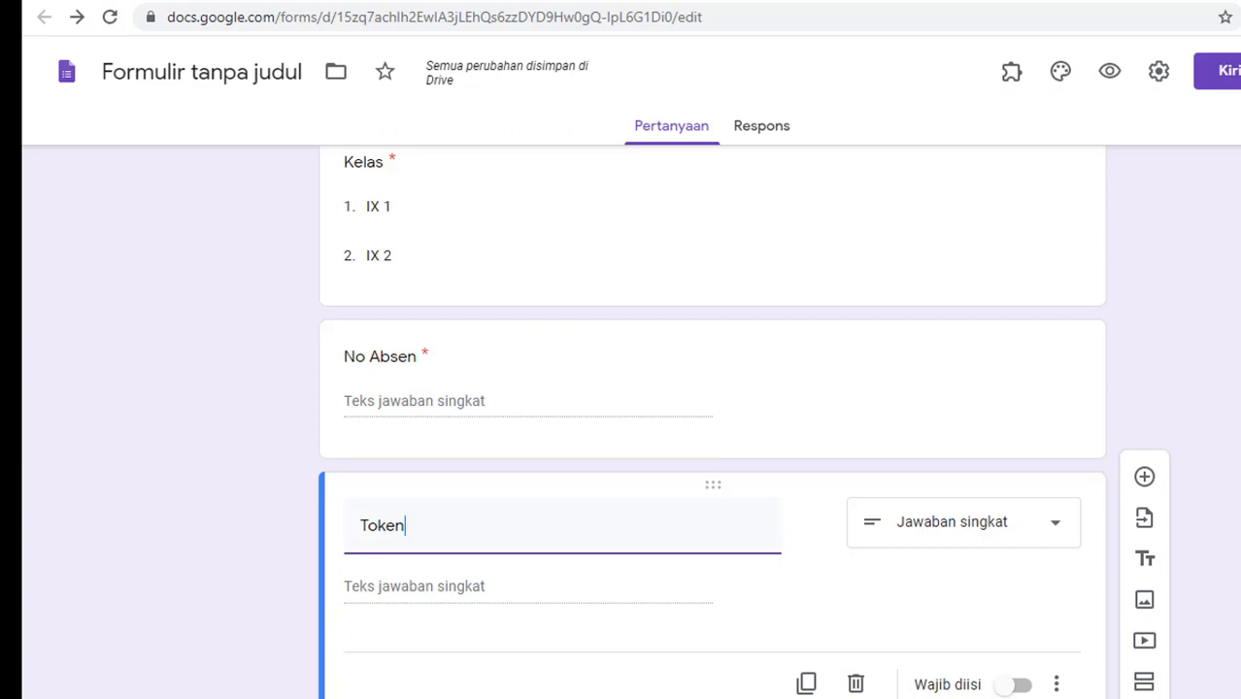
scroll(709, 427, "down", 2)
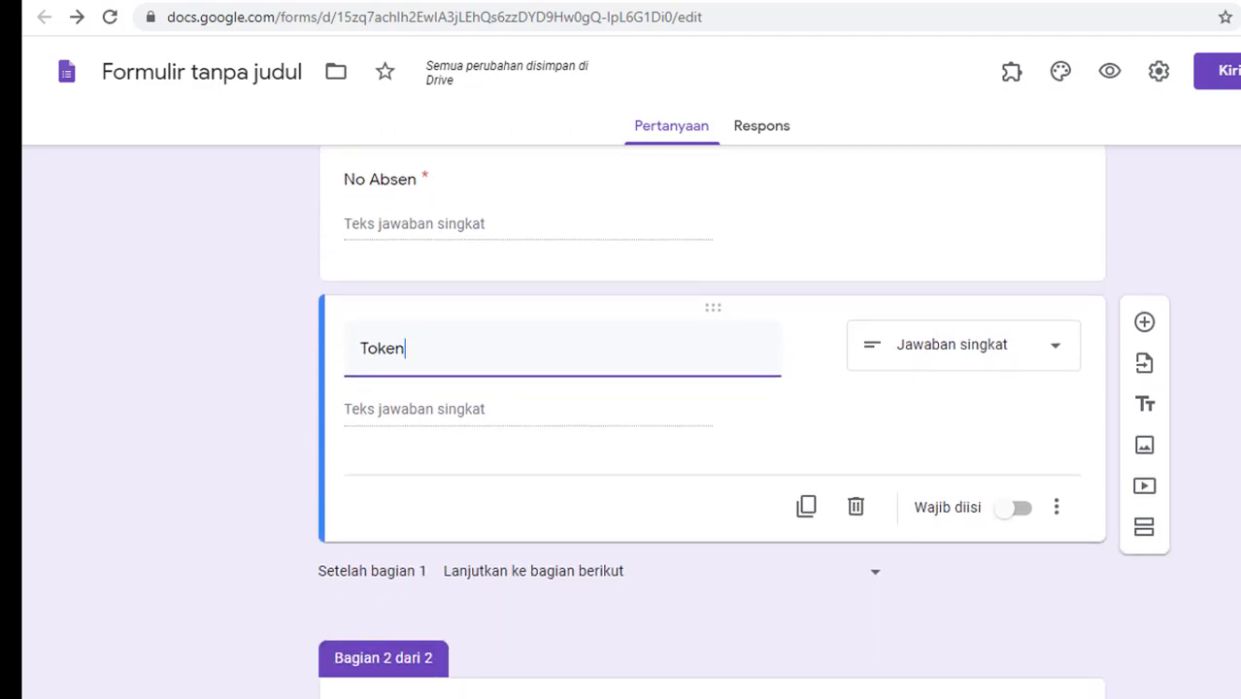
left_click(632, 351)
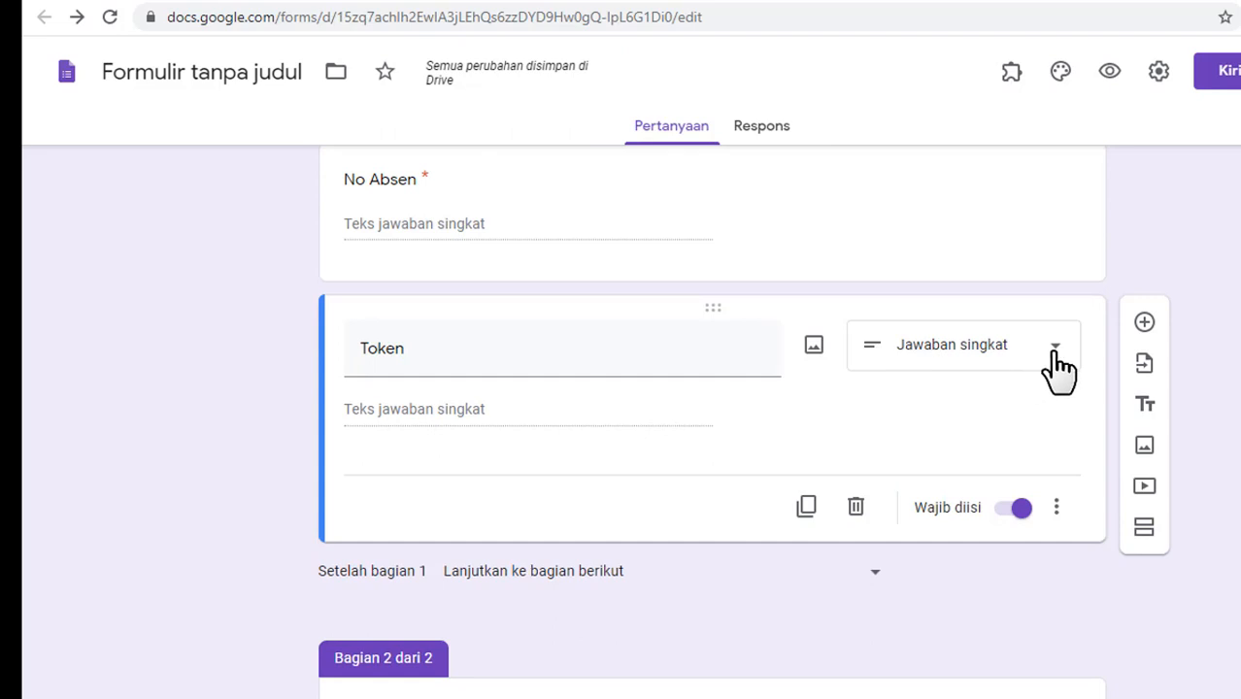
left_click(1057, 507)
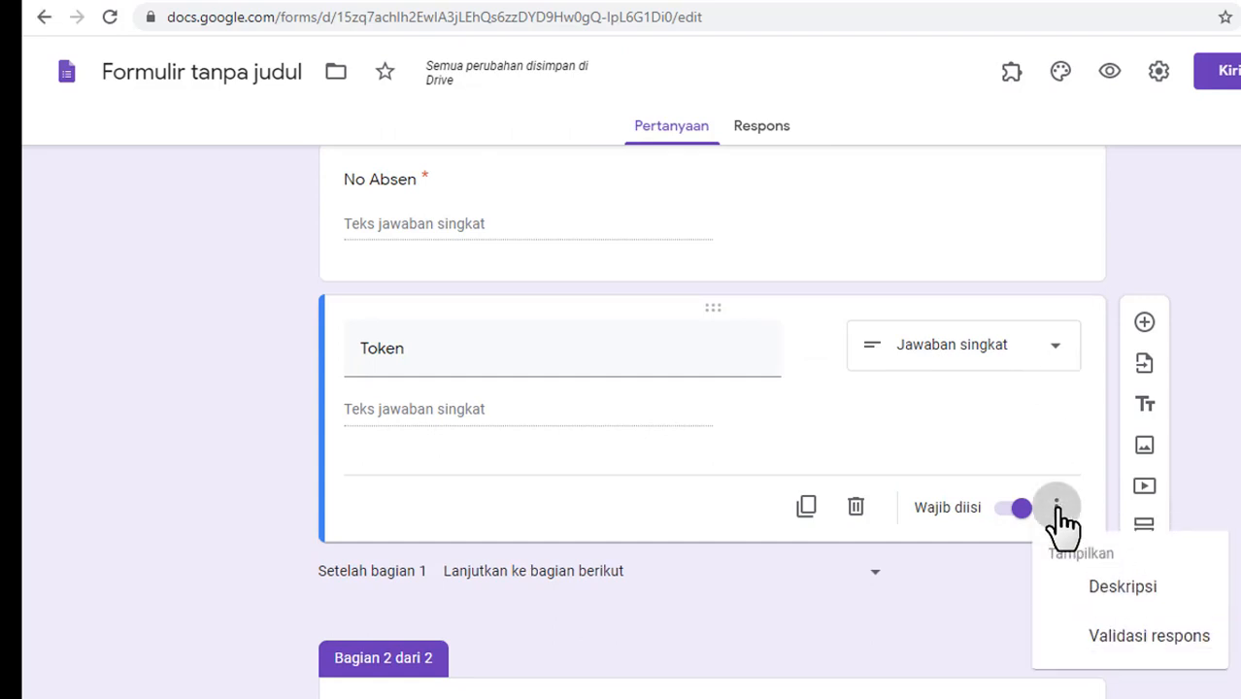
left_click(1101, 637)
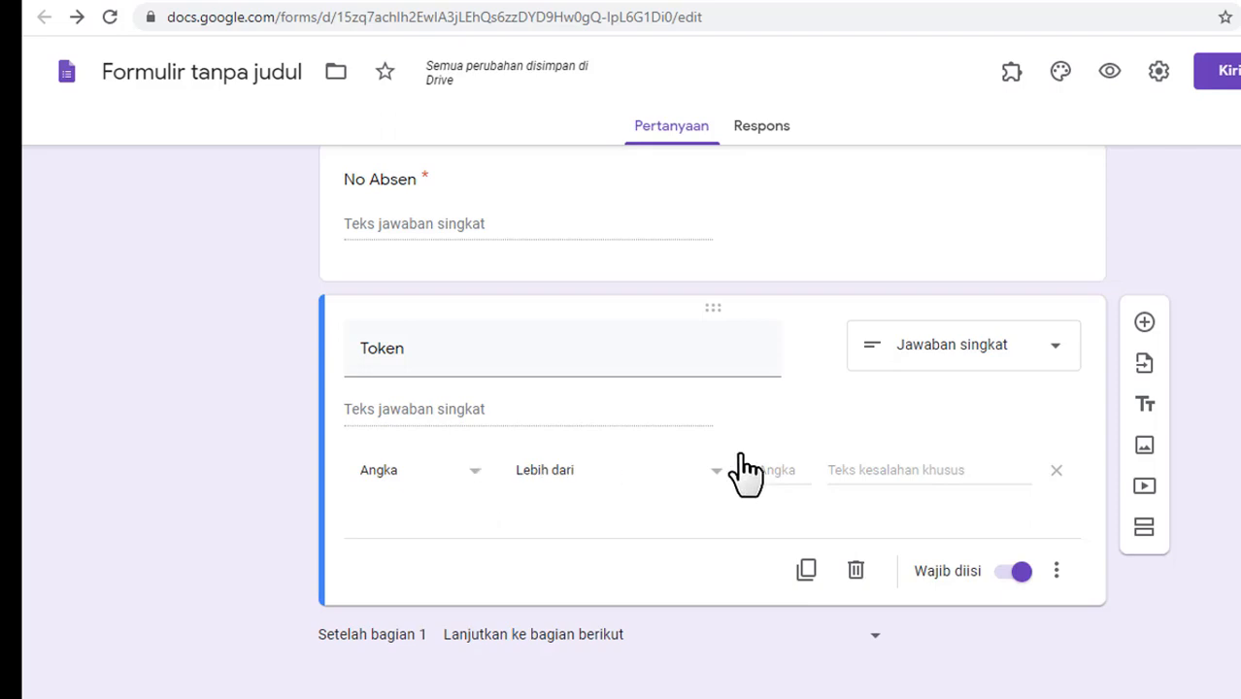
left_click(777, 470)
type("12345")
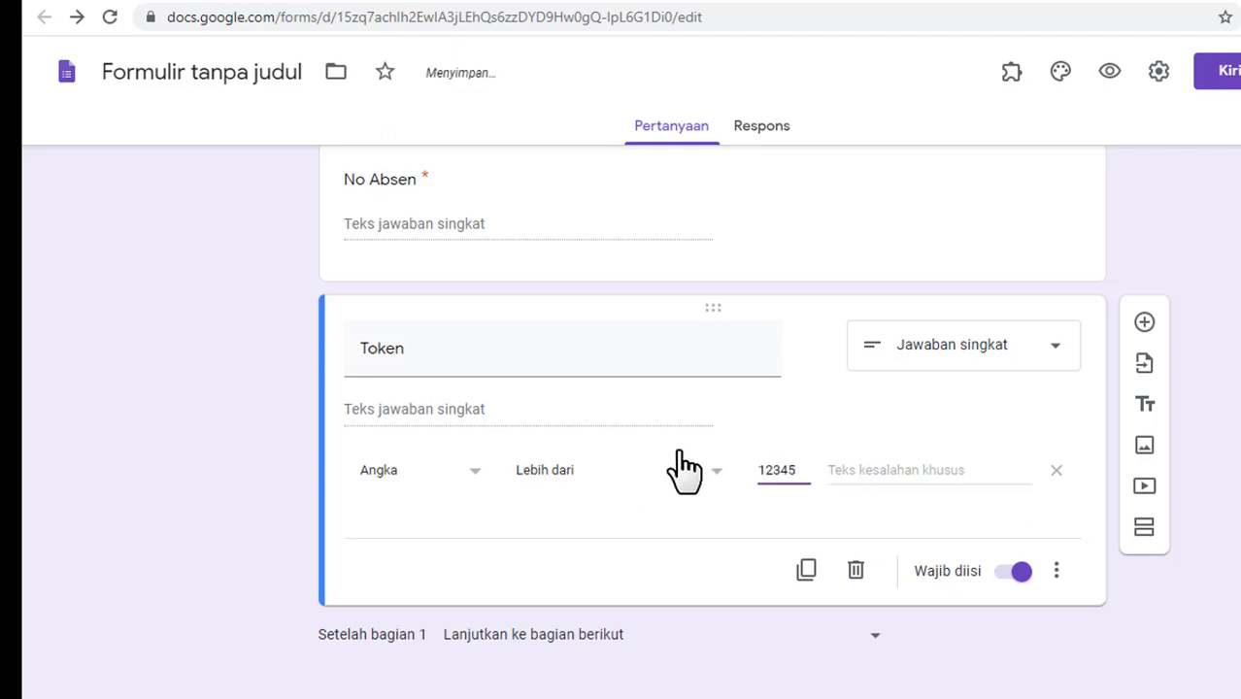
left_click(720, 472)
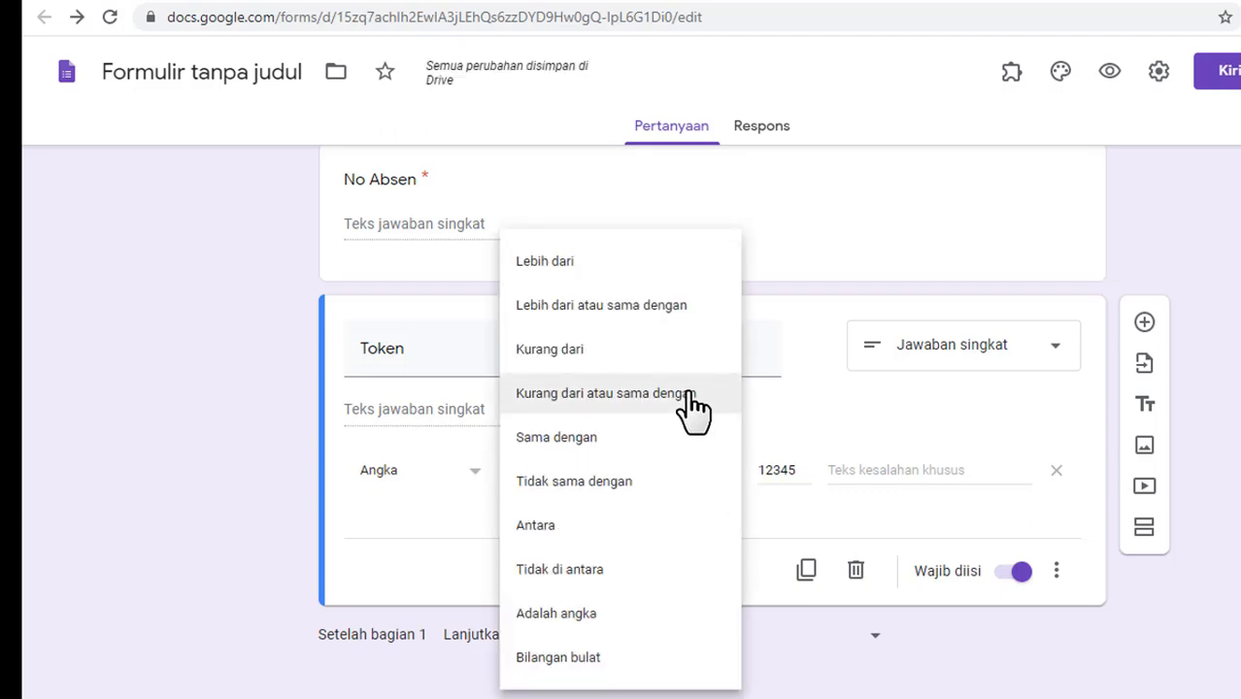
left_click(665, 438)
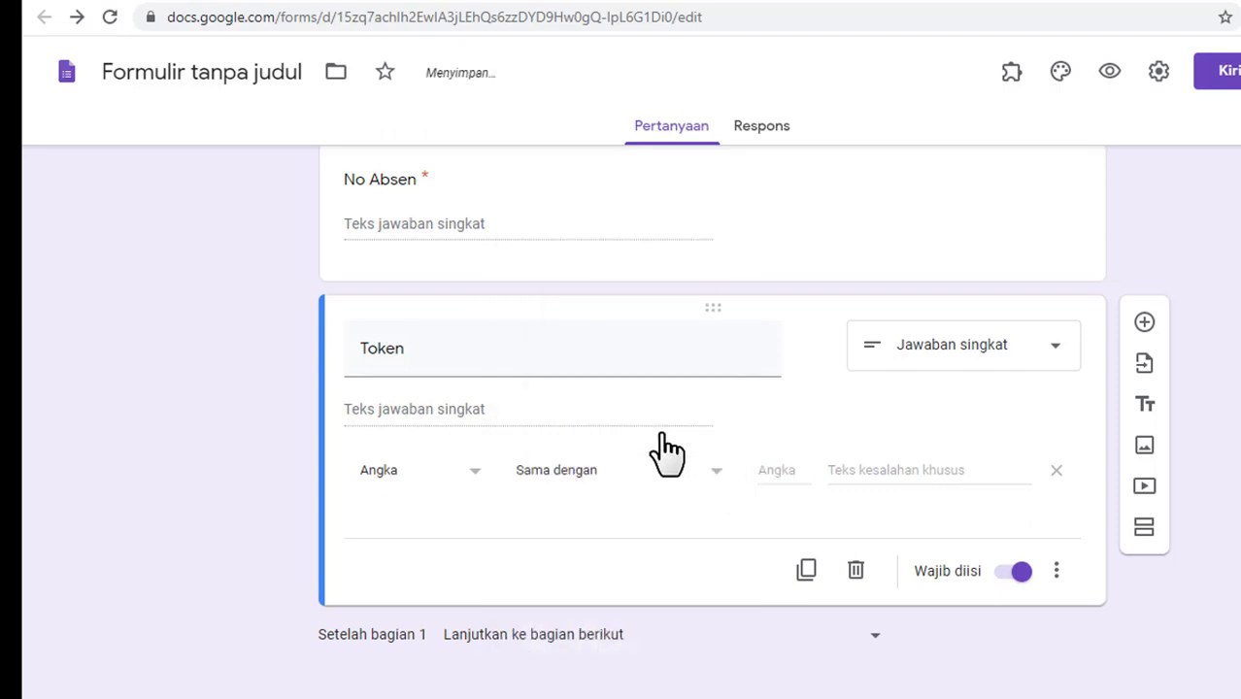
left_click(786, 473)
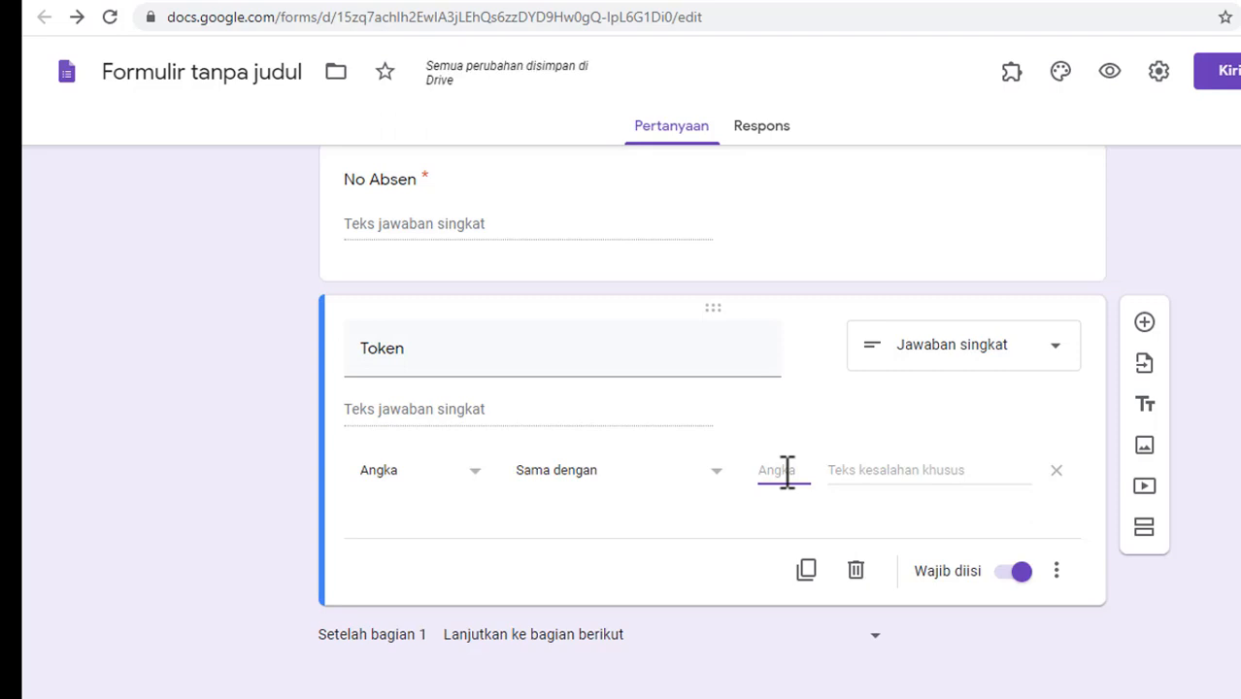
type("12345")
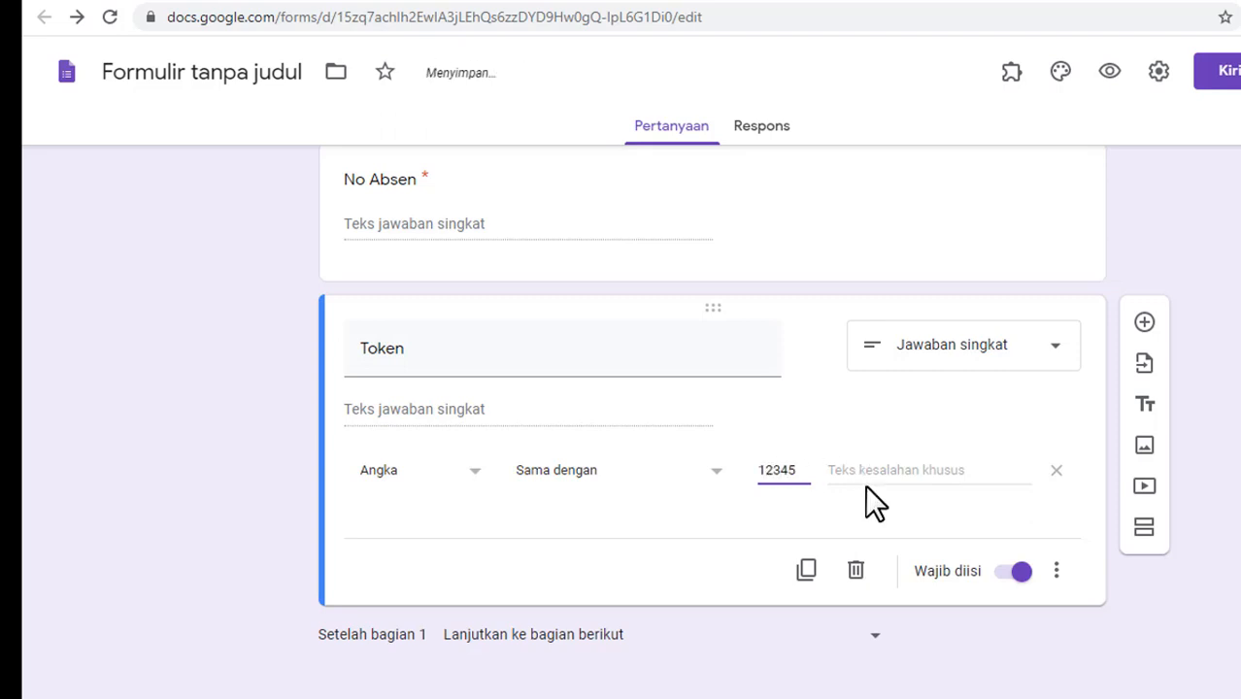
left_click(945, 503)
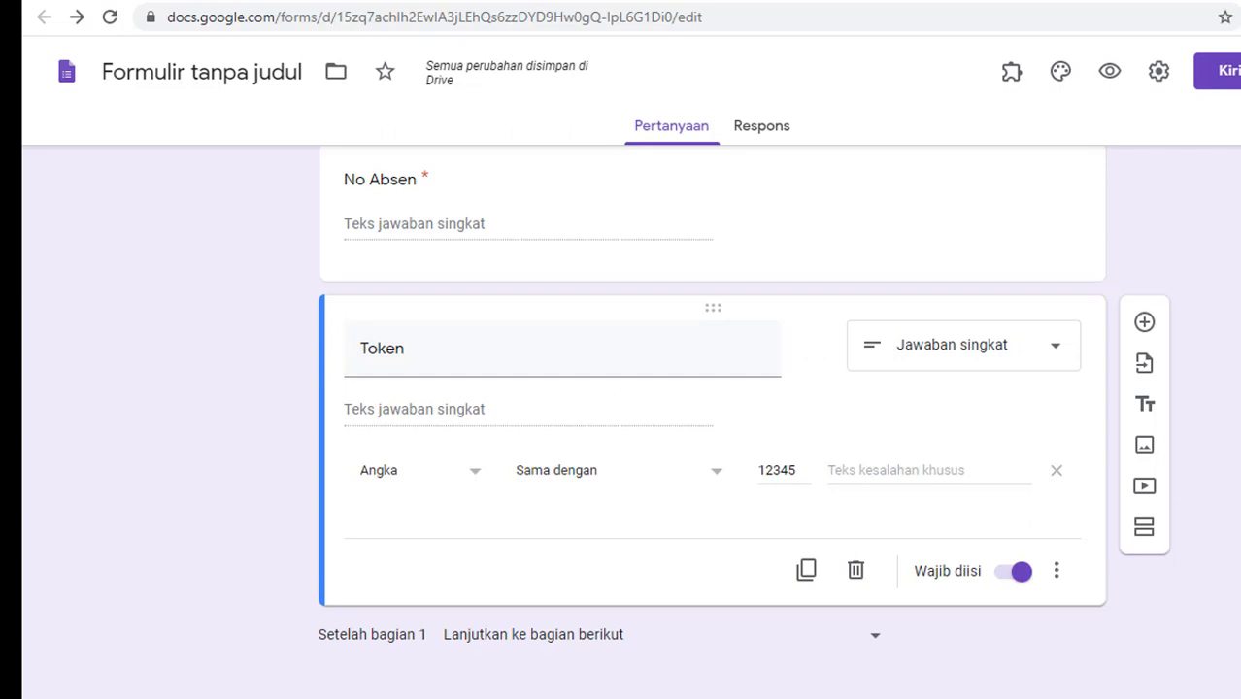
scroll(921, 558, "down", 3)
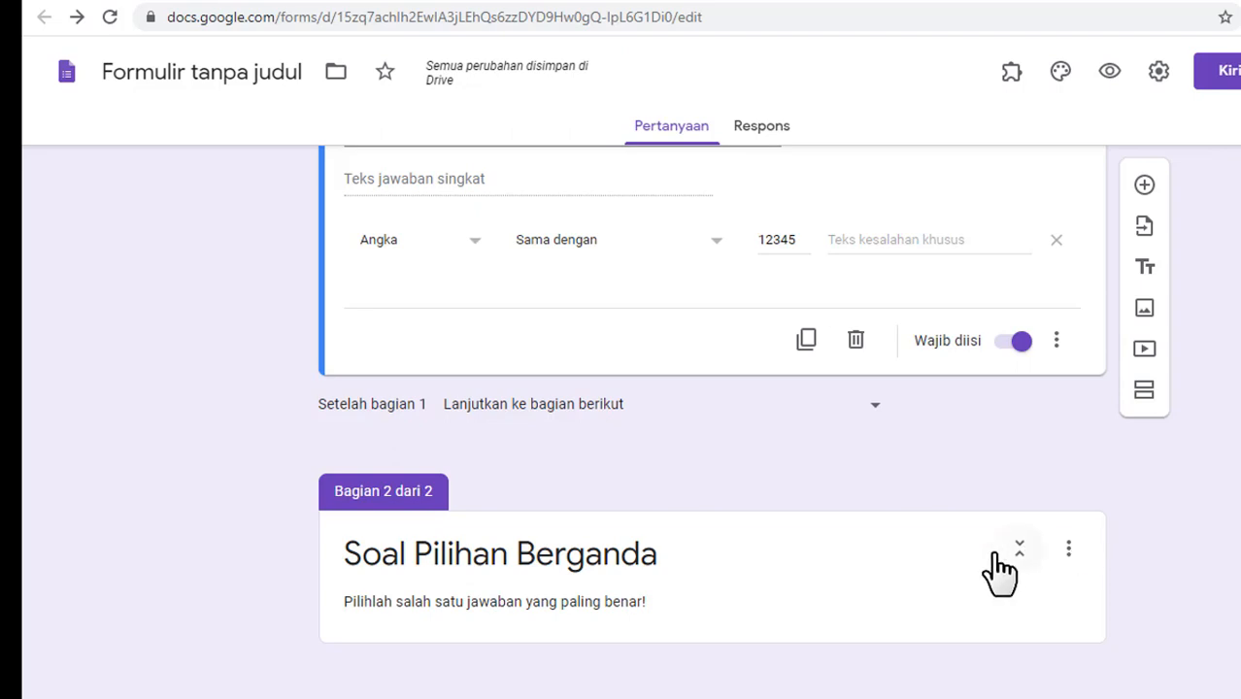
Step: Add an empty multiple-choice question under the Soal Pilihan Berganda section, then open a new browser tab
left_click(867, 610)
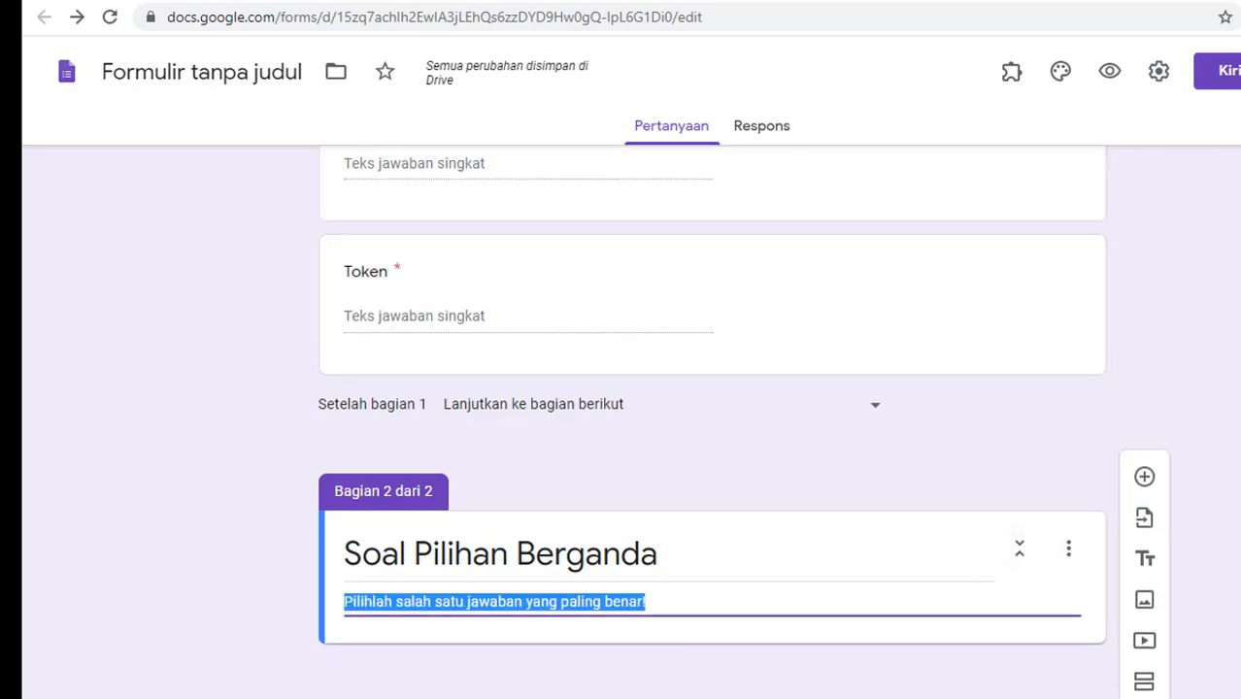
left_click(1144, 477)
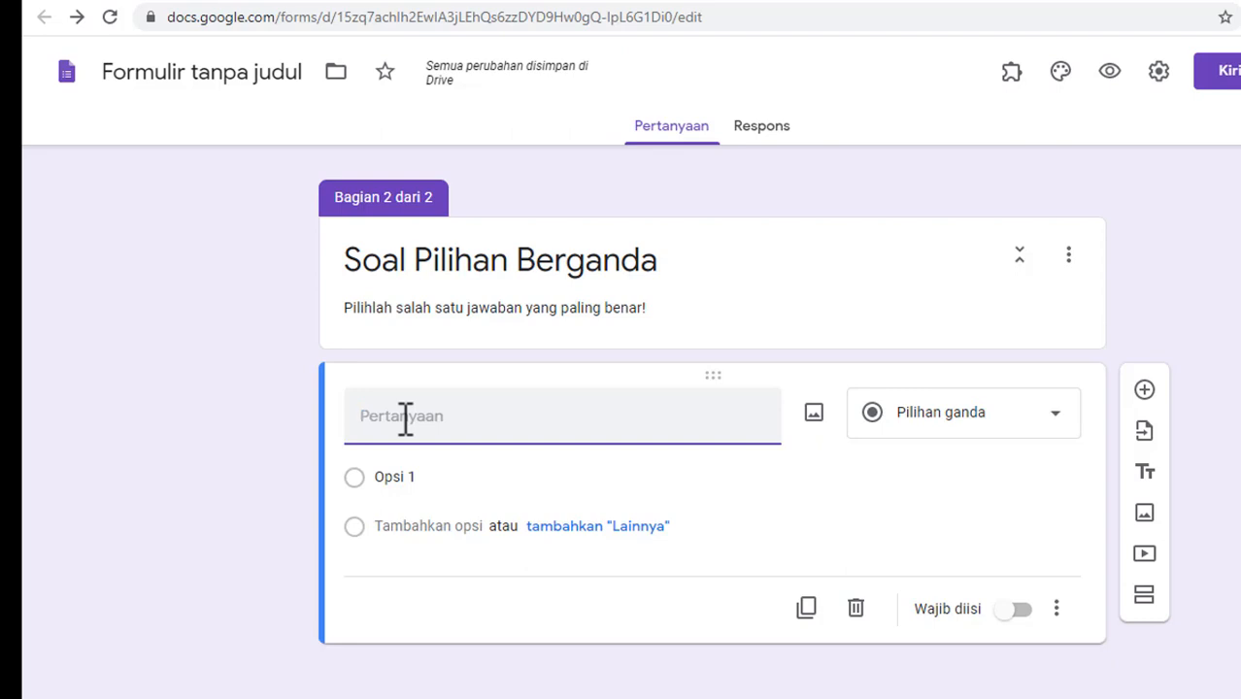
left_click(1045, 5)
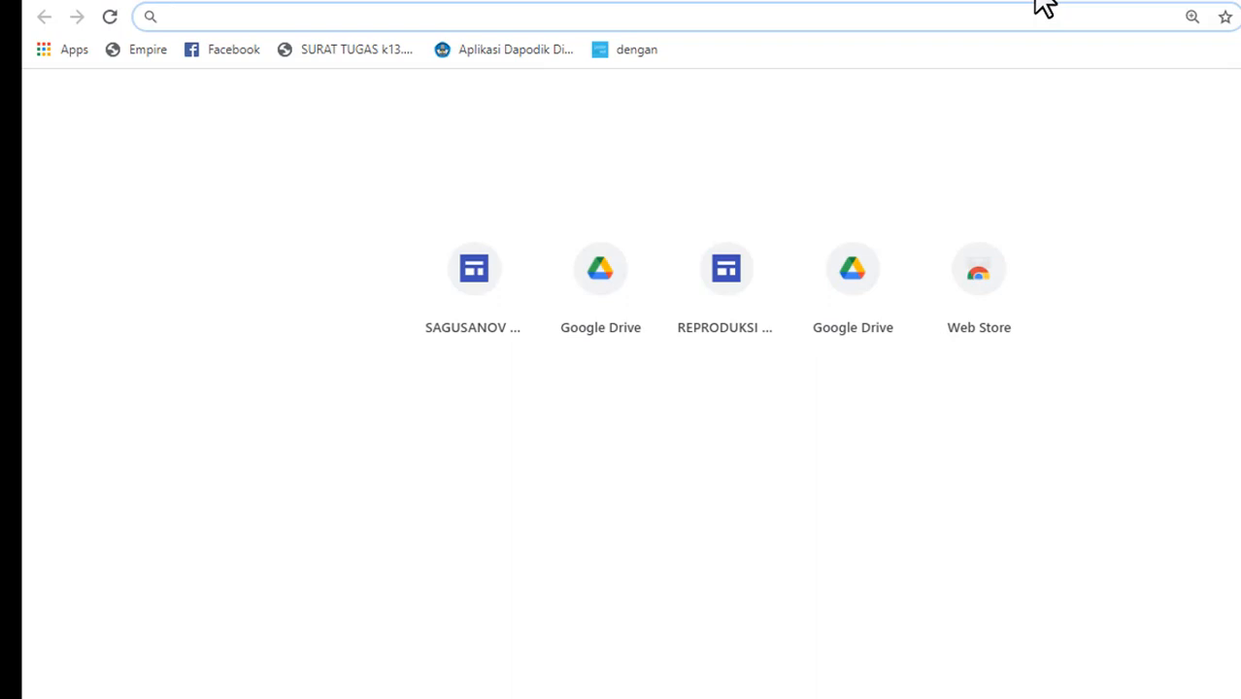
Step: Search 'soal reproduki', open the muttaqin.id 40-question article, and highlight question 1's text
type("soa")
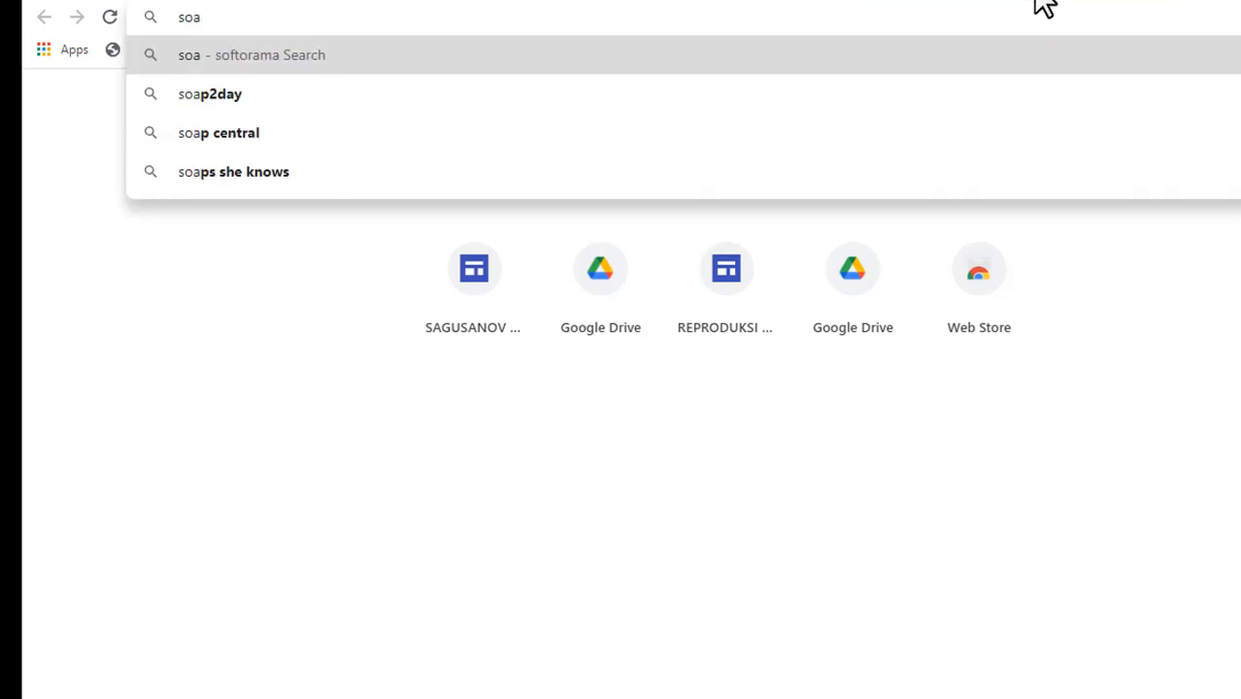
type("l reproduki")
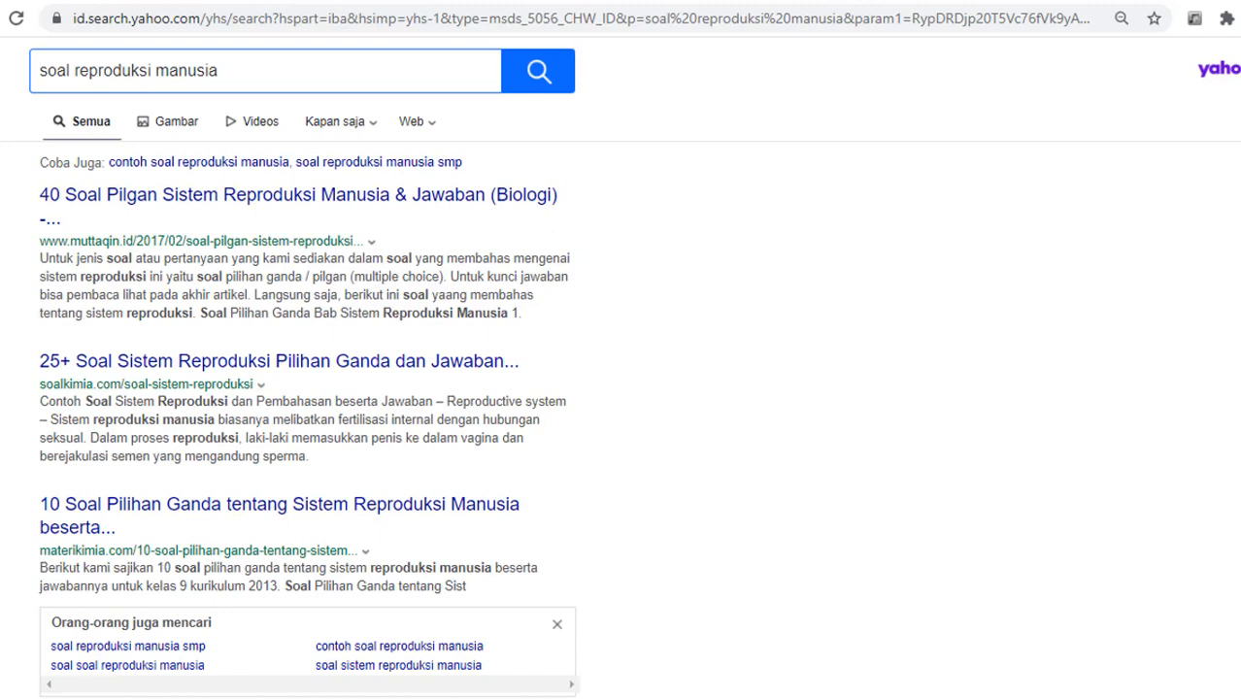
scroll(621, 389, "down", 3)
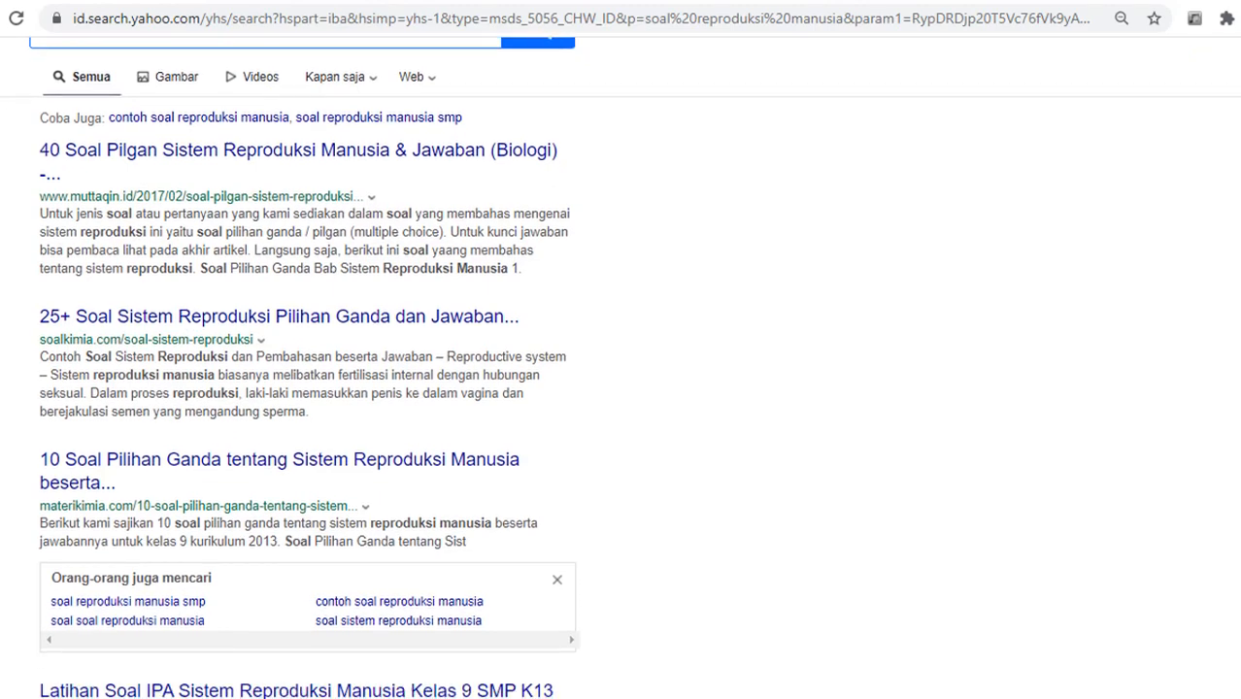
scroll(601, 188, "up", 5)
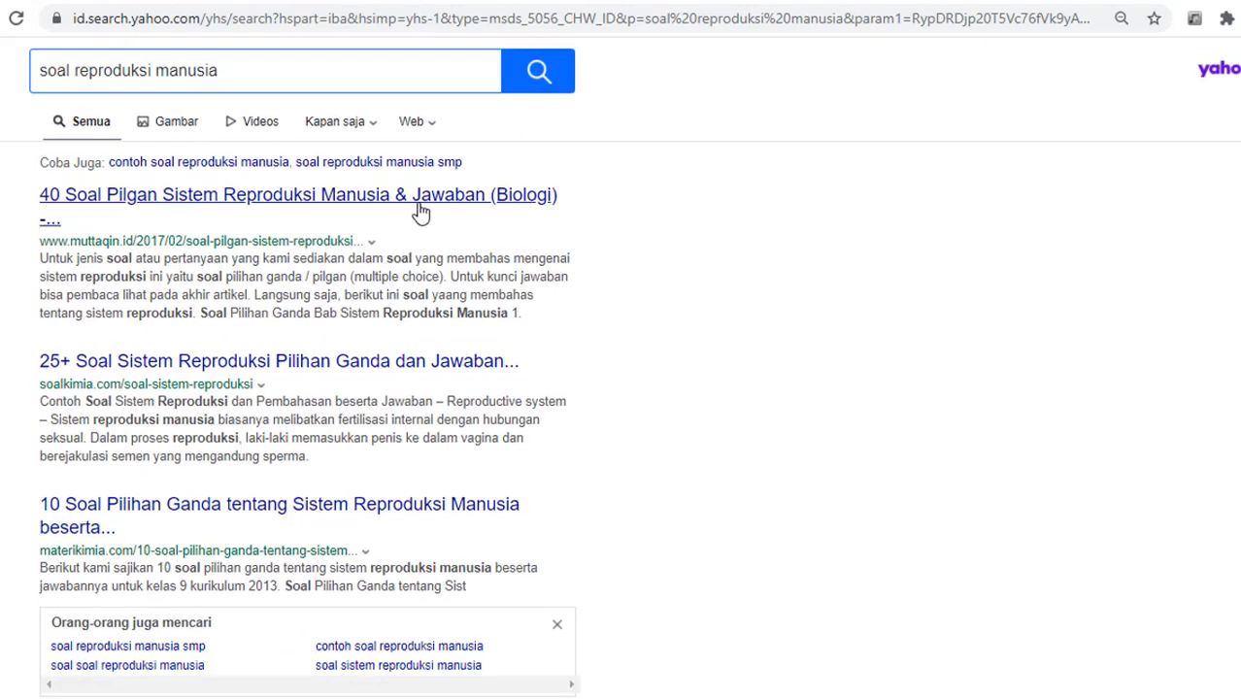
left_click(420, 213)
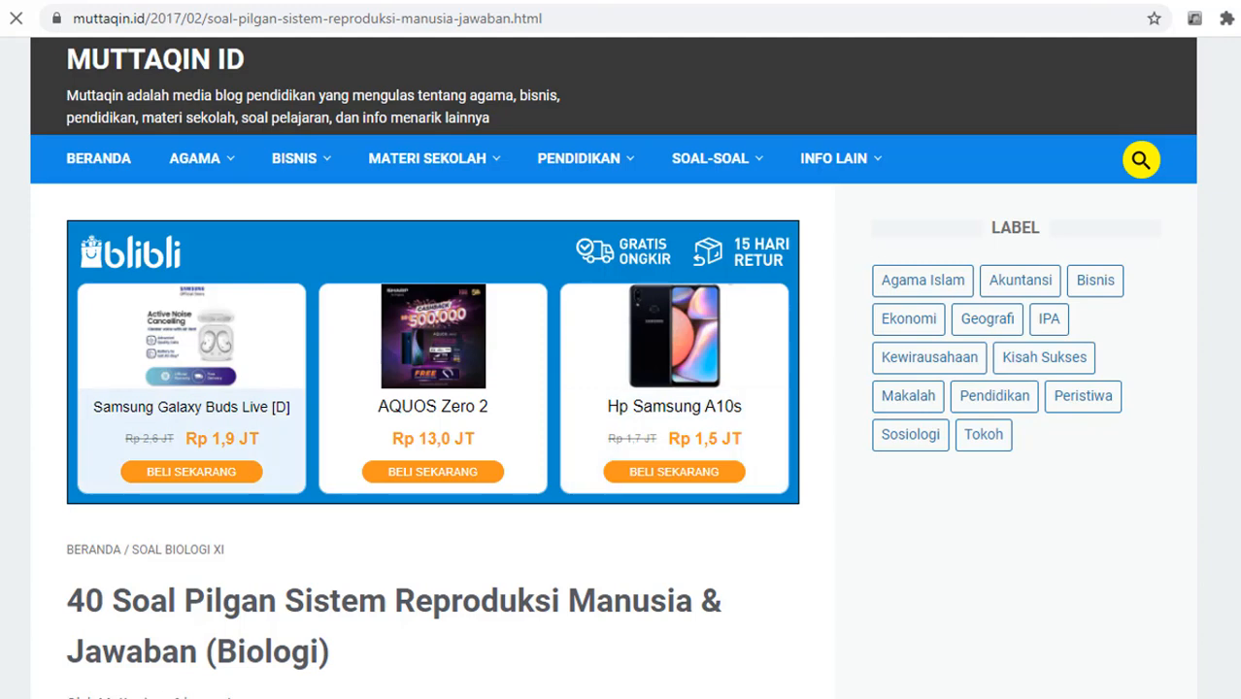
scroll(613, 362, "down", 6)
scroll(84, 292, "down", 2)
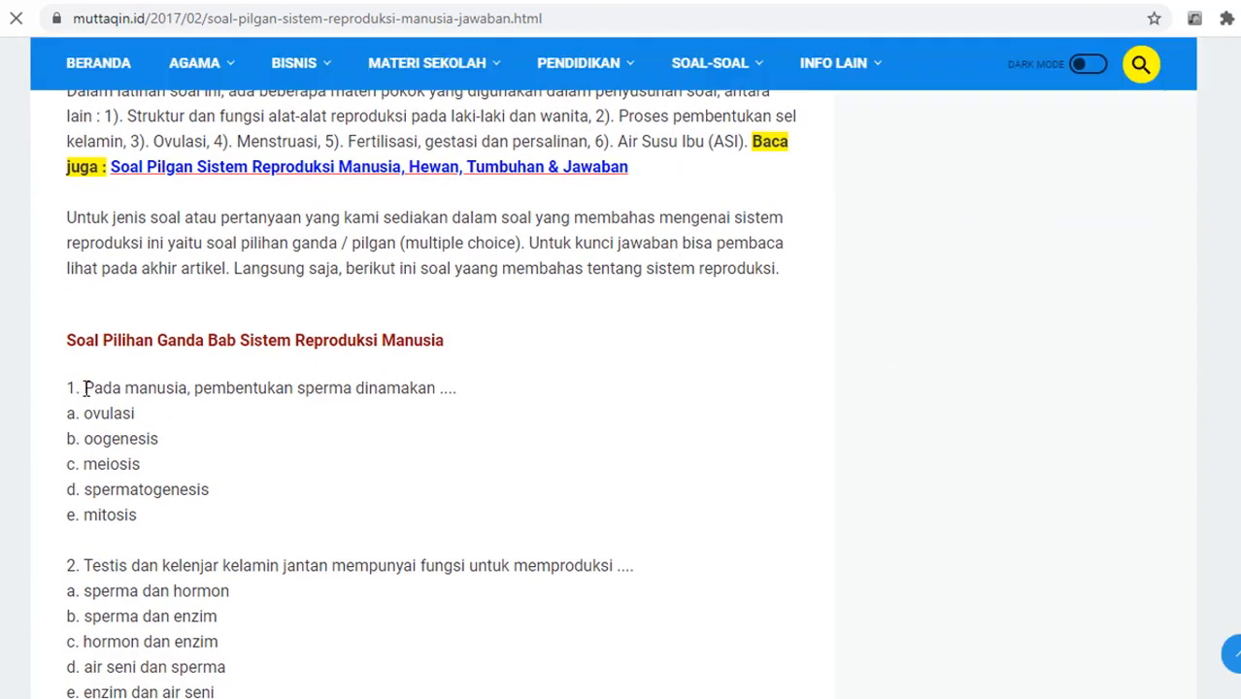
left_click_drag(84, 388, 461, 396)
key("ctrl+c")
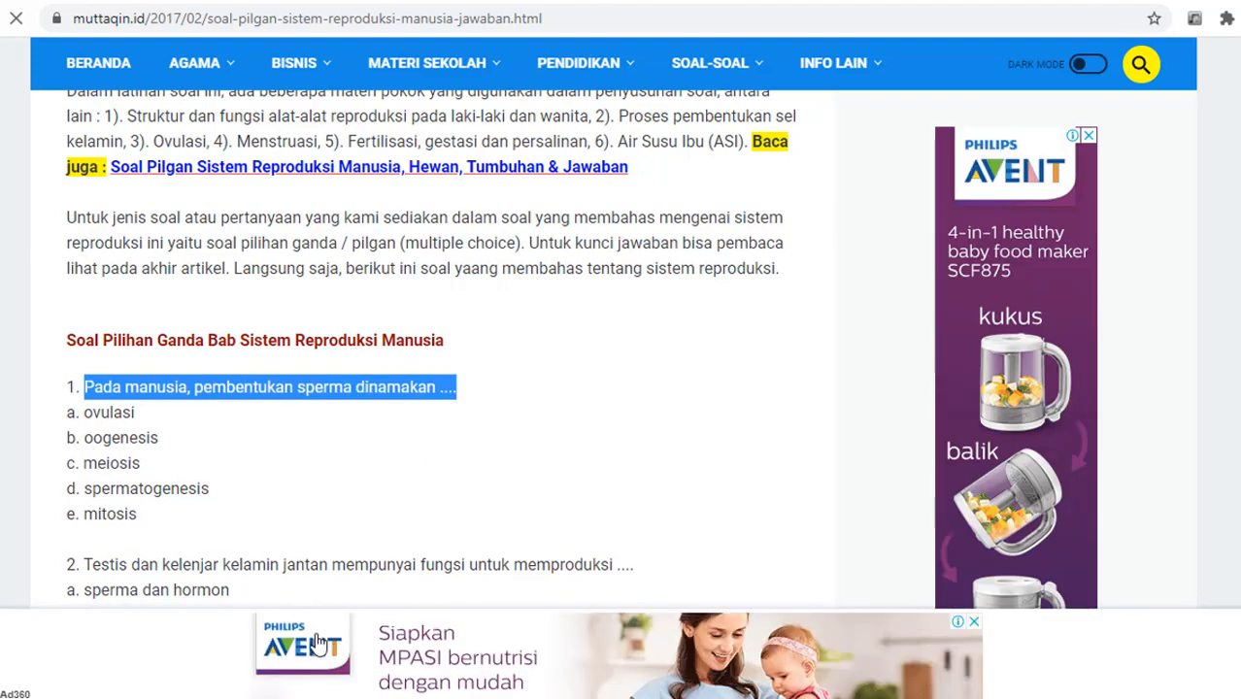
Step: Fill the new question with question 1 and its four answers, strip the letter prefixes, and mark it required
left_click(311, 1)
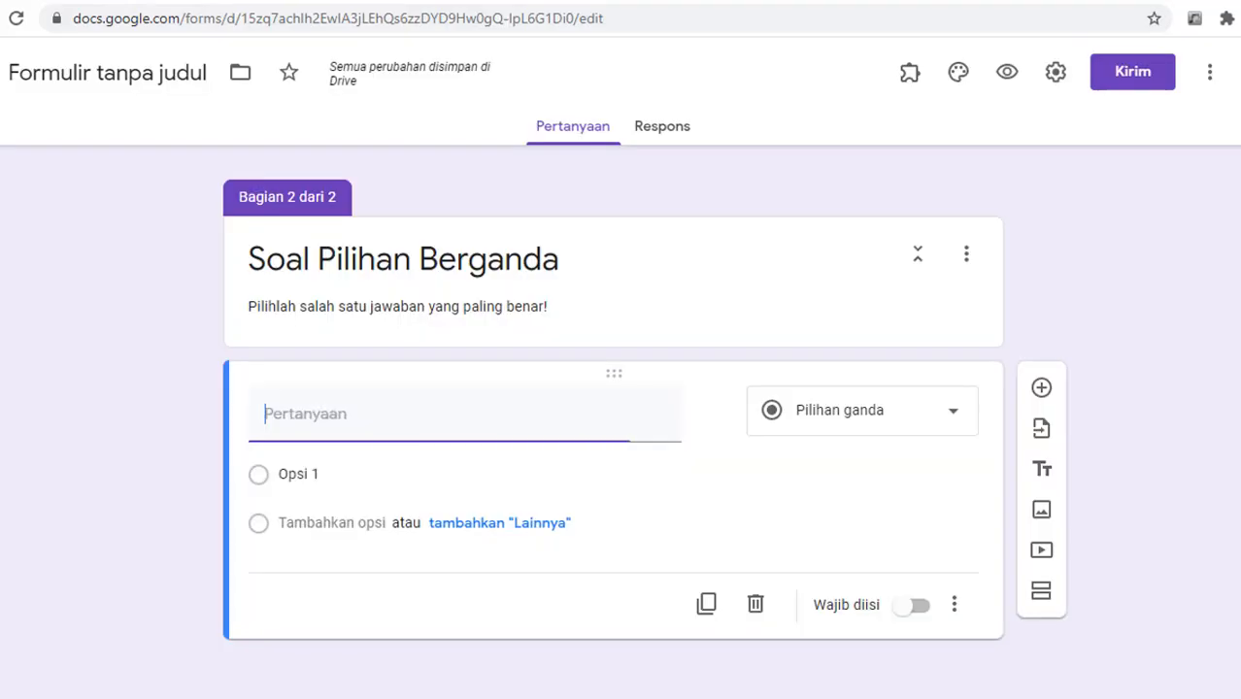
key("ctrl+v")
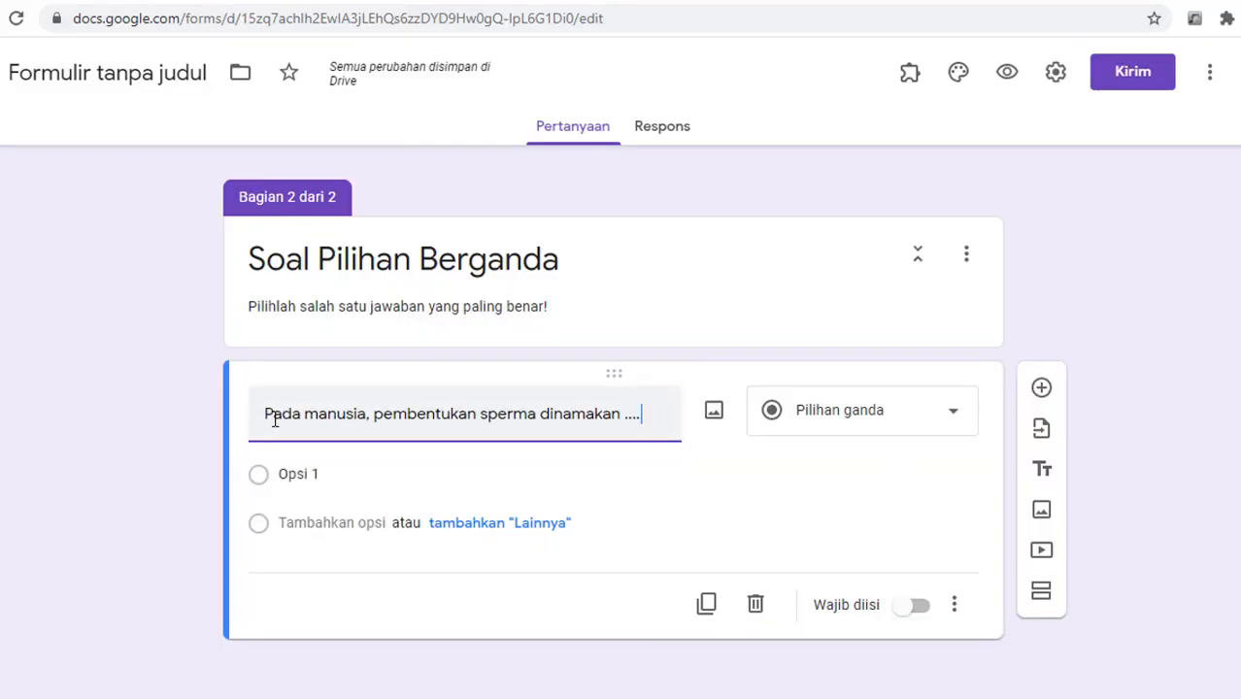
left_click(284, 474)
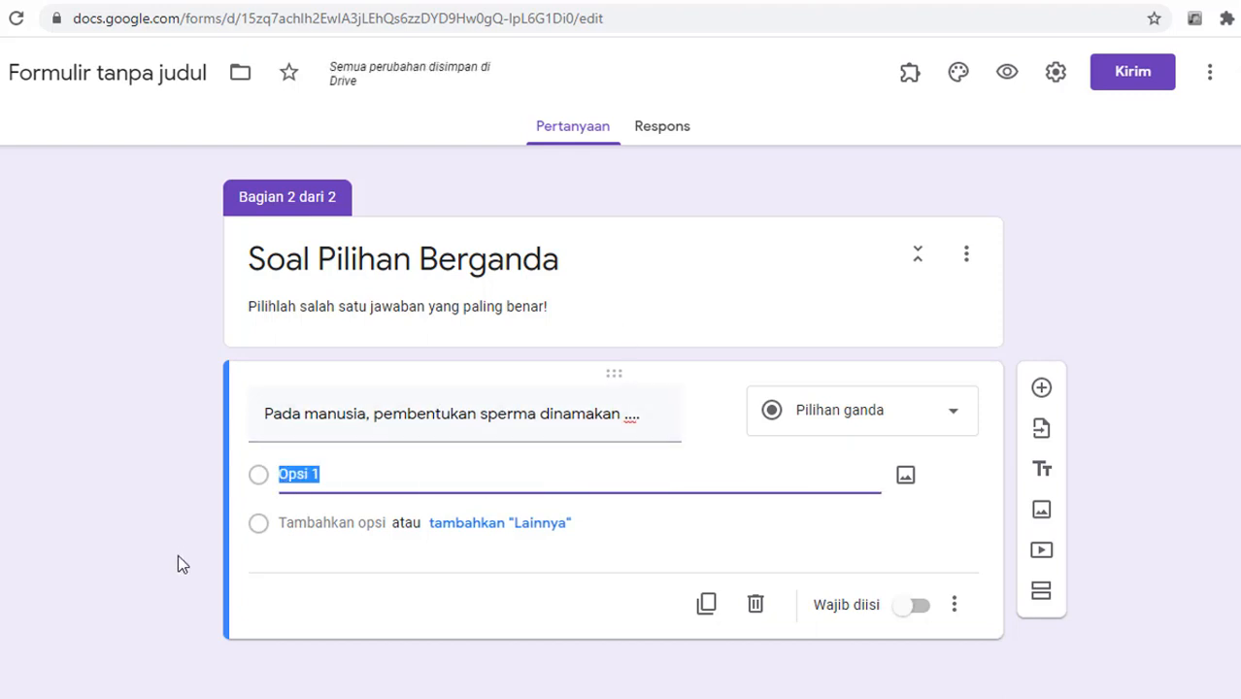
key("ctrl+Tab")
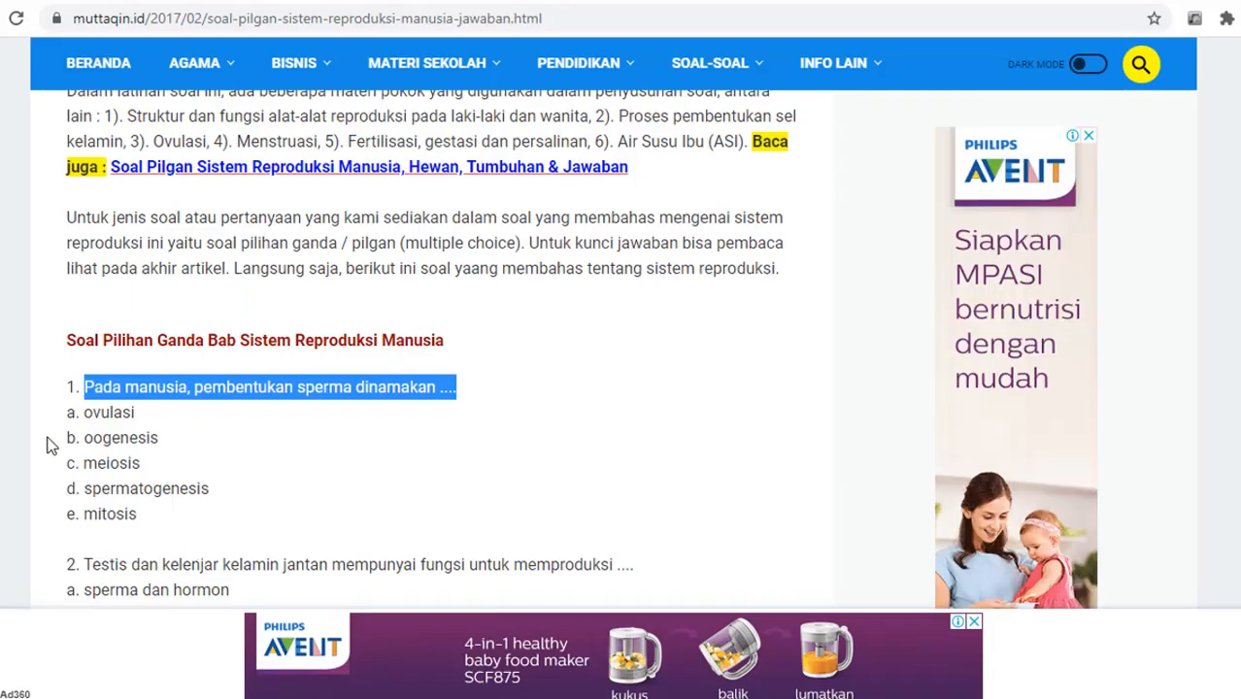
left_click_drag(83, 412, 210, 493)
key("ctrl+c")
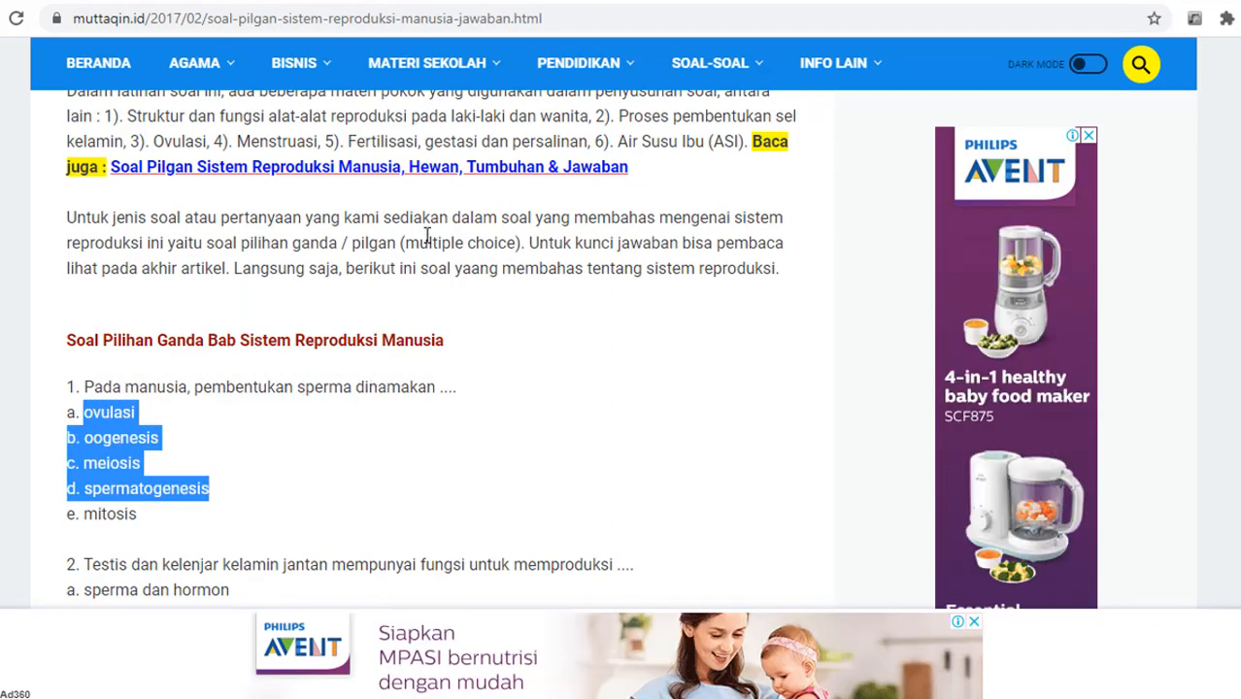
left_click(527, 3)
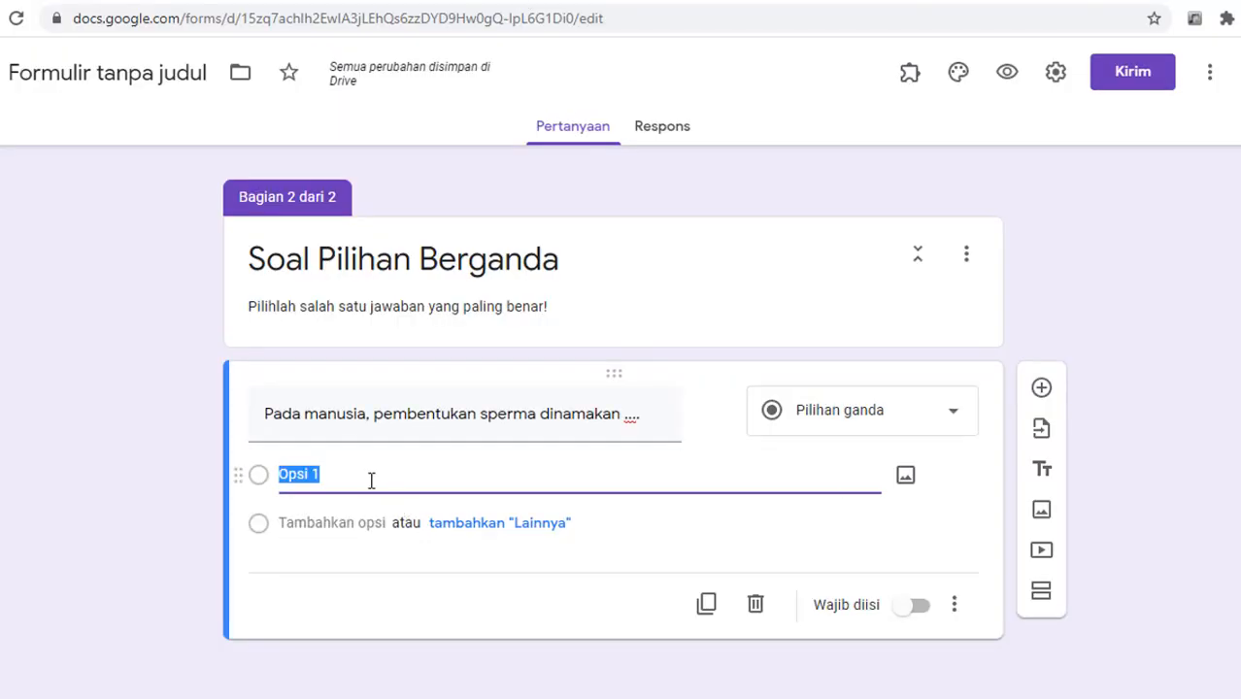
key("ctrl+v")
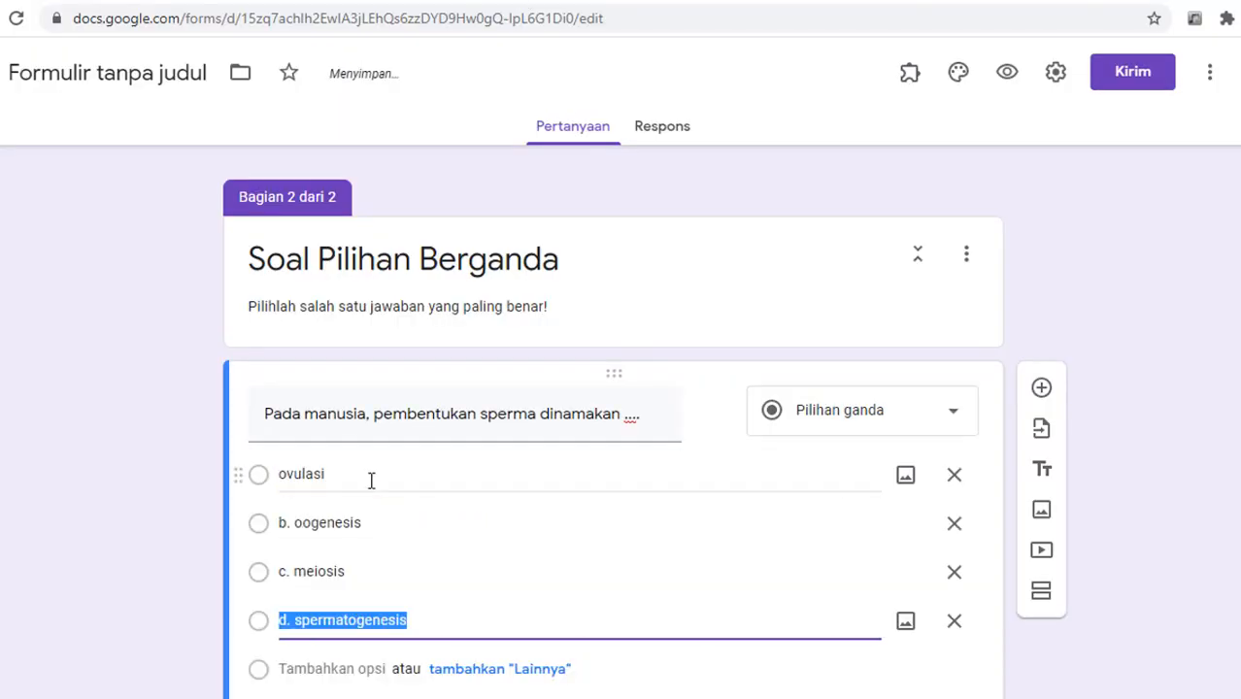
left_click(298, 522)
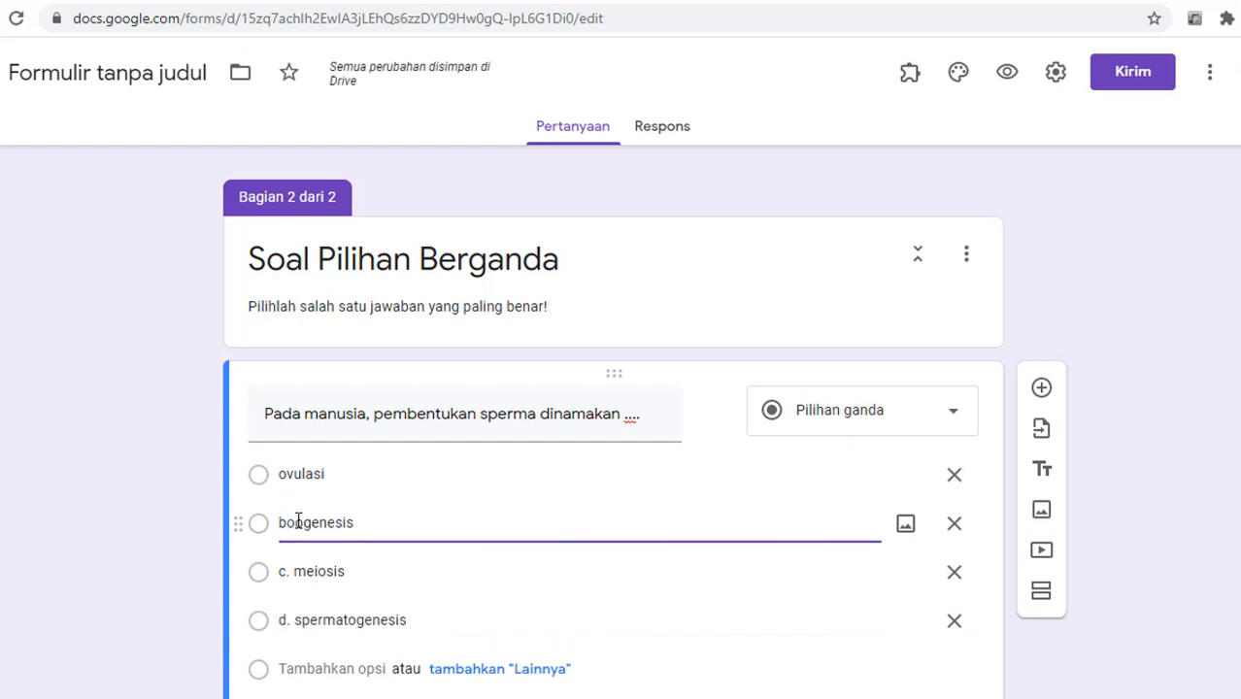
left_click(299, 571)
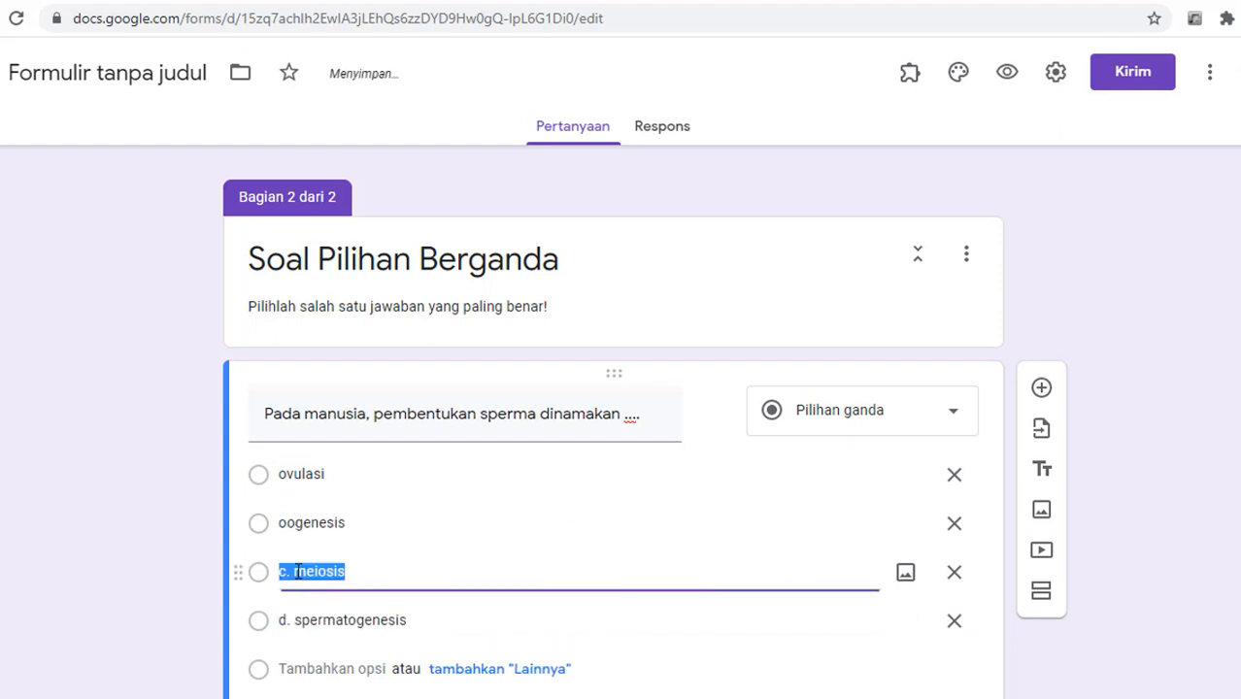
key("BackSpace")
key("BackSpace")
key("BackSpace")
left_click(299, 619)
left_click(300, 621)
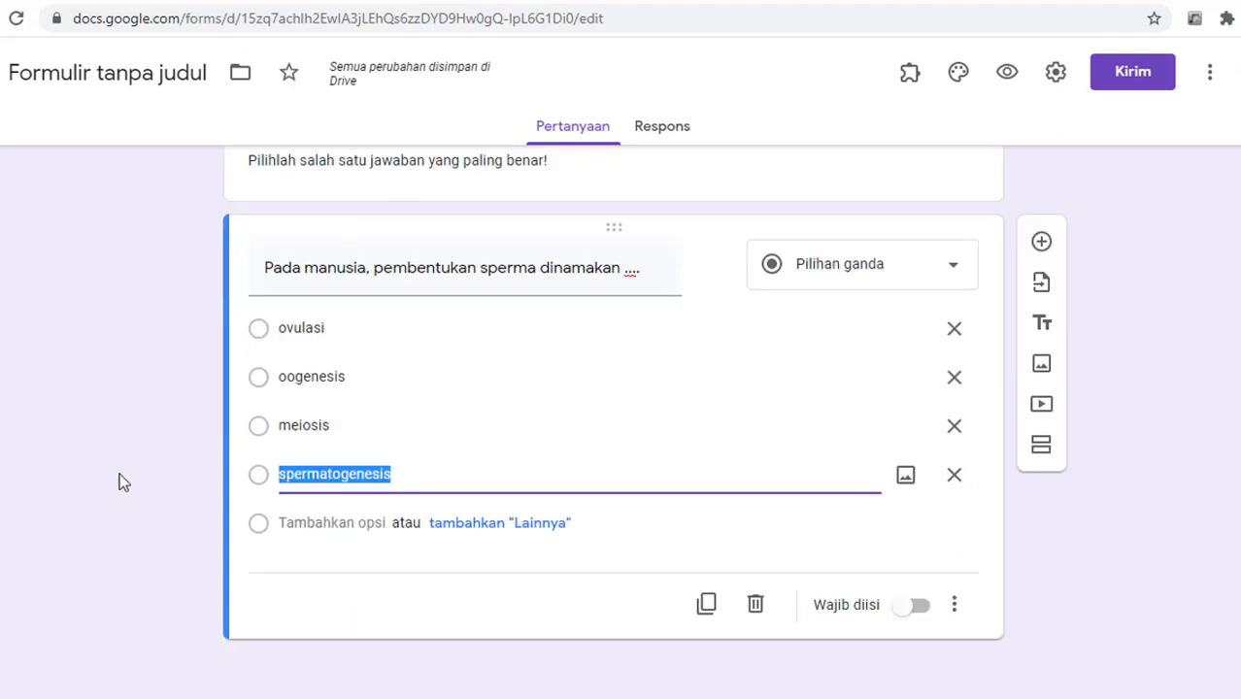
left_click(921, 607)
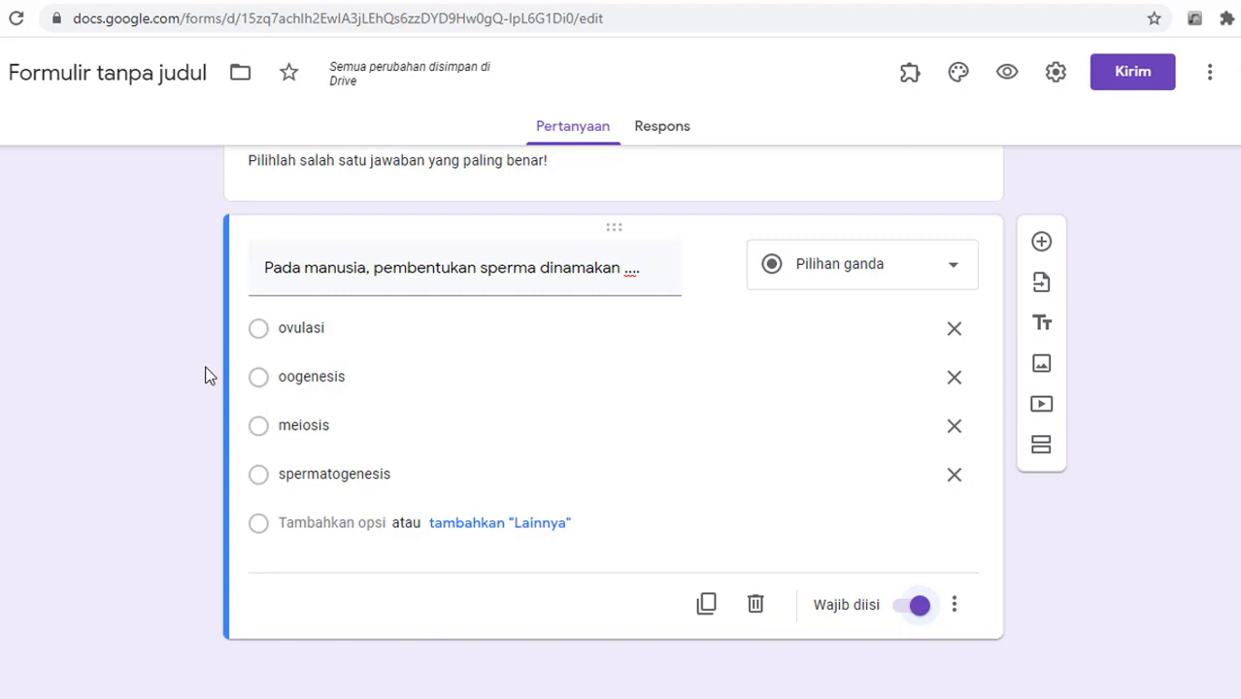
Step: Add a new question containing the text of article question 4 about protecting the fetus
left_click(1042, 242)
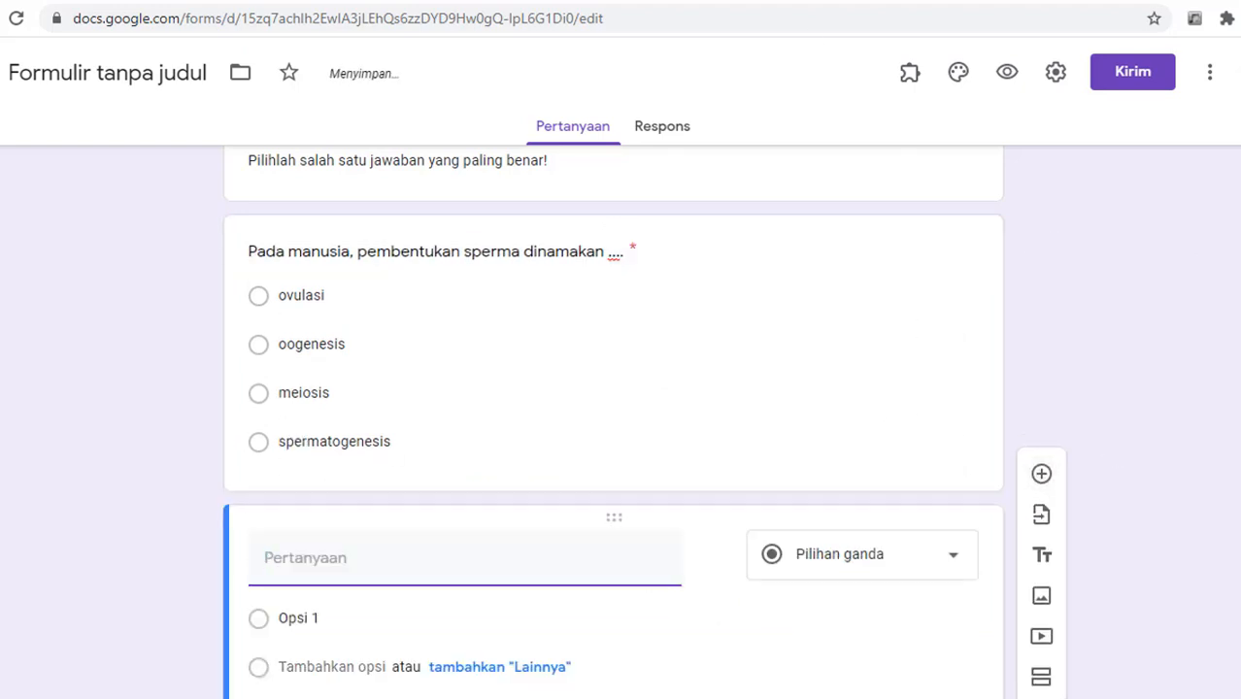
key("ctrl+Tab")
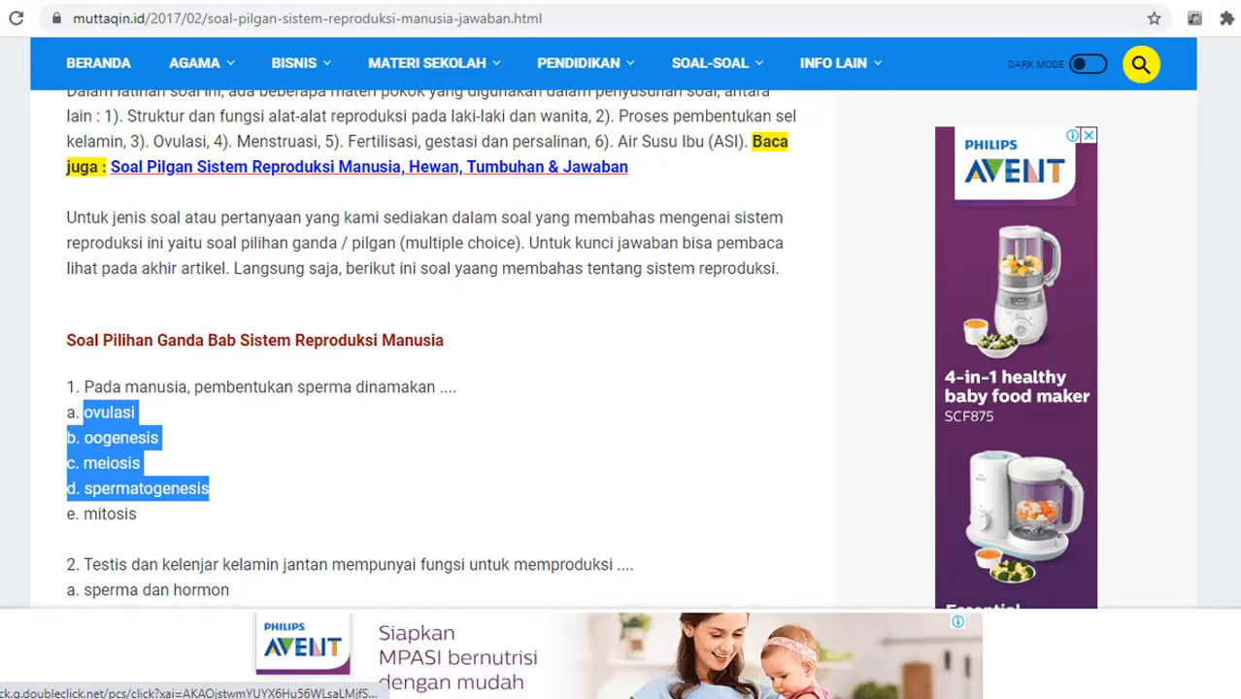
scroll(225, 306, "down", 5)
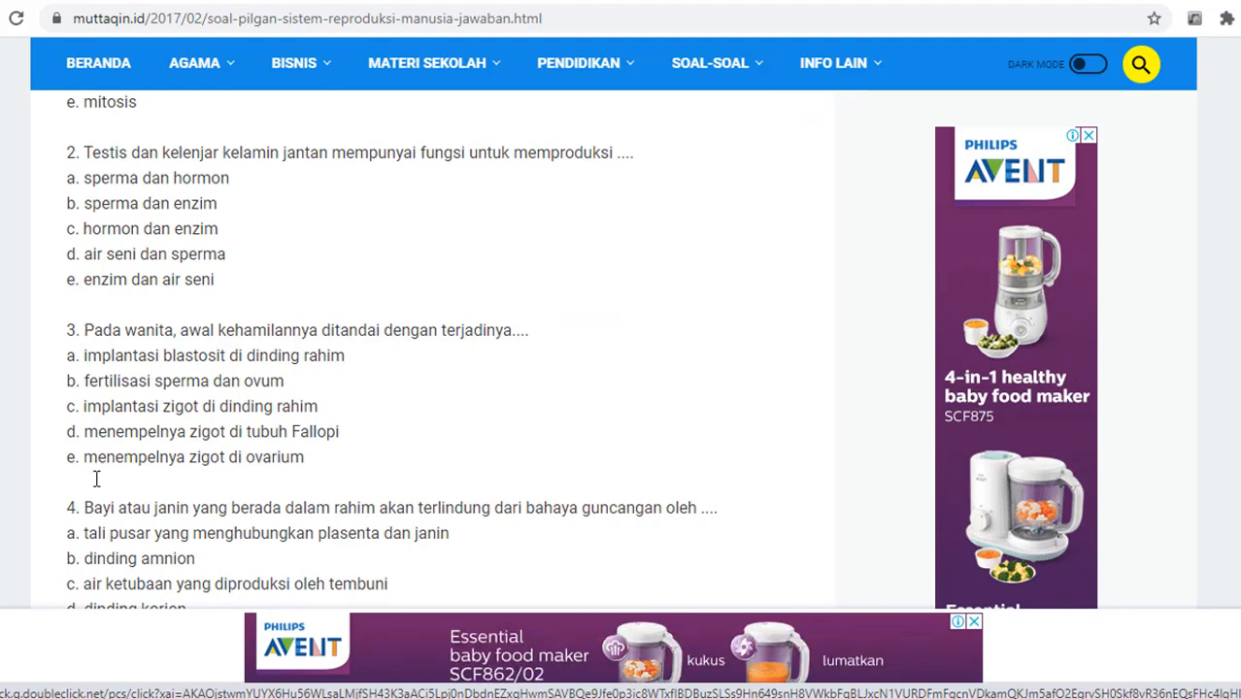
left_click_drag(87, 507, 722, 525)
key("ctrl+c")
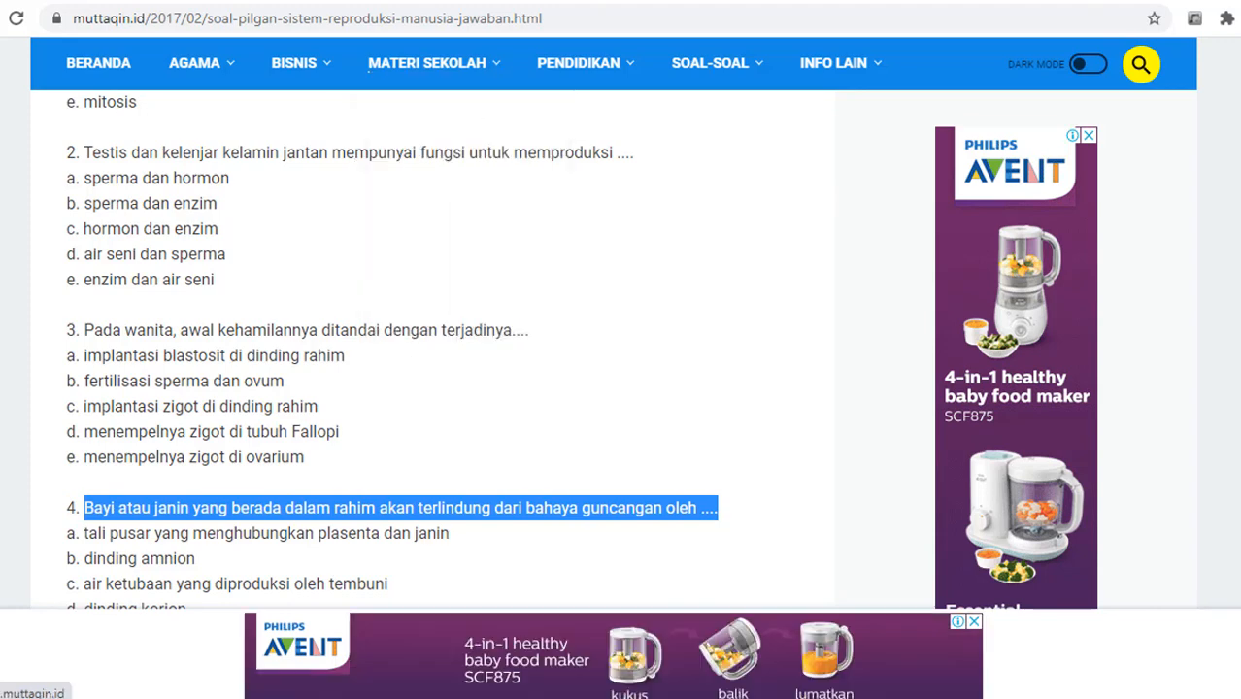
left_click(489, 1)
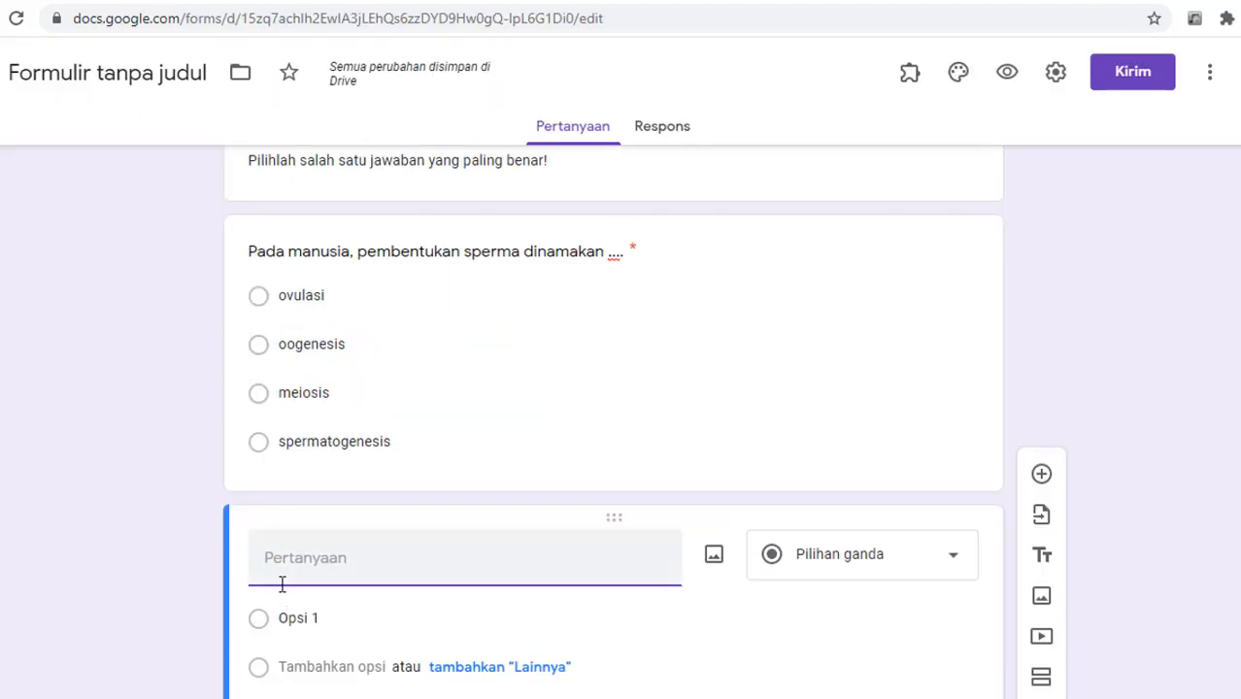
key("ctrl+v")
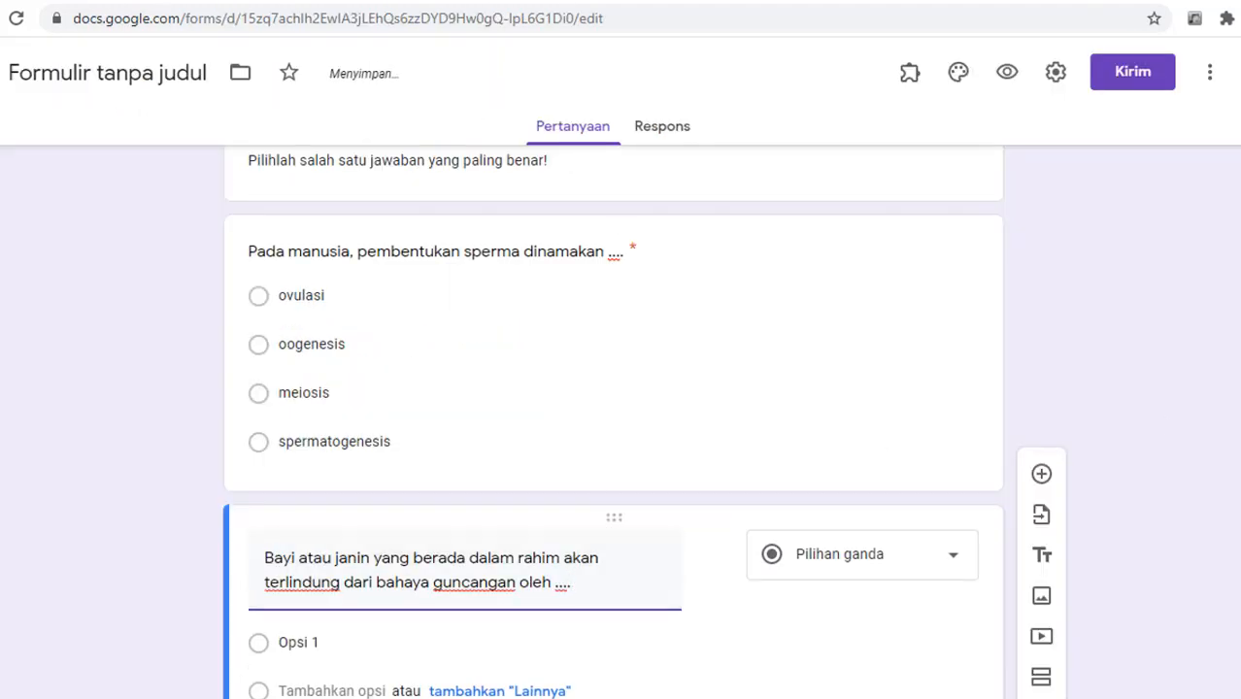
scroll(614, 422, "down", 2)
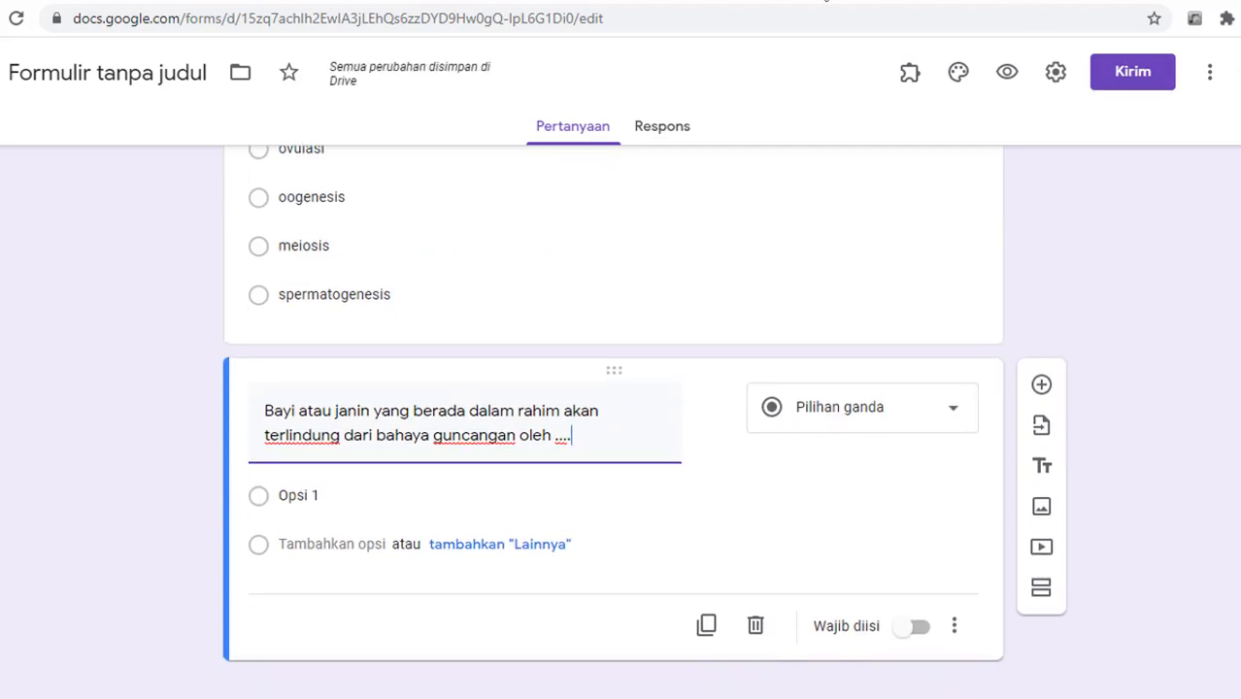
Step: Copy question 4's answer lines from the article and paste them as the question's options
left_click(826, 1)
left_click_drag(84, 536, 191, 615)
scroll(190, 614, "down", 5)
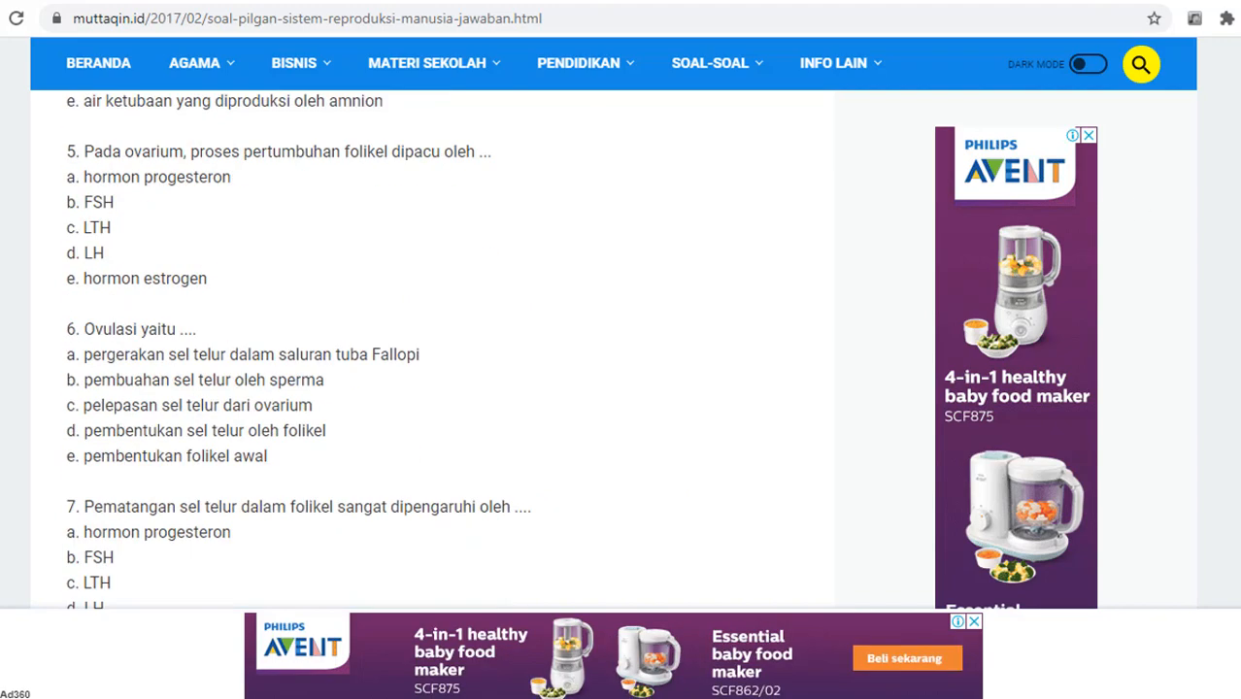
scroll(398, 686, "up", 4)
left_click(96, 411)
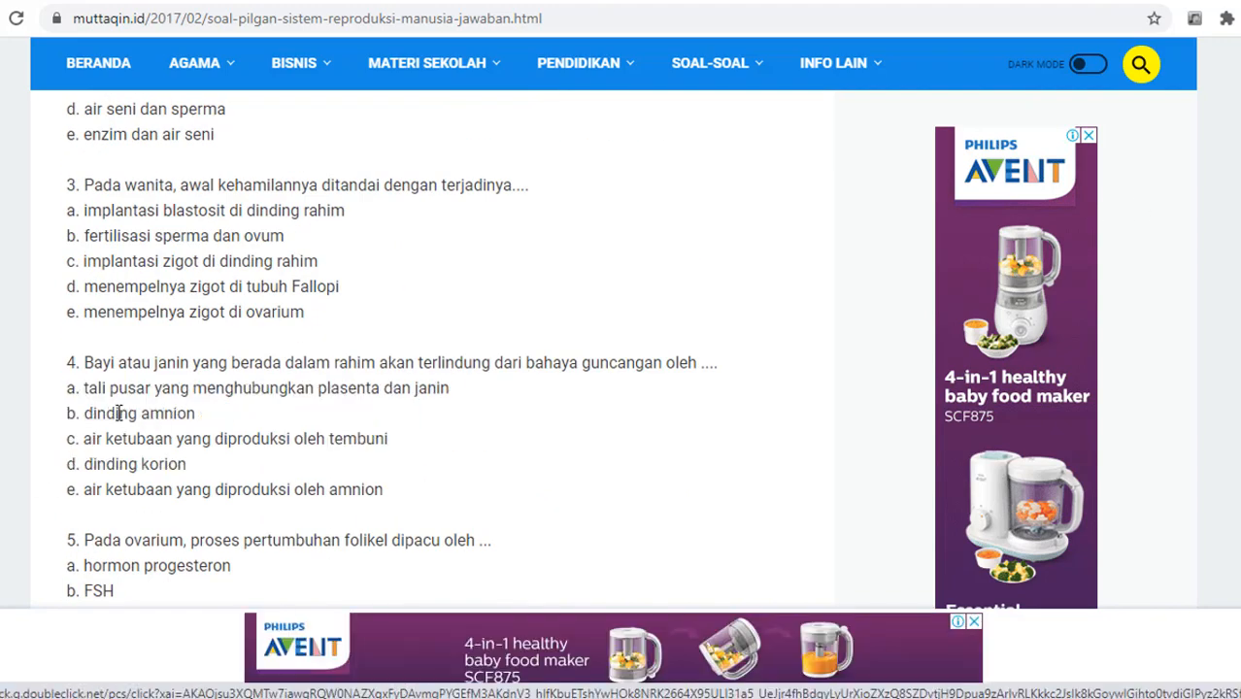
left_click_drag(84, 413, 385, 493)
key("ctrl+c")
key("ctrl+Tab")
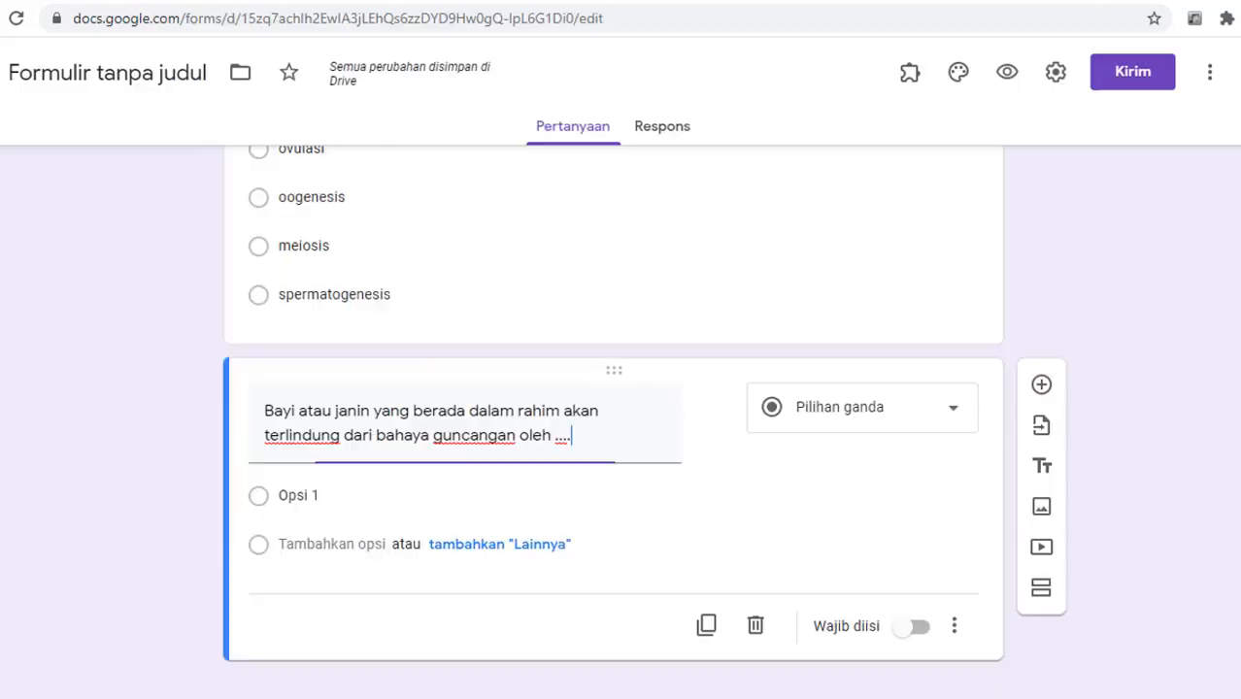
left_click(335, 497)
key("ctrl+v")
Step: Remove the letter prefixes from the four options, including dinding amnion and dinding korion
left_click(296, 547)
left_click(295, 548)
key("BackSpace")
key("BackSpace")
key("BackSpace")
left_click(293, 595)
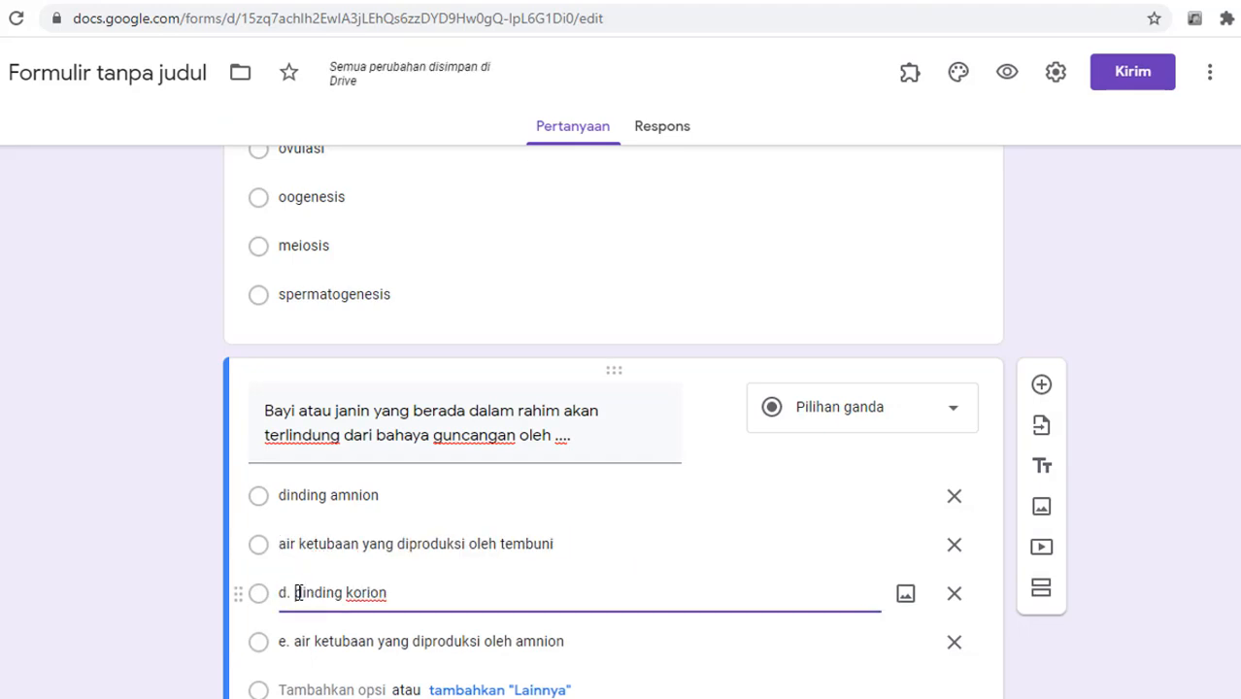
key("BackSpace")
key("BackSpace")
key("BackSpace")
left_click(294, 643)
left_click(293, 643)
key("BackSpace")
key("BackSpace")
key("BackSpace")
Step: Change the second option to 'tali pusar yang terhubung plasenta' and add another blank question
left_click(563, 546)
type("tali pusar")
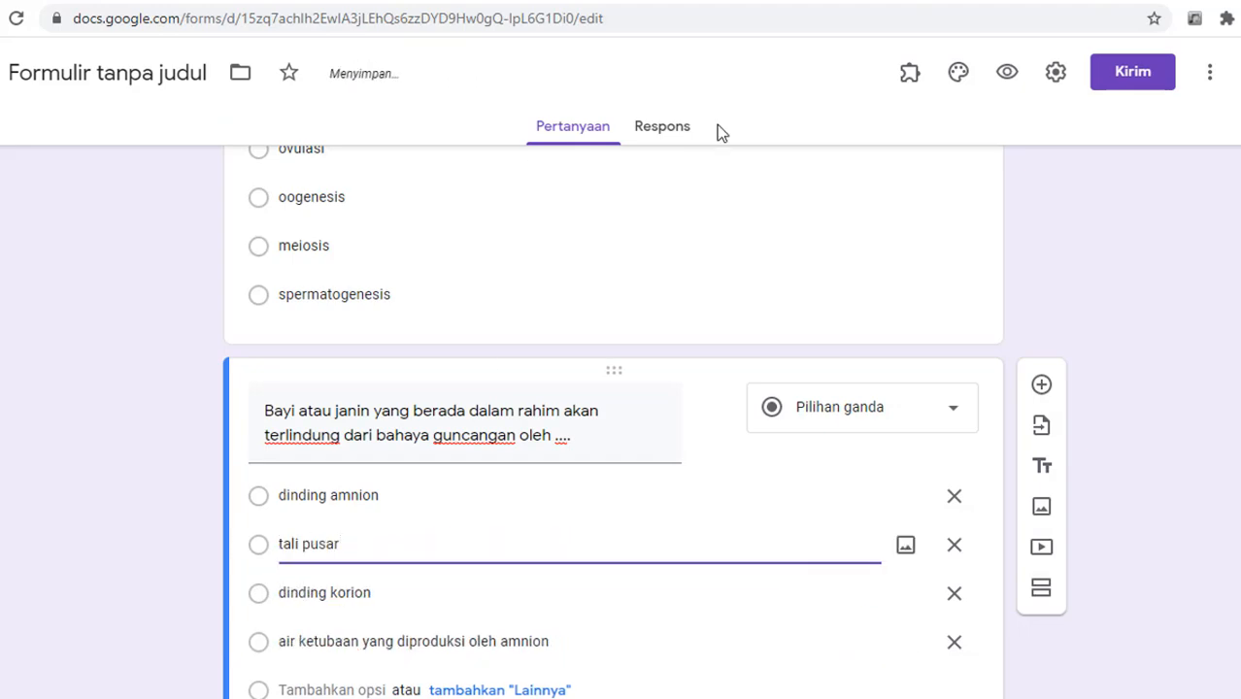
key("ctrl+Tab")
key("ctrl+Tab")
type("yang terhubung plasenta")
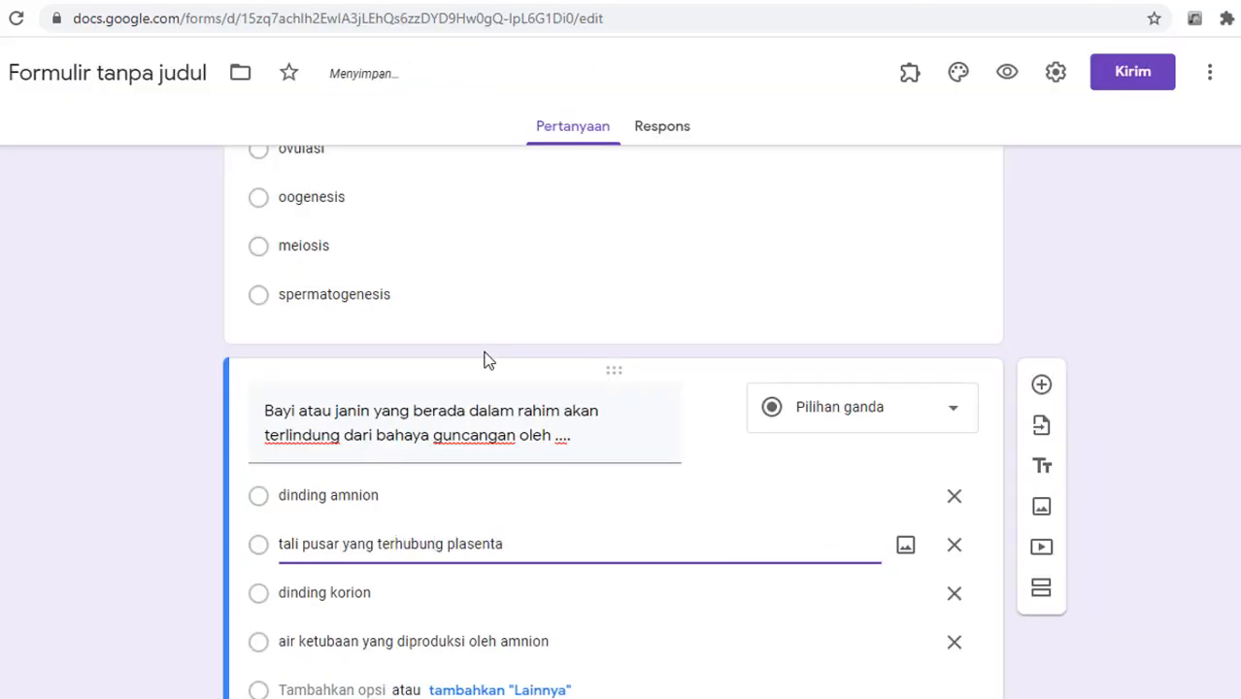
scroll(1013, 343, "down", 2)
left_click(1042, 215)
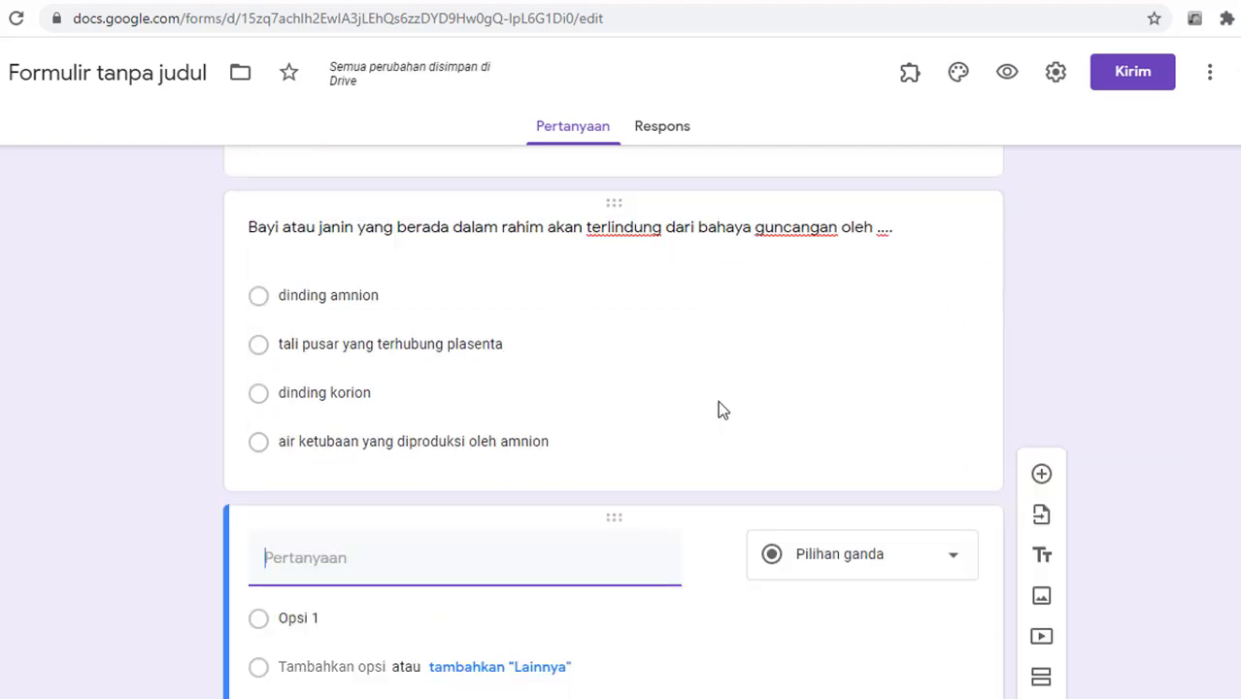
Step: Fill the new question with 'Ovulasi yaitu' and paste its answers a to d as options
key("ctrl+Tab")
scroll(656, 330, "down", 6)
left_click_drag(84, 113, 184, 113)
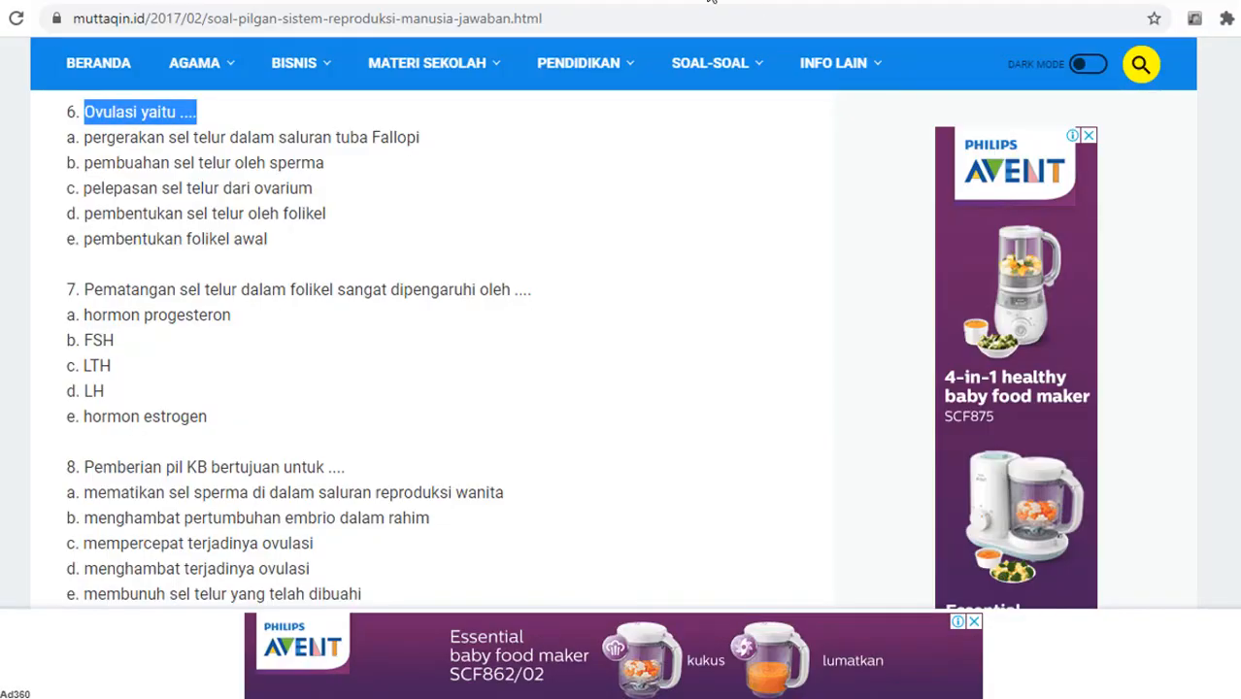
key("ctrl+Tab")
key("ctrl+v")
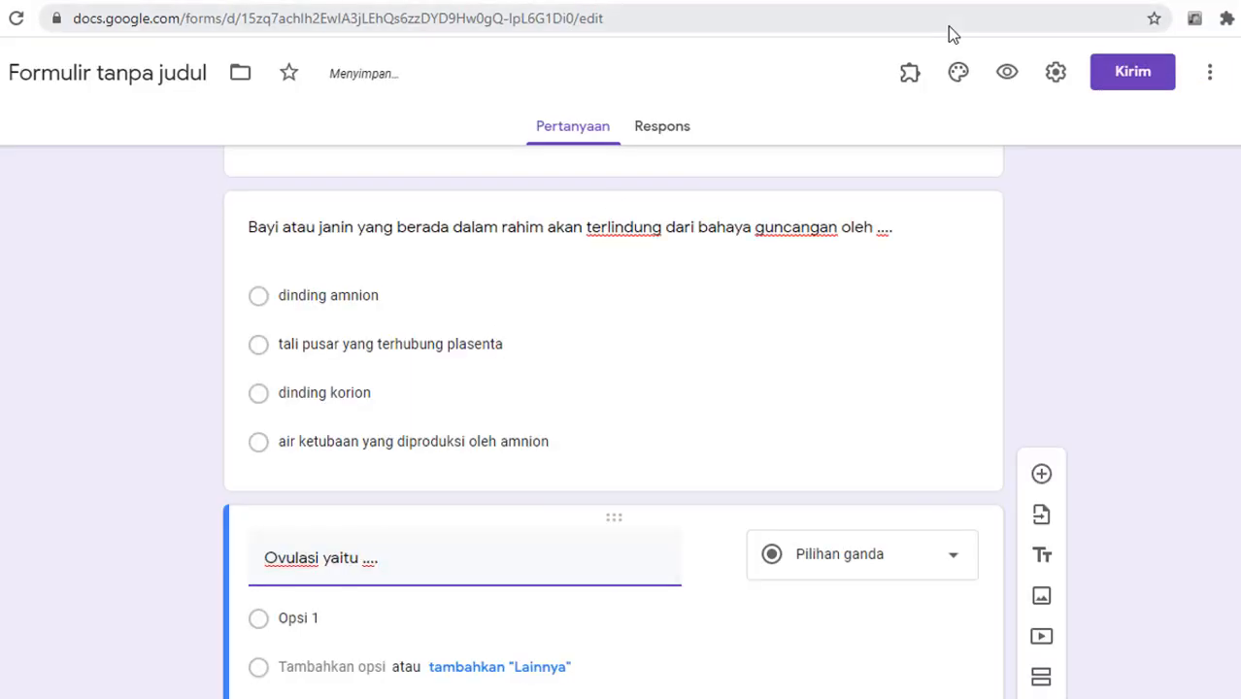
key("ctrl+Tab")
left_click_drag(83, 137, 328, 216)
key("ctrl+c")
key("ctrl+Tab")
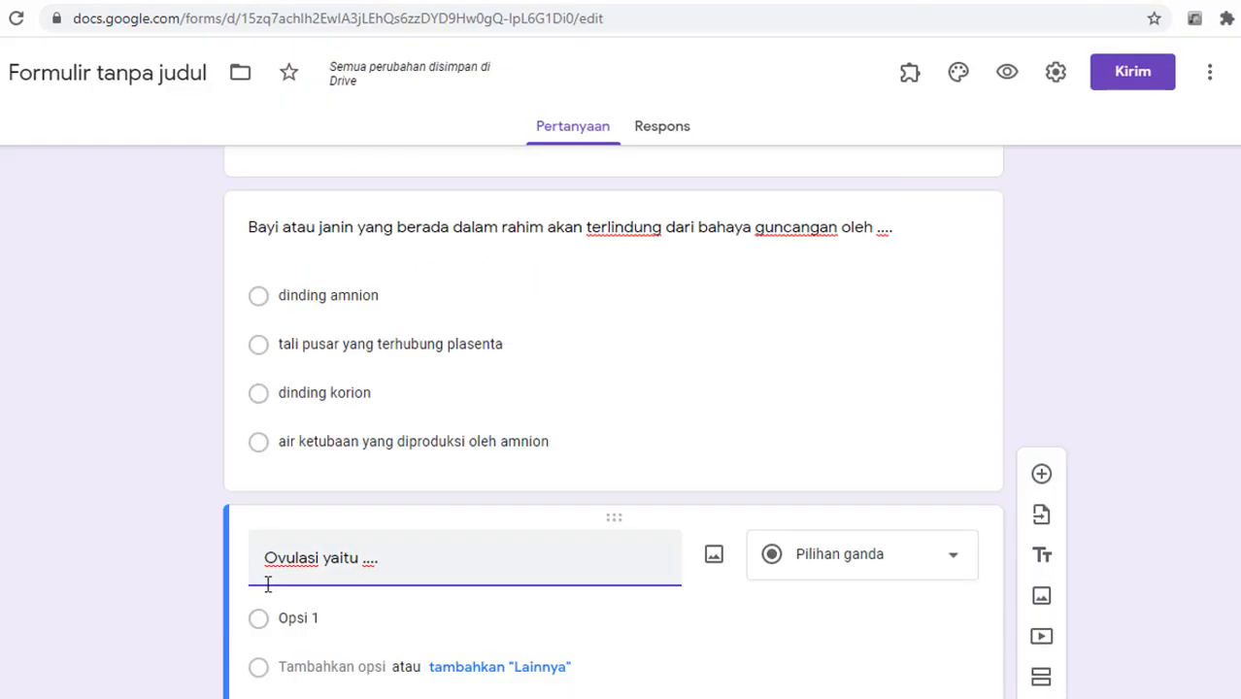
Step: Strip the letter prefixes from the ovulation options, including pelepasan sel telur
left_click(280, 616)
key("ctrl+v")
left_click(296, 377)
left_click(296, 377)
key("BackSpace")
key("BackSpace")
key("BackSpace")
left_click(296, 426)
key("BackSpace")
key("BackSpace")
key("BackSpace")
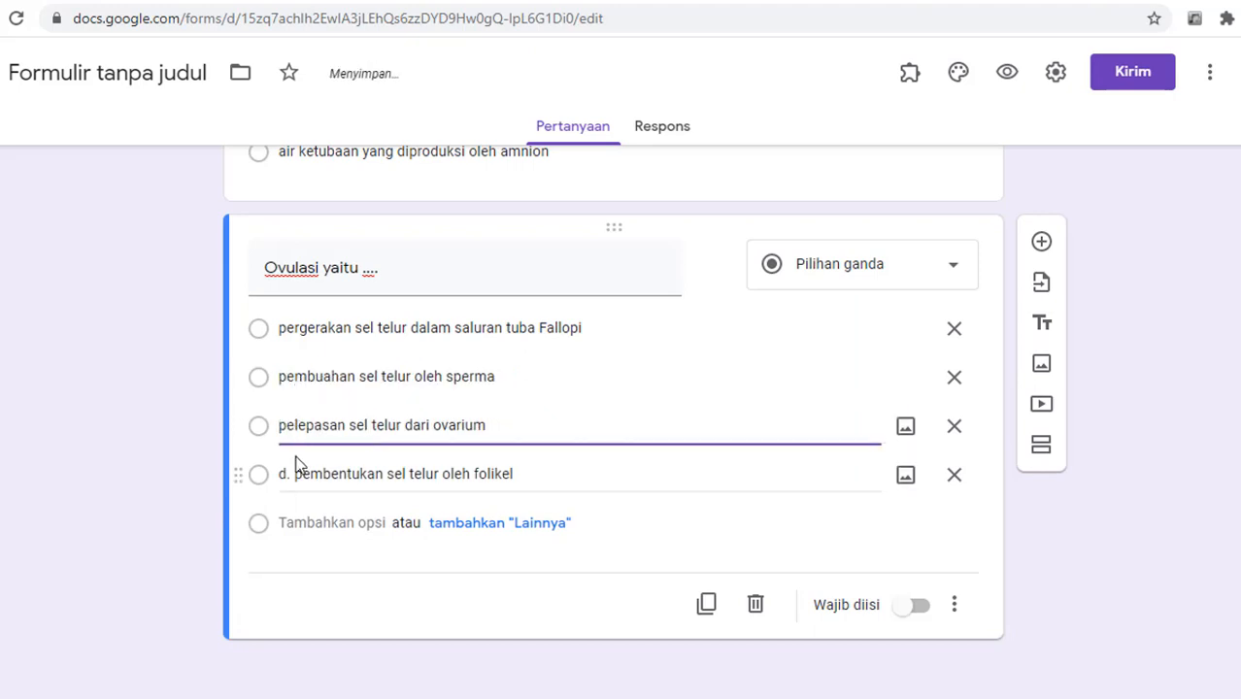
left_click(295, 474)
key("BackSpace")
key("BackSpace")
key("BackSpace")
Step: Add a new question with article question 9's text about how the fetus is nourished
left_click(1041, 241)
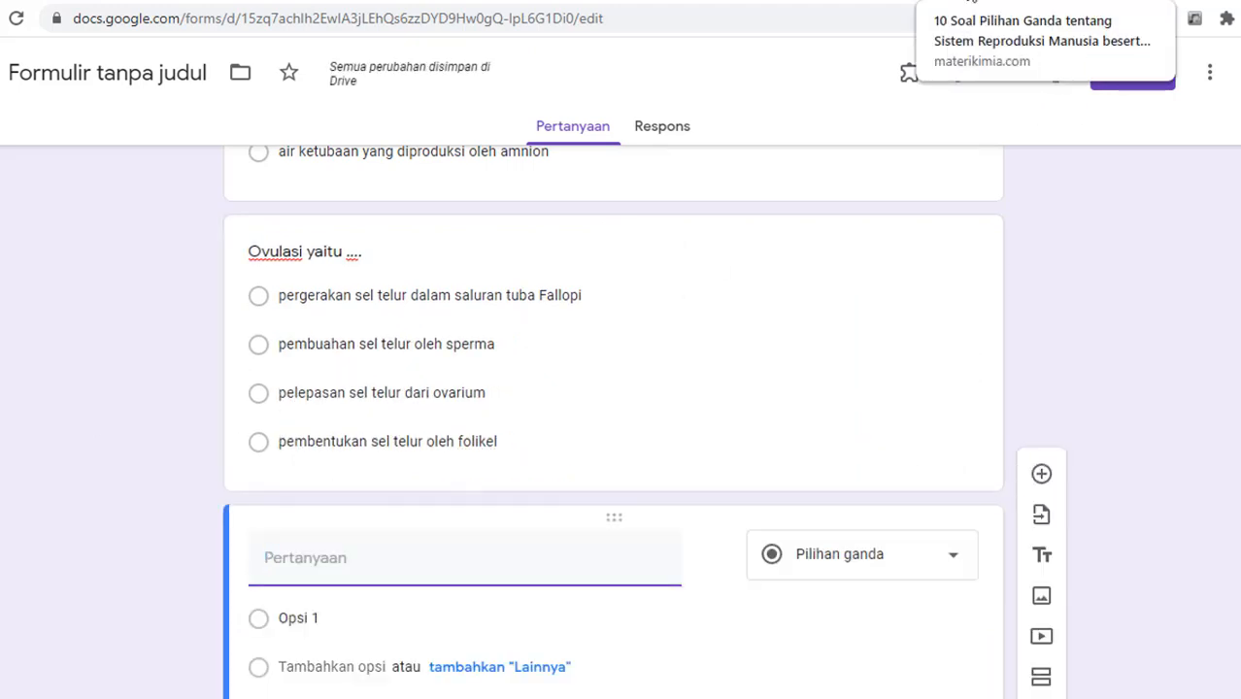
key("ctrl+Tab")
scroll(724, 491, "down", 6)
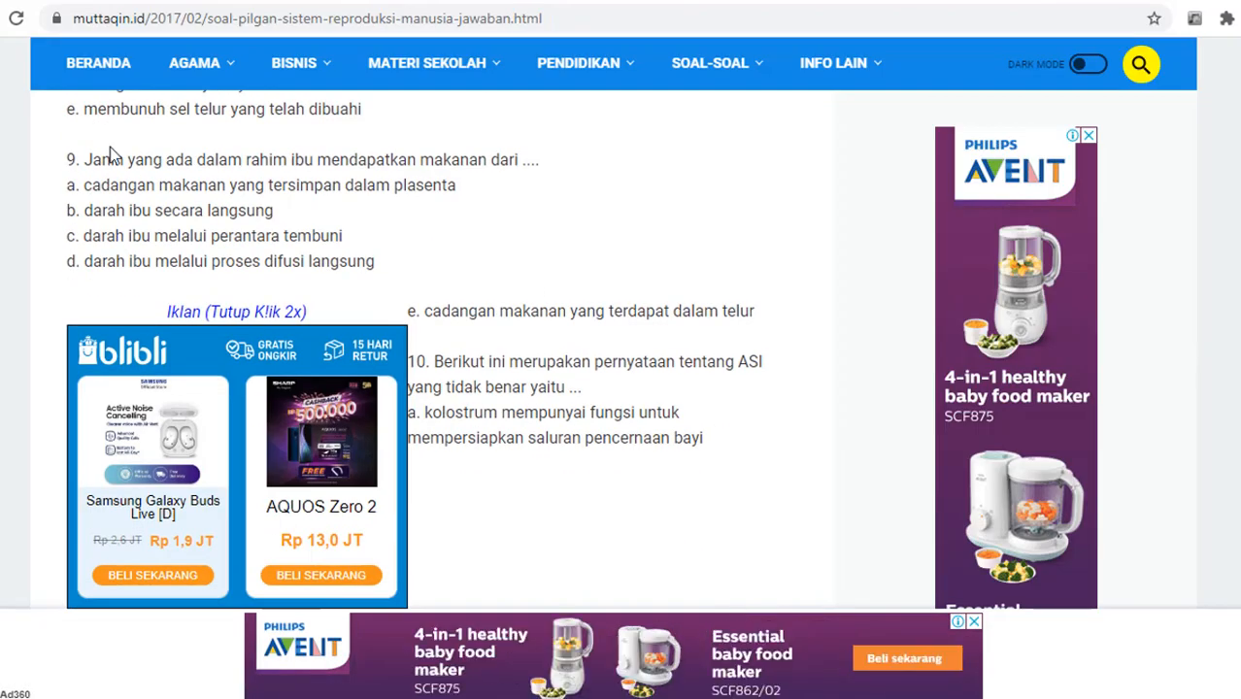
left_click_drag(84, 160, 539, 160)
key("ctrl+c")
key("ctrl+Tab")
key("ctrl+v")
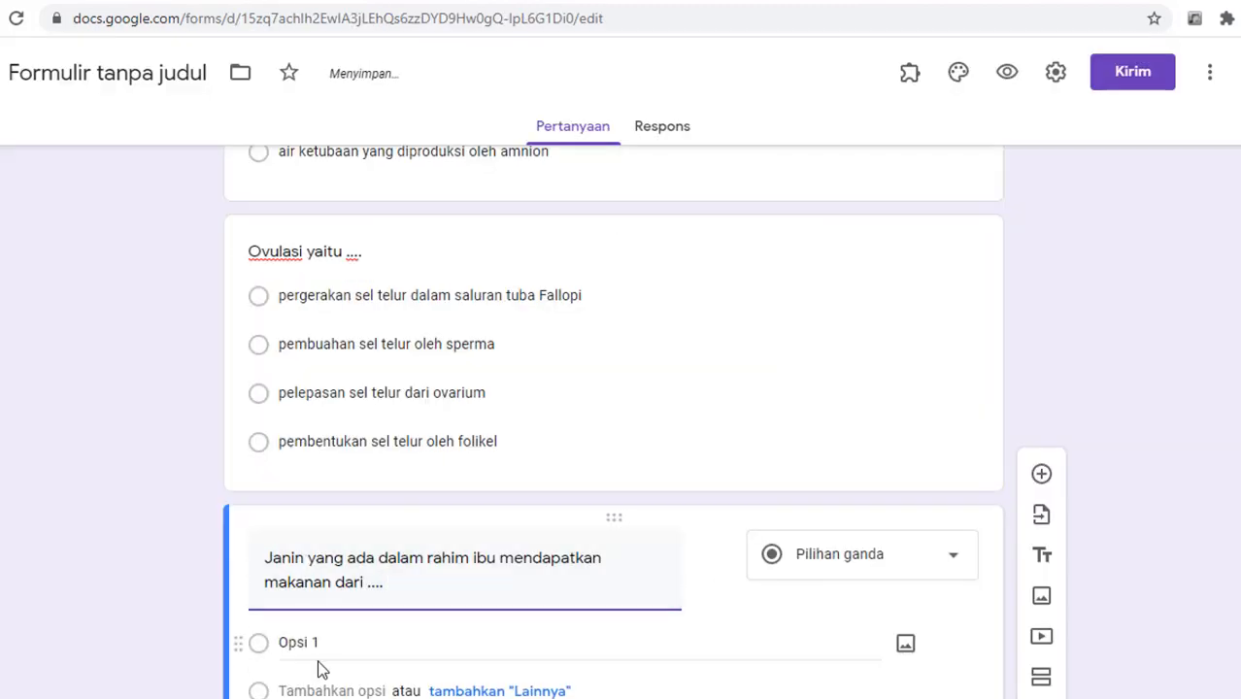
Step: Paste question 9's answers a to c as options and remove their letter prefixes
left_click(301, 617)
key("ctrl+Tab")
left_click_drag(84, 185, 343, 236)
key("ctrl+c")
key("ctrl+Tab")
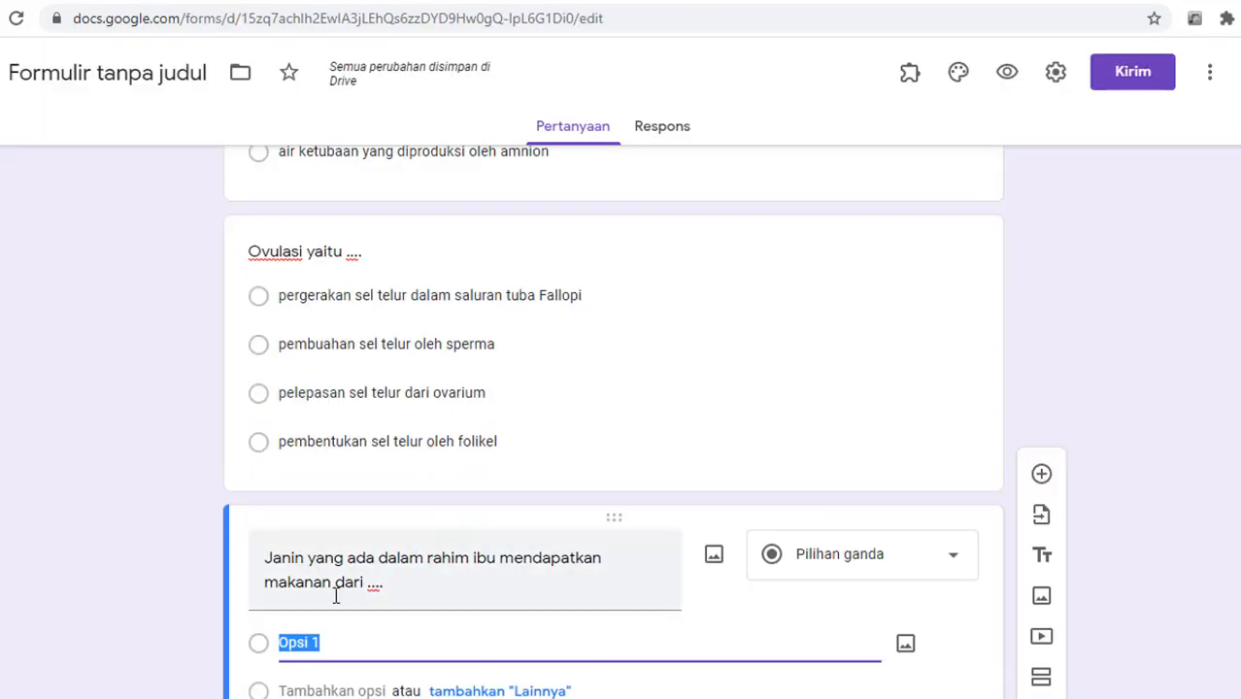
key("ctrl+v")
left_click(293, 426)
key("BackSpace")
key("BackSpace")
key("BackSpace")
left_click(297, 474)
key("BackSpace")
key("BackSpace")
key("BackSpace")
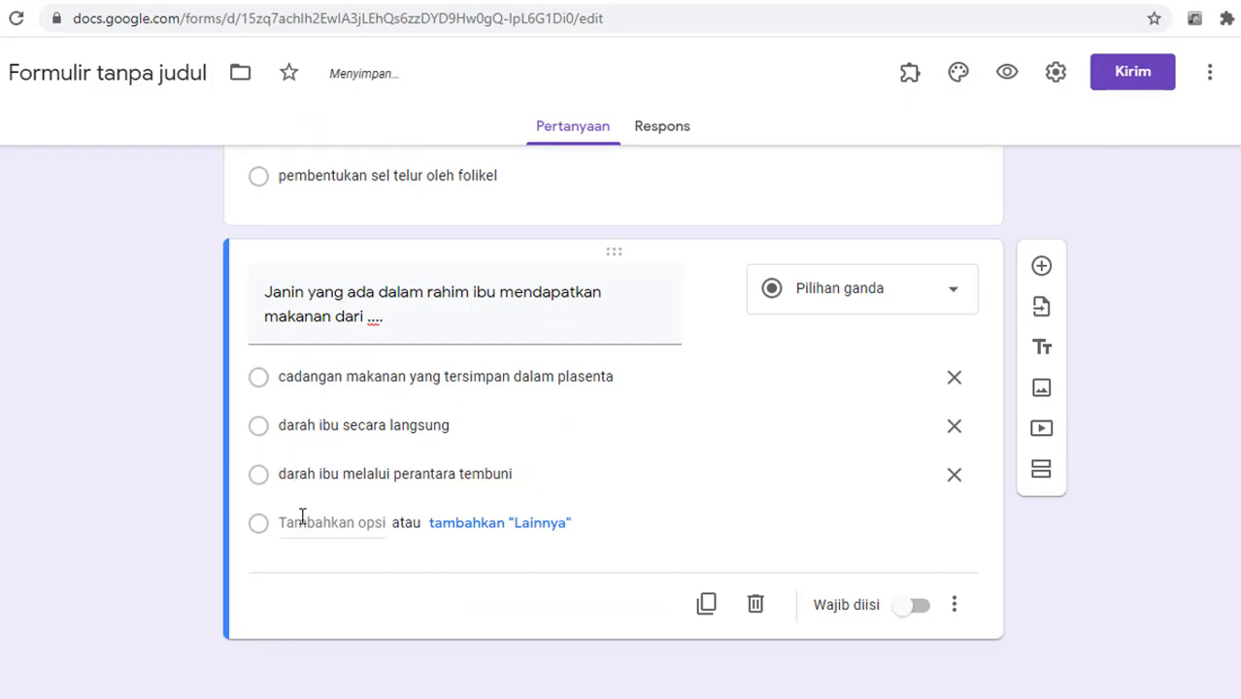
Step: Add question 9's answer d as the fourth option
key("ctrl+Tab")
left_click_drag(374, 260, 85, 260)
key("ctrl+c")
key("ctrl+Tab")
key("Return")
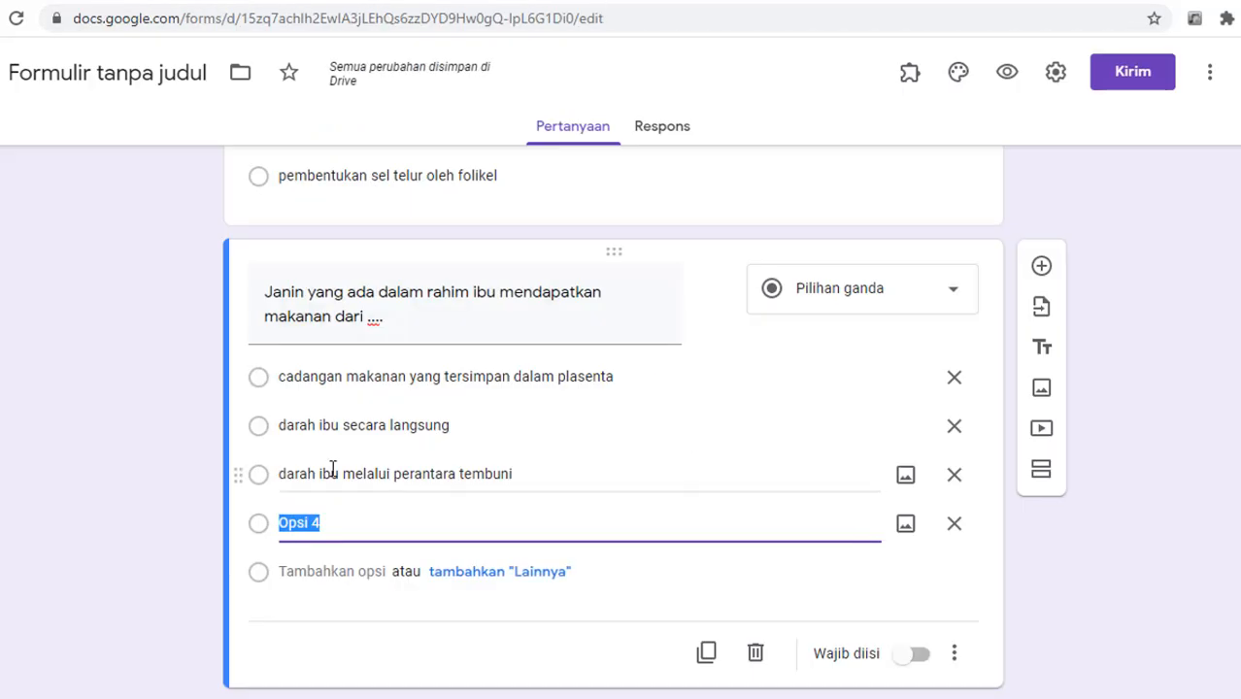
key("ctrl+v")
Step: Add a new question containing the article's question on which organ produces sperm
left_click(1042, 263)
key("ctrl+Tab")
scroll(486, 349, "down", 1)
scroll(485, 350, "down", 15)
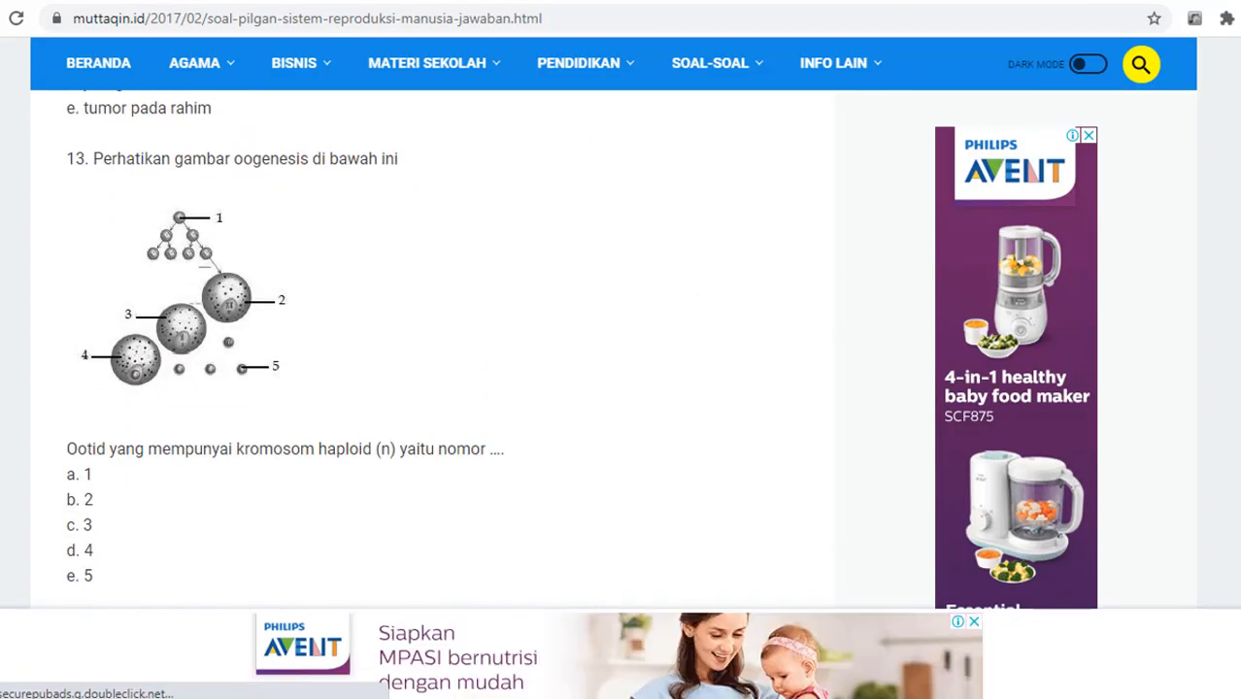
scroll(427, 349, "down", 10)
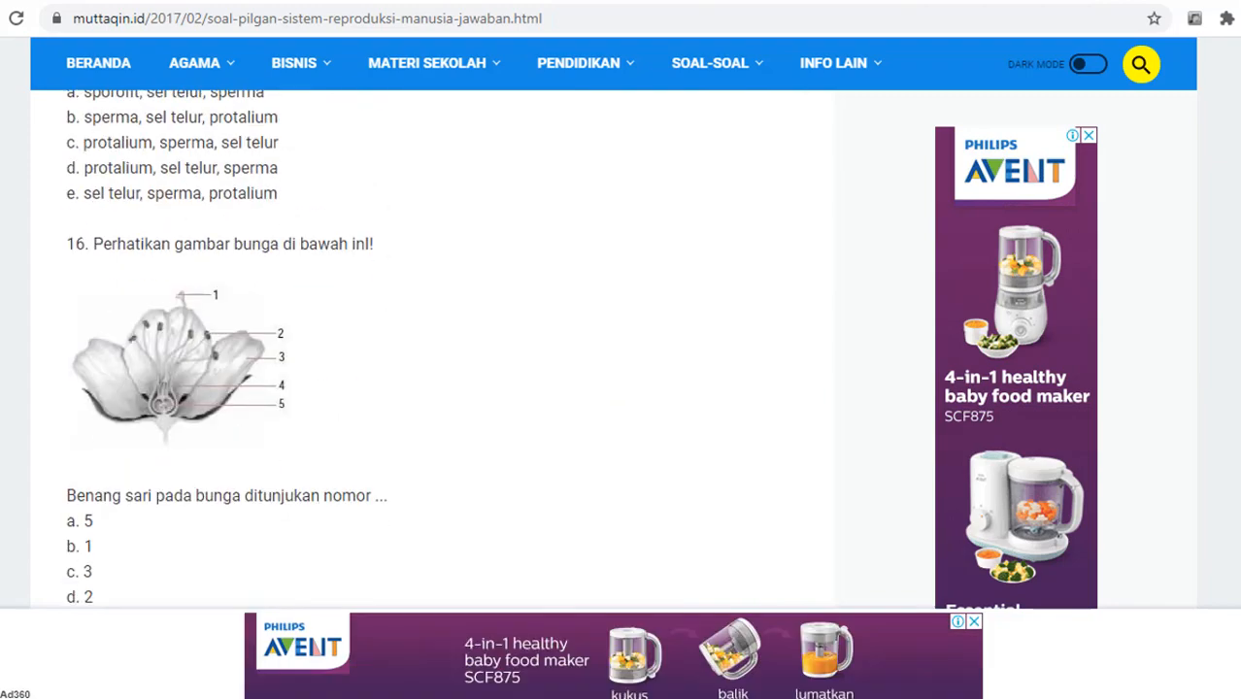
left_click_drag(94, 270, 416, 286)
key("ctrl+c")
key("ctrl+Tab")
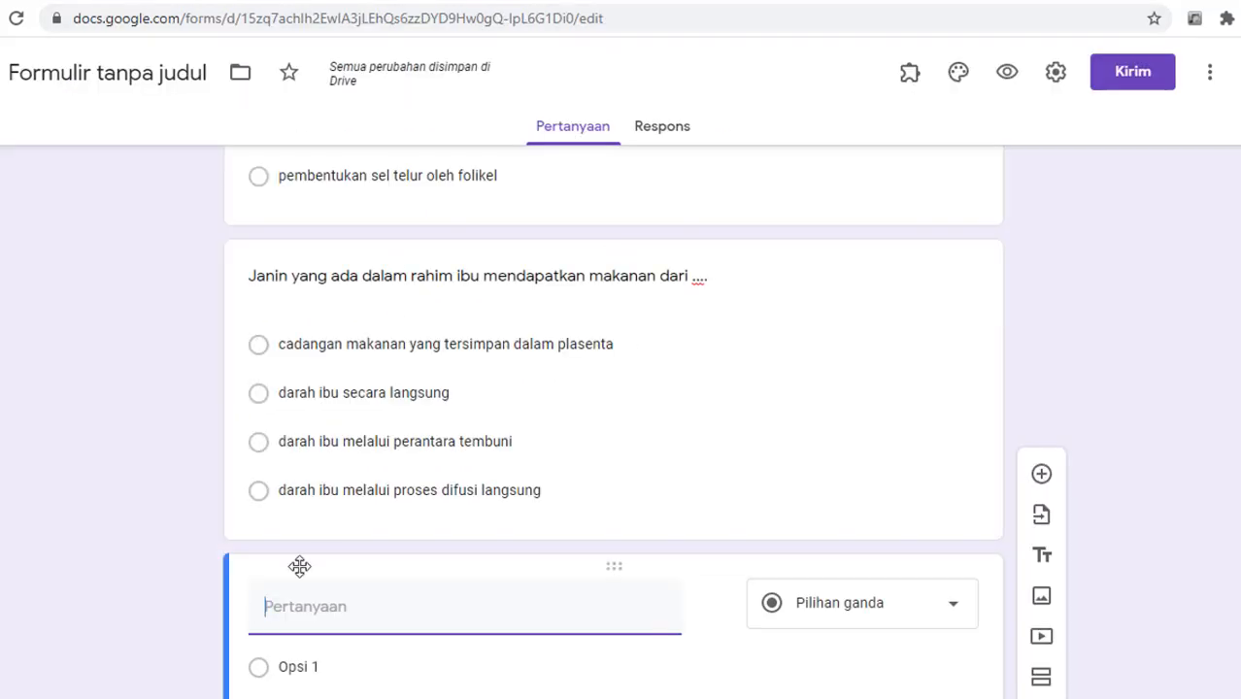
key("ctrl+v")
Step: Paste the sperm-organ answer choices b to e as options and delete their letter prefixes
key("ctrl+Tab")
left_click_drag(83, 295, 152, 403)
left_click_drag(83, 319, 123, 398)
key("ctrl+c")
key("ctrl+Tab")
key("ctrl+v")
key("BackSpace")
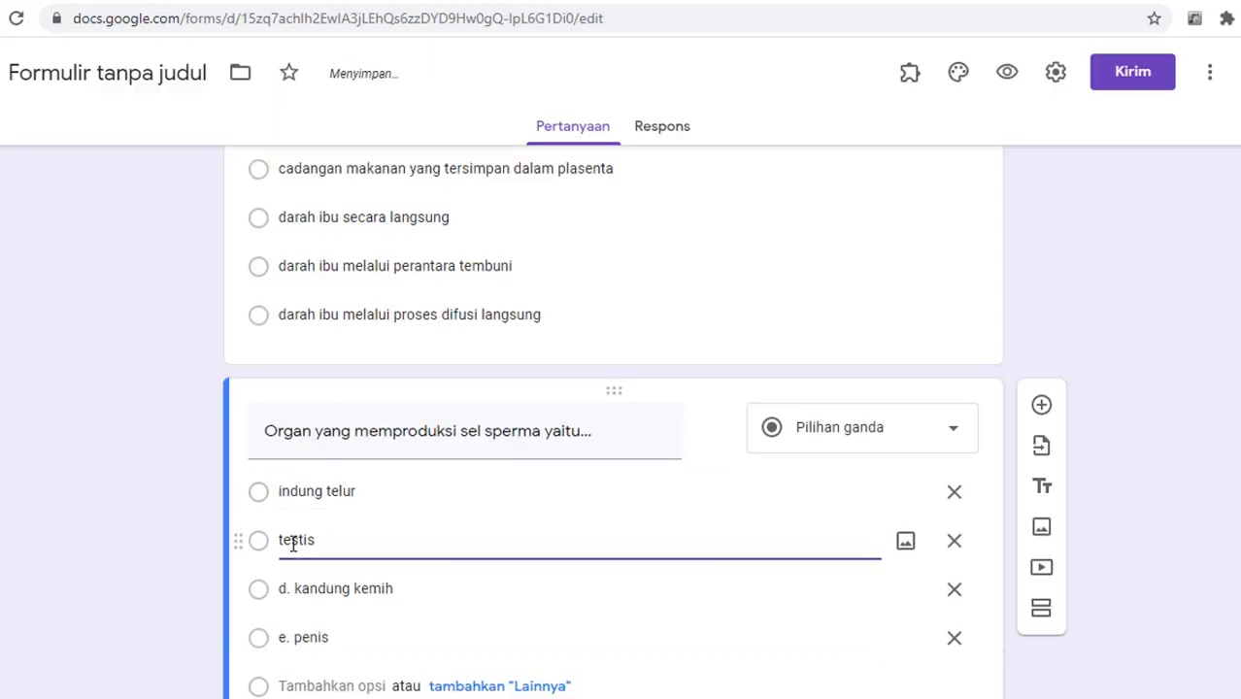
left_click_drag(279, 588, 292, 589)
key("BackSpace")
left_click_drag(279, 637, 298, 633)
scroll(612, 417, "up", 5)
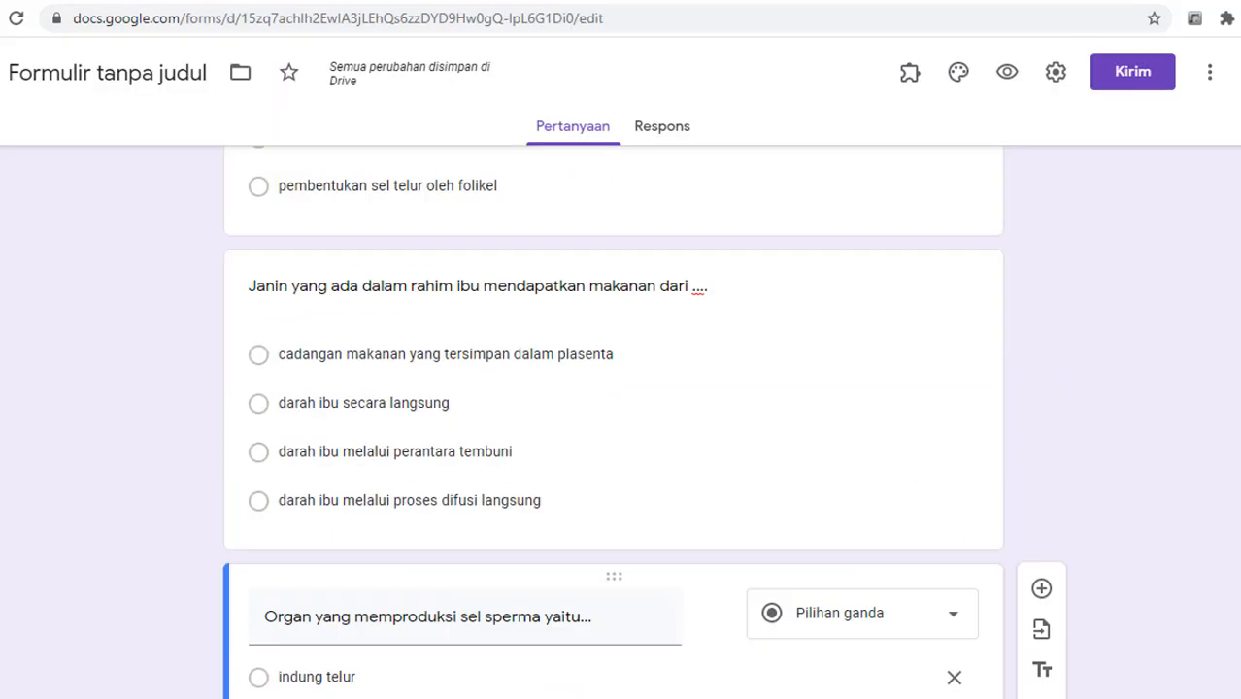
scroll(611, 418, "down", 5)
Step: Paste the question on what the meeting of sperm and egg is called into the next question
key("ctrl+Tab")
scroll(181, 269, "down", 15)
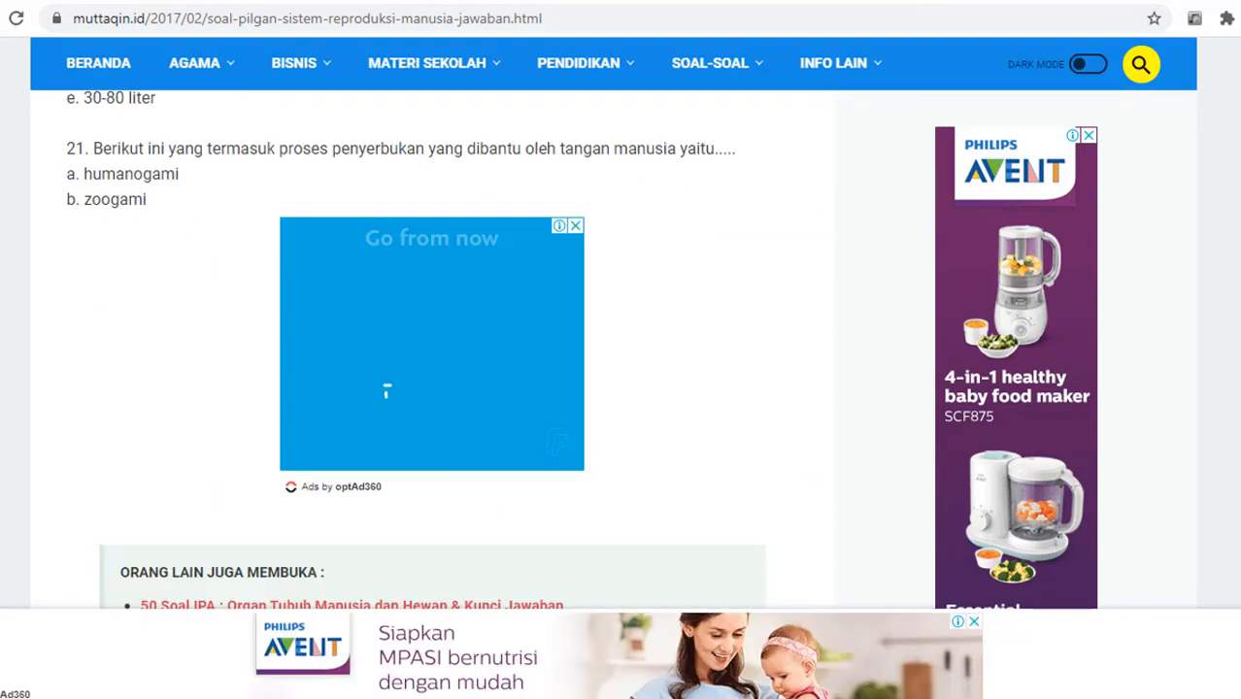
left_click_drag(93, 273, 542, 274)
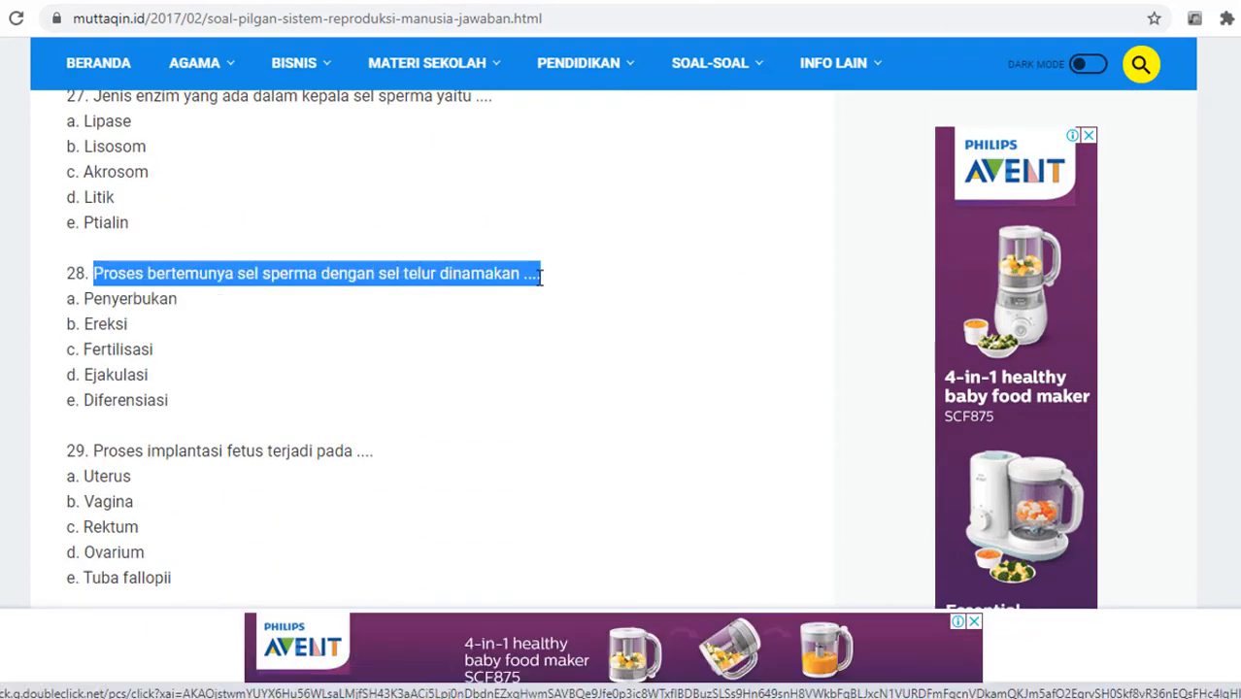
key("ctrl+c")
key("ctrl+Tab")
key("ctrl+v")
Step: Copy that question's answer choices from the article and paste them as options
key("ctrl+Tab")
left_click_drag(85, 321, 124, 396)
key("ctrl+c")
key("ctrl+Tab")
left_click(297, 474)
key("ctrl+v")
Step: Remove the c., d. and e. prefixes from options such as Fertilisasi, Ejakulasi and Diferensiasi
left_click(296, 523)
left_click(297, 523)
key("BackSpace")
key("BackSpace")
key("BackSpace")
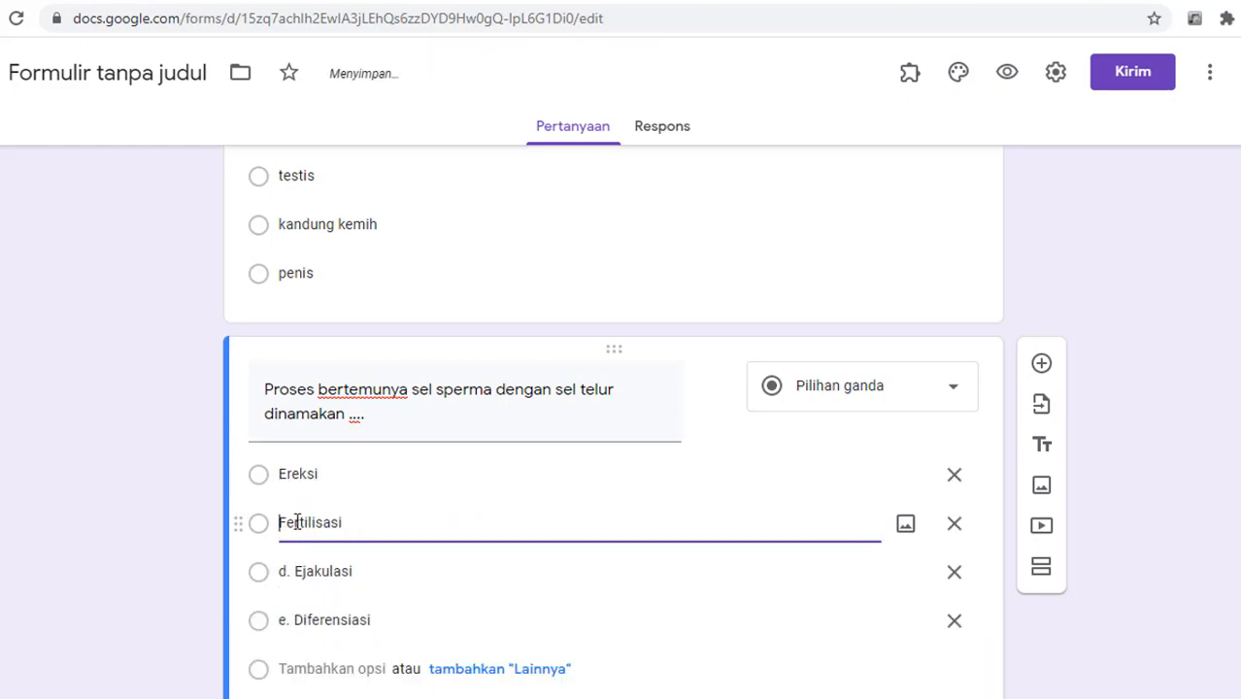
left_click(296, 572)
left_click(297, 571)
key("BackSpace")
key("BackSpace")
key("BackSpace")
left_click(296, 620)
left_click(296, 620)
key("BackSpace")
key("BackSpace")
key("BackSpace")
scroll(1037, 216, "down", 2)
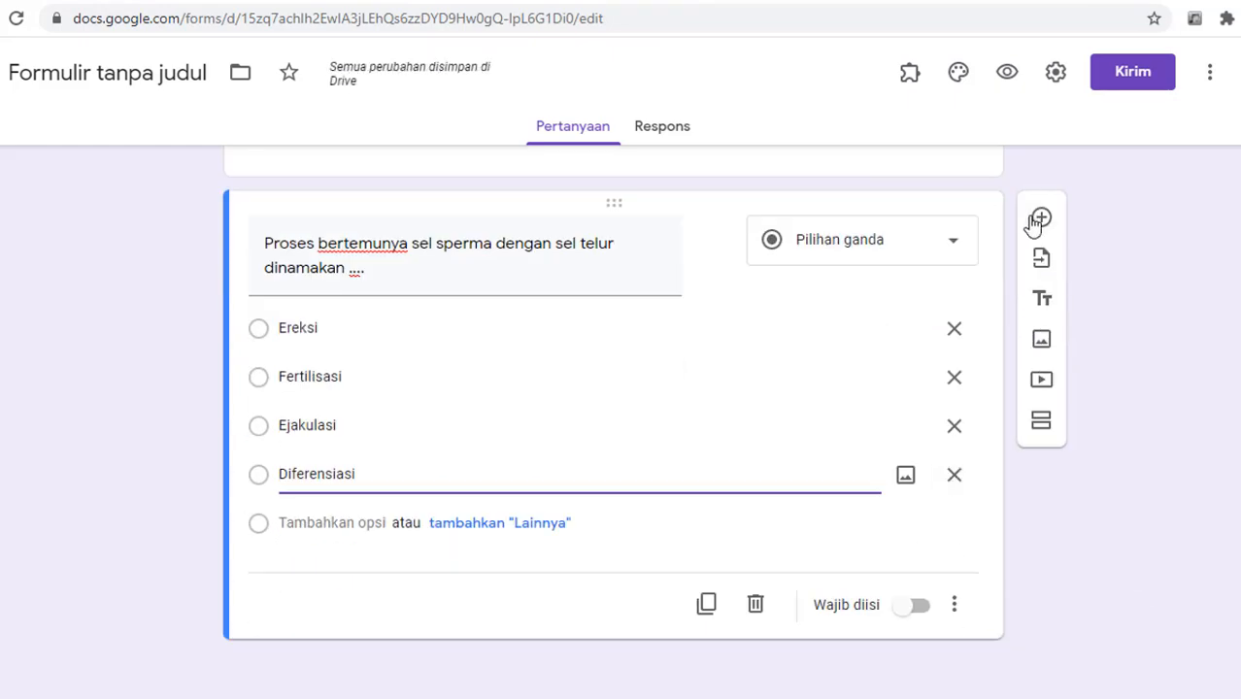
key("ctrl+Tab")
scroll(377, 354, "down", 10)
scroll(432, 350, "down", 20)
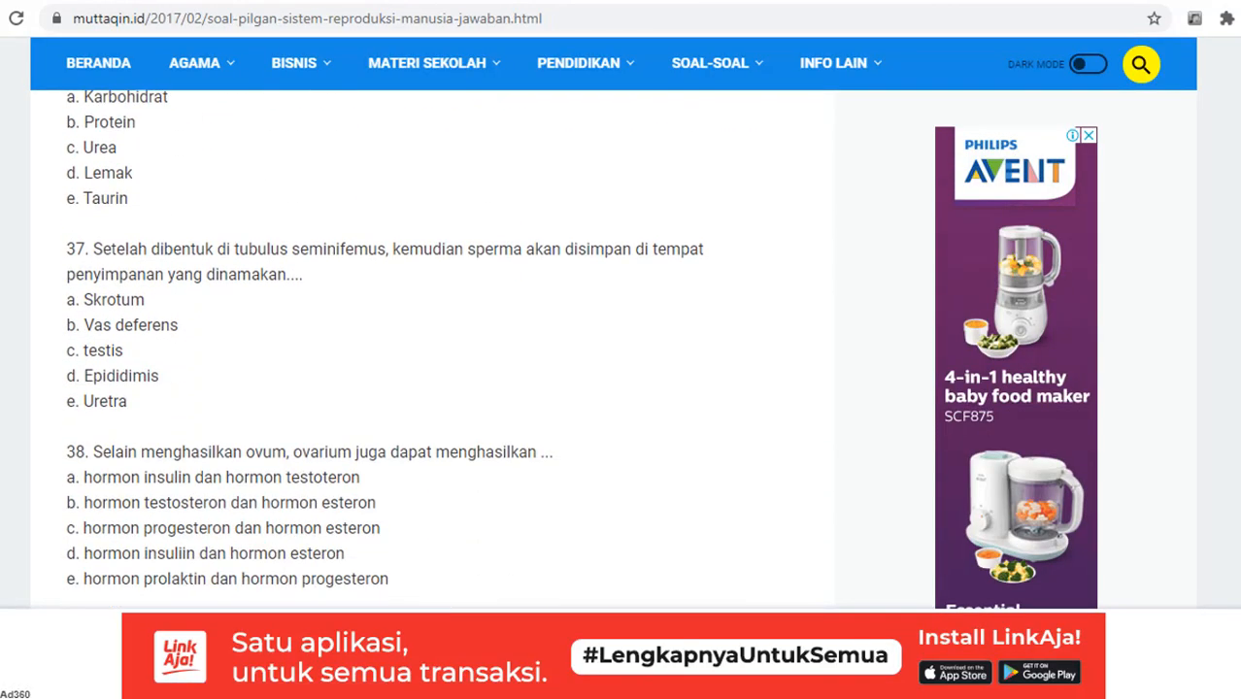
Step: Open the materikimia 10-question article and select the PMS-prevention question and its choices A–D
left_click(821, 1)
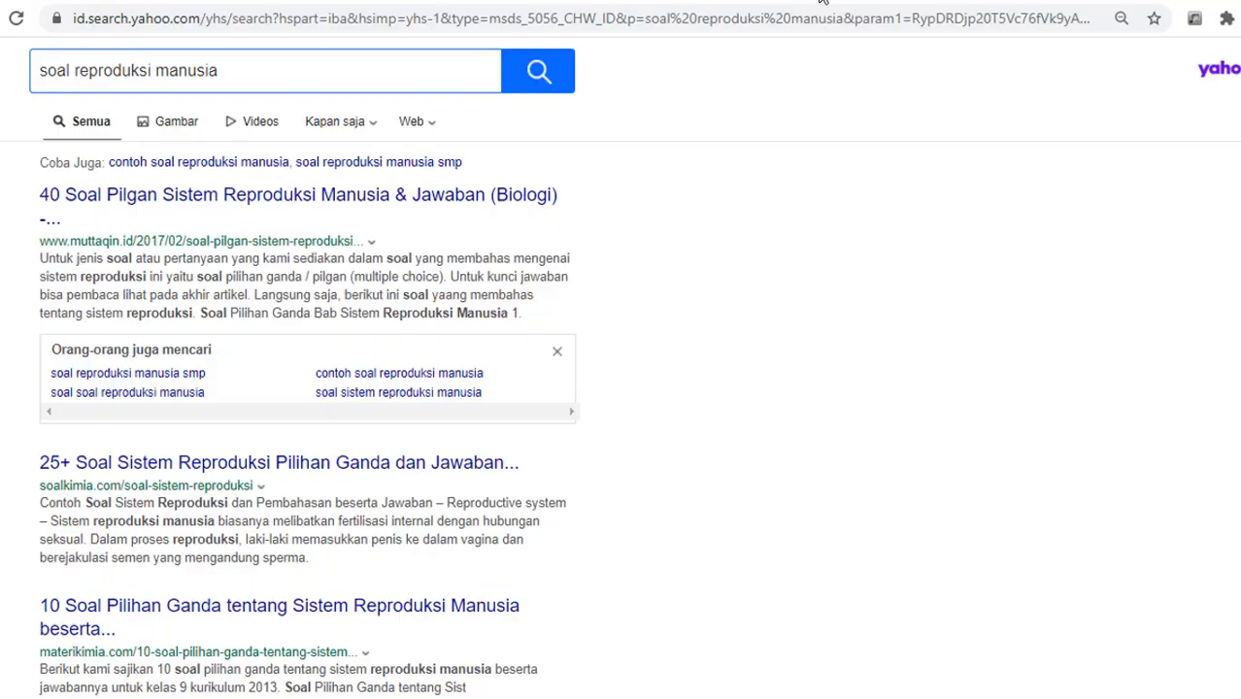
left_click(148, 611)
scroll(1067, 485, "down", 10)
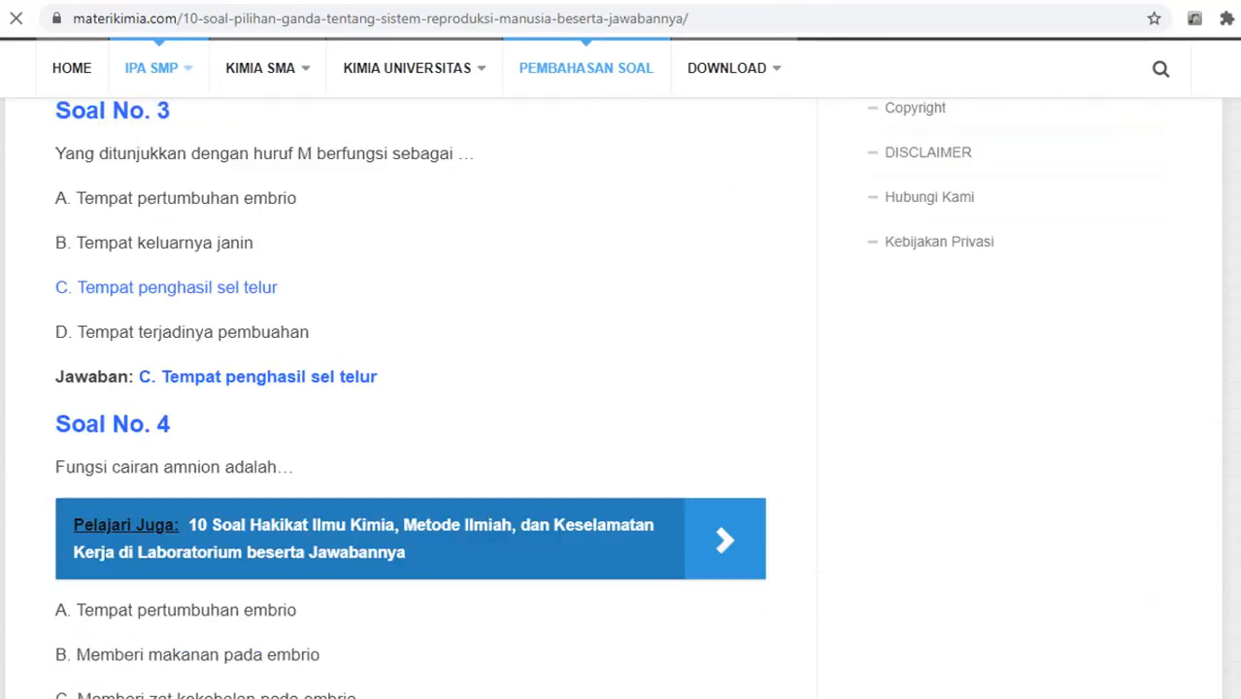
scroll(167, 424, "down", 4)
scroll(427, 389, "down", 8)
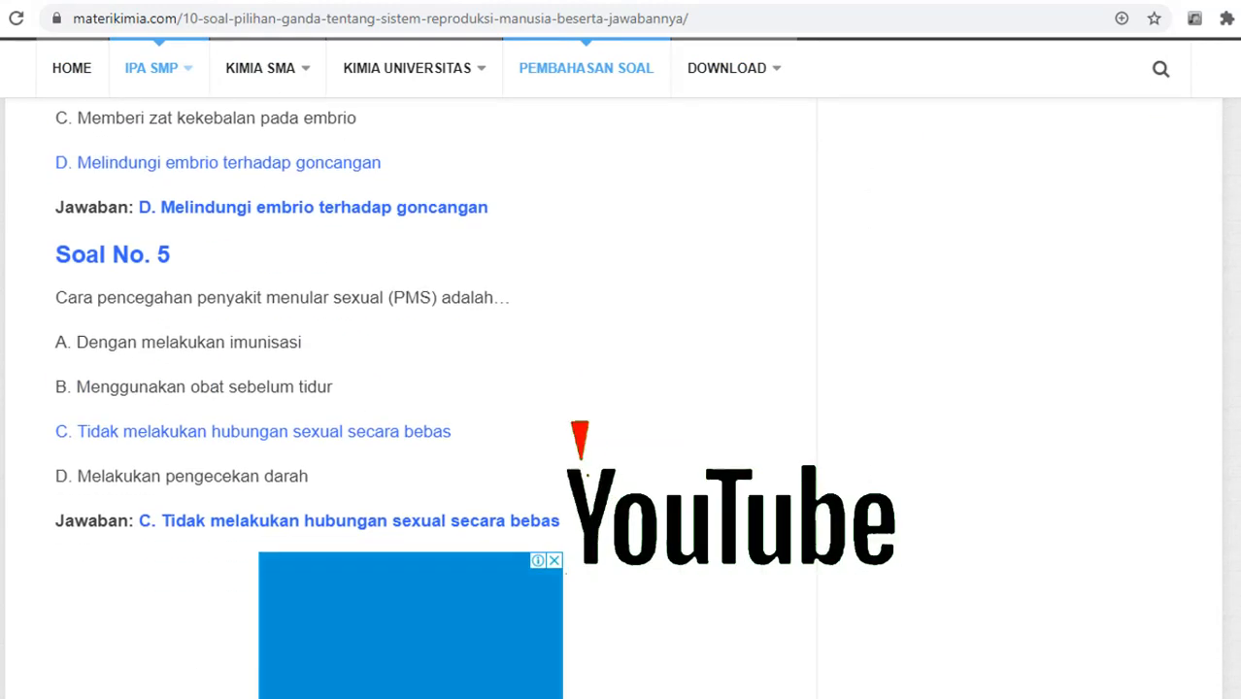
left_click_drag(55, 267, 510, 267)
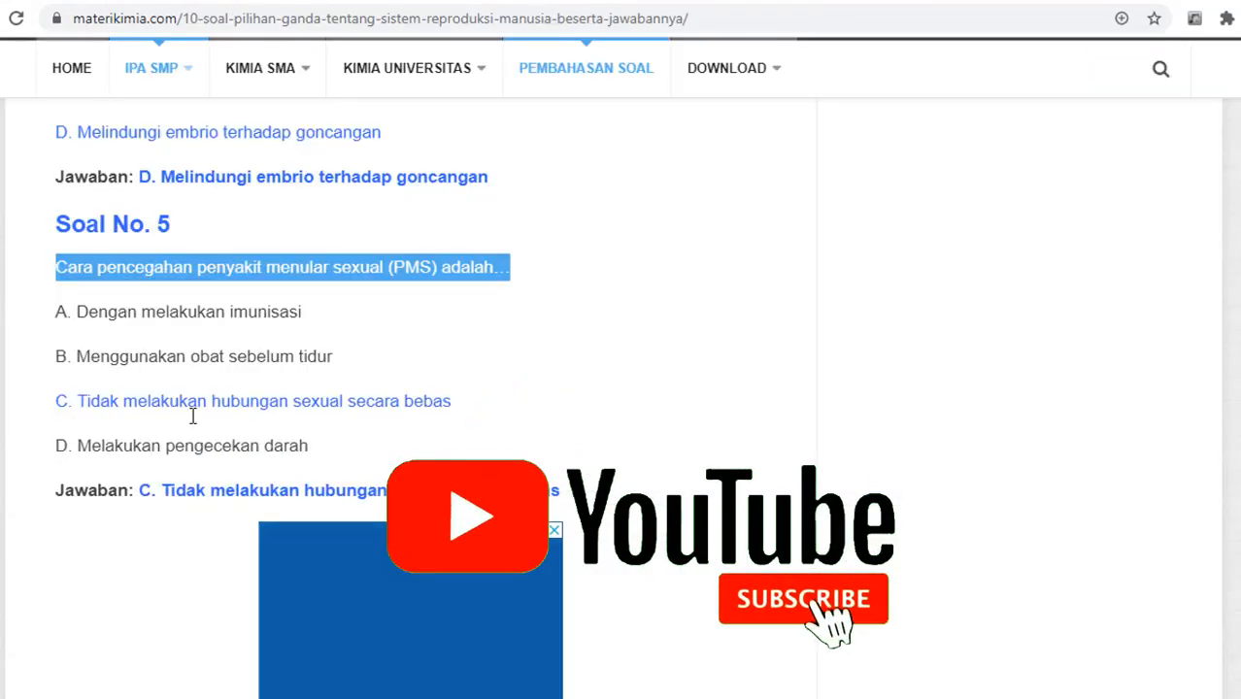
left_click_drag(77, 312, 308, 445)
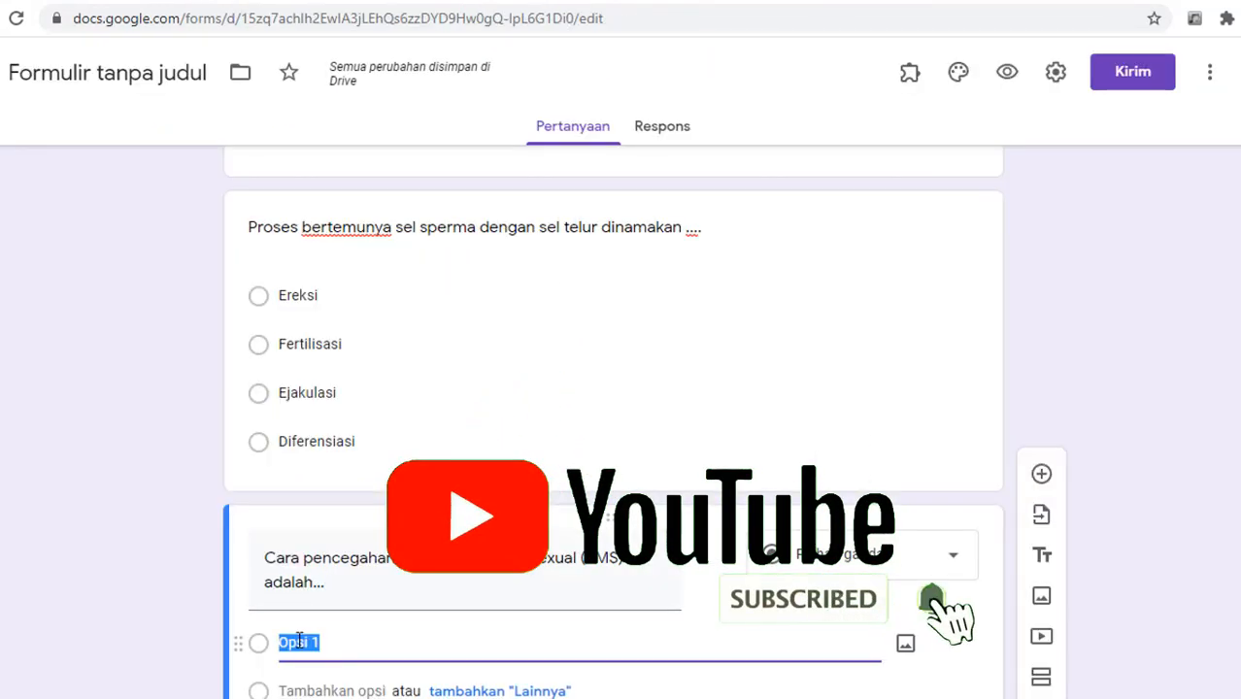
Step: Paste the four PMS-prevention choices, delete the empty extra options, and strip the B., C., D. prefixes
key("ctrl+v")
left_click(960, 280)
left_click(955, 377)
left_click(956, 423)
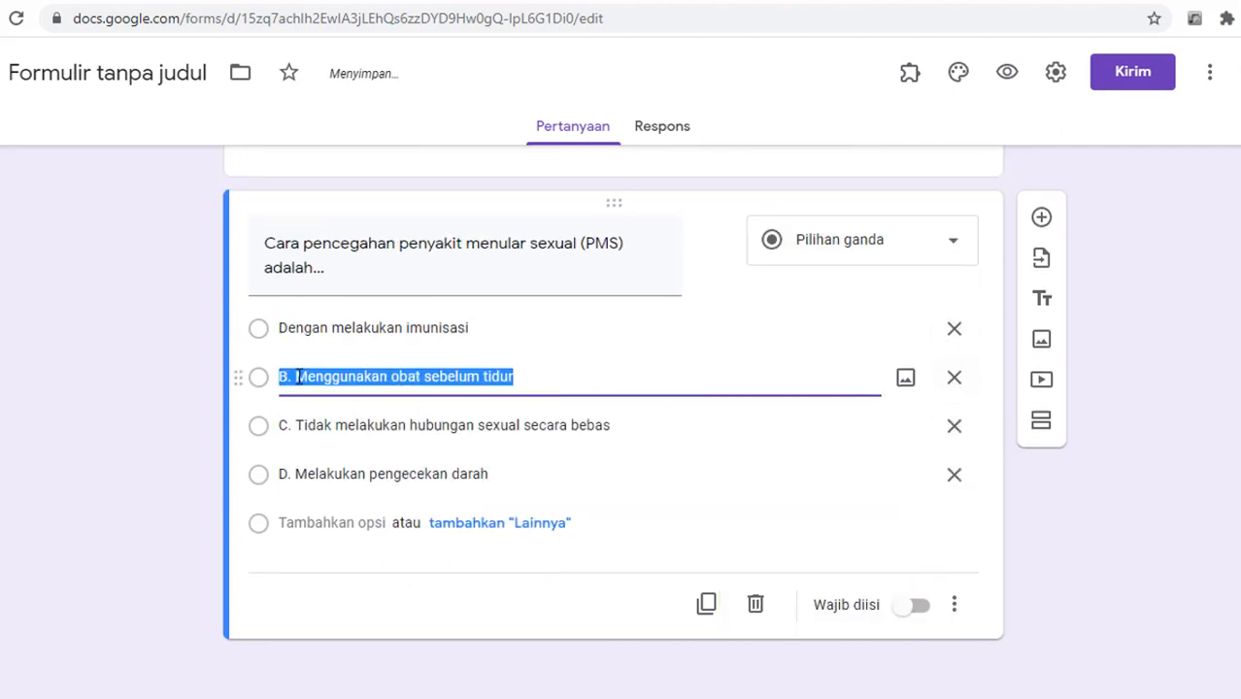
left_click(294, 377)
key("BackSpace")
key("BackSpace")
key("BackSpace")
left_click(294, 425)
key("BackSpace")
key("BackSpace")
key("BackSpace")
left_click(297, 474)
key("BackSpace")
key("BackSpace")
key("BackSpace")
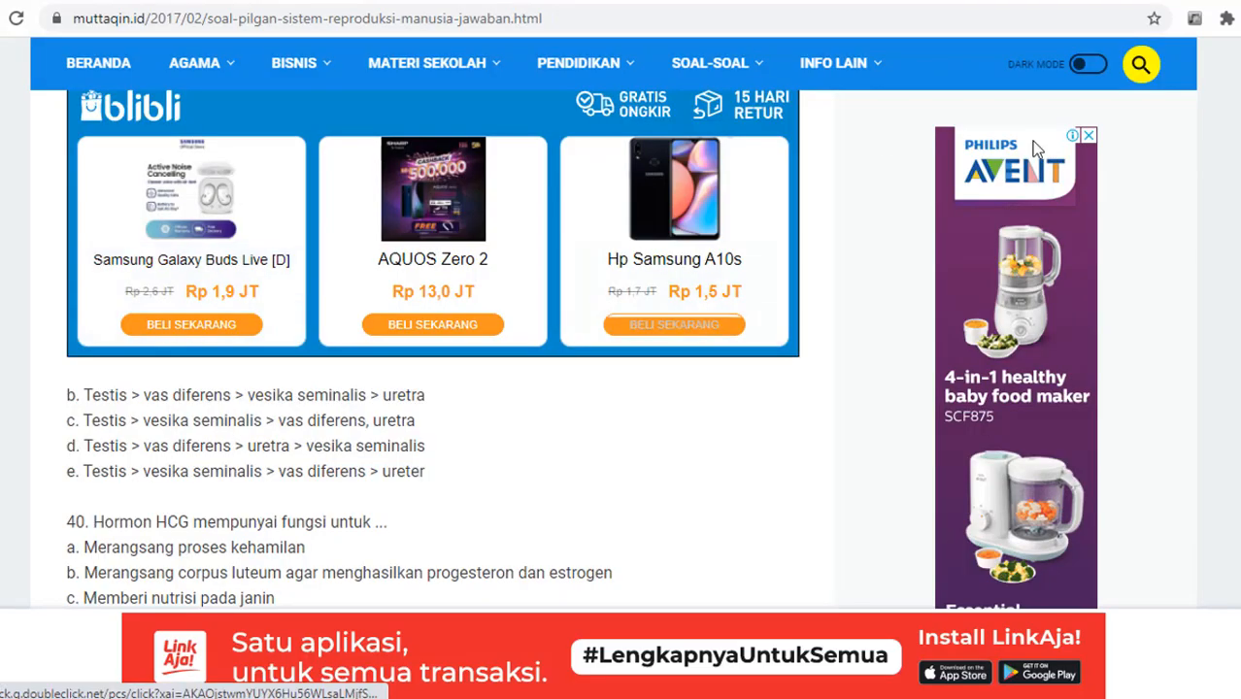
Step: Copy the male reproductive organ question and its organ list into the new question
scroll(622, 389, "down", 5)
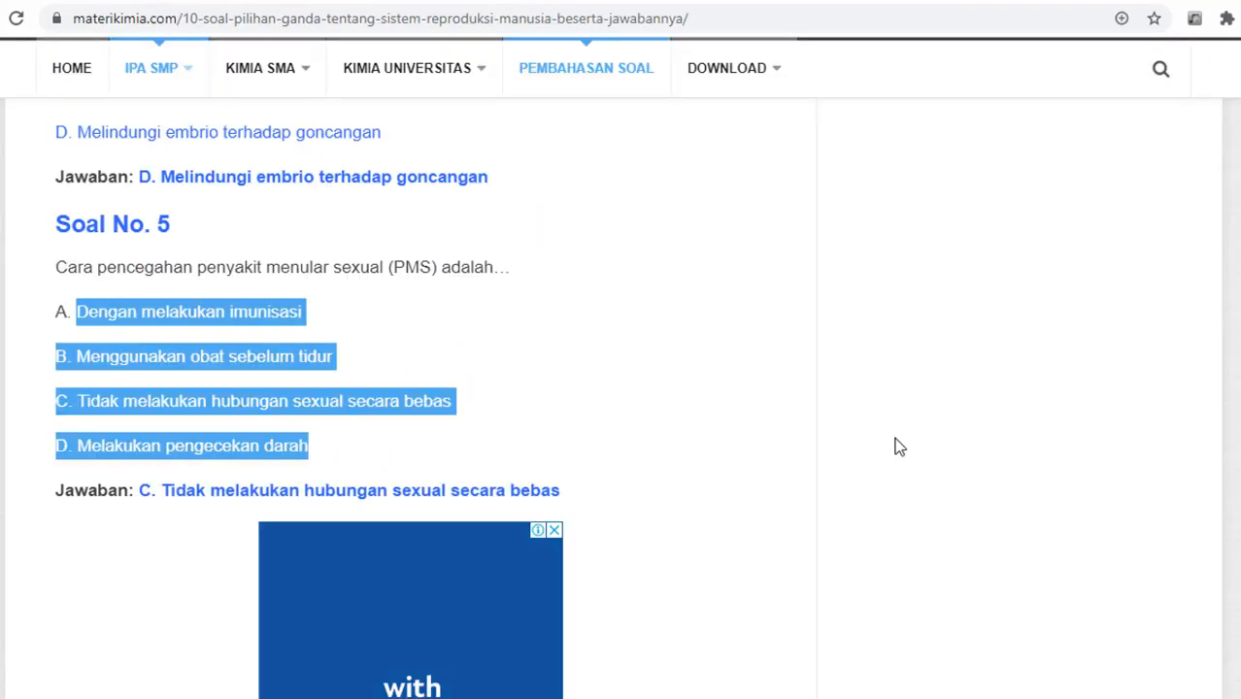
scroll(621, 398, "down", 20)
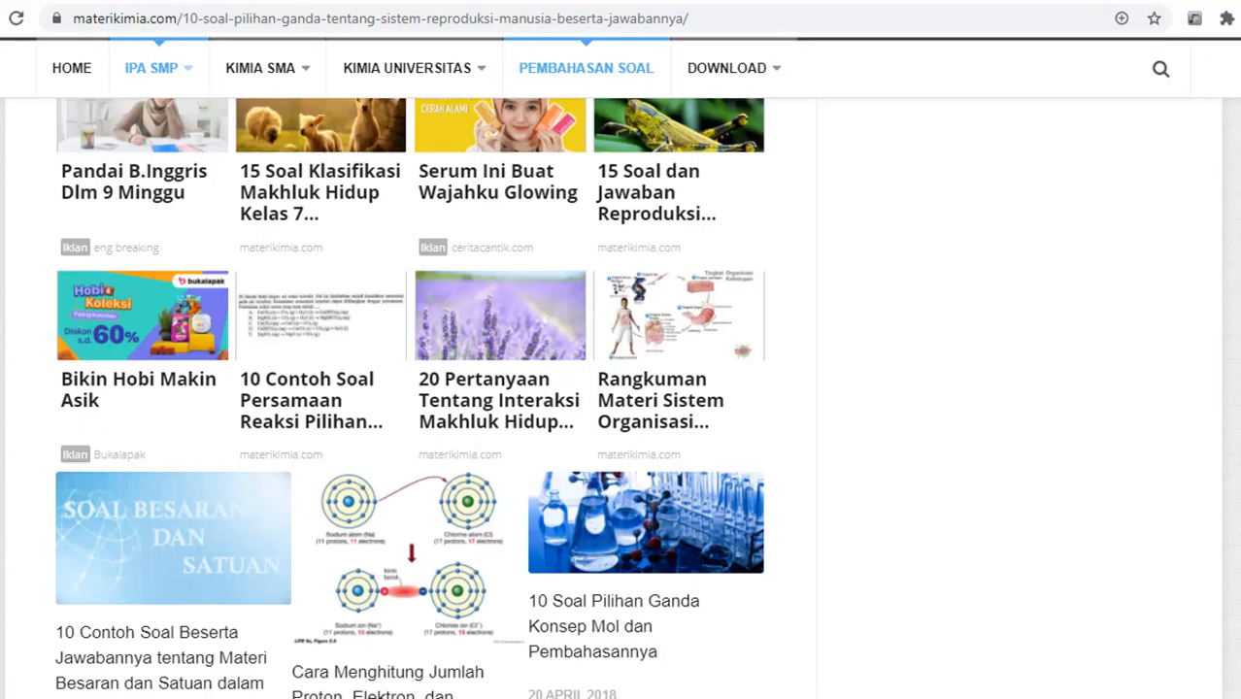
scroll(622, 398, "up", 20)
scroll(408, 389, "up", 15)
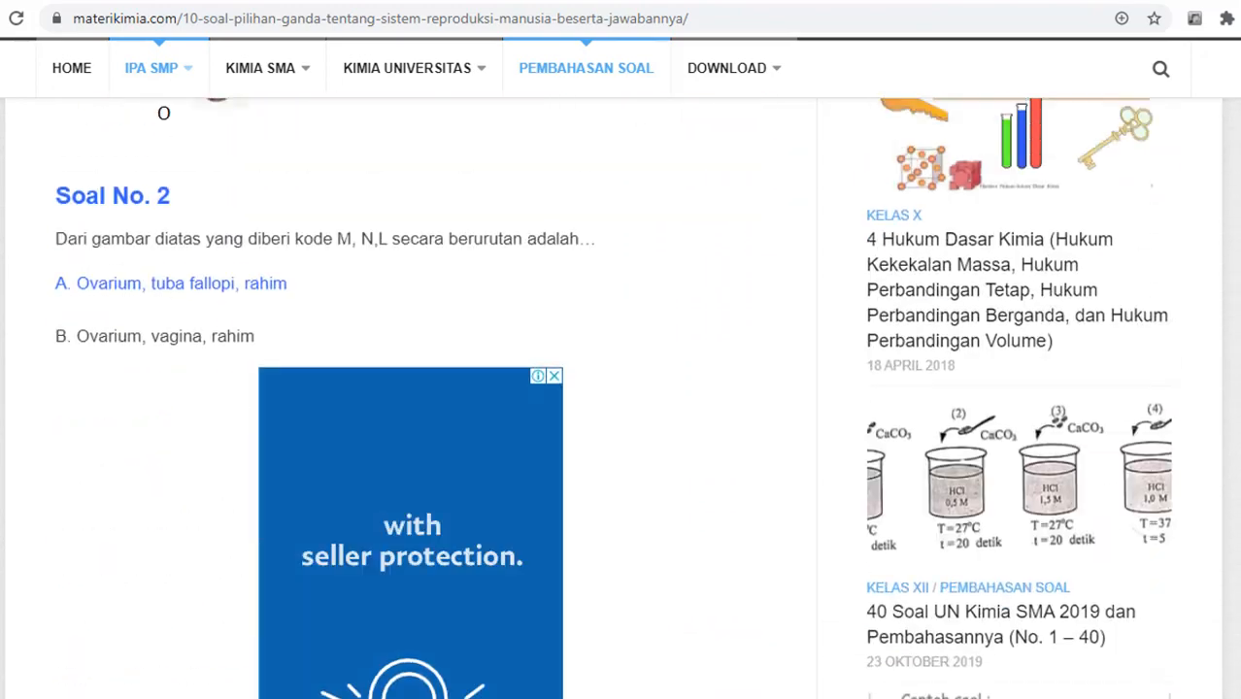
left_click_drag(56, 233, 579, 515)
key("ctrl+c")
key("ctrl+Tab")
left_click(307, 546)
key("ctrl+v")
left_click(469, 556)
Step: Number the eight organs 1. through 8., from Testis to Epididimis
type("1.")
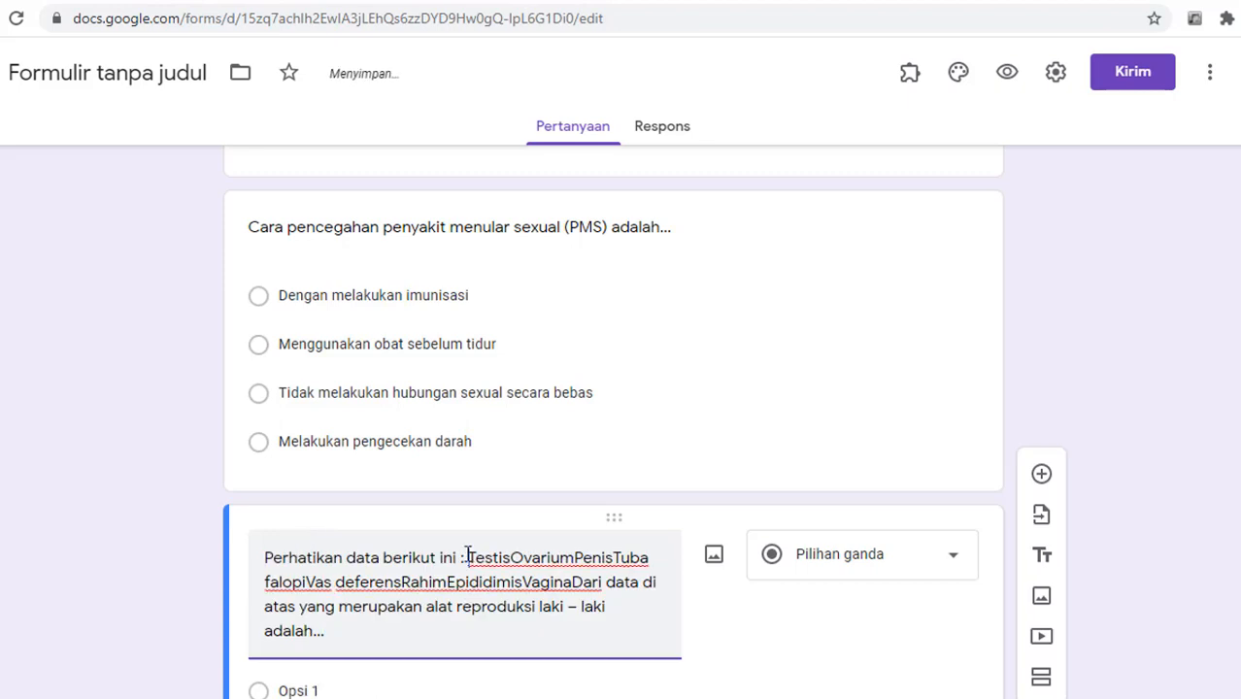
key("Right")
key("Right")
key("Right")
key("Right")
key("Right")
key("Right")
type("2.")
key("Right")
key("Right")
key("Right")
key("Right")
key("Right")
key("Right")
key("Right")
type("3.")
key("Right")
key("Right")
key("Right")
key("Right")
key("Right")
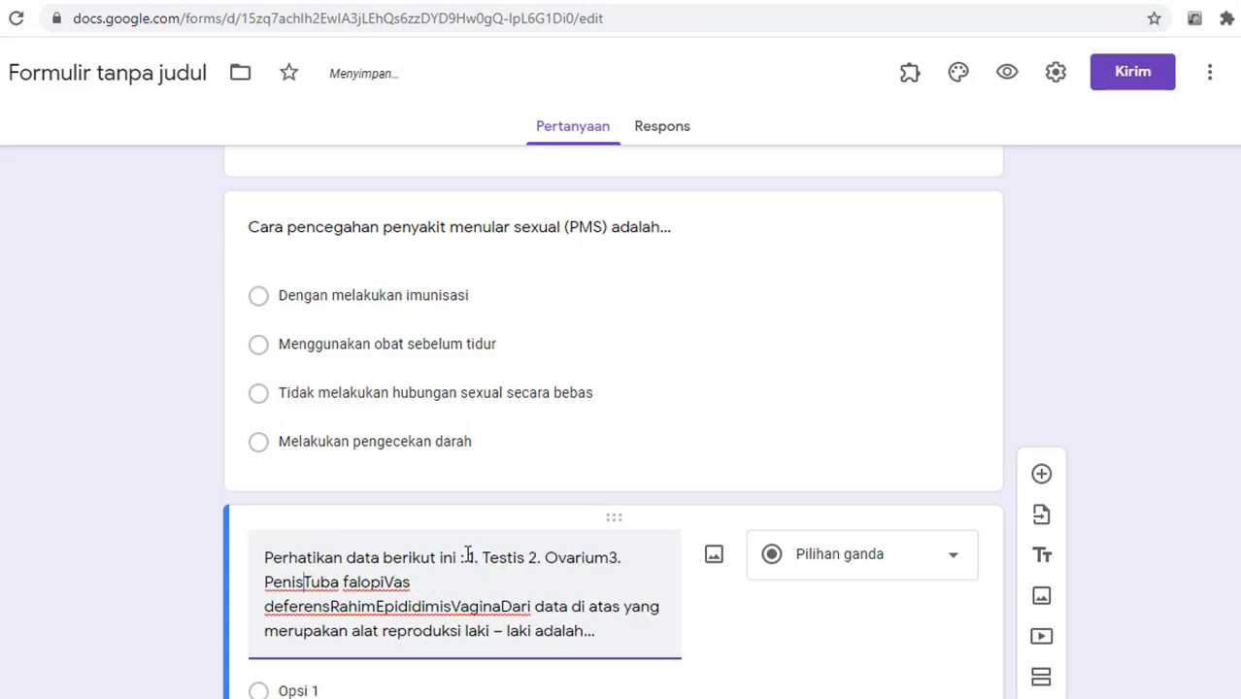
type("4.")
key("Left")
key("Left")
key("Right")
key("Right")
key("Right")
key("Right")
key("Right")
key("Right")
key("Right")
key("Right")
key("Right")
key("Right")
key("Right")
key("Right")
key("Right")
key("Right")
type("5.")
key("Left")
key("Left")
key("Left")
key("Right")
key("Right")
key("Right")
key("Right")
key("Right")
key("Right")
key("Right")
key("Right")
key("Right")
key("Right")
key("Right")
key("Right")
key("Right")
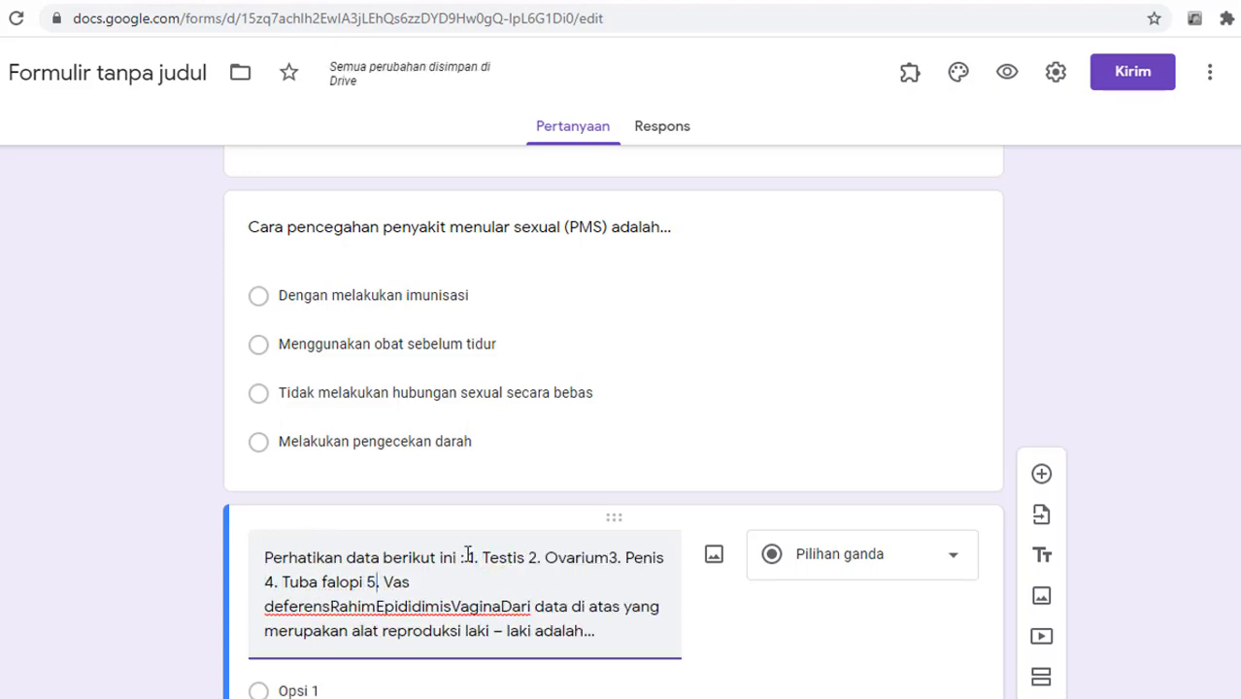
key("Right")
key("Right")
type("6.")
key("Right")
key("Right")
key("Right")
key("Right")
key("Right")
type("7.")
key("Right")
key("Right")
key("Right")
key("Right")
key("Right")
key("Right")
key("Right")
key("Right")
key("Right")
key("Right")
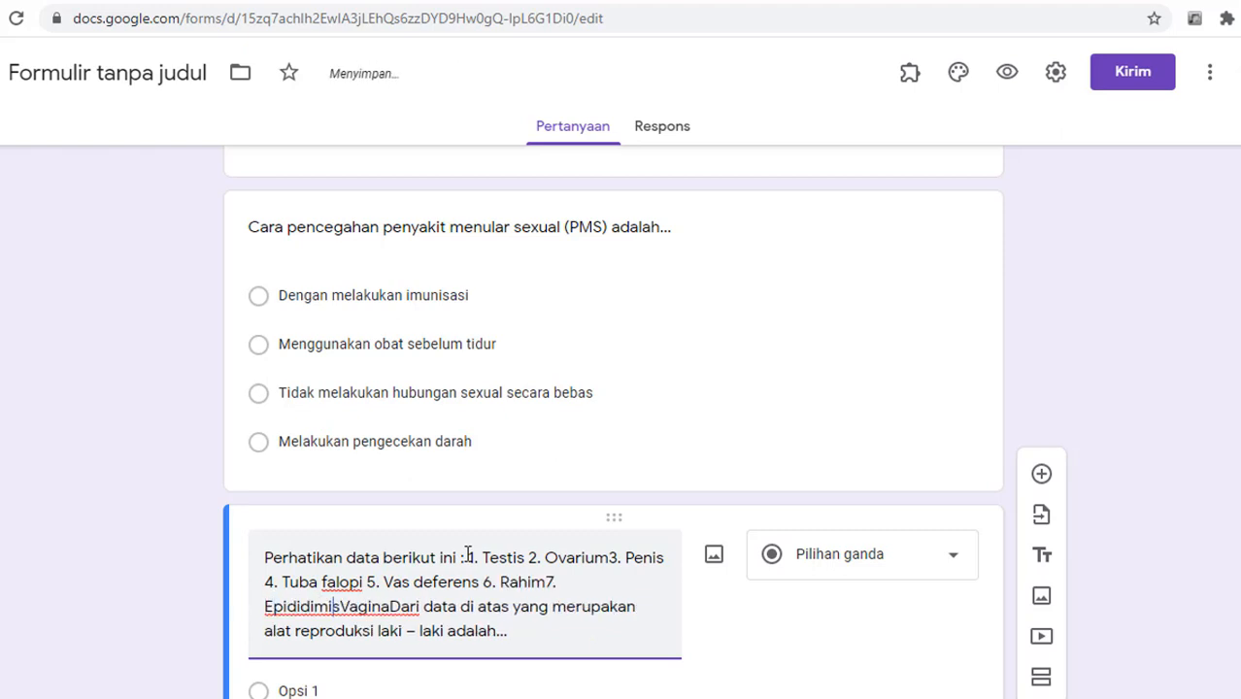
type("8.")
key("Right")
key("Right")
key("Right")
key("Right")
key("Right")
key("Right")
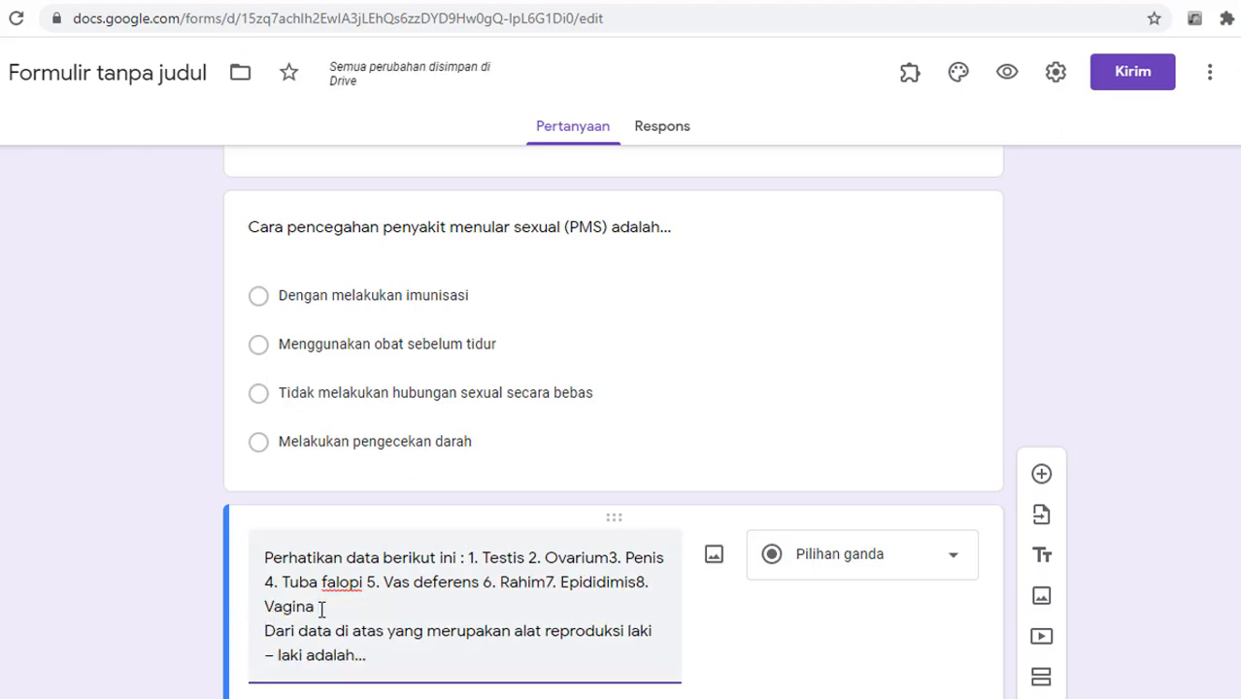
scroll(320, 608, "down", 2)
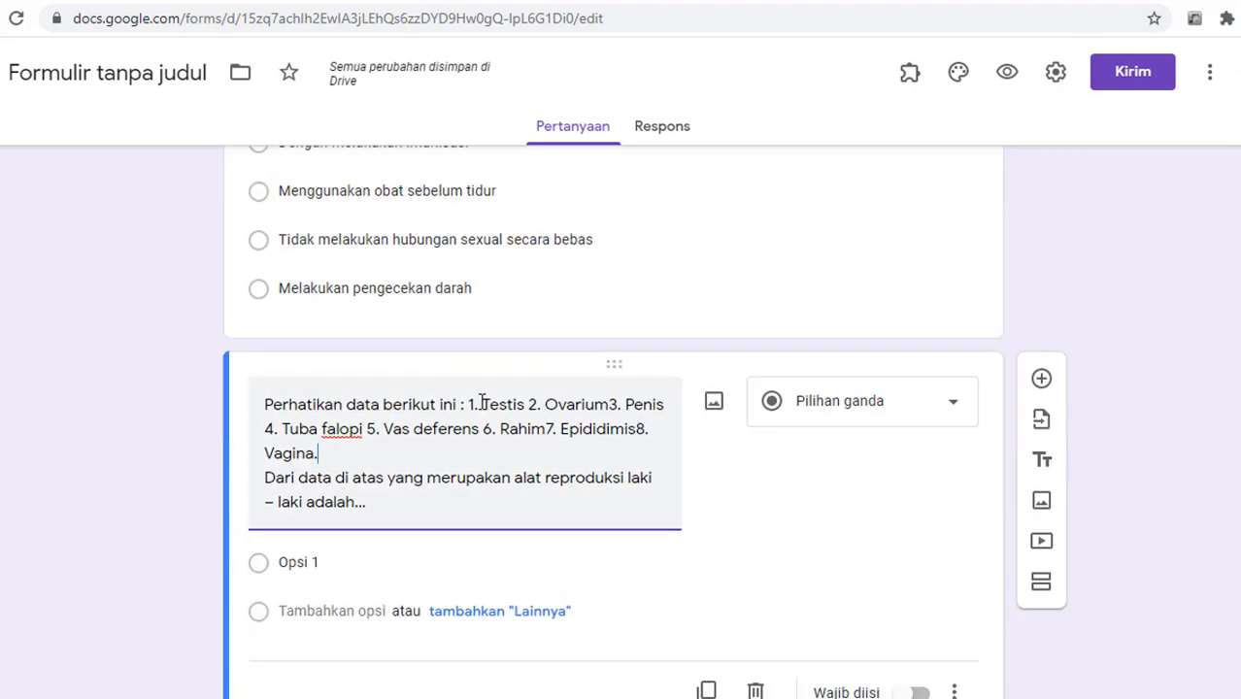
Step: Replace the numbers in the organ list with commas, ending the list with a period
left_click(482, 403)
key("BackSpace")
key("BackSpace")
key("BackSpace")
left_click_drag(512, 414, 534, 413)
key("BackSpace")
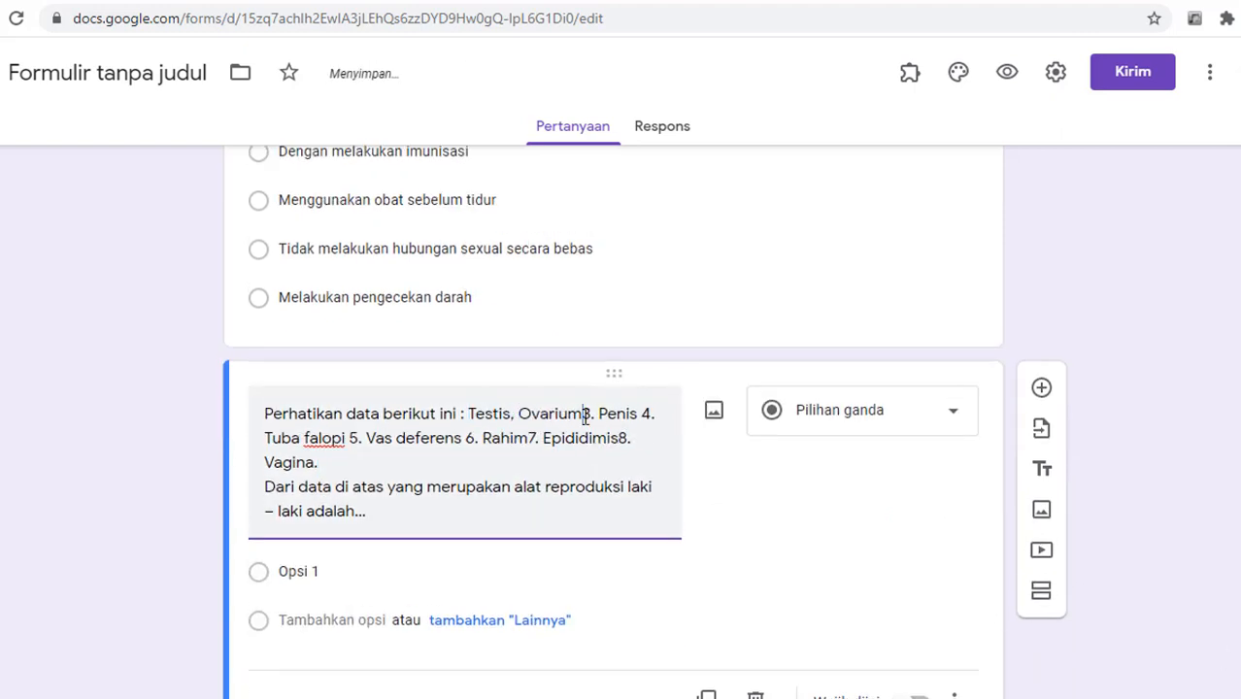
left_click_drag(632, 415, 362, 438)
type(",")
left_click_drag(448, 438, 467, 438)
type(",")
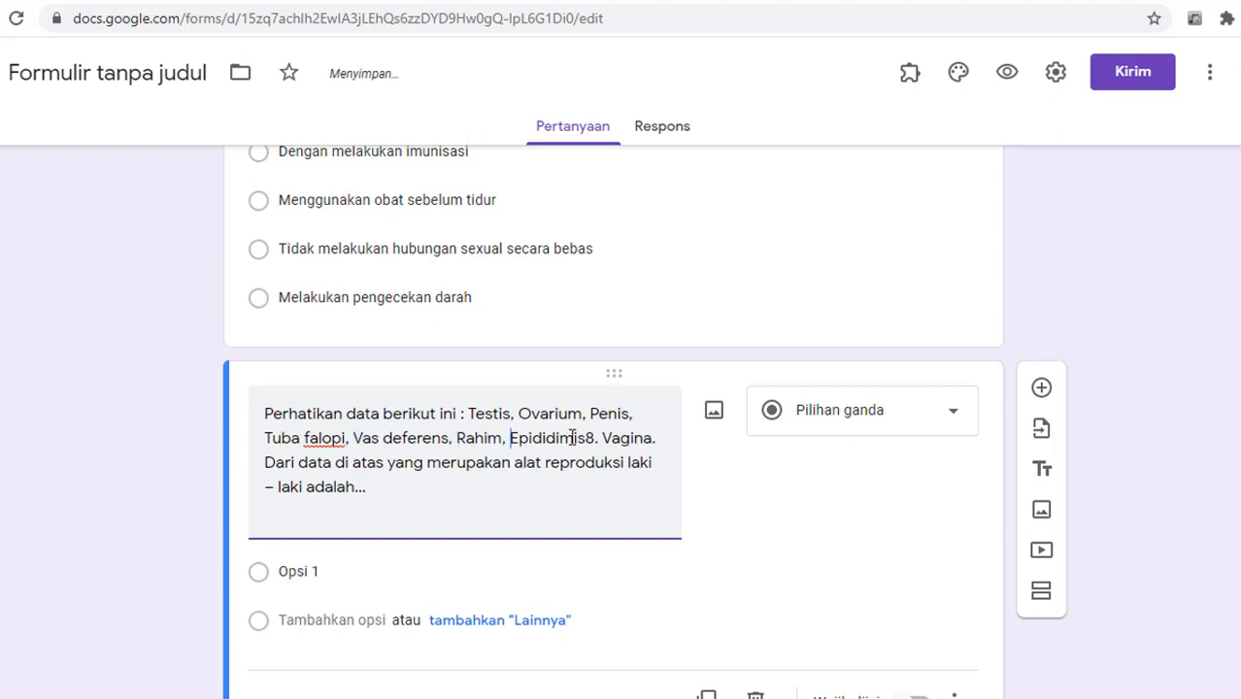
left_click_drag(586, 439, 603, 441)
type(".")
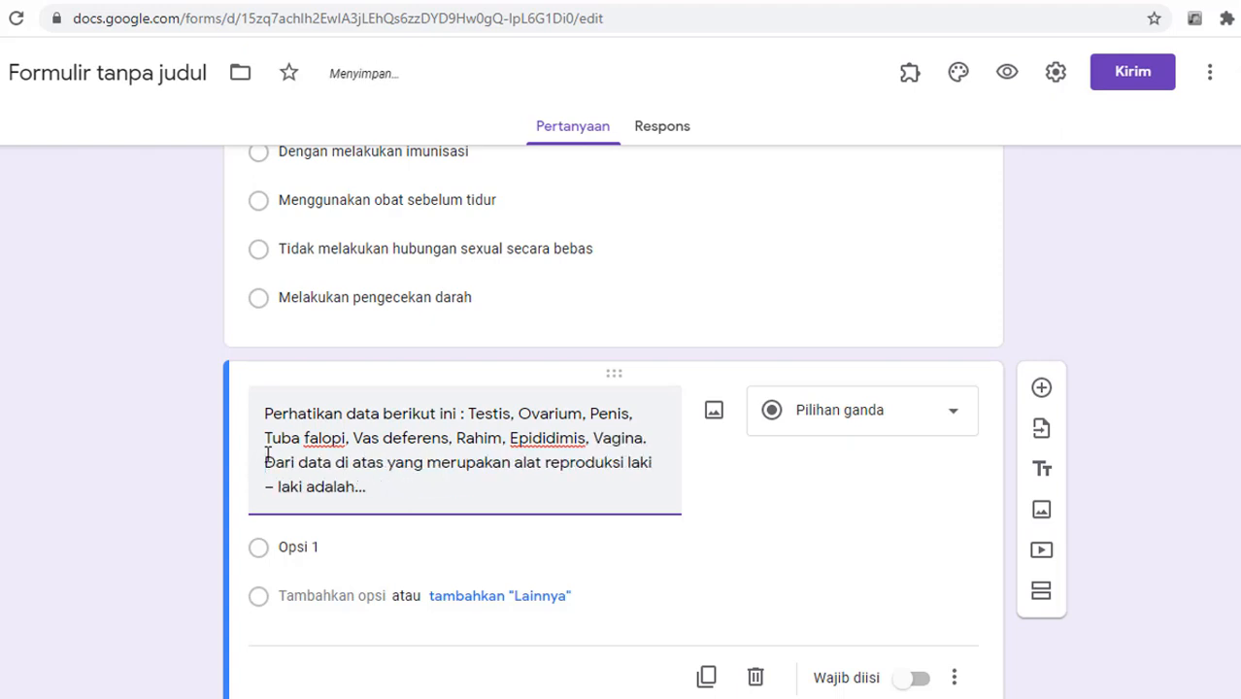
Step: Fill in options 'Testis, Ovarium, Penis', 'Testis, Penis, Vasdeferens', 'Ovarium, Rahim, Vagina', 'Testis, Vasdeferens, Tuba Falopi'
left_click(313, 547)
type("testis, Ovari")
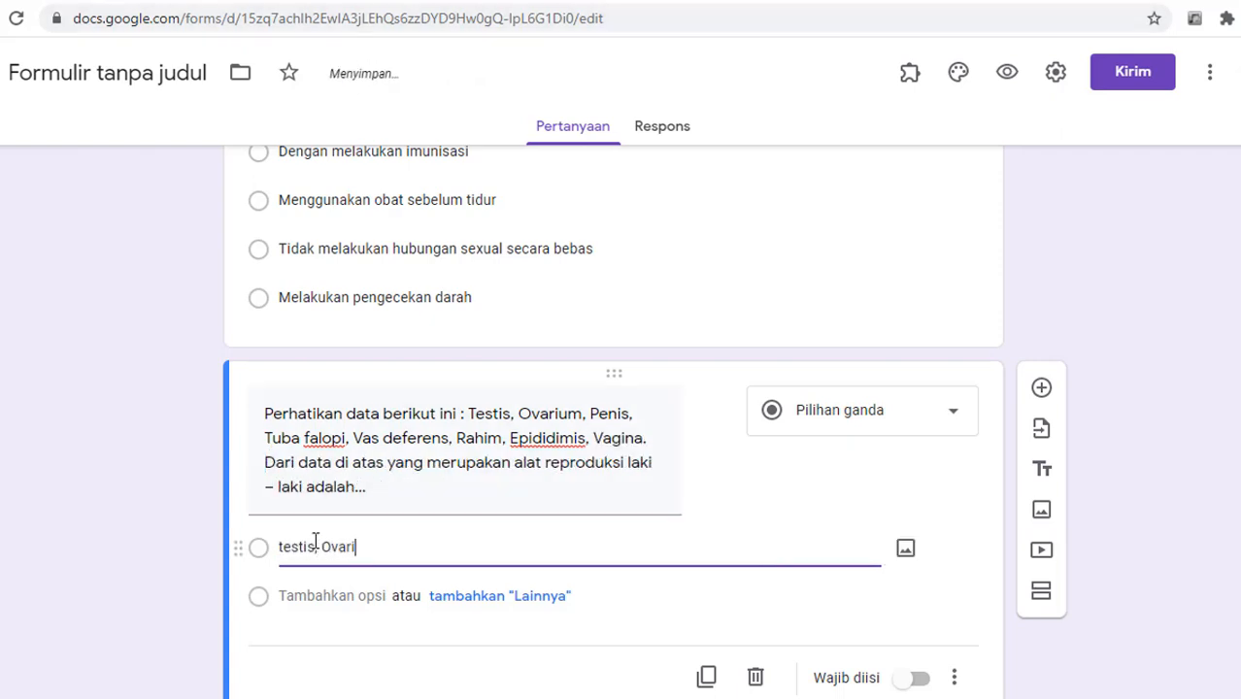
type("um, Penis")
left_click(284, 547)
key("BackSpace")
type("T")
left_click(292, 593)
type("T")
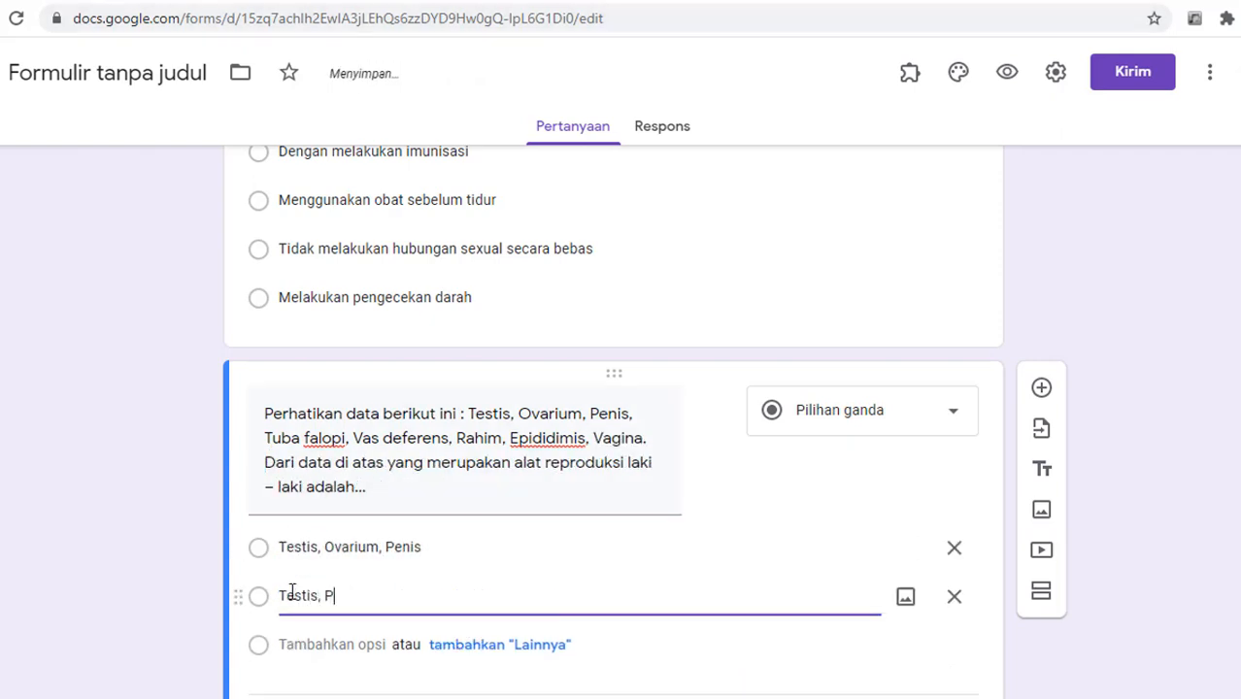
type("estis, Penis, Vasdeferens")
left_click(289, 643)
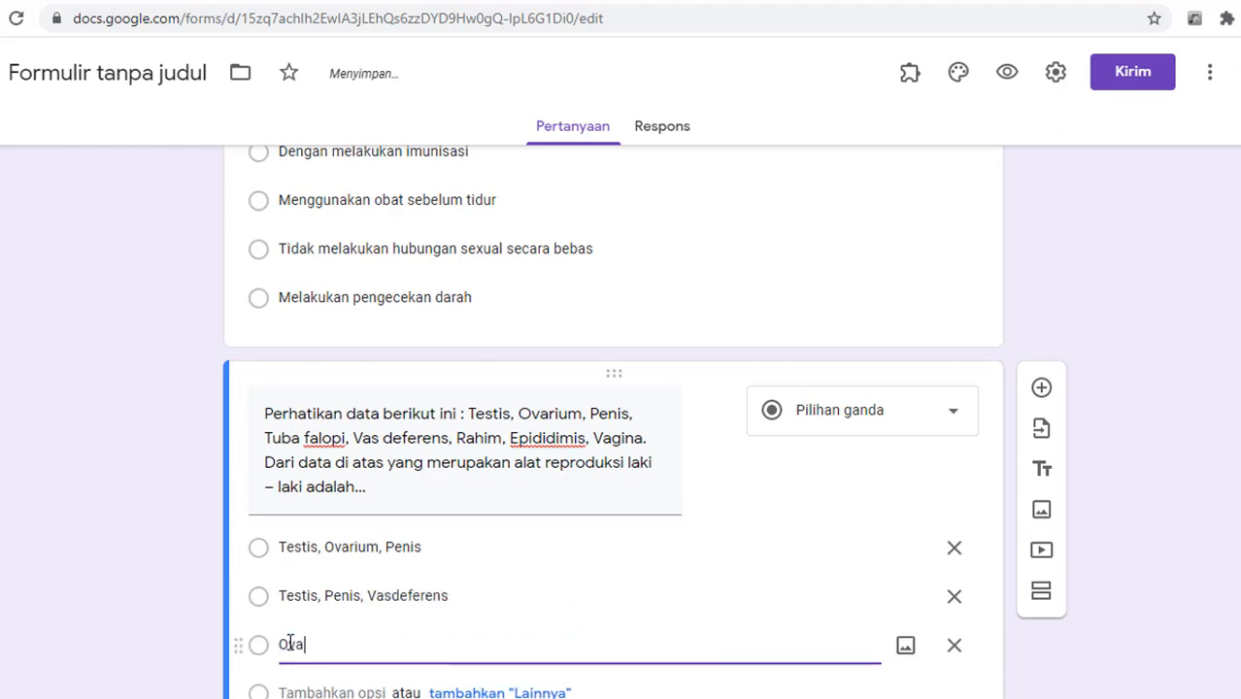
left_click(290, 693)
type("Testis, Vasdeferens,")
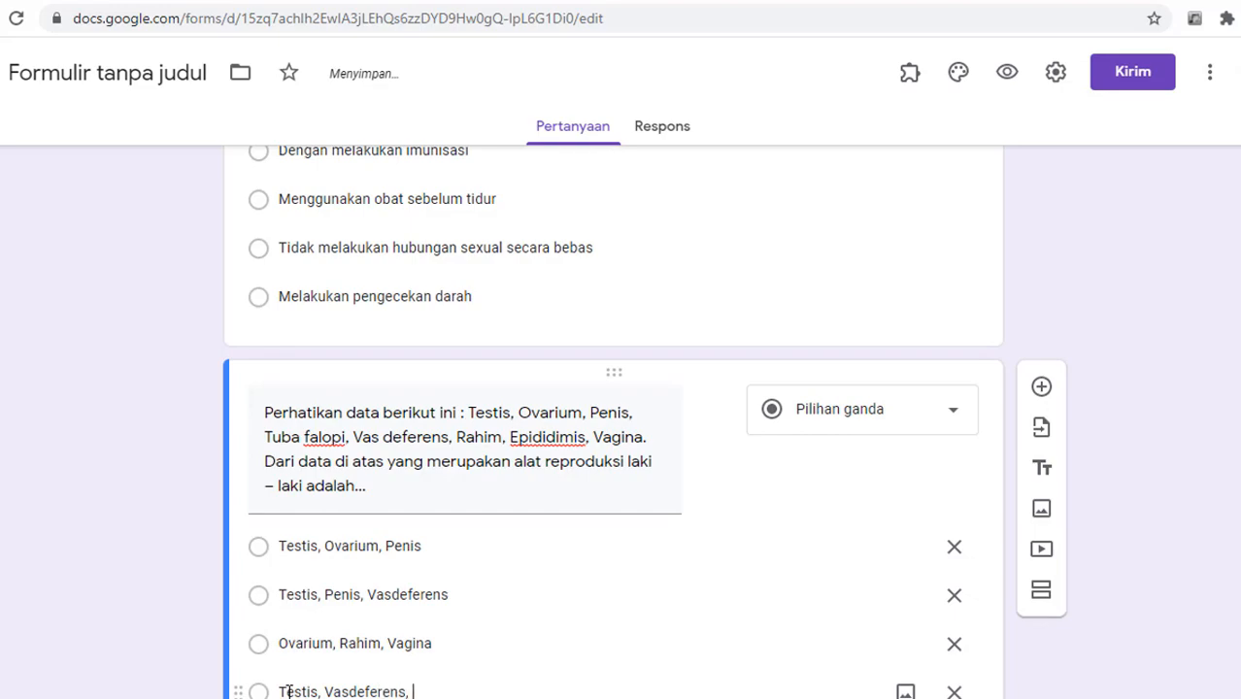
type(" Tuba")
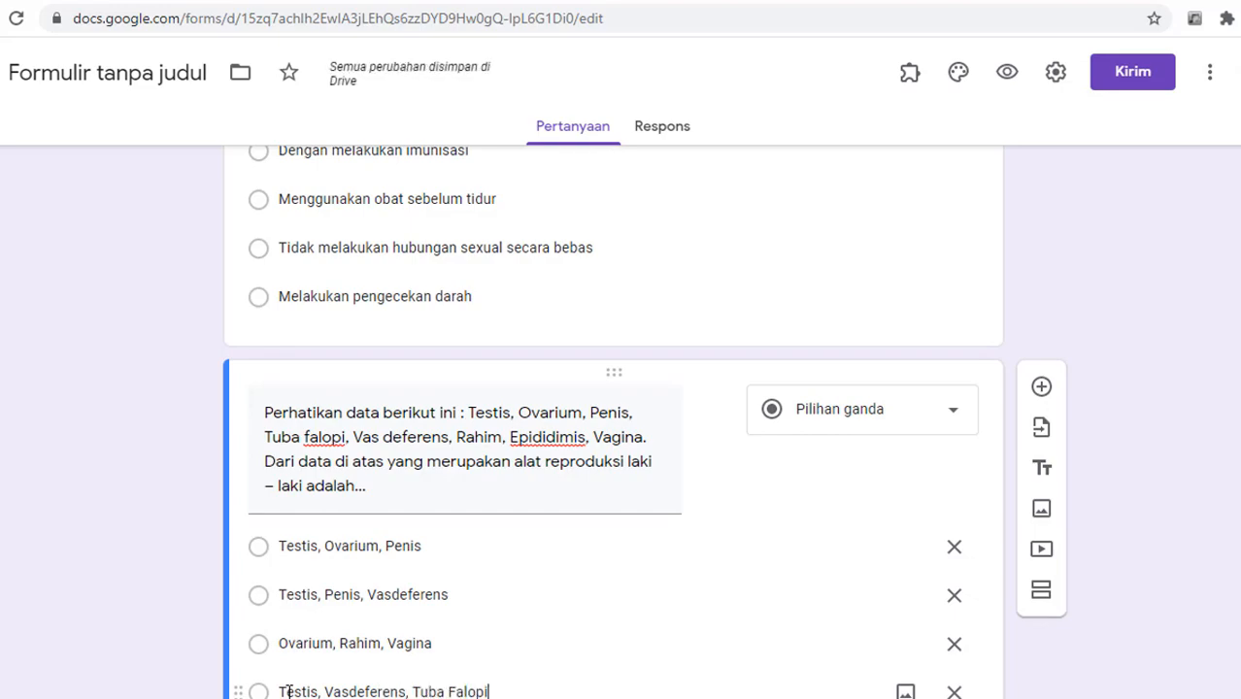
type(" Falopi")
scroll(289, 680, "up", 13)
scroll(289, 680, "down", 5)
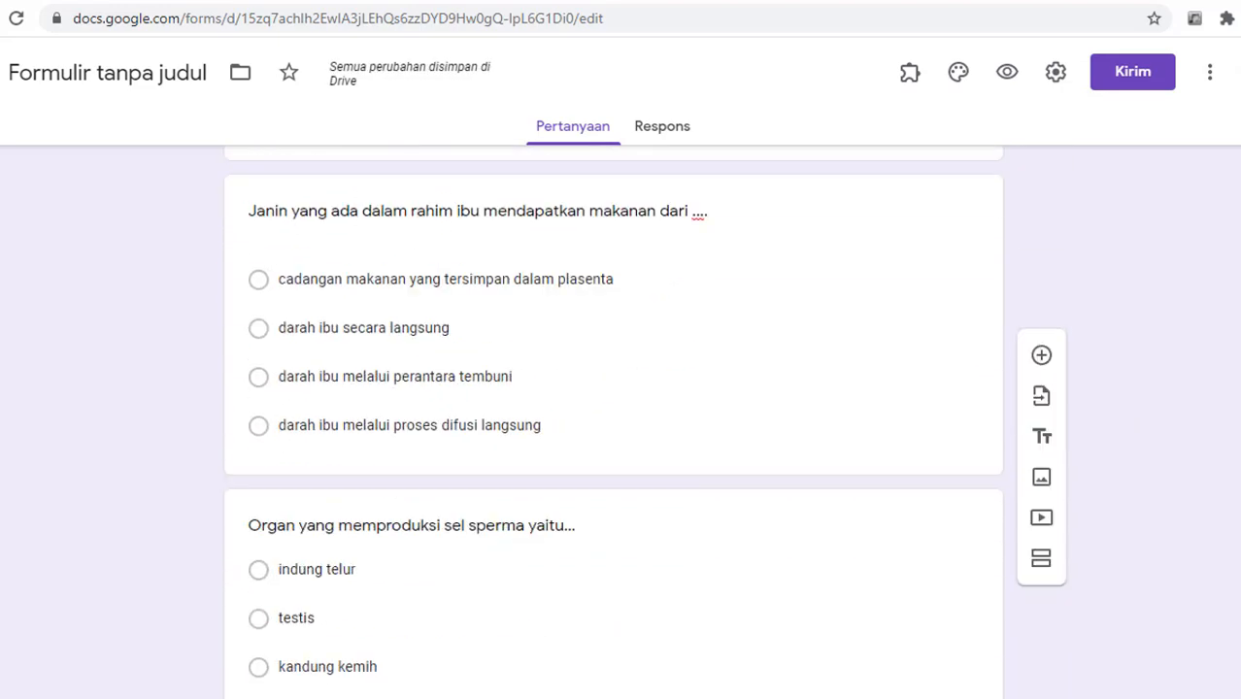
scroll(612, 389, "down", 10)
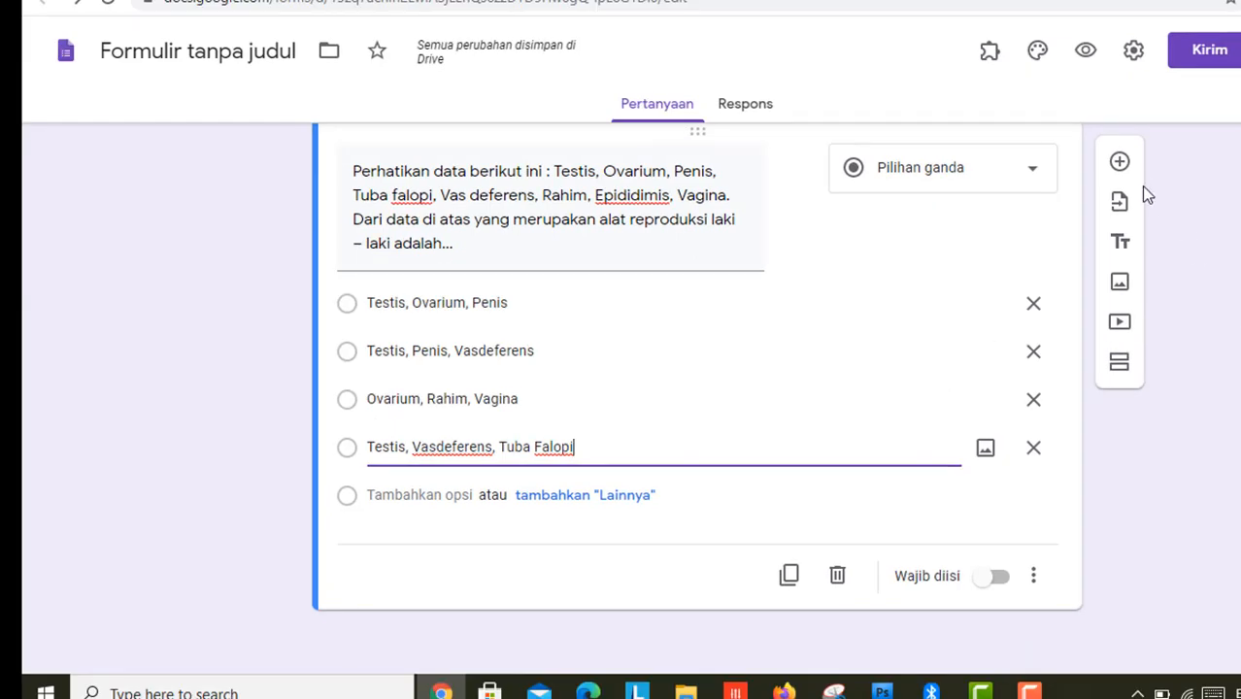
Step: Add a blank question, scroll the article to the uterus diagram, and launch Snipping Tool
left_click(1120, 161)
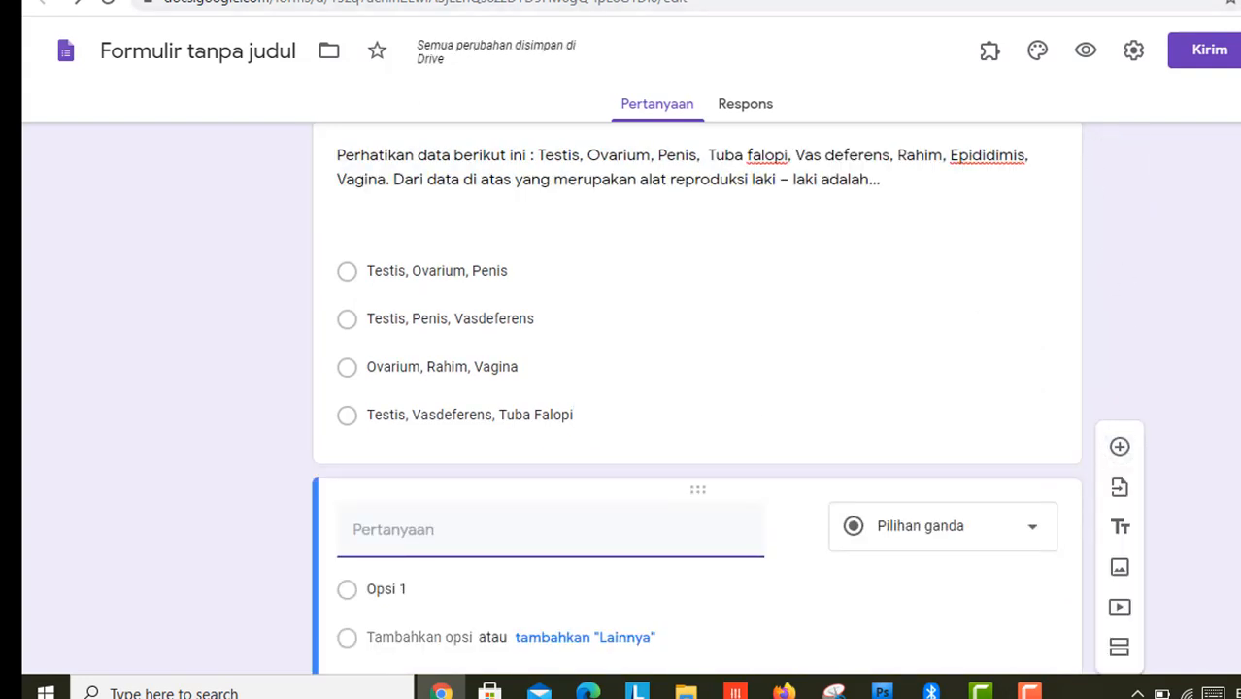
key("ctrl+Tab")
left_click(583, 389)
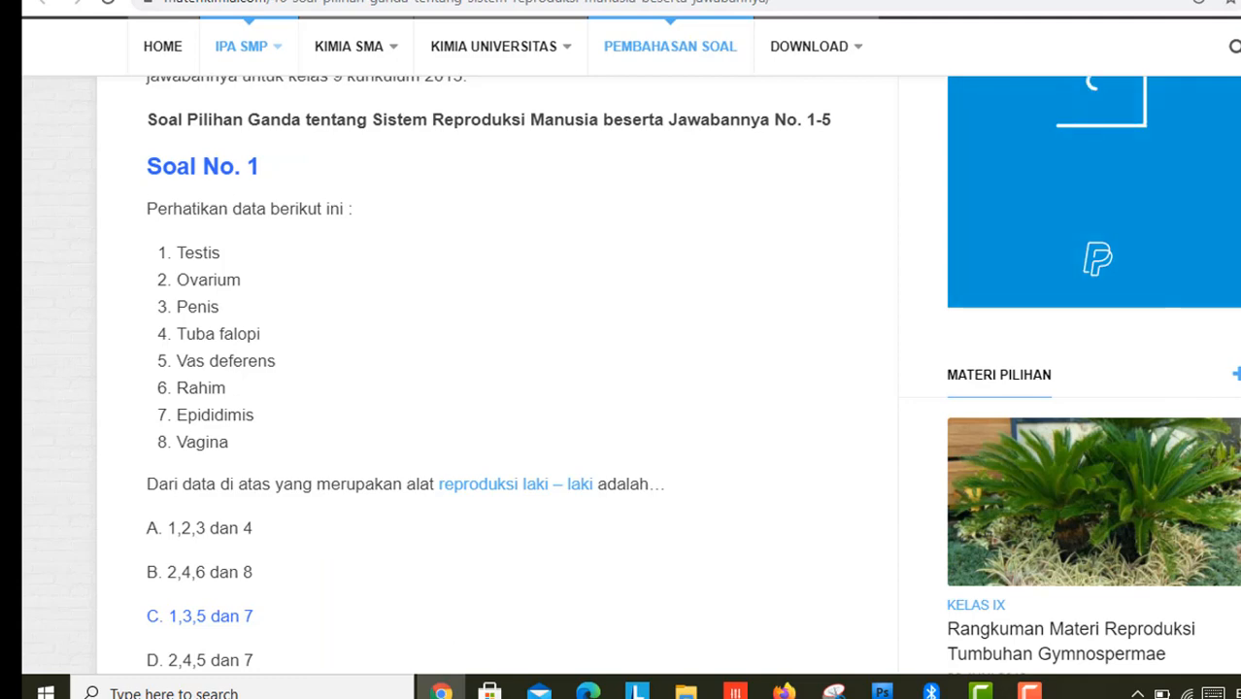
scroll(437, 317, "down", 7)
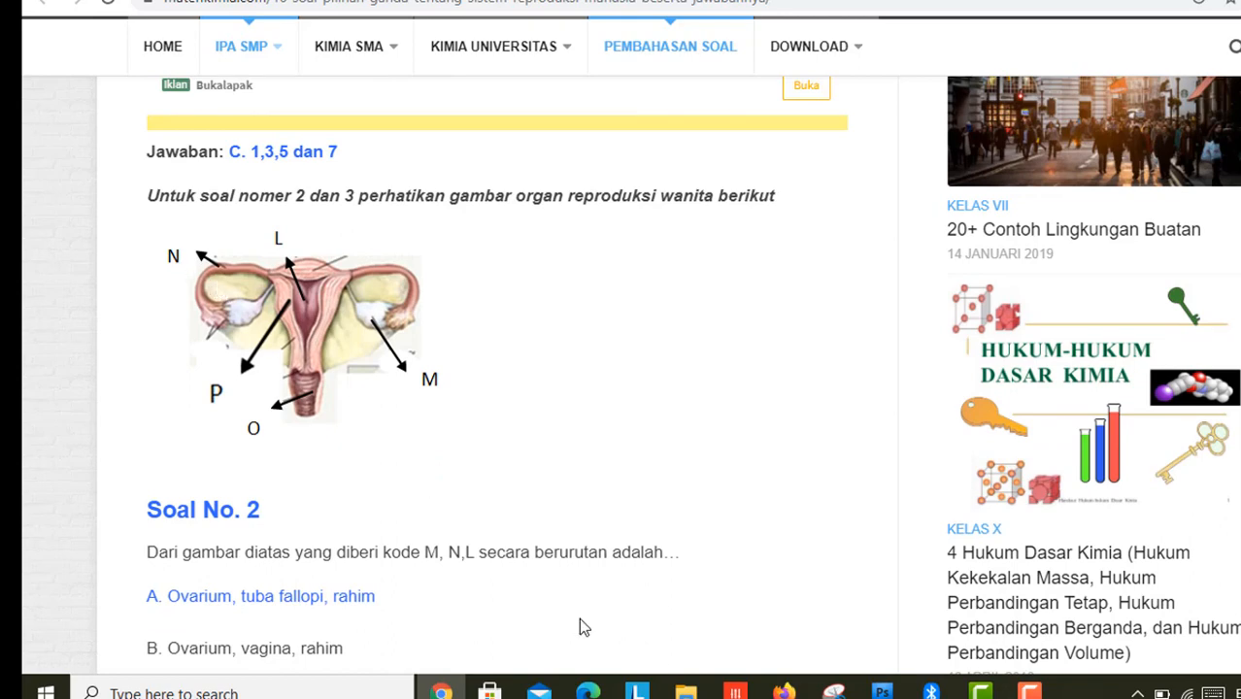
left_click(151, 693)
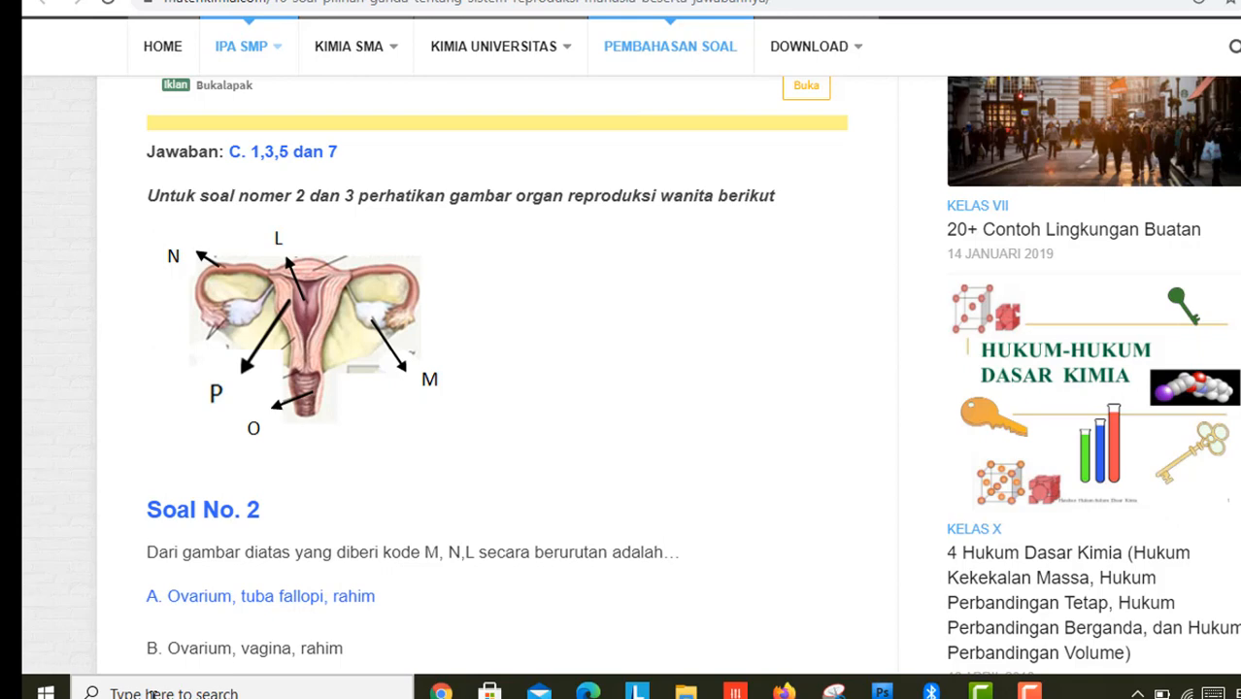
left_click(152, 695)
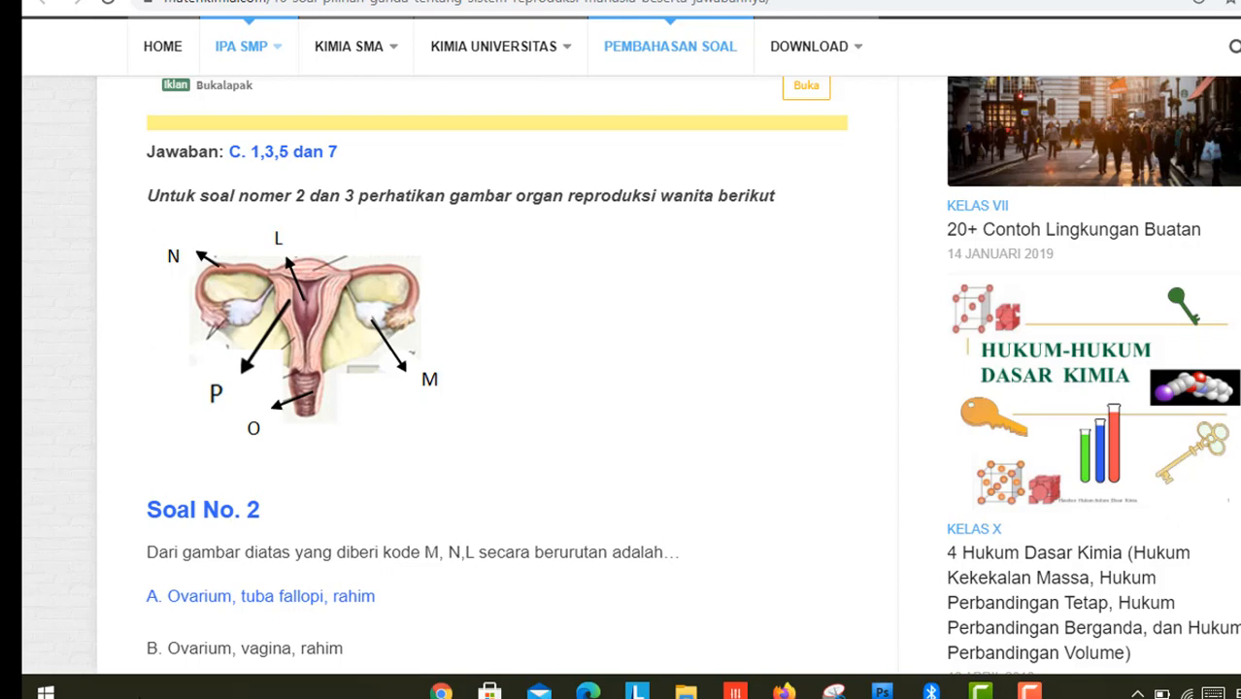
left_click(573, 412)
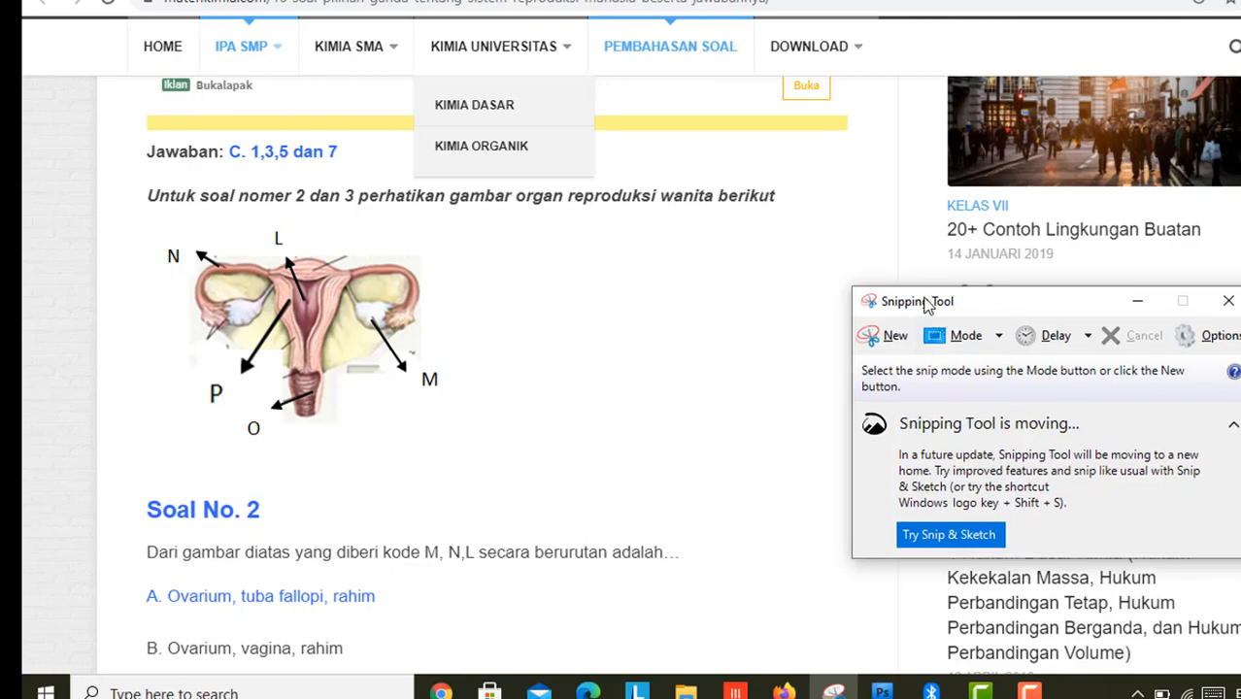
Step: Capture the labelled uterus diagram in a new Snipping Tool snip
left_click_drag(927, 304, 717, 223)
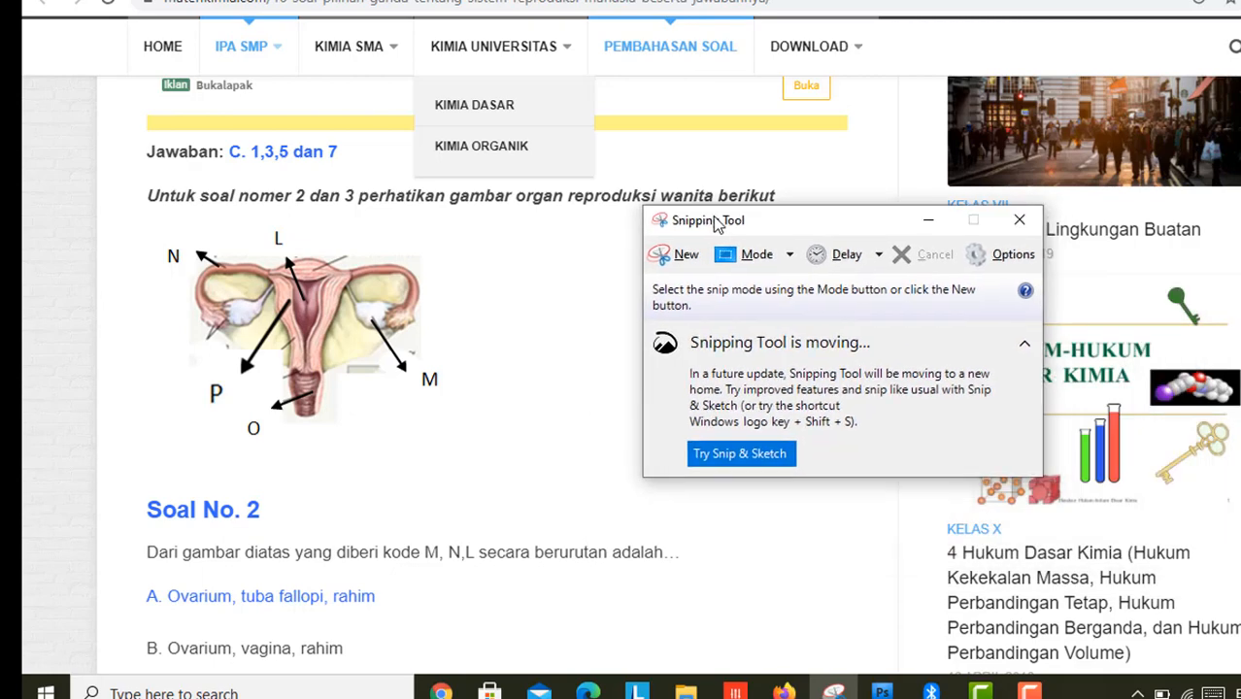
left_click(680, 255)
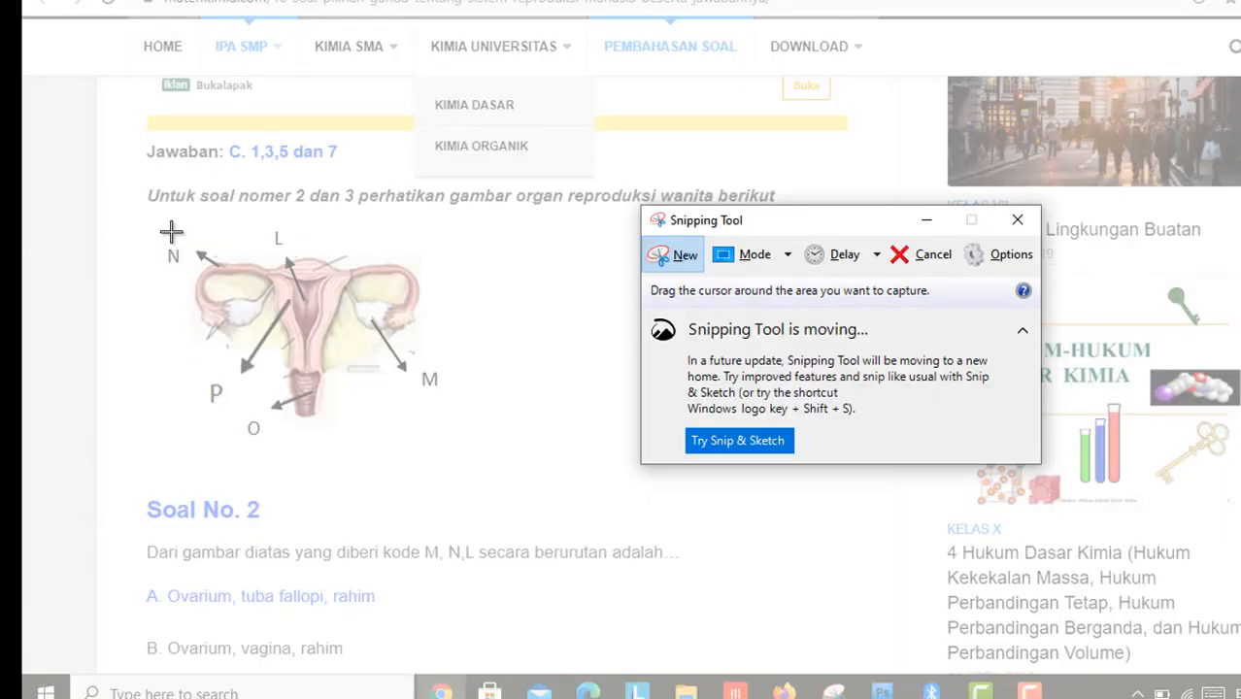
left_click_drag(144, 222, 457, 451)
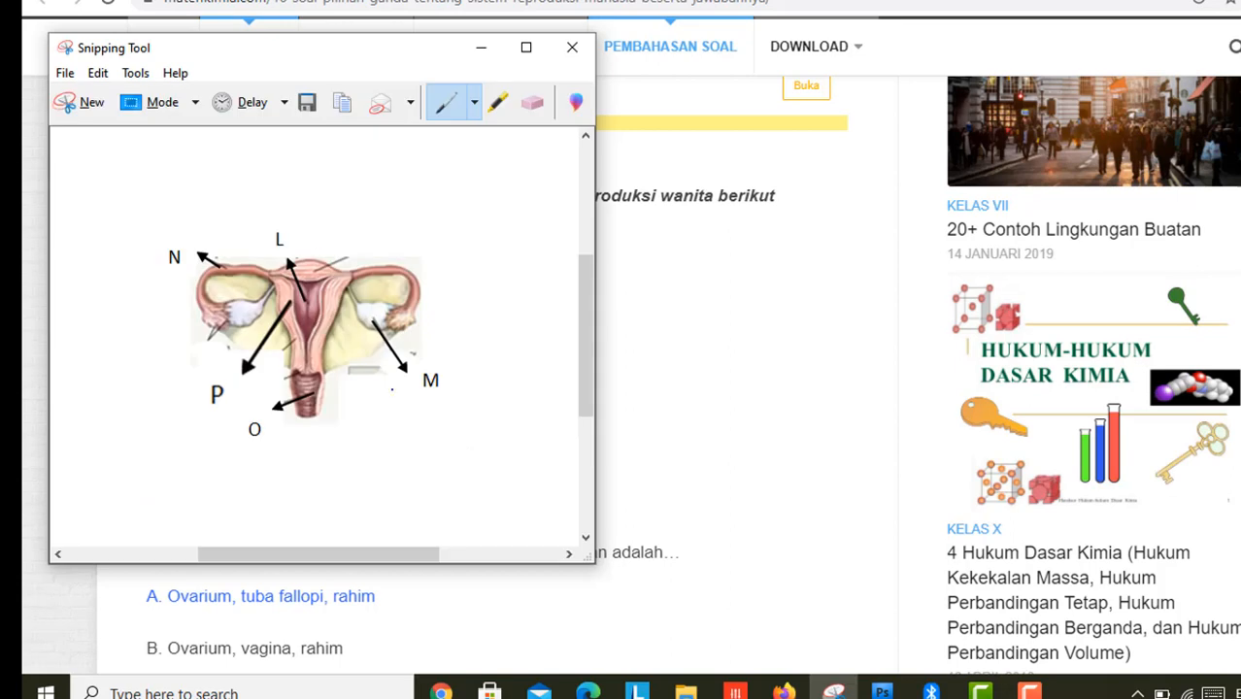
Step: Save the snip as 'ovarium' in Documents and go back to the form
left_click(64, 74)
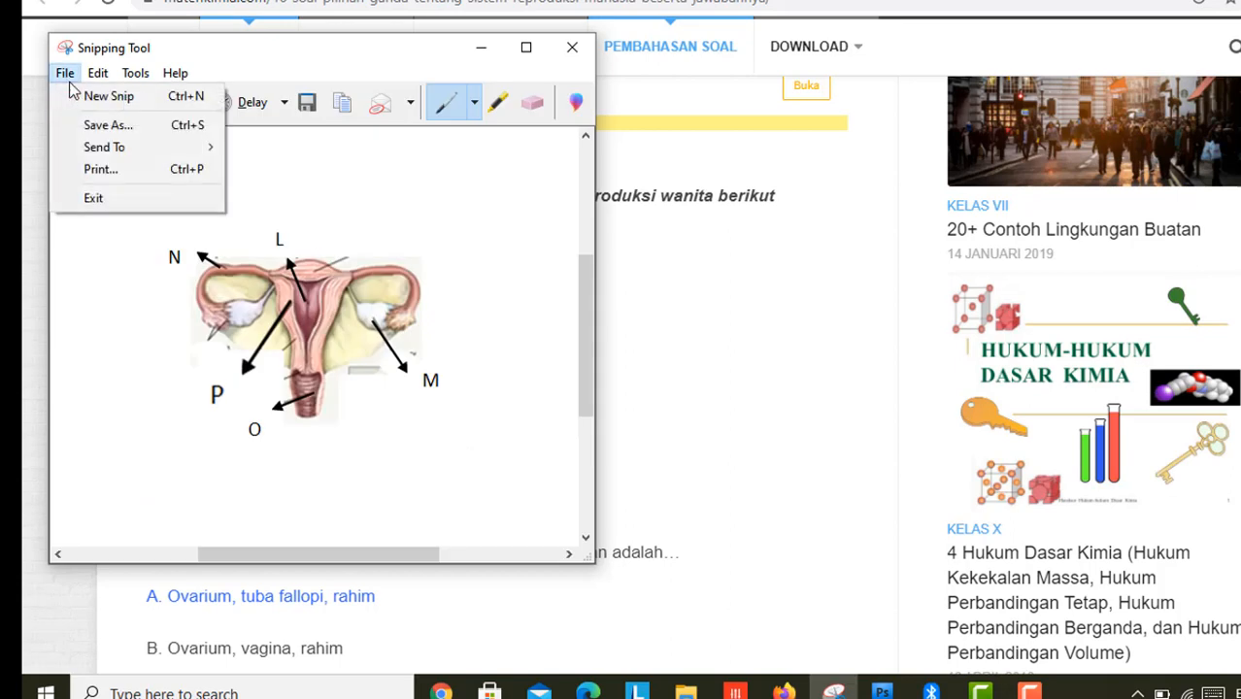
left_click(100, 135)
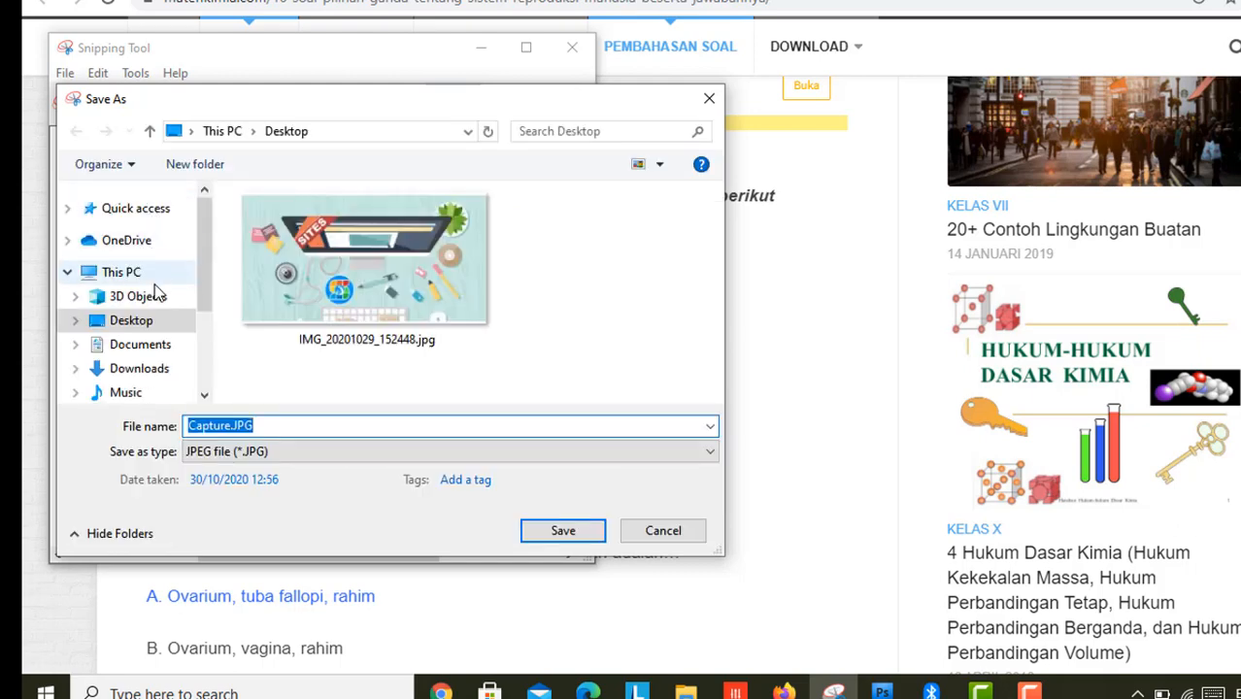
left_click(148, 346)
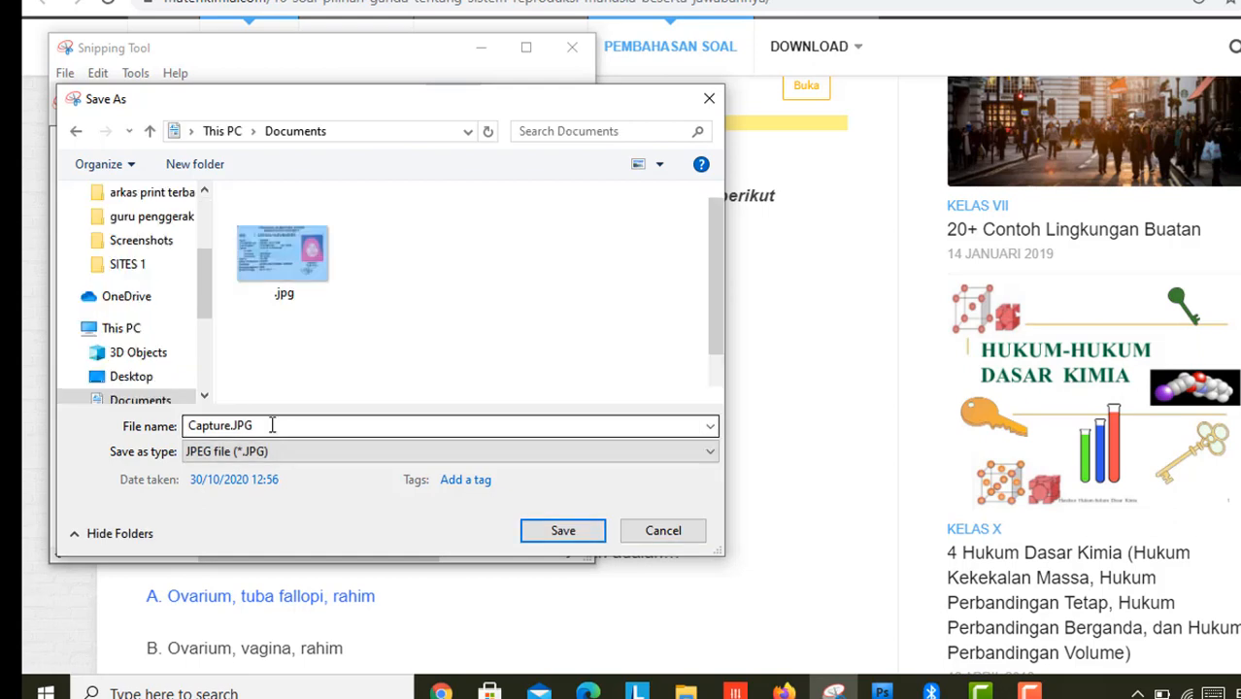
type("ovarium")
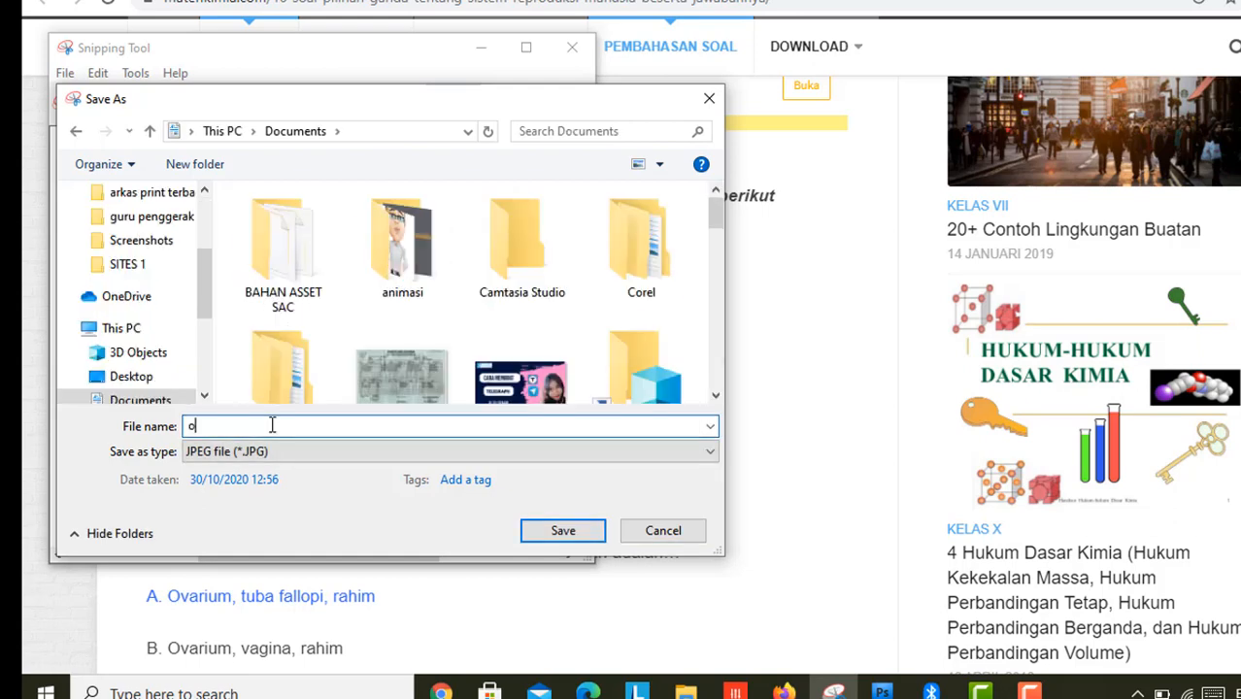
left_click(532, 537)
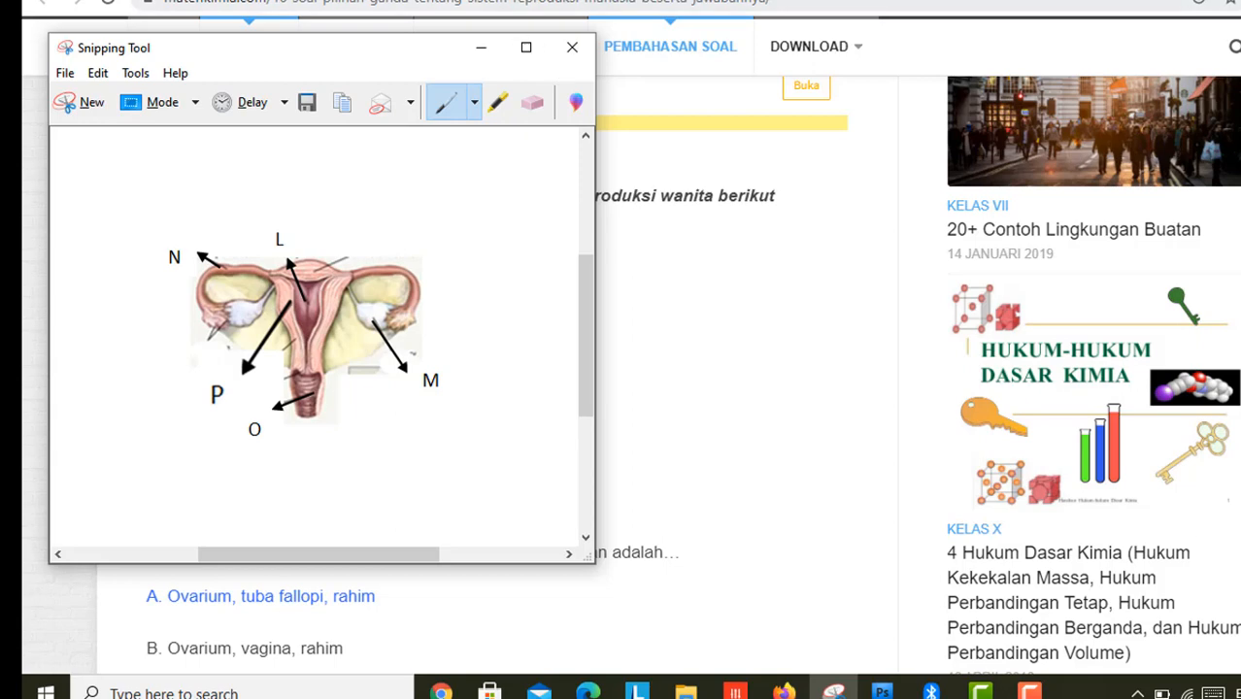
left_click(505, 0)
mouse_move(562, 530)
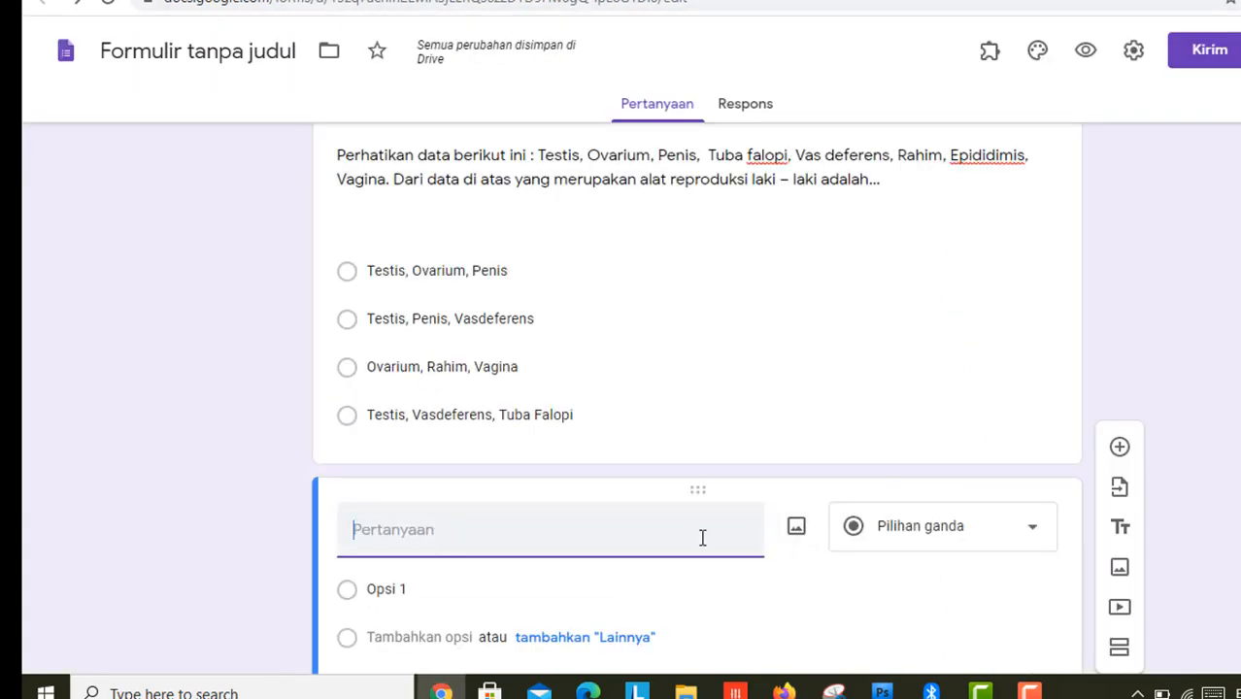
Step: Upload ovarium.JPG from Documents as the new question's image
left_click(797, 529)
left_click(525, 0)
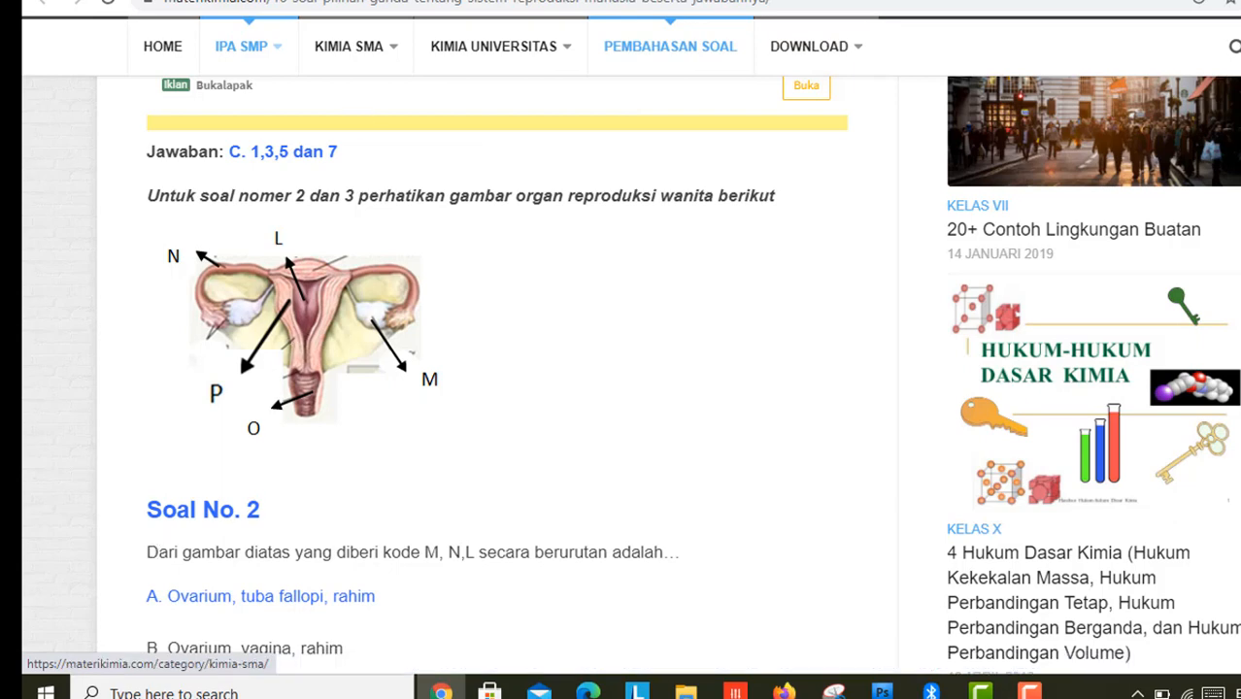
left_click(359, 0)
mouse_move(808, 530)
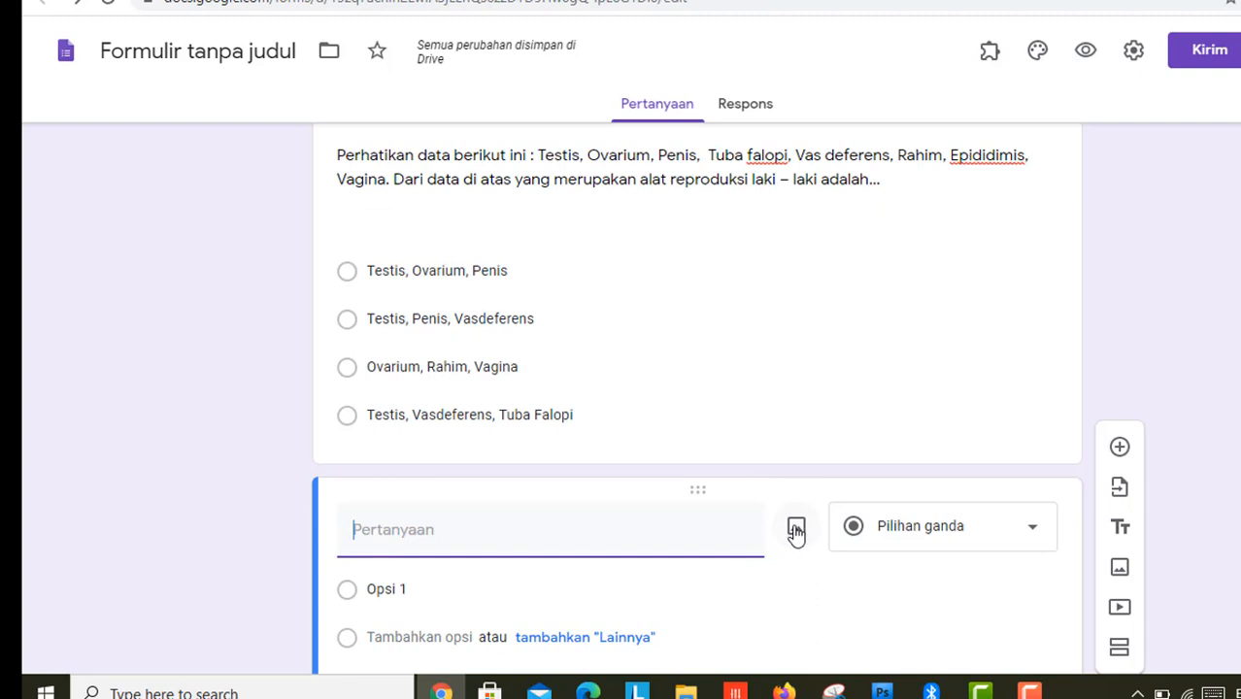
left_click(796, 530)
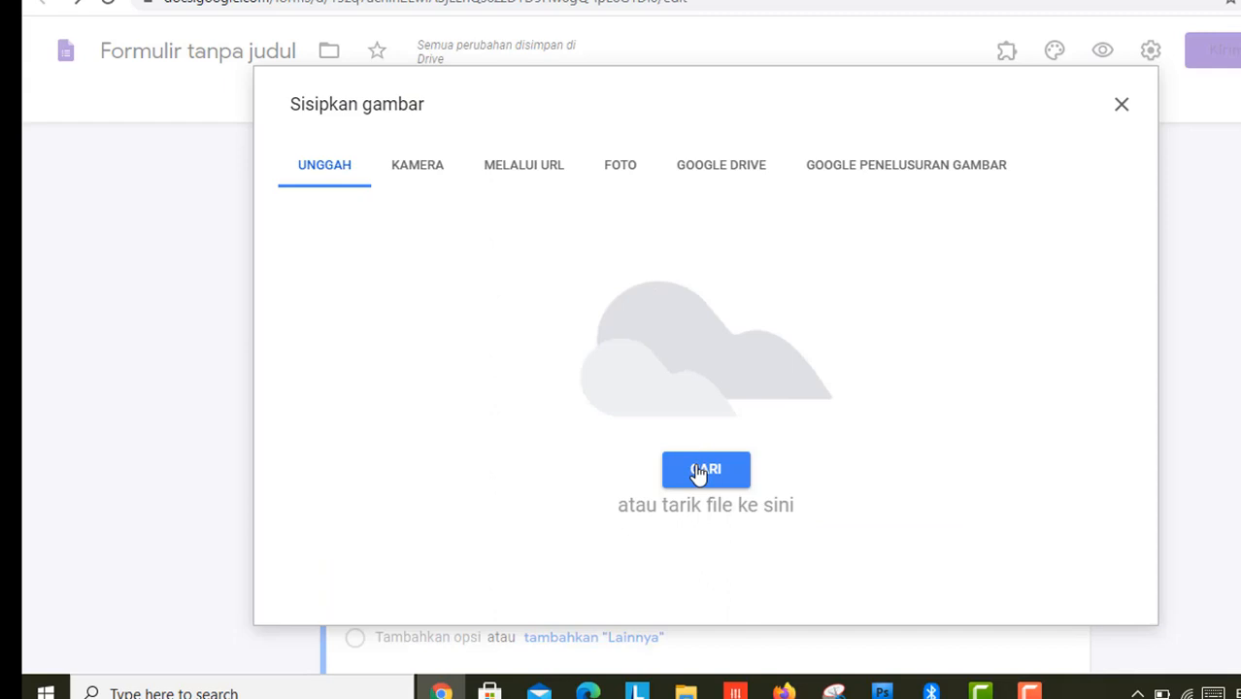
left_click(699, 472)
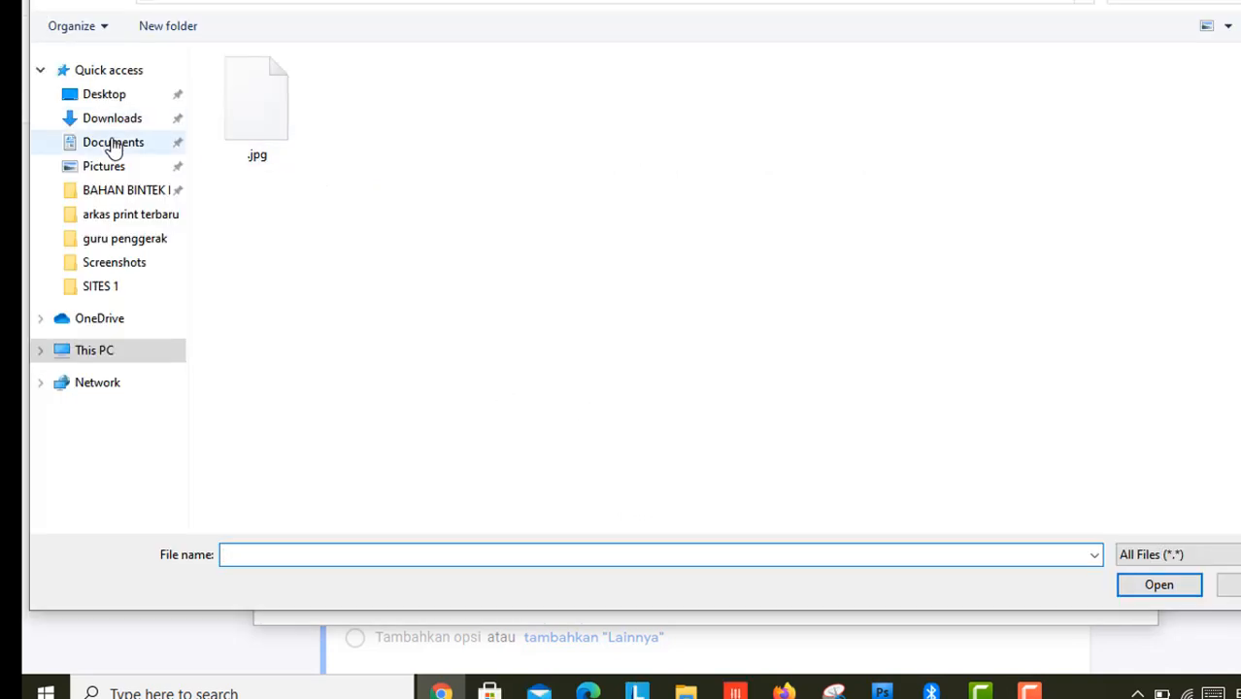
left_click(113, 144)
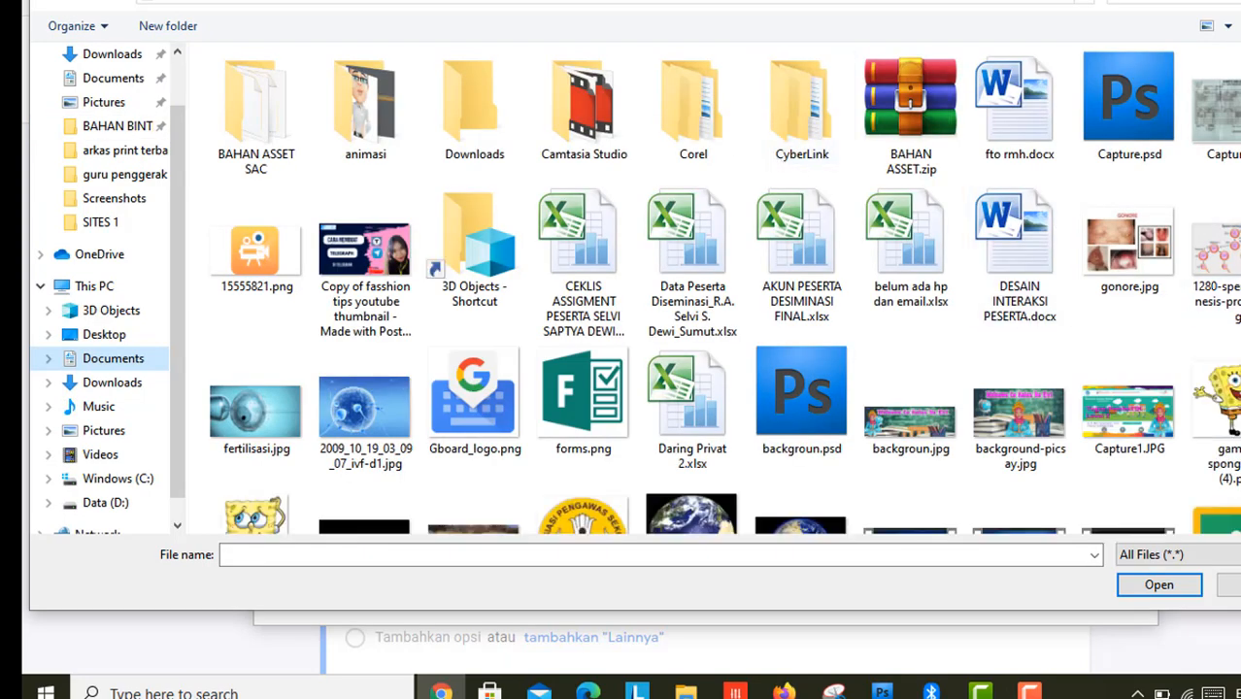
scroll(1117, 63, "down", 10)
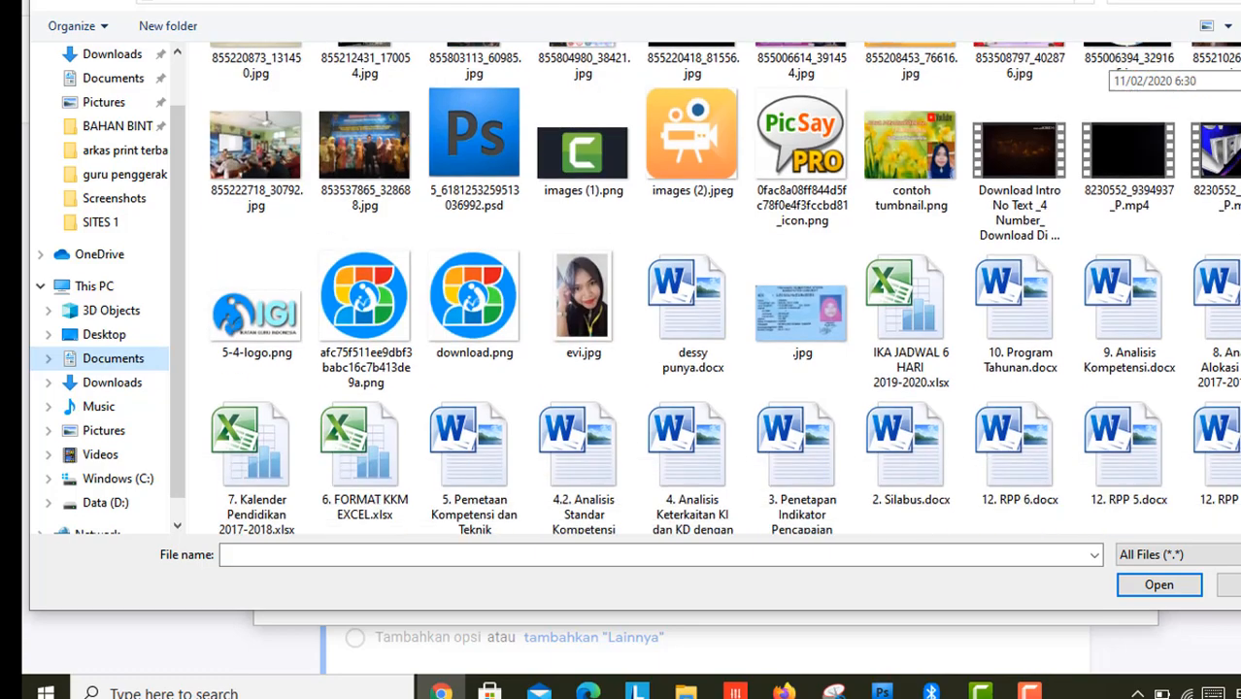
scroll(1117, 63, "down", 3)
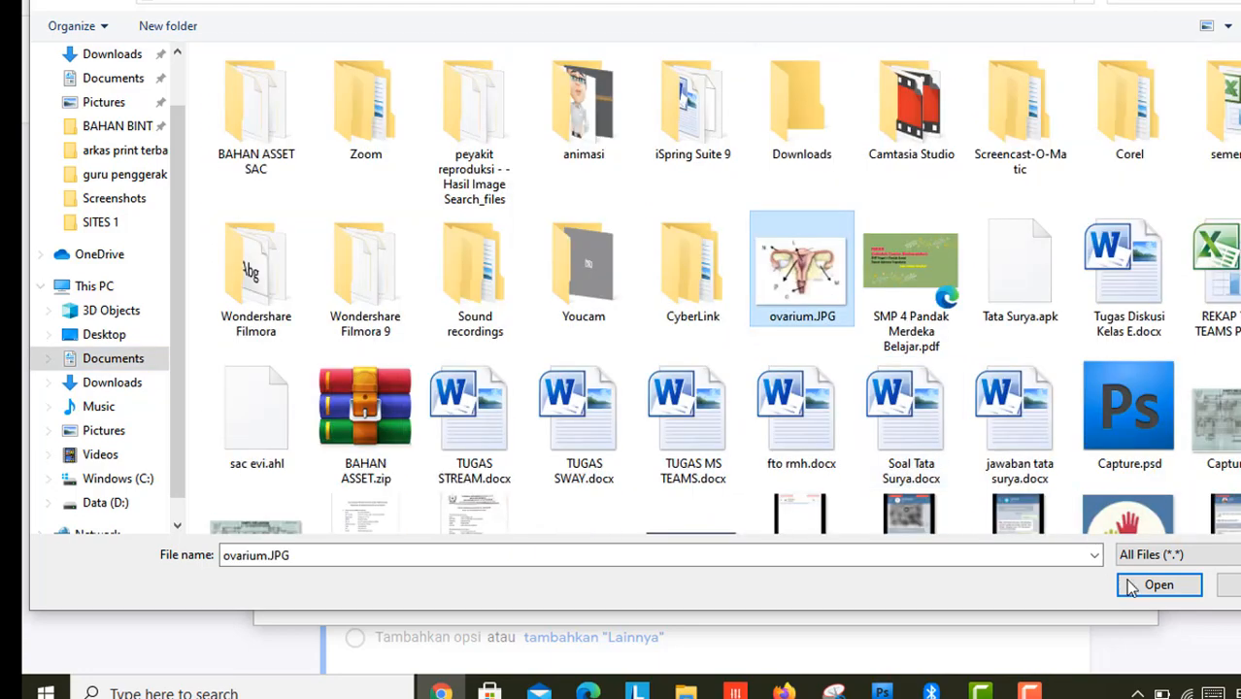
left_click(1135, 587)
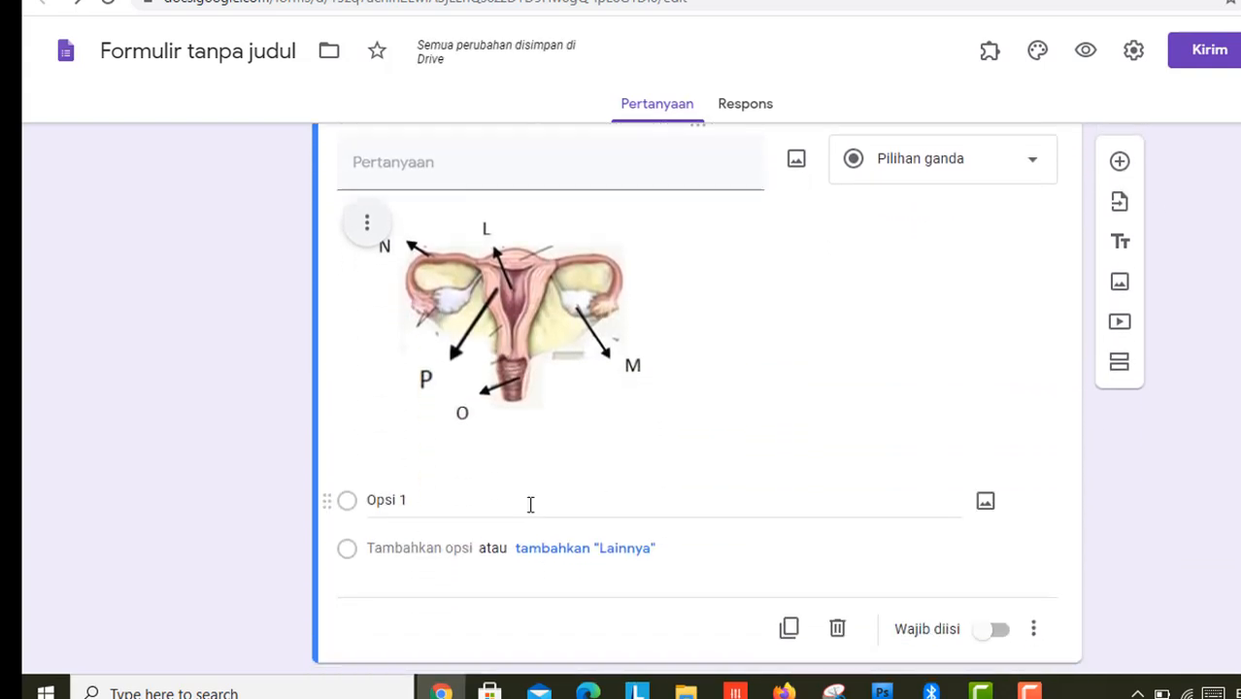
Step: Paste the Soal No. 2 sentence as the question text, changing 'diatas' to 'dibawah'
left_click(377, 167)
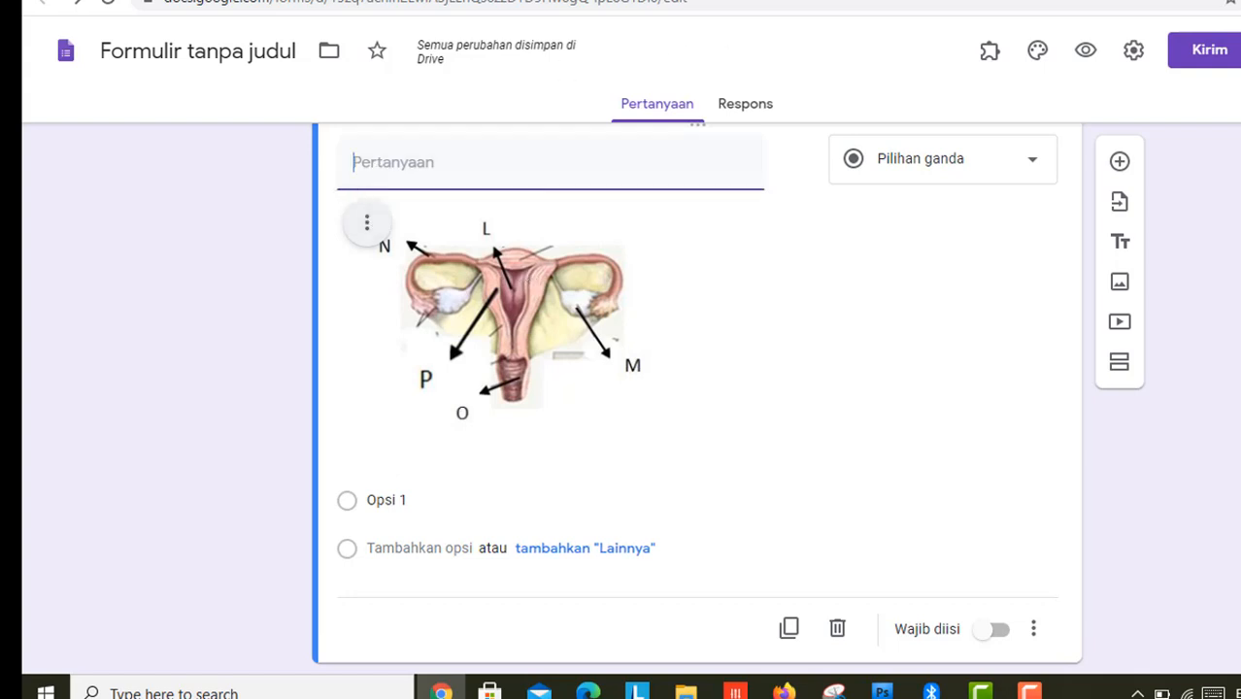
left_click(437, 1)
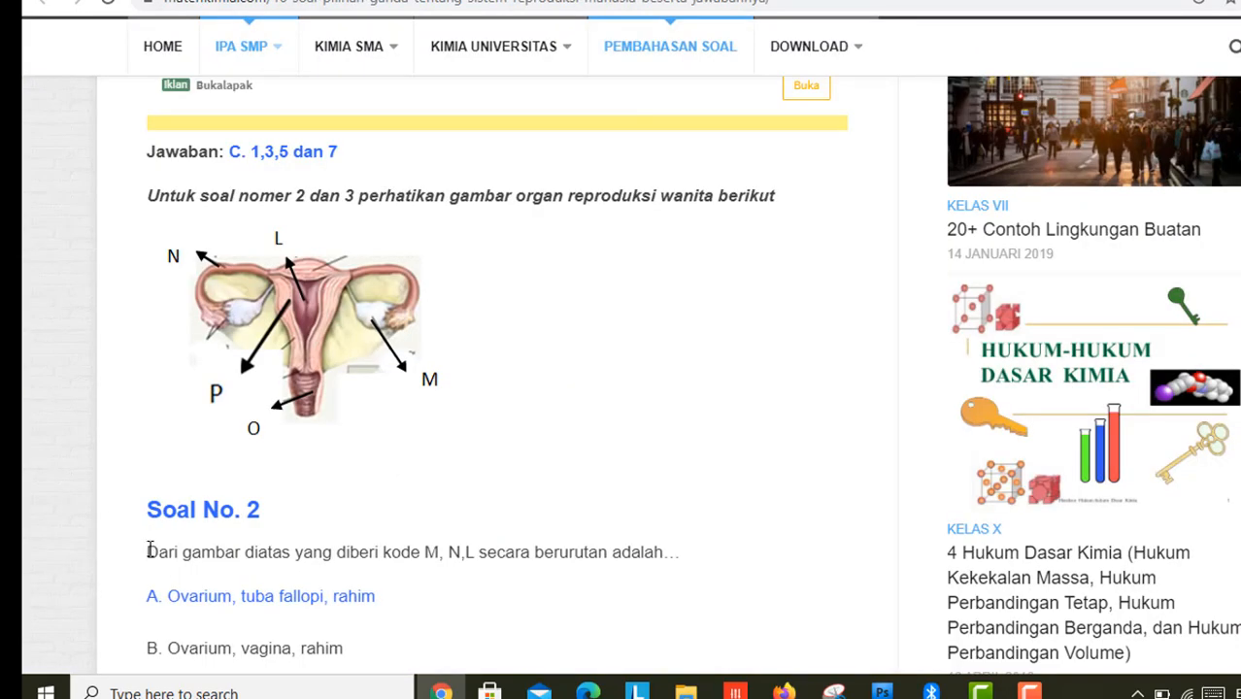
left_click_drag(148, 551, 707, 546)
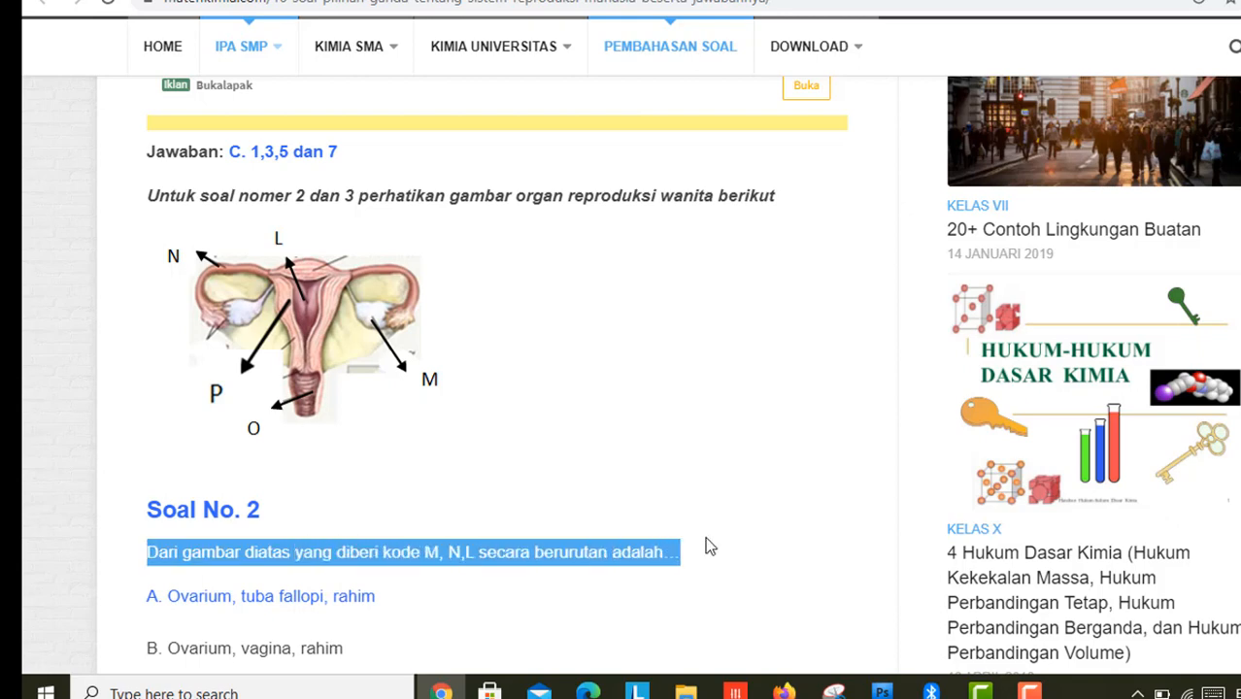
left_click(486, 1)
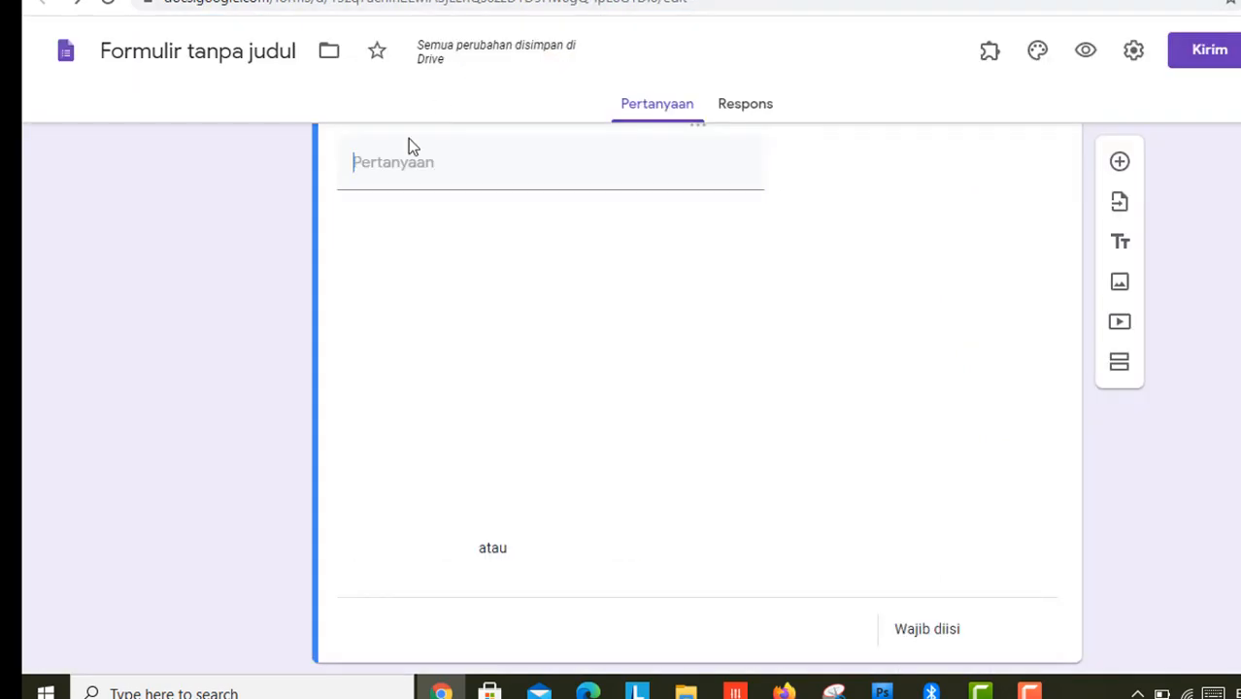
type("Dari gambar diatas yang diberi kode M, N,L secara berurutan adalah...")
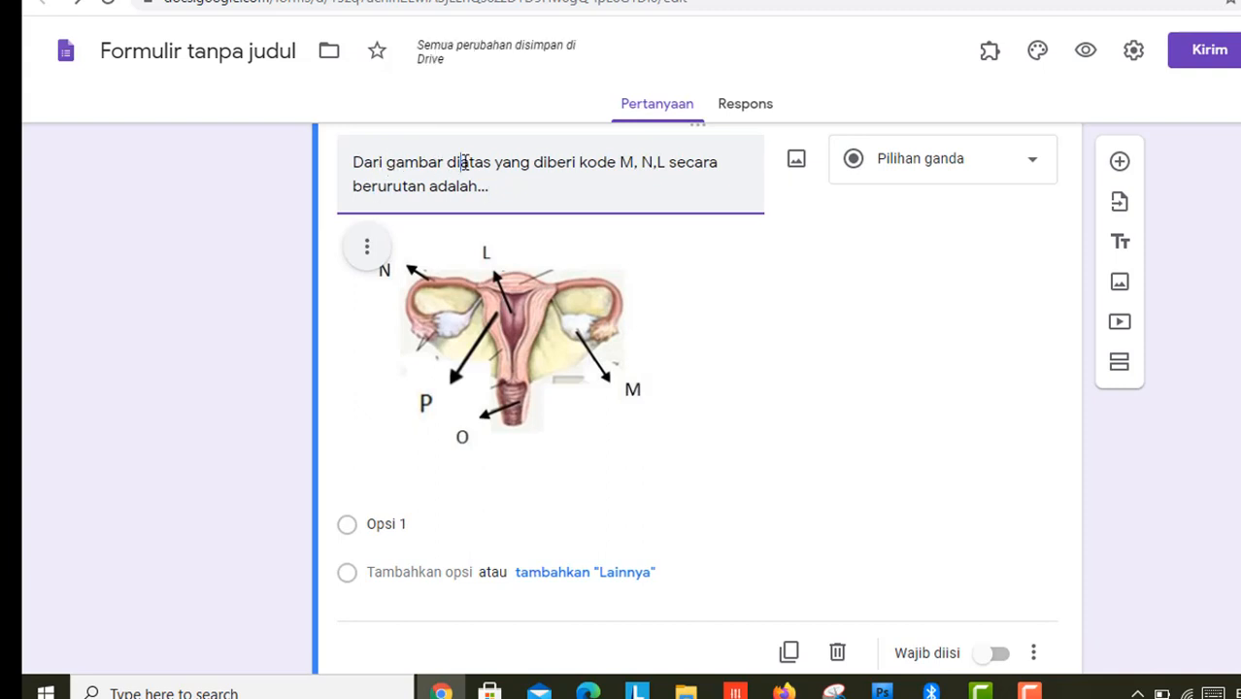
left_click_drag(461, 162, 487, 163)
type("bawah")
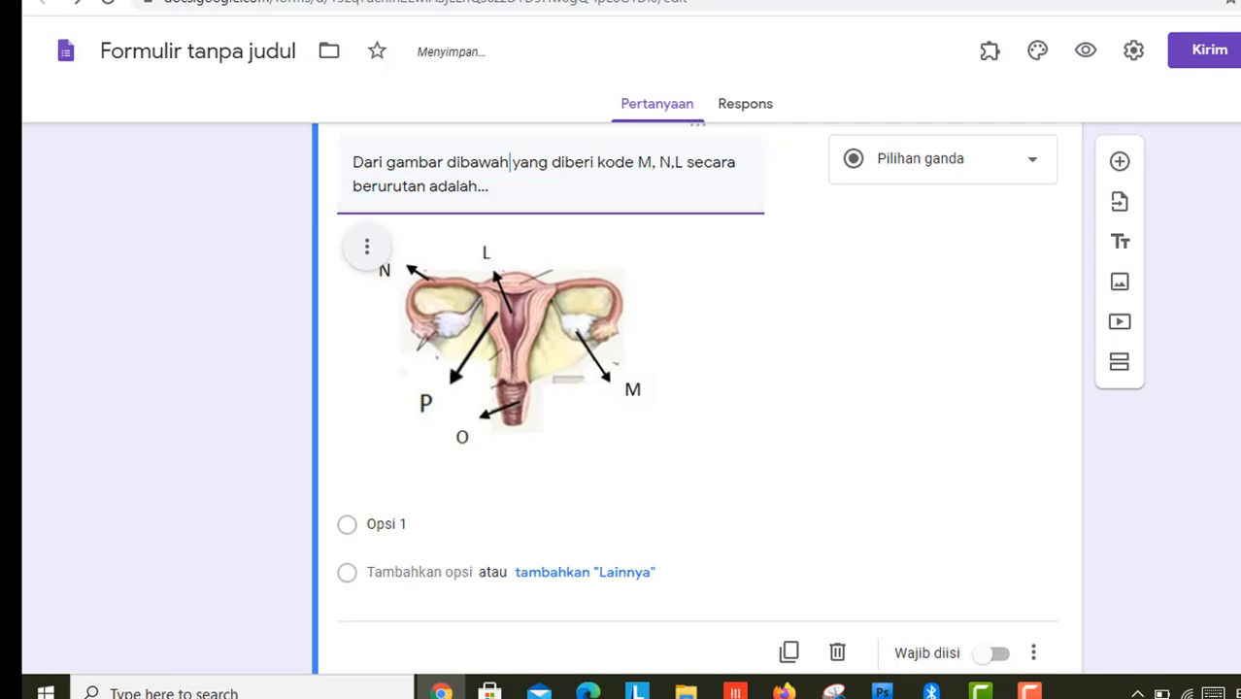
Step: Paste options A and B, delete the blank extra options, and remove the B. prefix
key("ctrl+Tab")
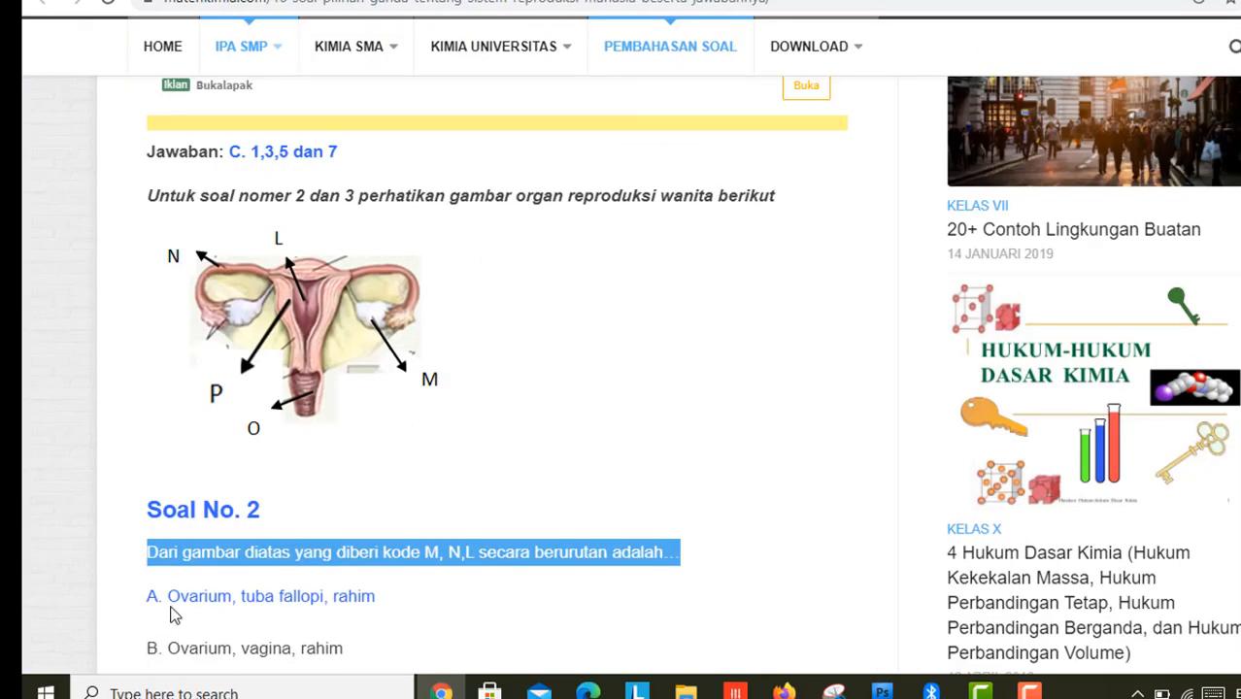
left_click_drag(171, 596, 342, 358)
key("ctrl+c")
scroll(236, 590, "down", 3)
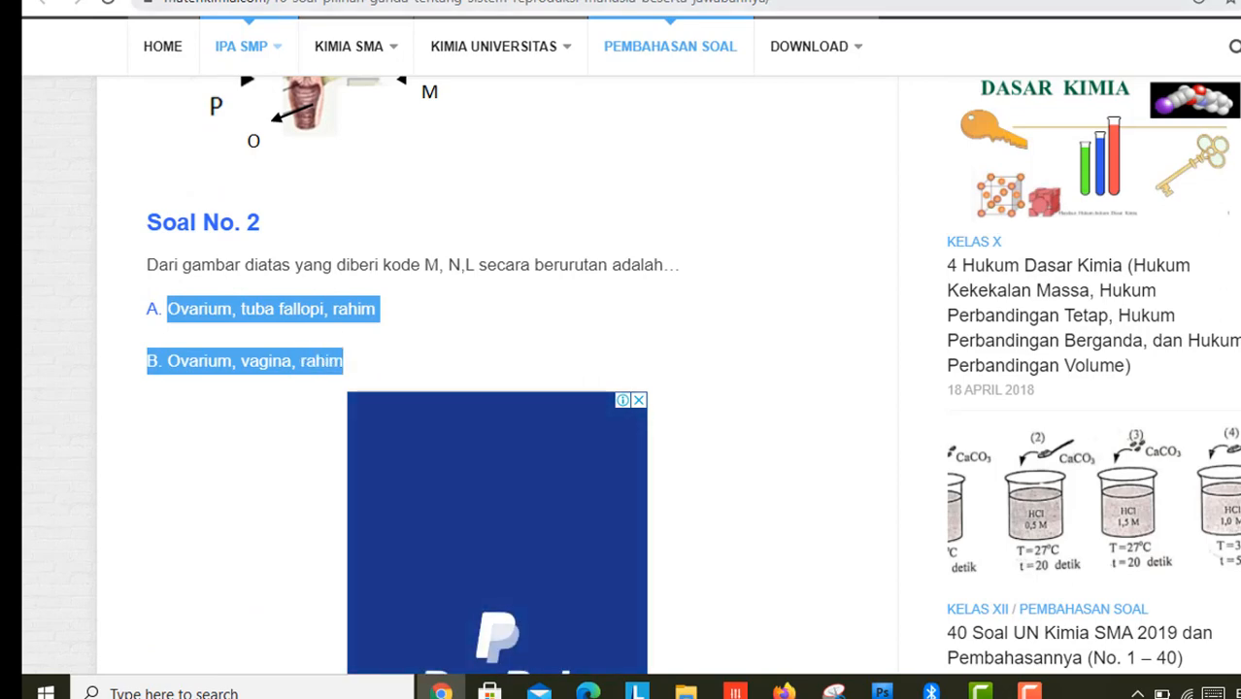
key("ctrl+Tab")
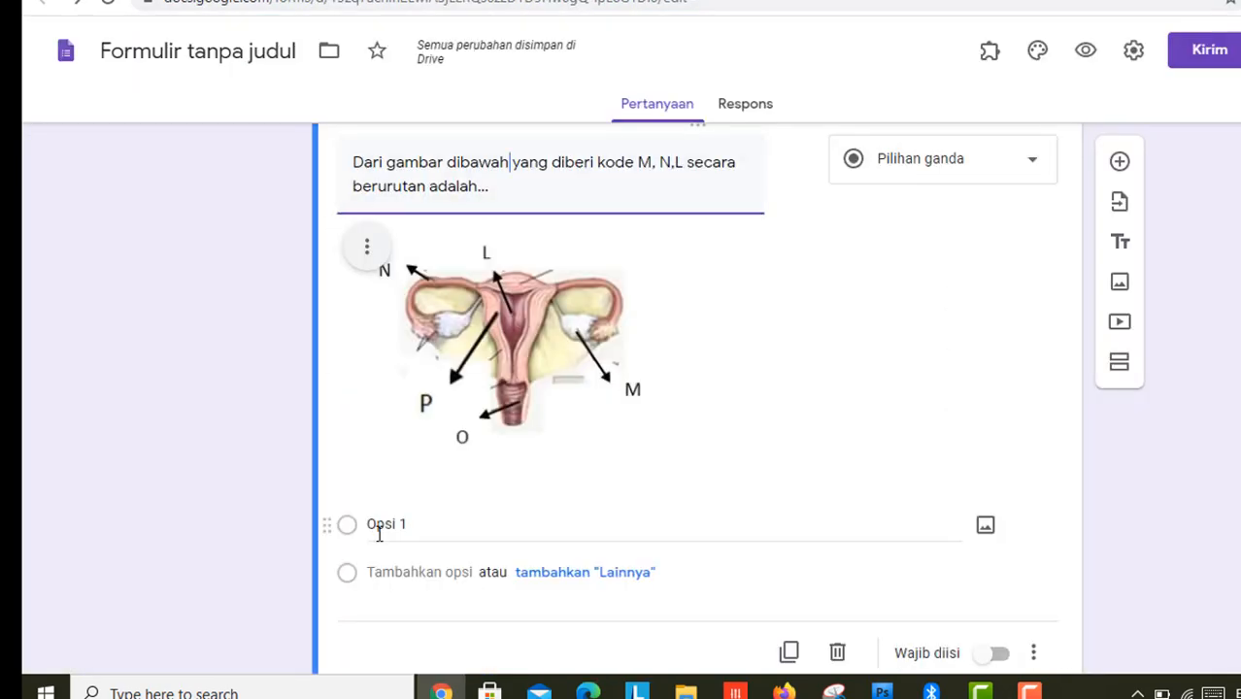
left_click(379, 529)
key("ctrl+v")
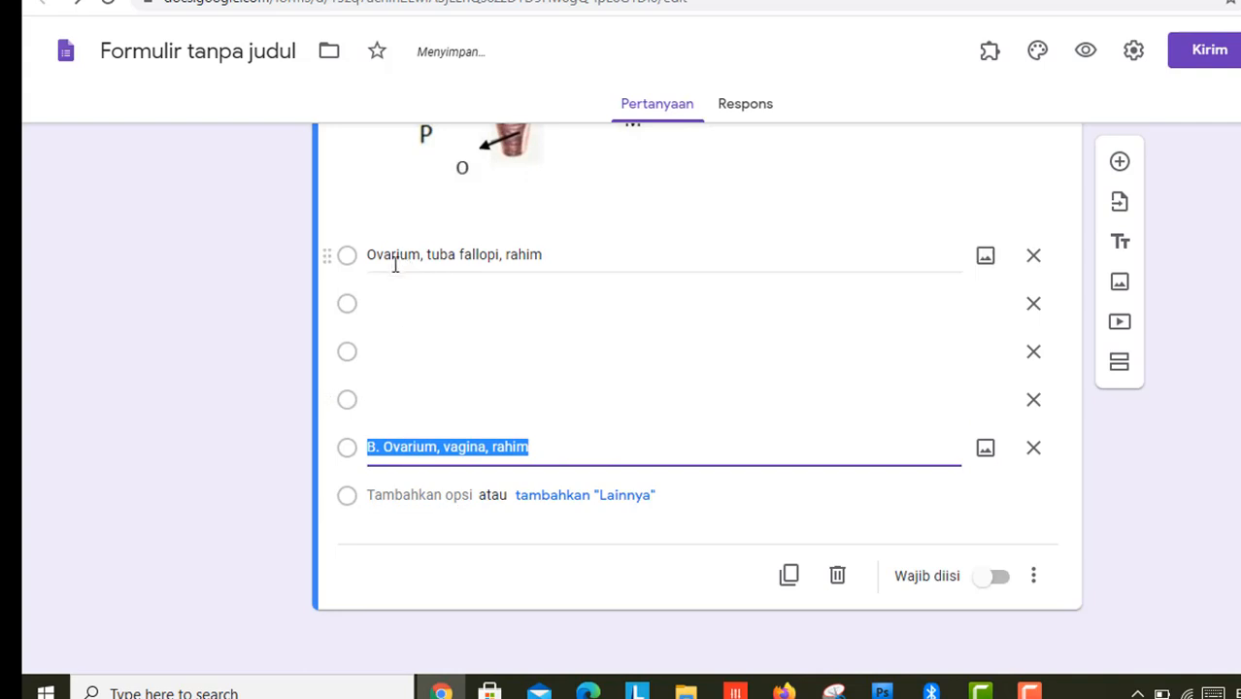
left_click(1033, 303)
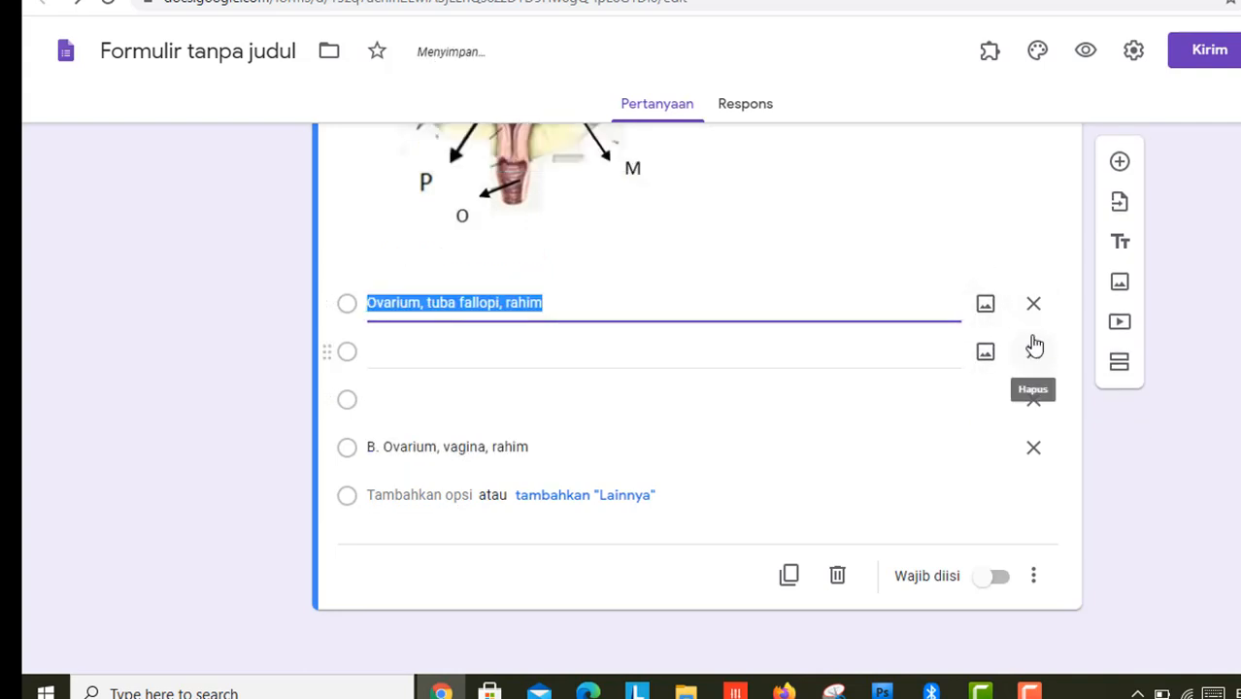
left_click(1034, 351)
left_click(1037, 398)
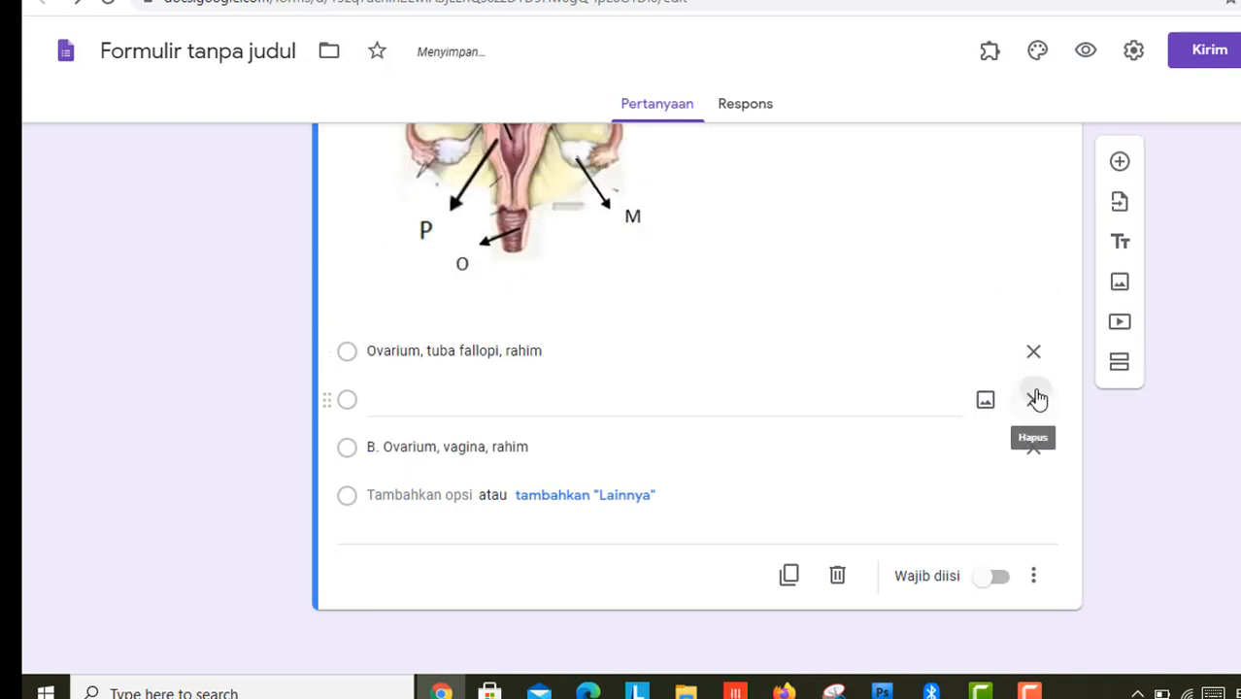
left_click(384, 448)
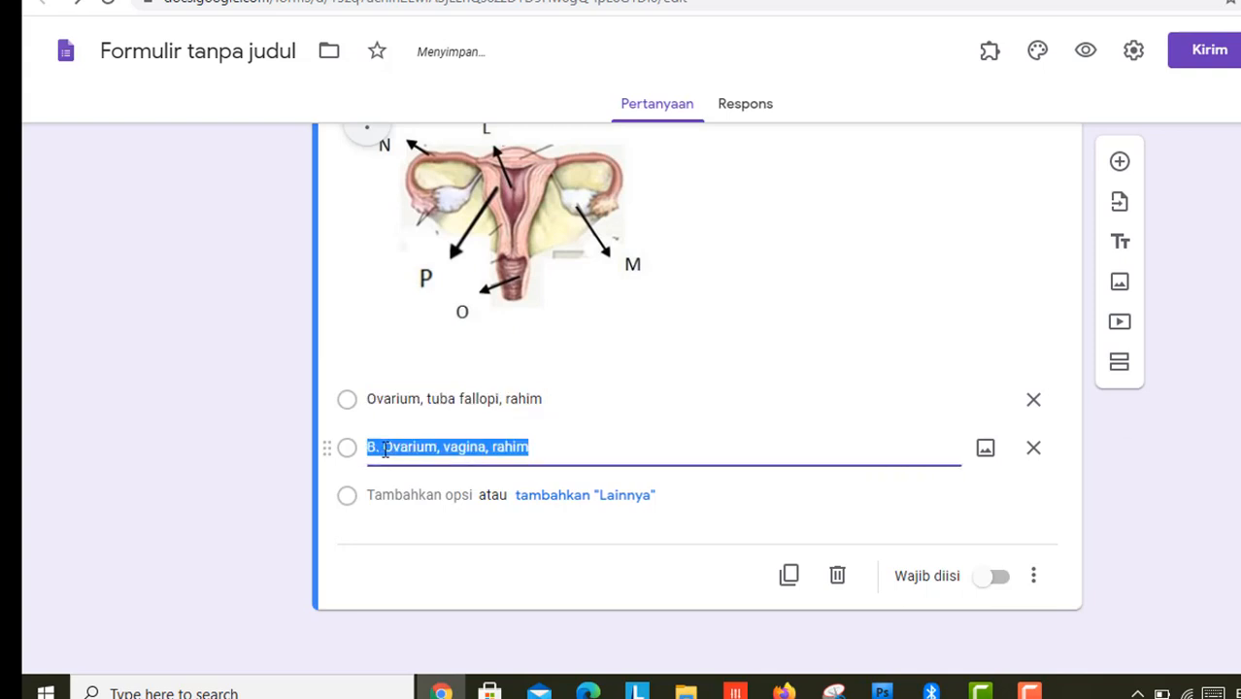
left_click(384, 448)
key("BackSpace")
key("BackSpace")
key("BackSpace")
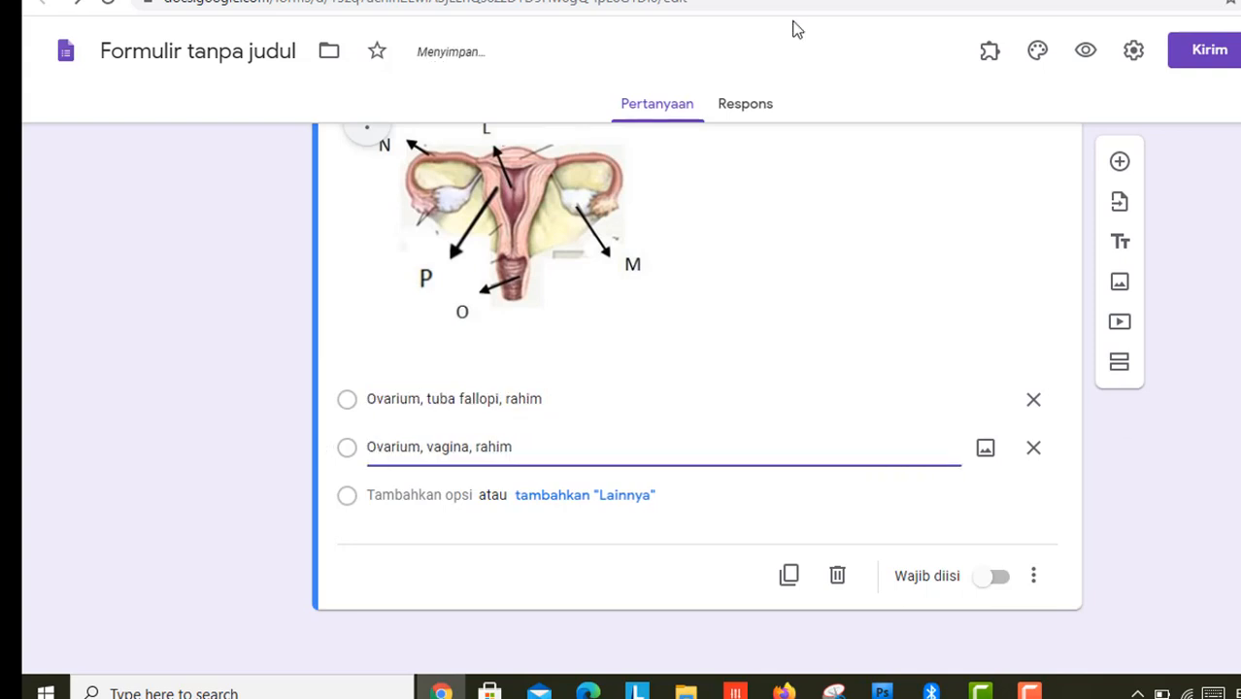
Step: Paste options C and D, delete the empty option, and strip 'D.' from 'Rahim, tuba fallopi, vagina'
key("ctrl+Tab")
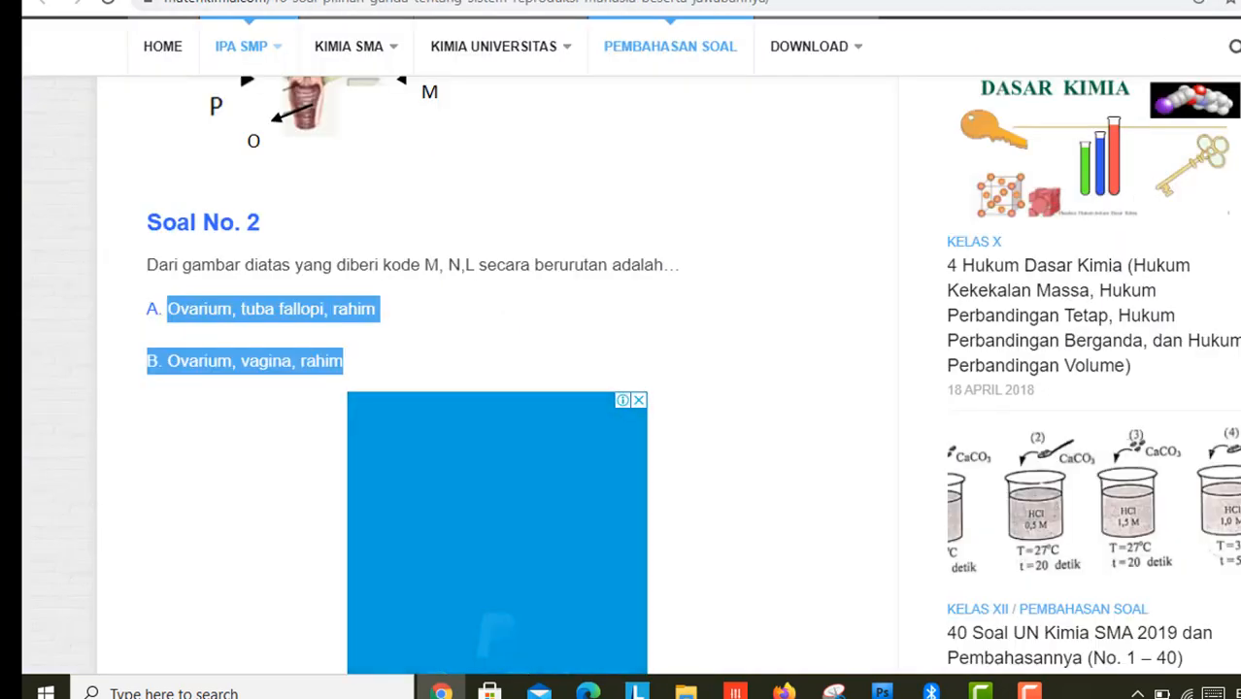
scroll(497, 374, "down", 3)
scroll(679, 305, "down", 5)
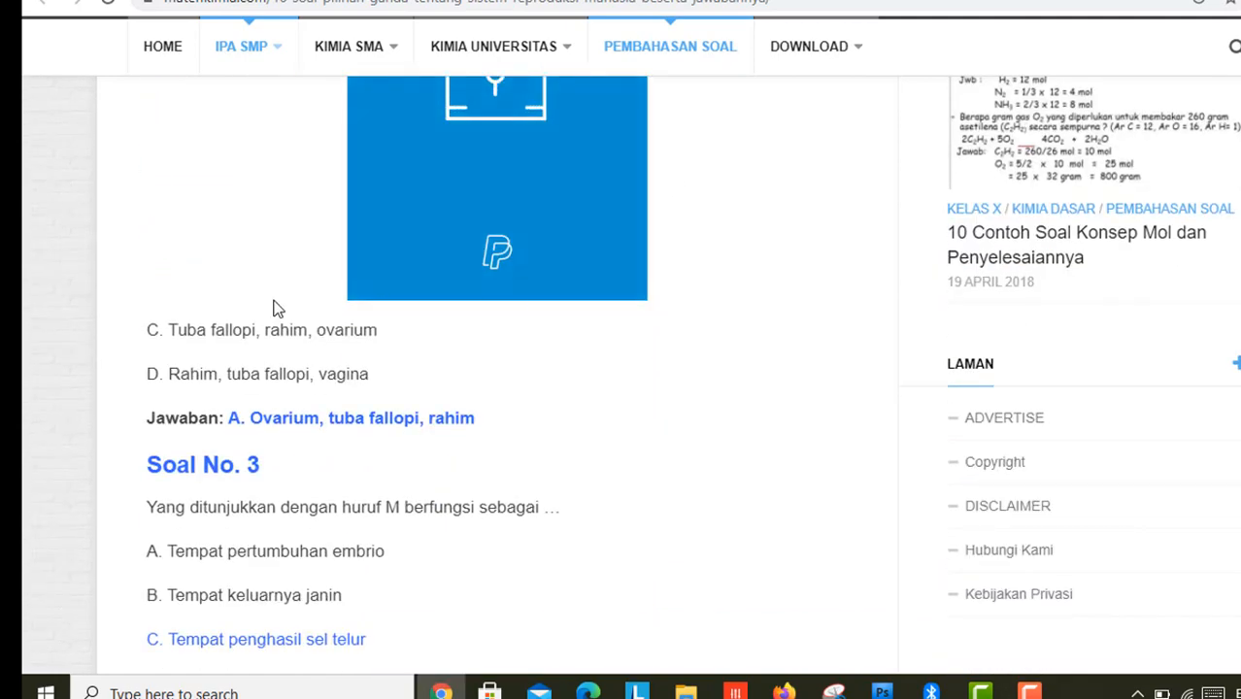
left_click_drag(170, 330, 368, 367)
key("ctrl+c")
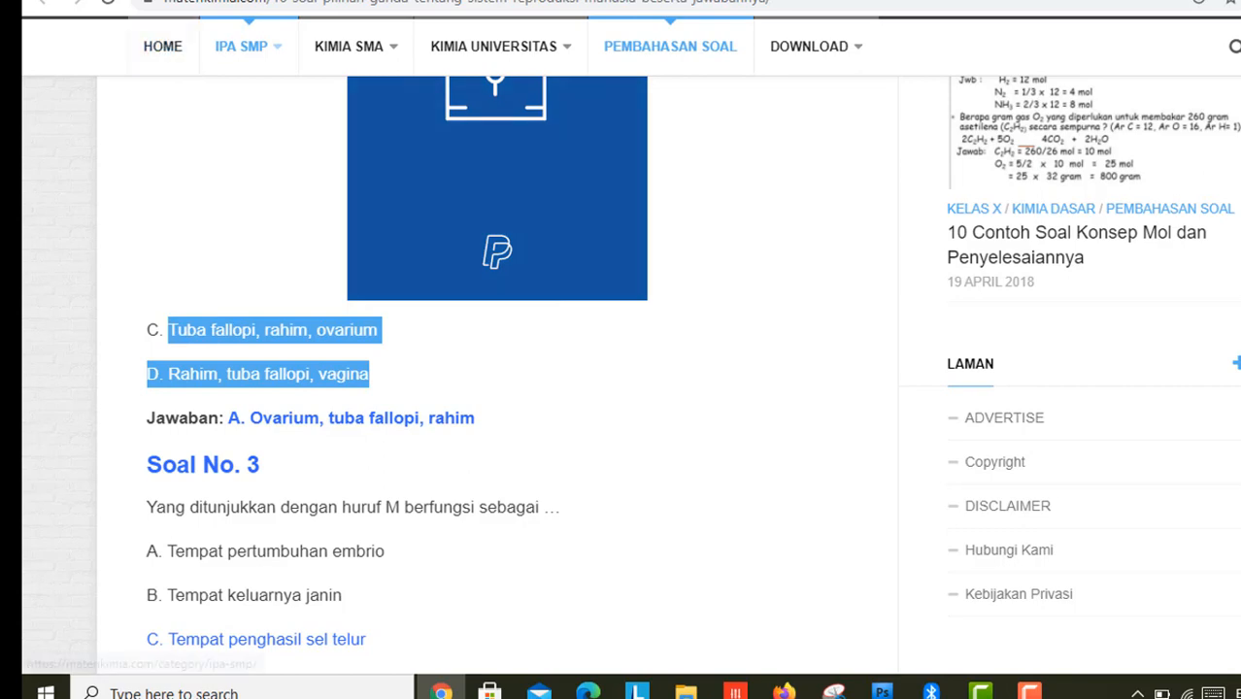
left_click(582, 0)
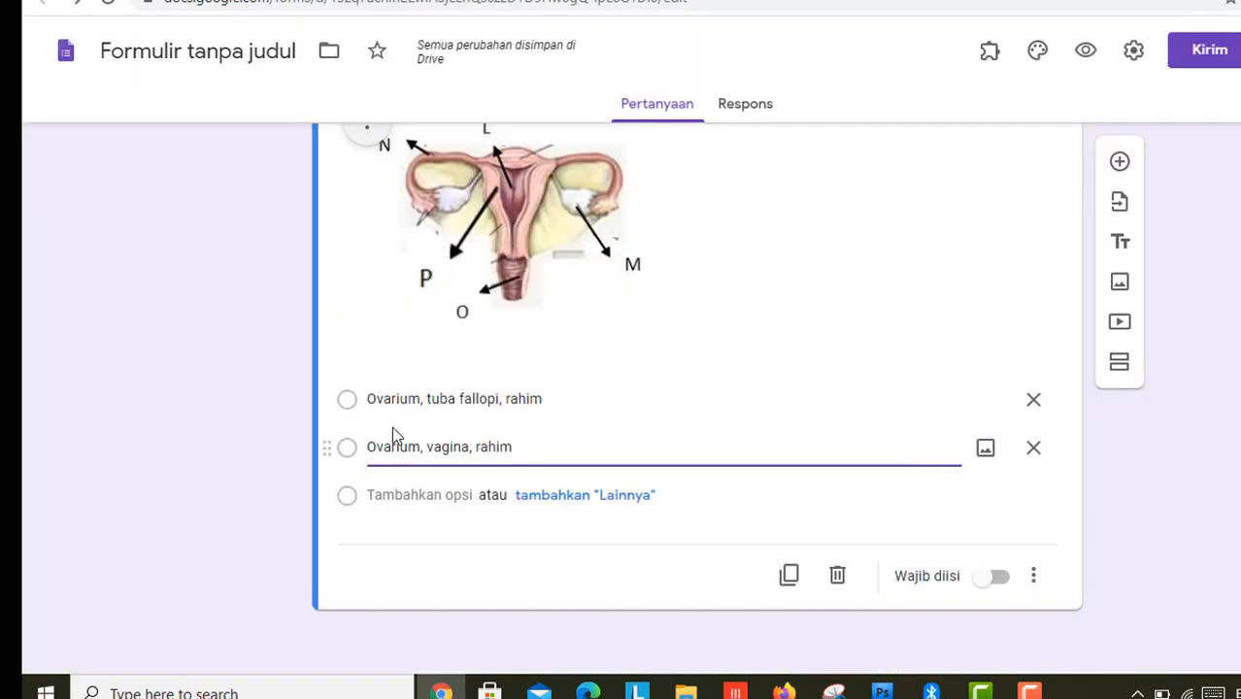
left_click(379, 496)
key("ctrl+v")
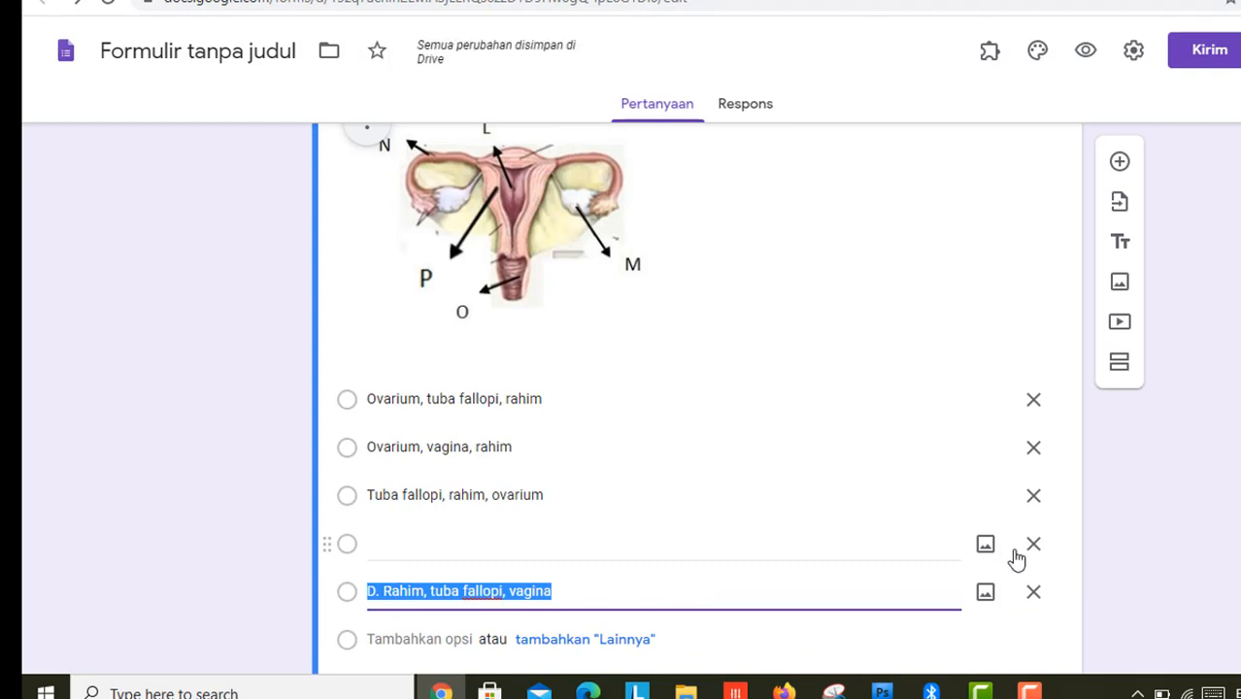
left_click(1037, 550)
left_click(389, 544)
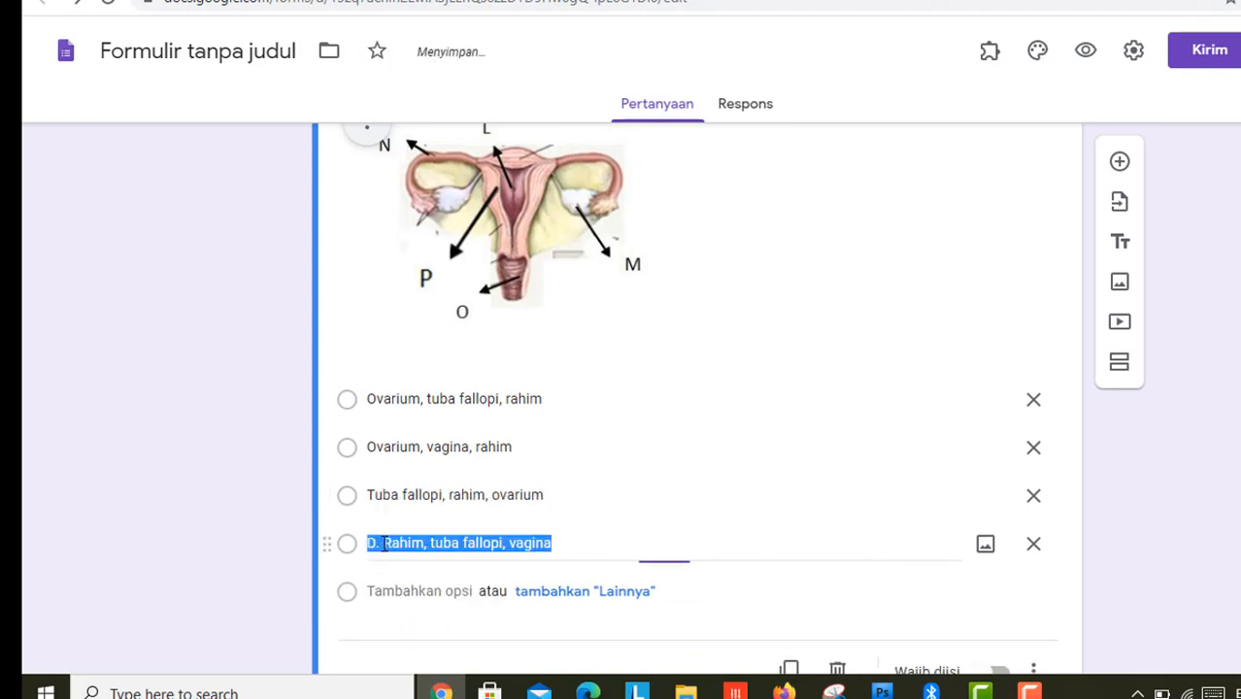
left_click(385, 544)
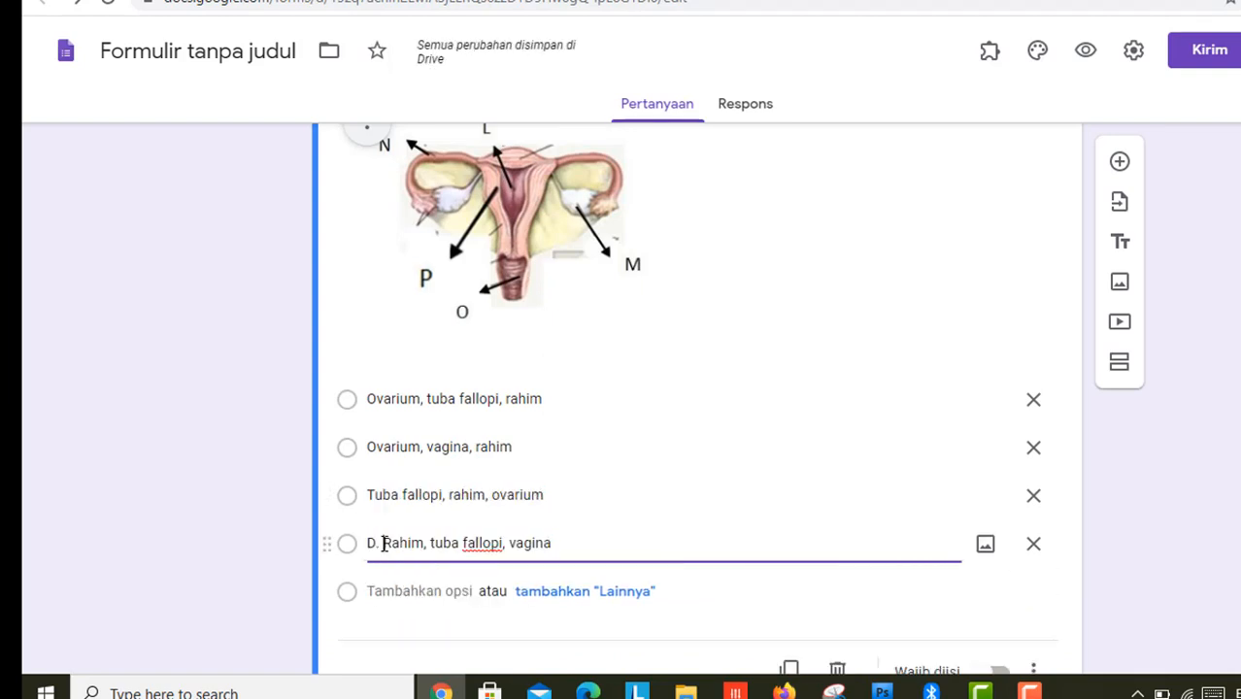
key("BackSpace")
key("BackSpace")
key("BackSpace")
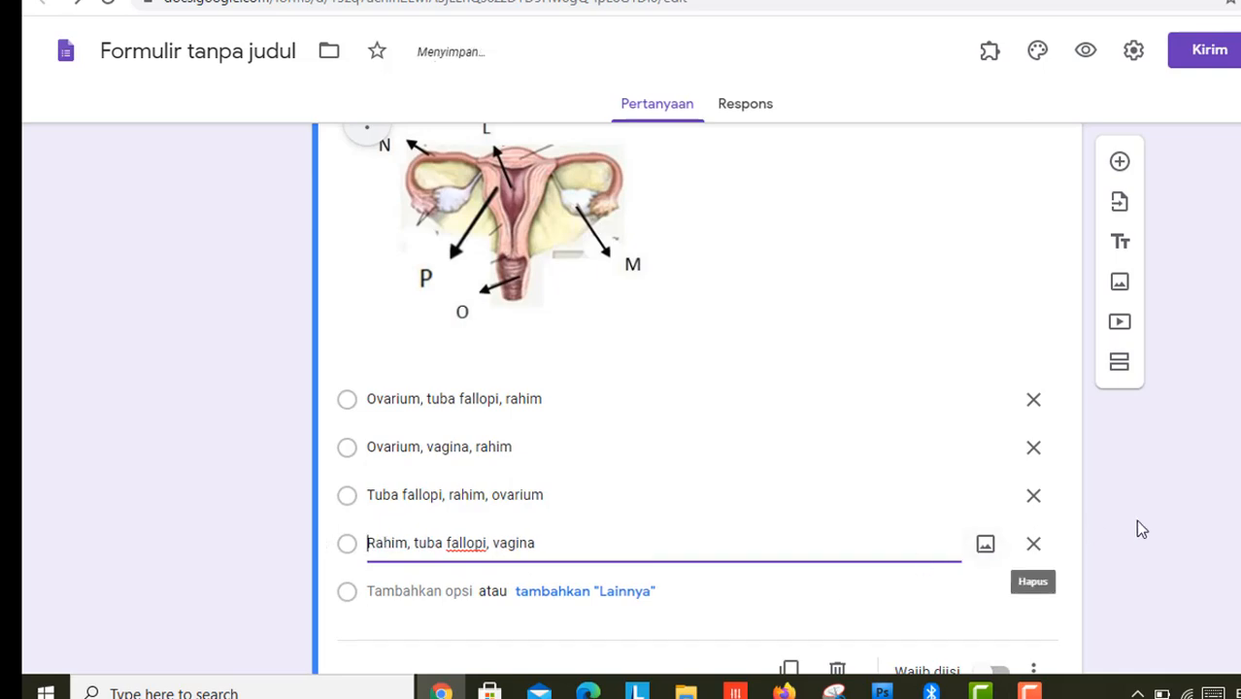
left_click(1138, 527)
key("ctrl+Tab")
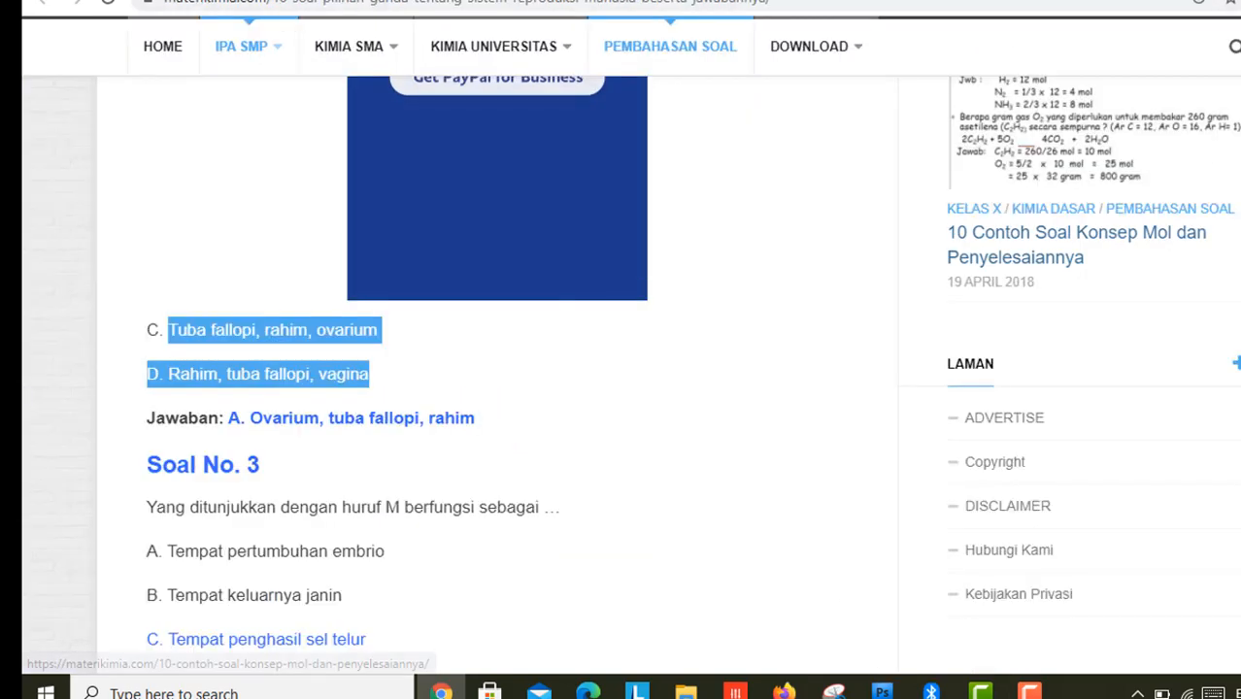
Step: Scroll the quiz articles to reach question 13 and its labelled oogenesis diagram
scroll(497, 408, "down", 2)
scroll(588, 182, "down", 1)
scroll(589, 183, "up", 1)
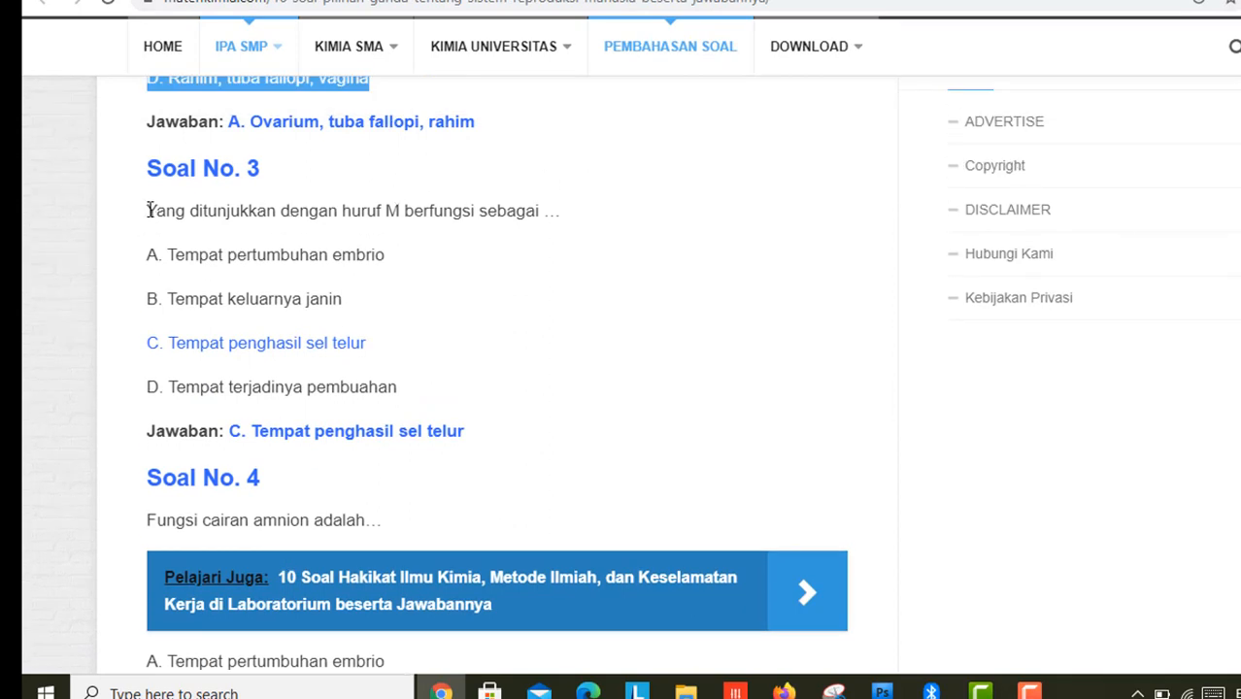
left_click_drag(148, 211, 304, 215)
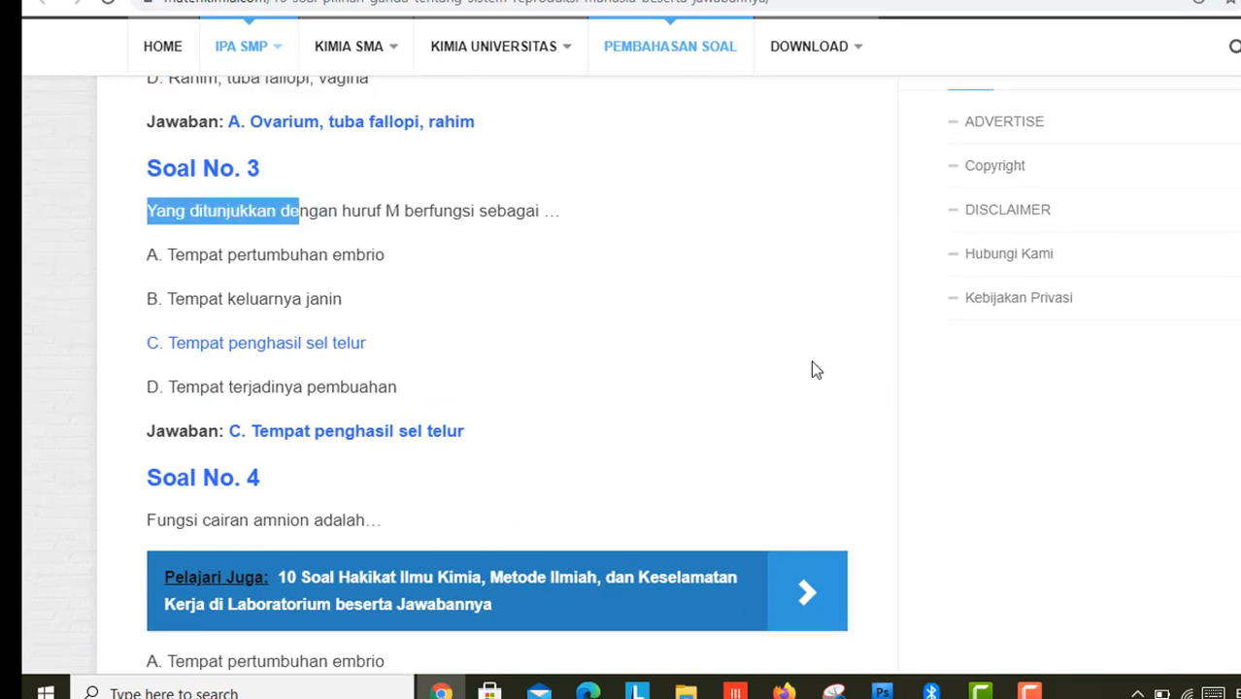
scroll(497, 388, "down", 12)
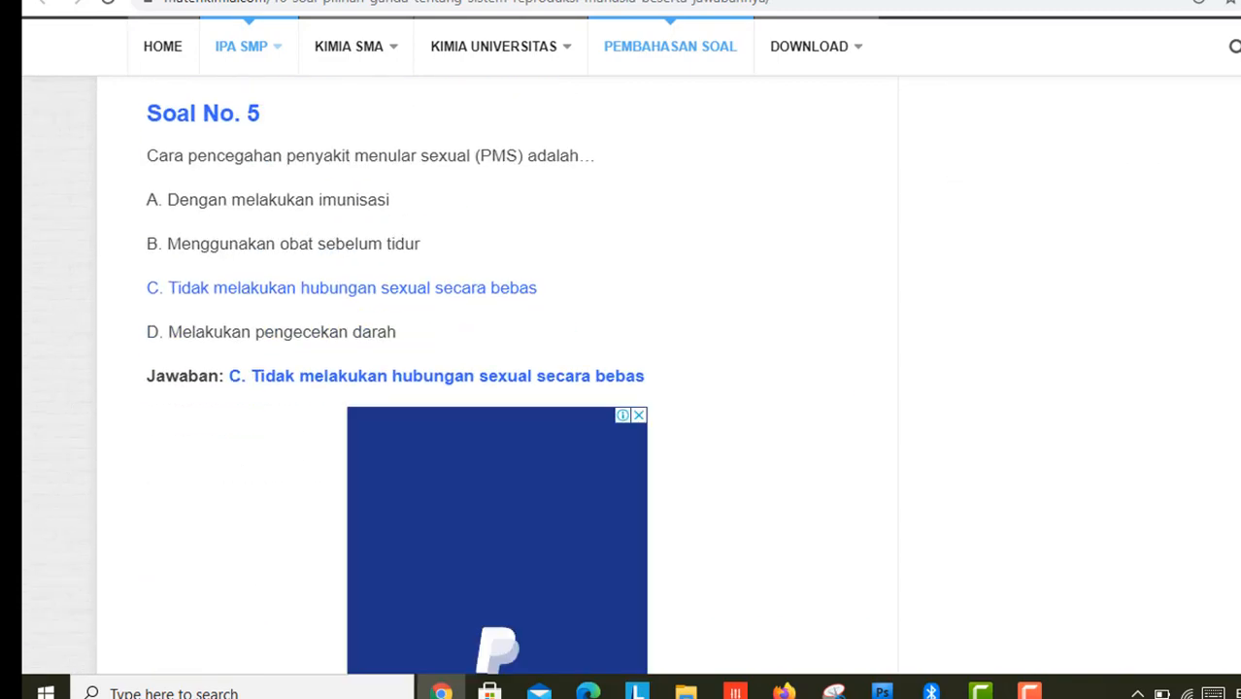
scroll(497, 388, "up", 15)
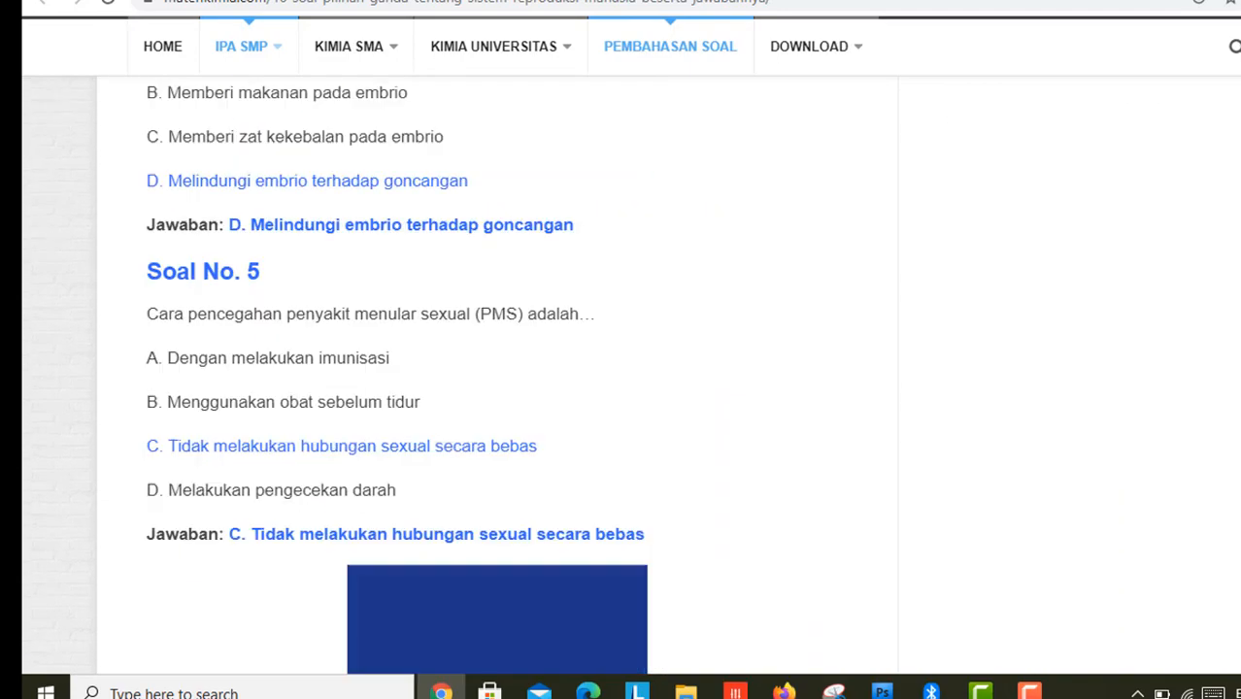
scroll(497, 389, "up", 10)
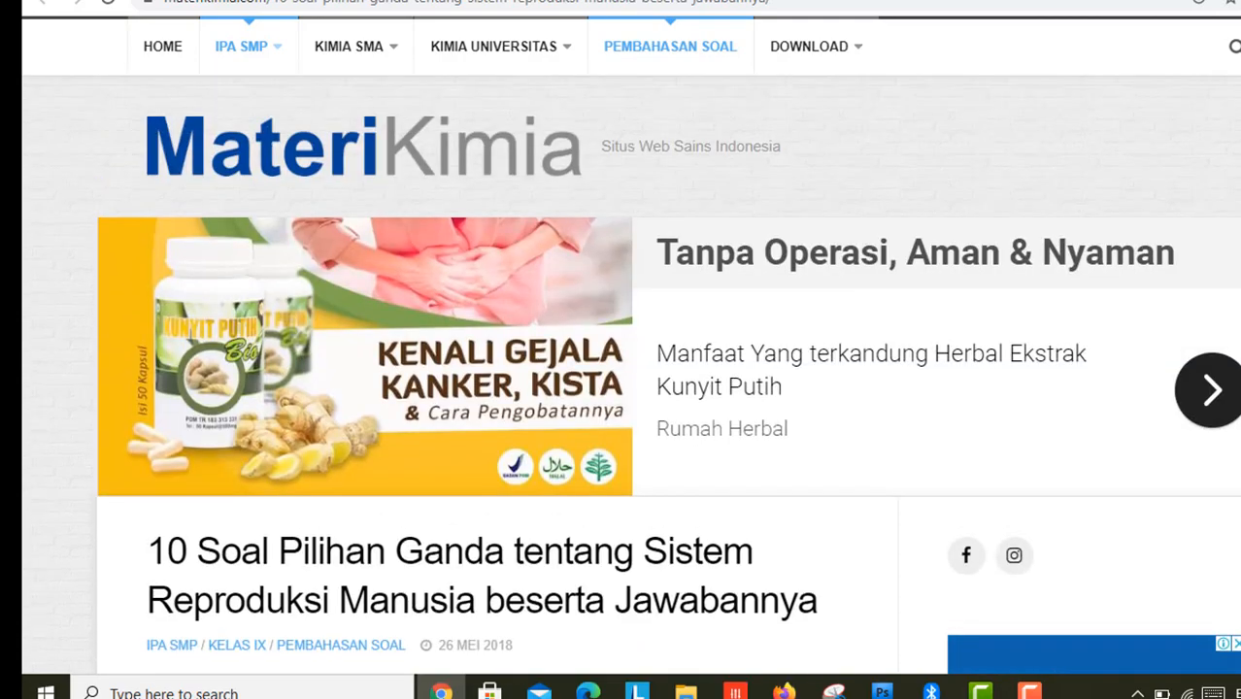
scroll(497, 388, "down", 10)
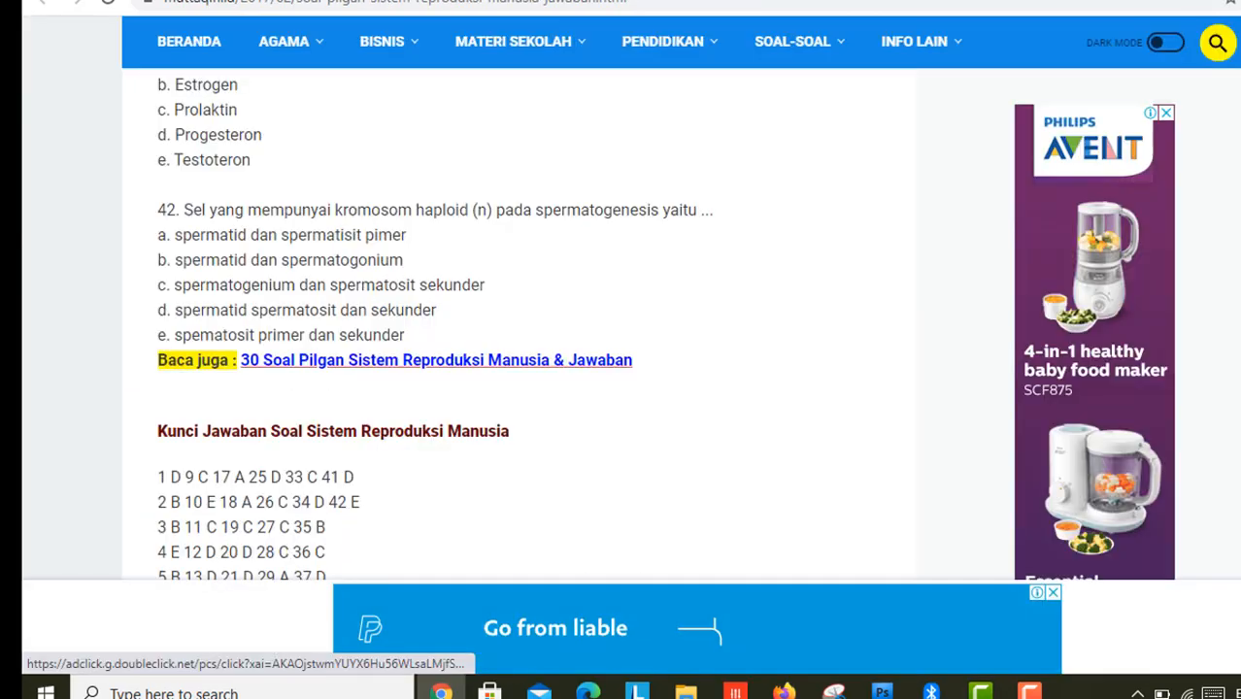
scroll(497, 340, "up", 15)
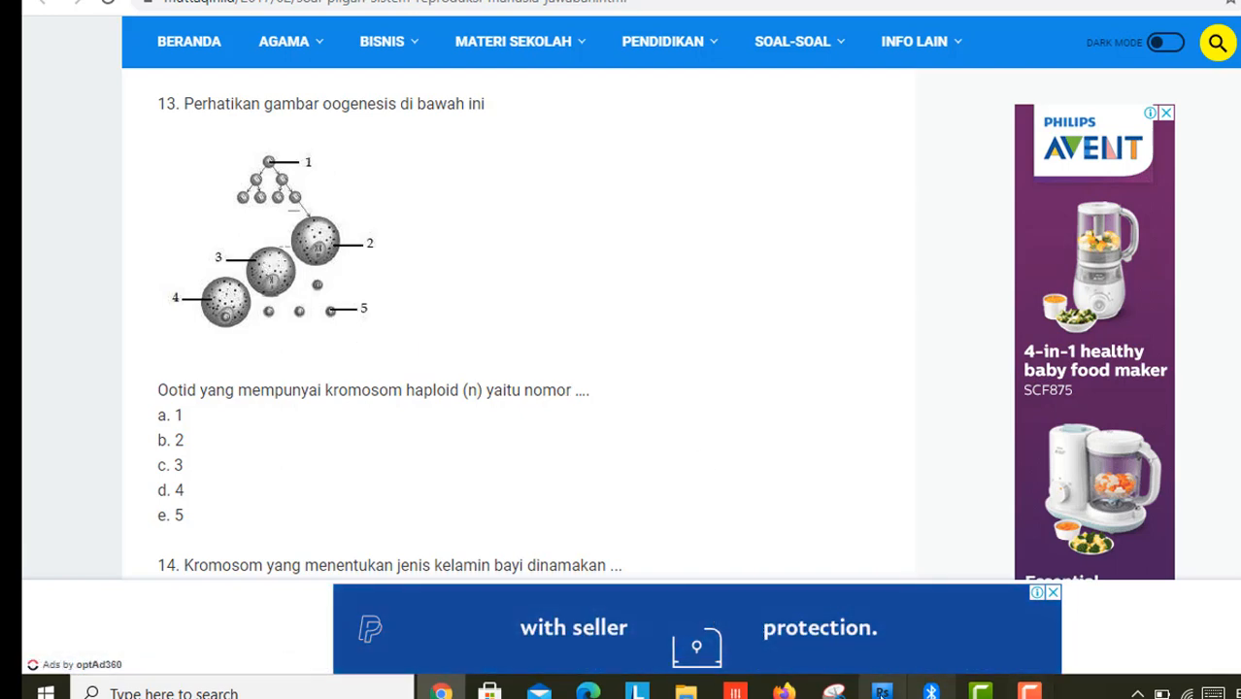
Step: Capture the oogenesis diagram from the quiz page as a new snip in Snipping Tool
left_click(835, 693)
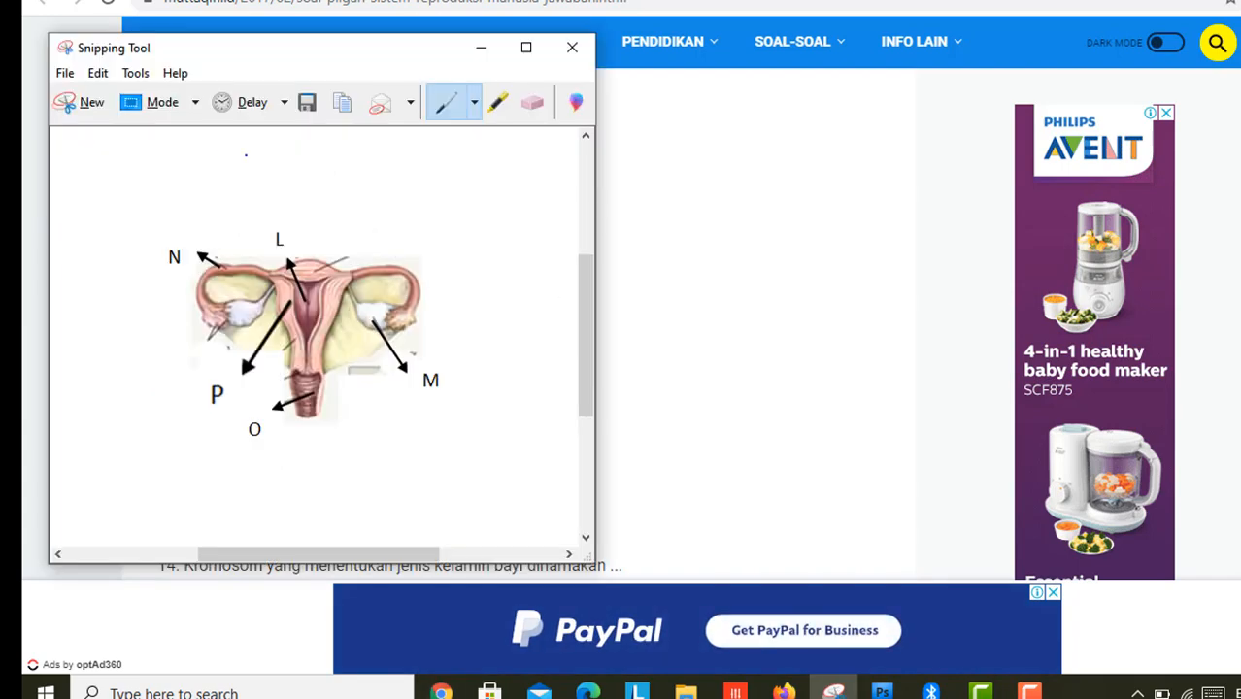
left_click(82, 103)
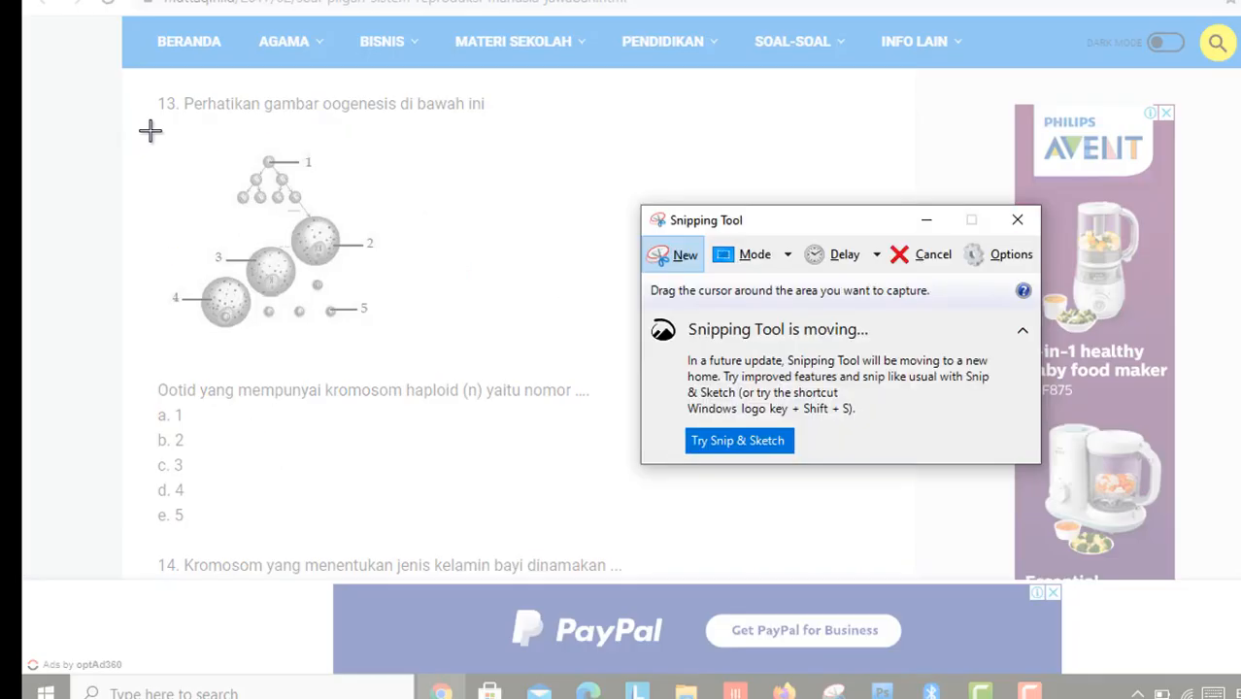
left_click_drag(151, 128, 395, 353)
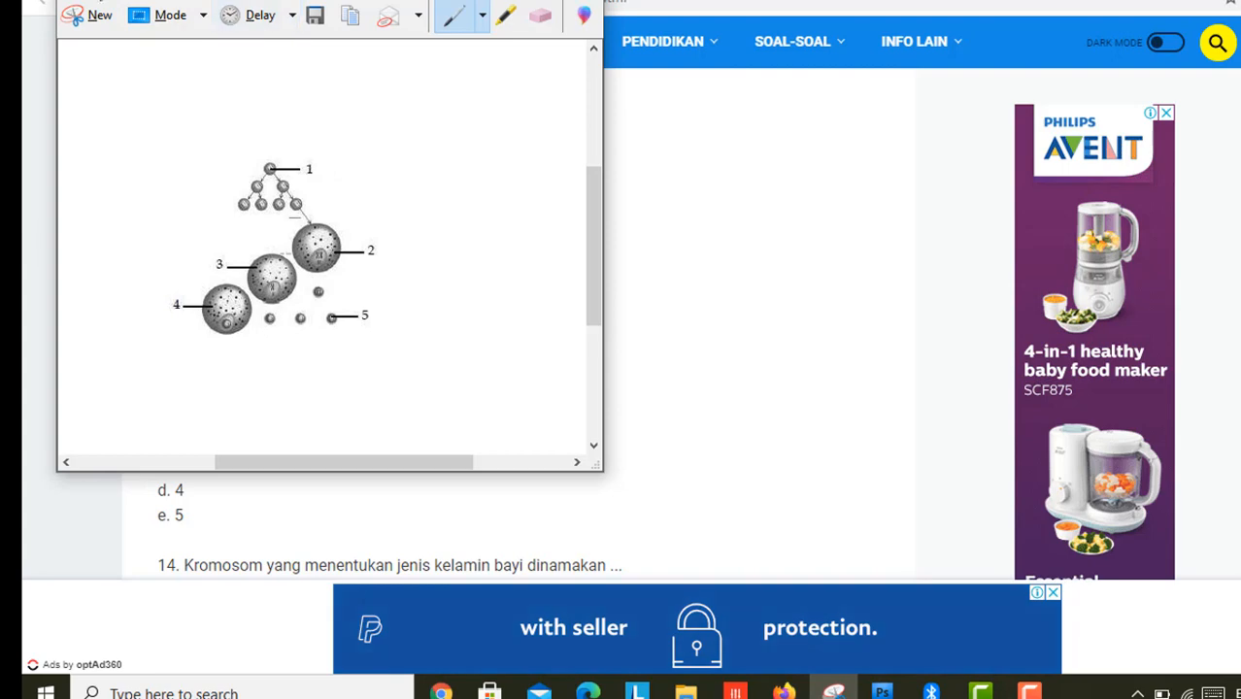
Step: Save the snip as oogenesisss.JPG in Documents and return to the quiz form
left_click(78, 4)
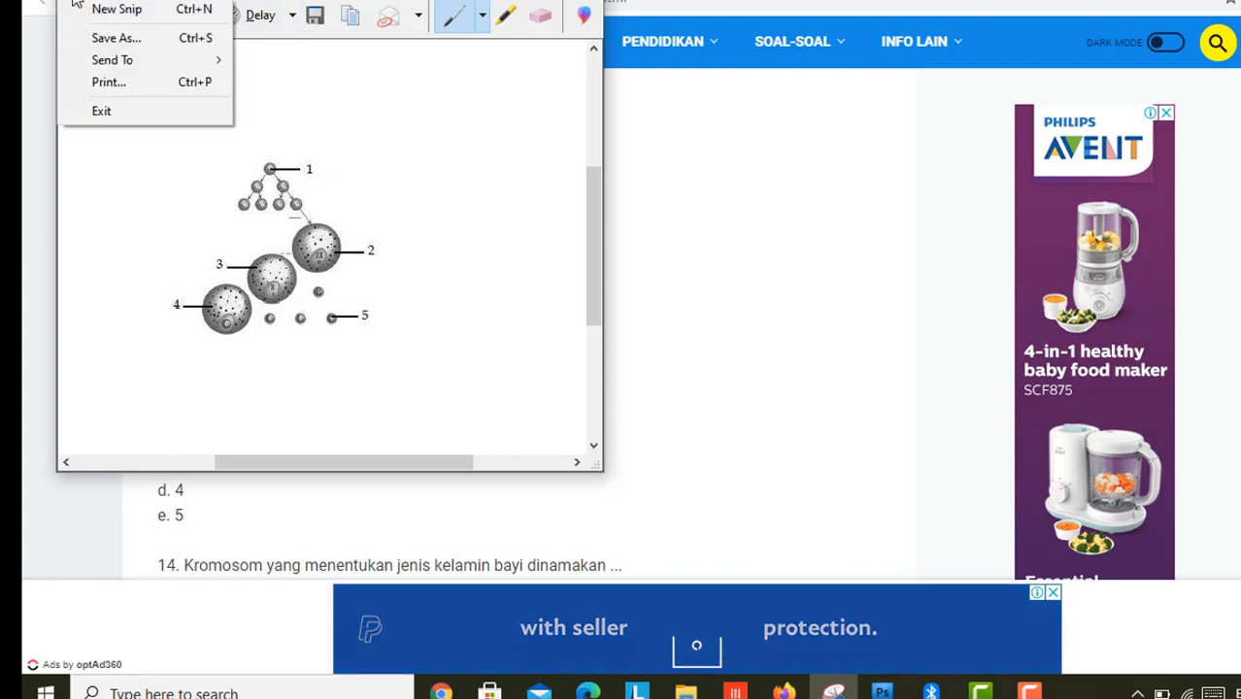
left_click(107, 37)
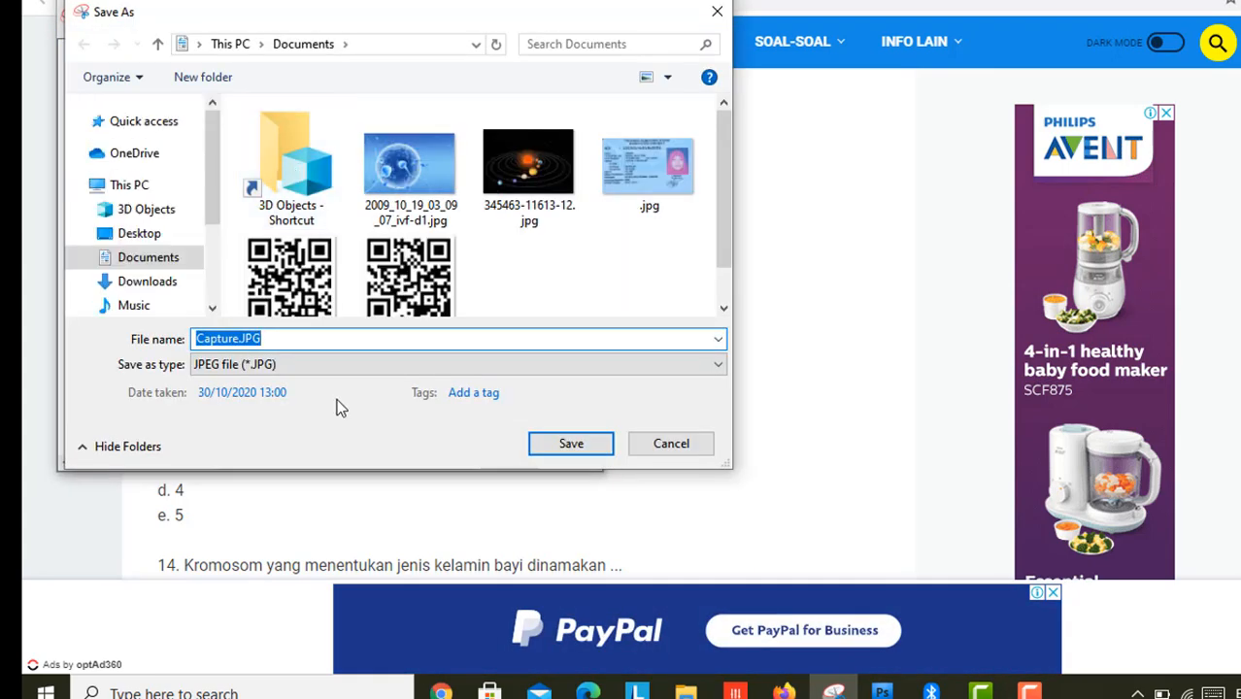
type("oogenesisss")
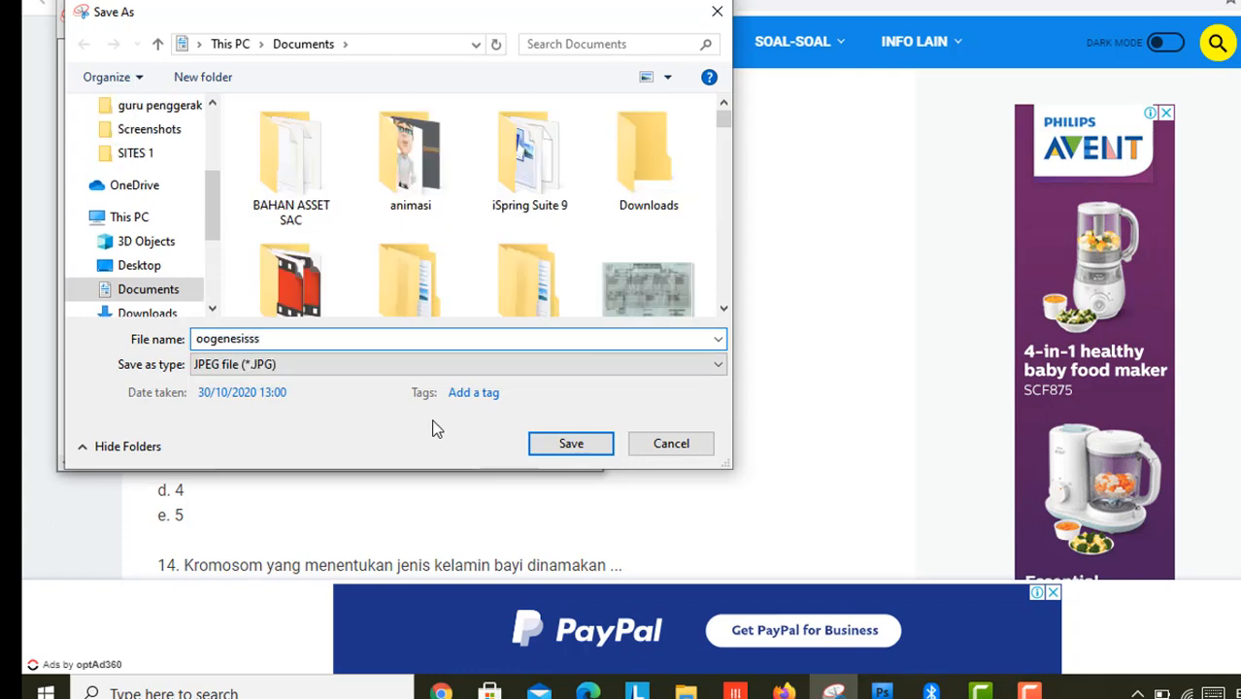
left_click(574, 444)
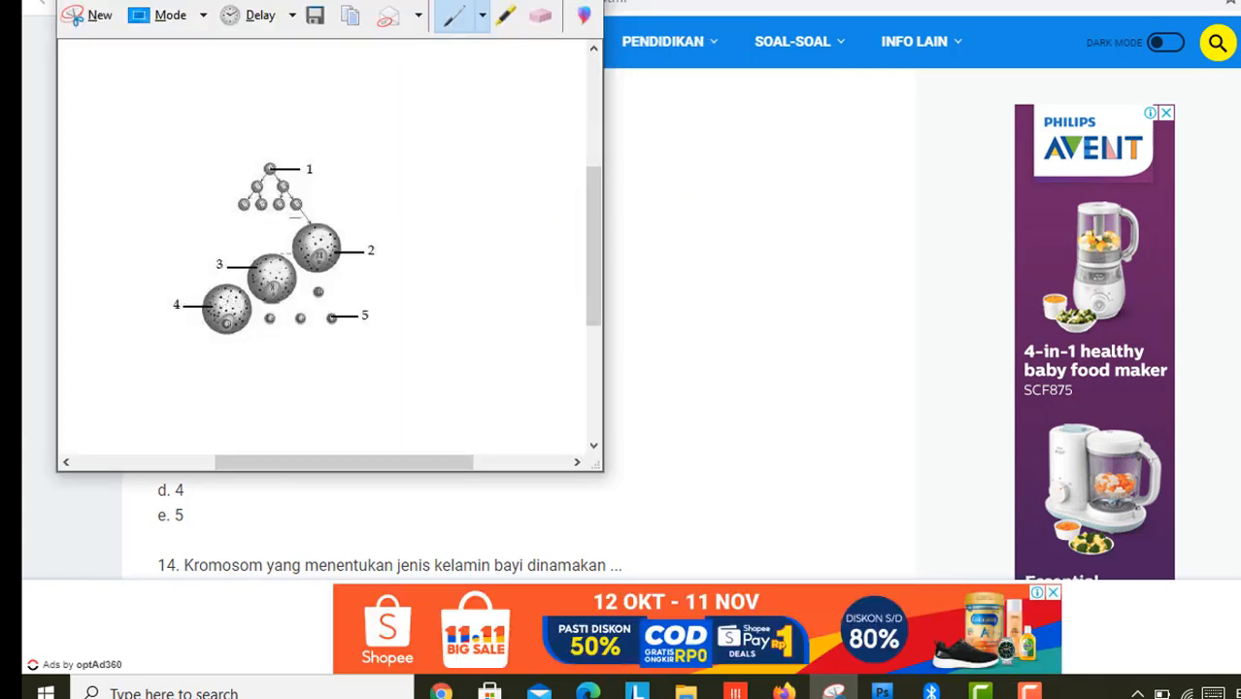
left_click(680, 0)
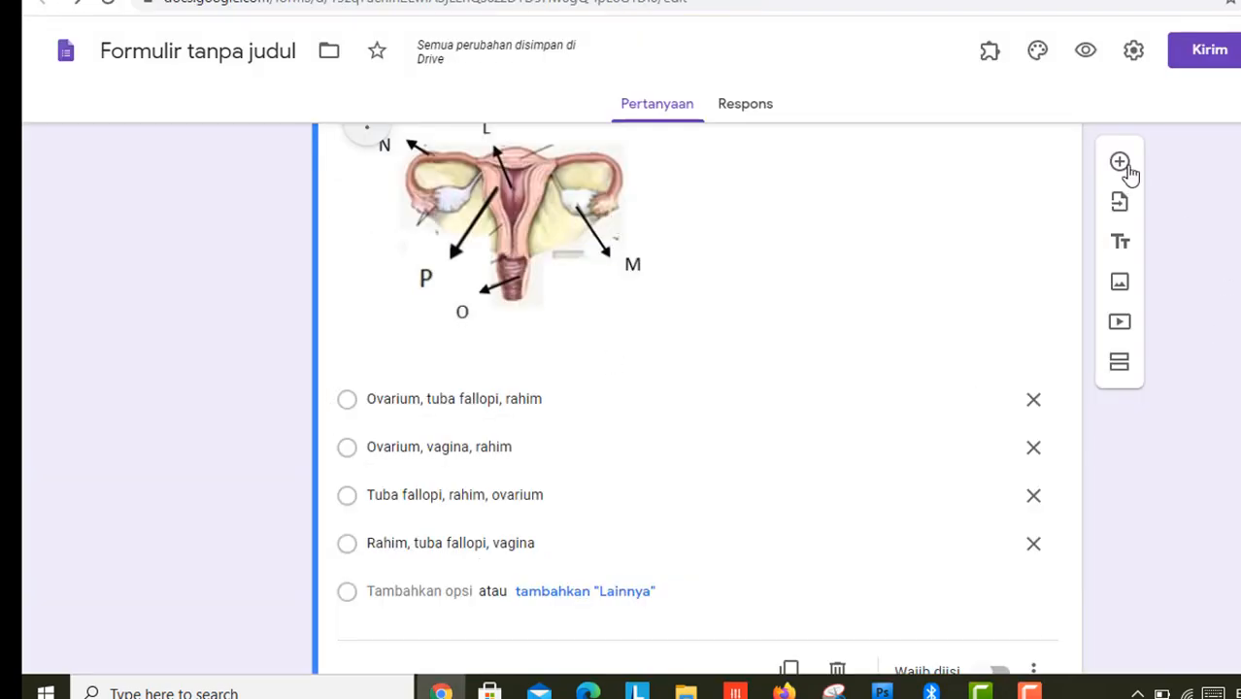
Step: Add a new question and upload oogenesisss.JPG from Documents as its image
left_click(1118, 163)
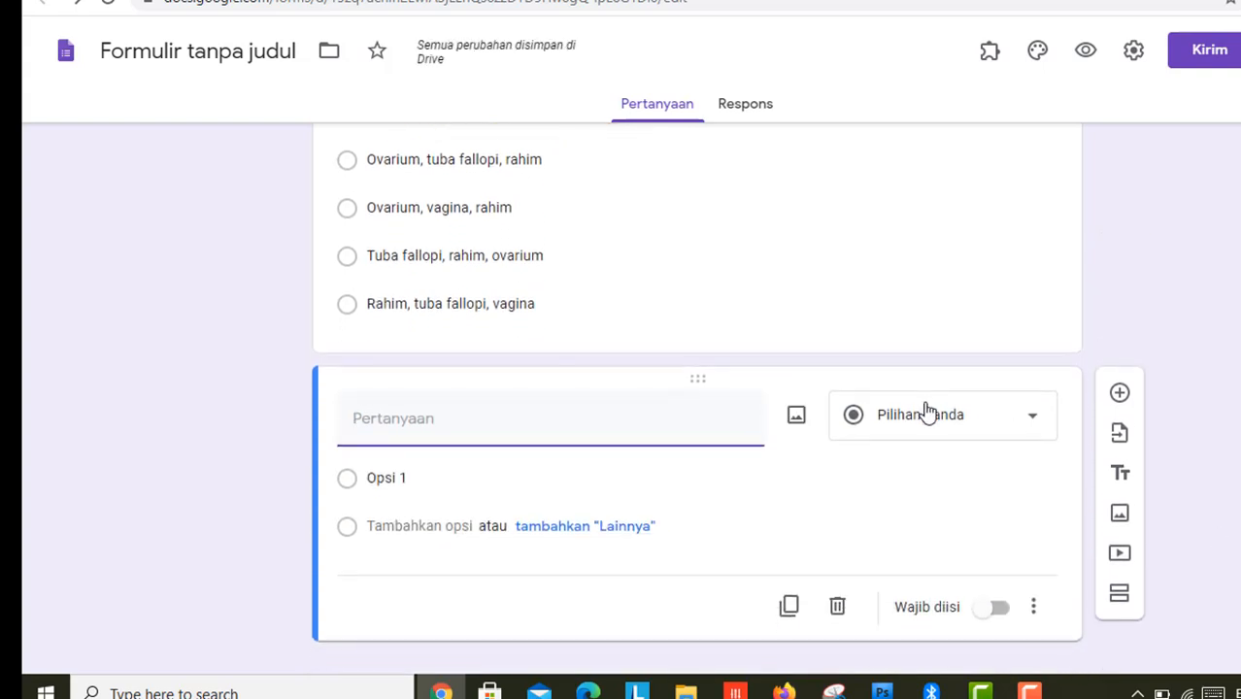
left_click(795, 418)
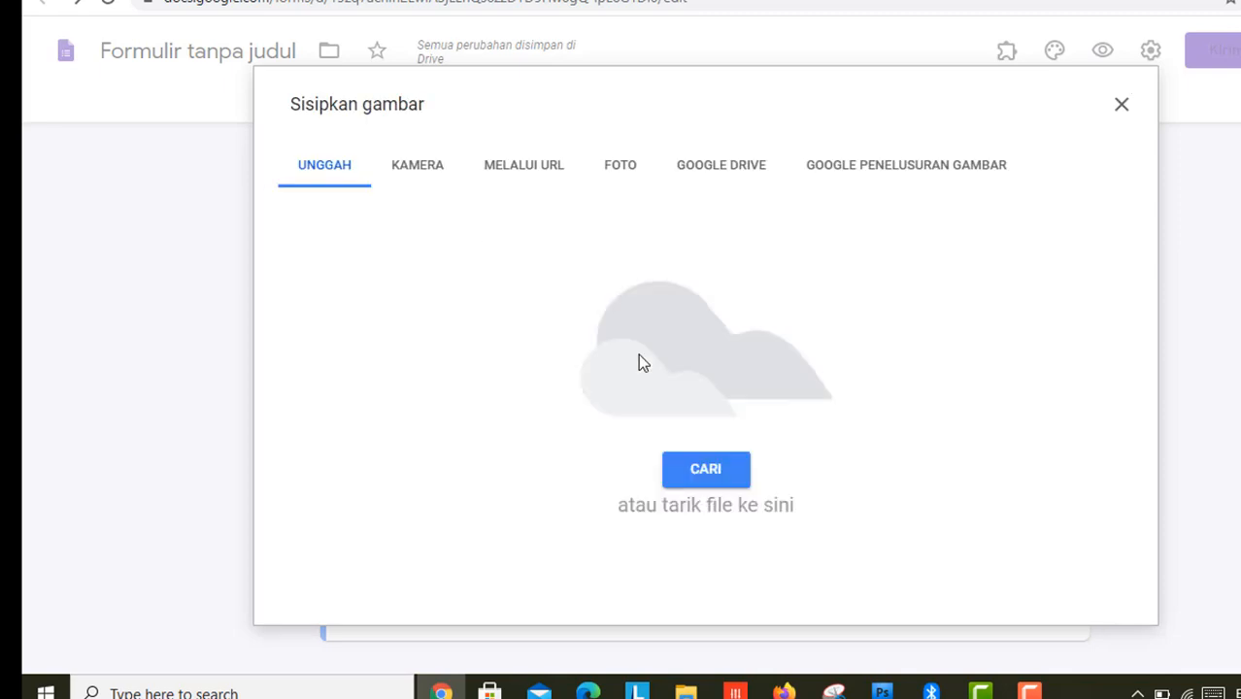
left_click(696, 473)
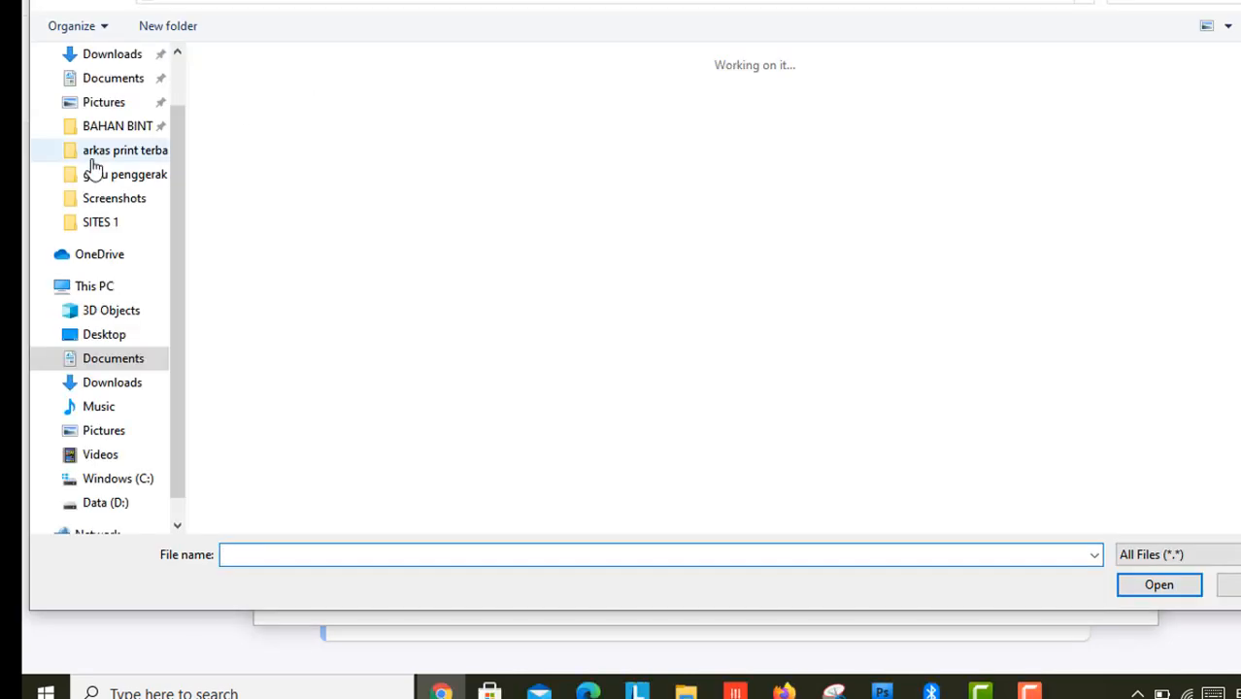
left_click(102, 79)
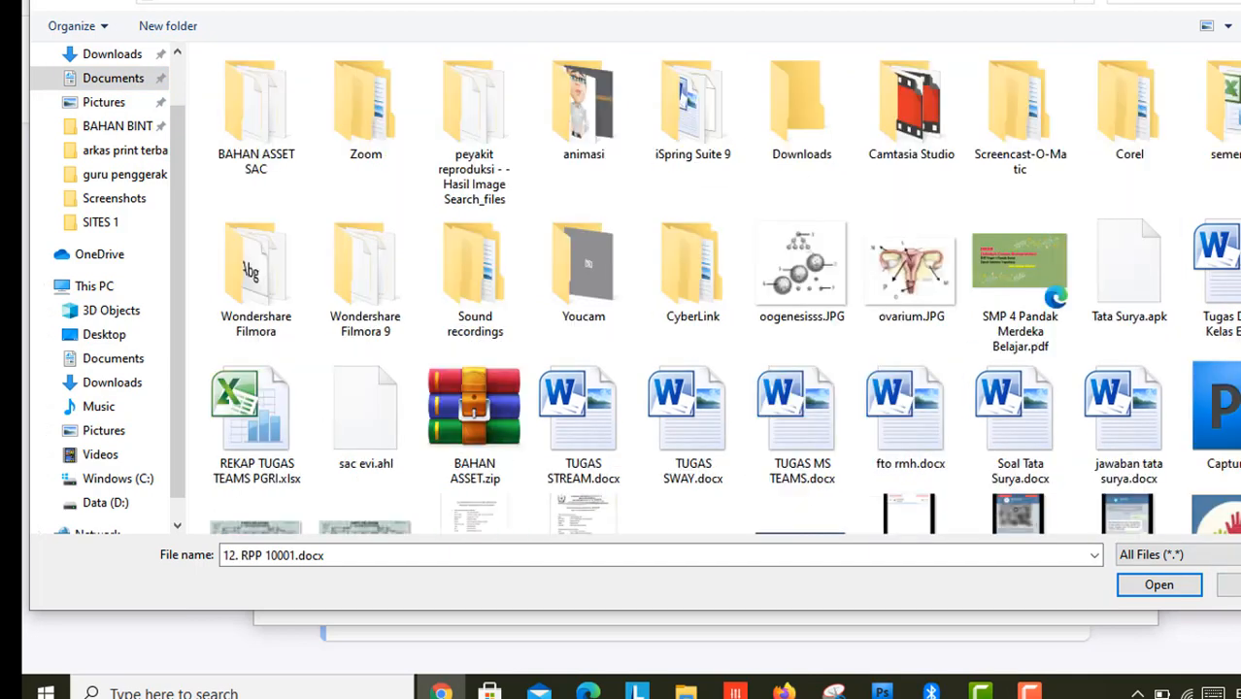
left_click(812, 248)
left_click(1138, 583)
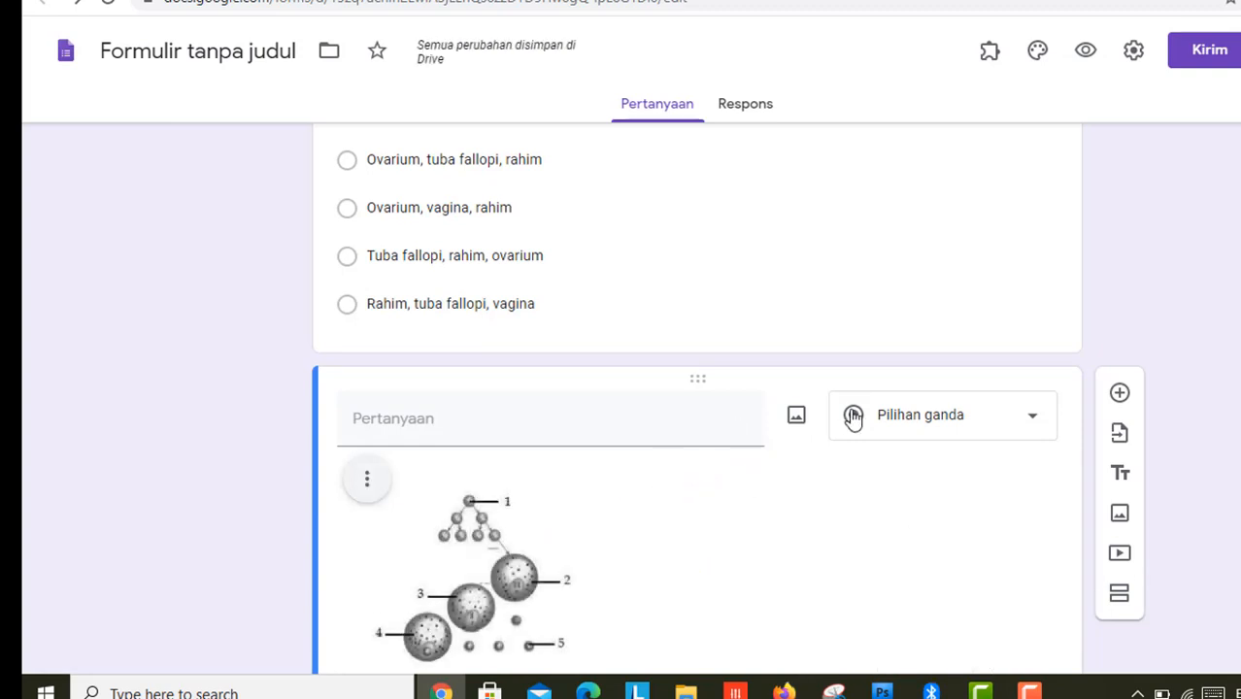
left_click(583, 1)
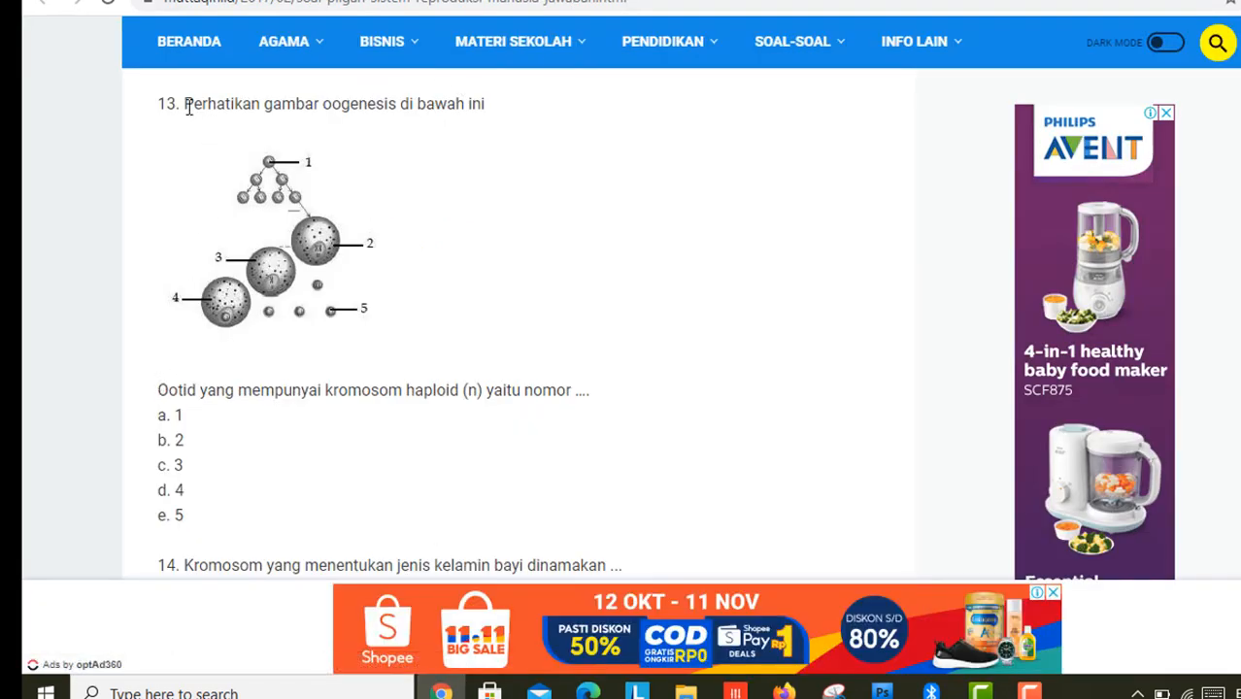
Step: Paste question 13's line 'Perhatikan gambar oogenesis di bawah ini' as the new question's title
left_click_drag(185, 103, 451, 119)
key("ctrl+c")
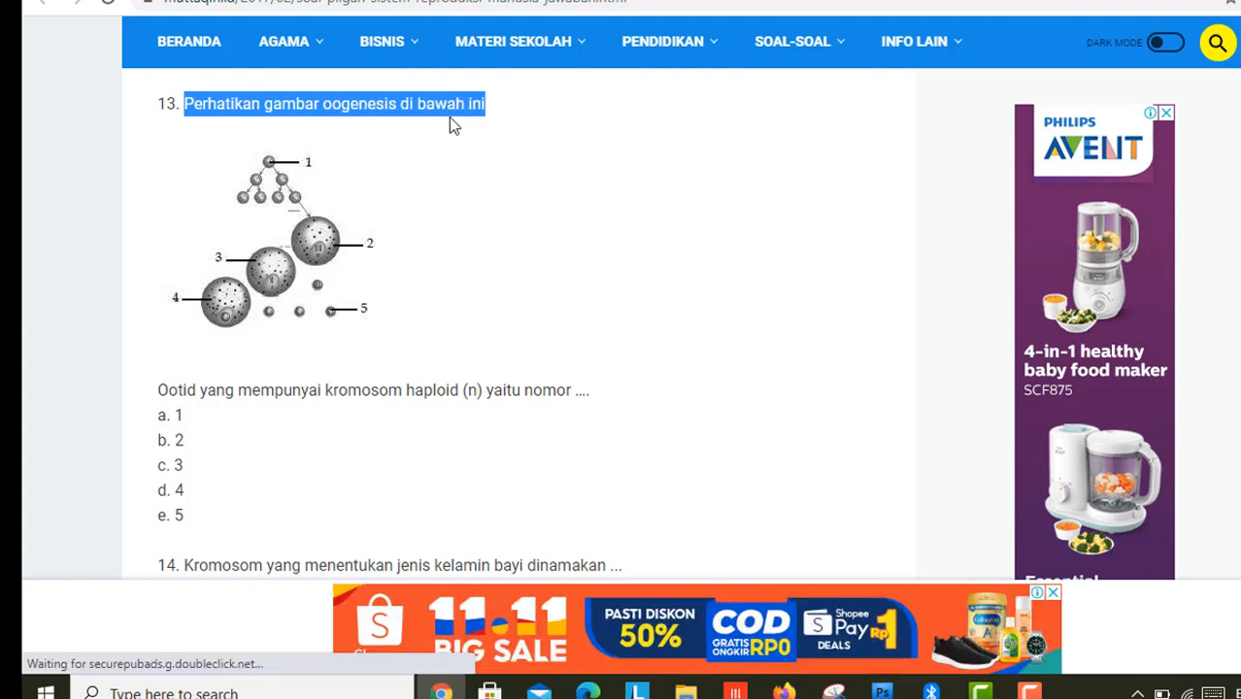
left_click(388, 1)
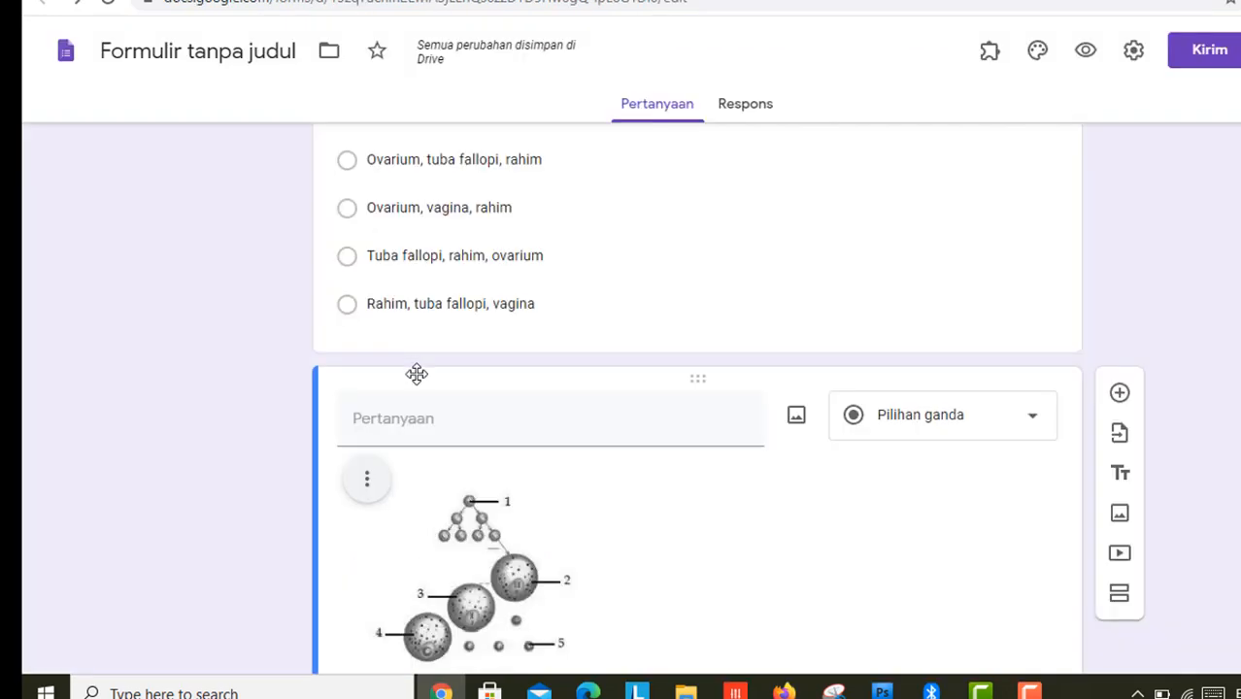
left_click(403, 418)
key("ctrl+v")
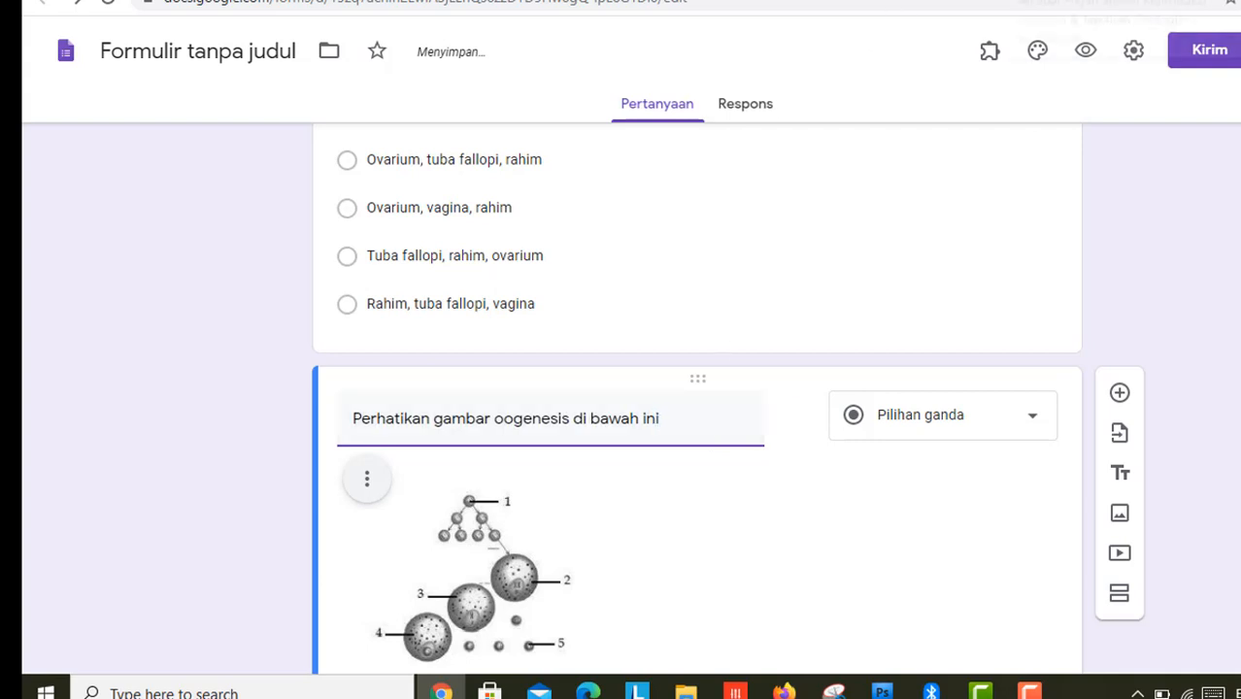
left_click(485, 2)
Step: Add the 'Ootid yang mempunyai kromosom haploid (n)...' sentence as text beneath the diagram
left_click_drag(167, 384, 588, 392)
key("ctrl+c")
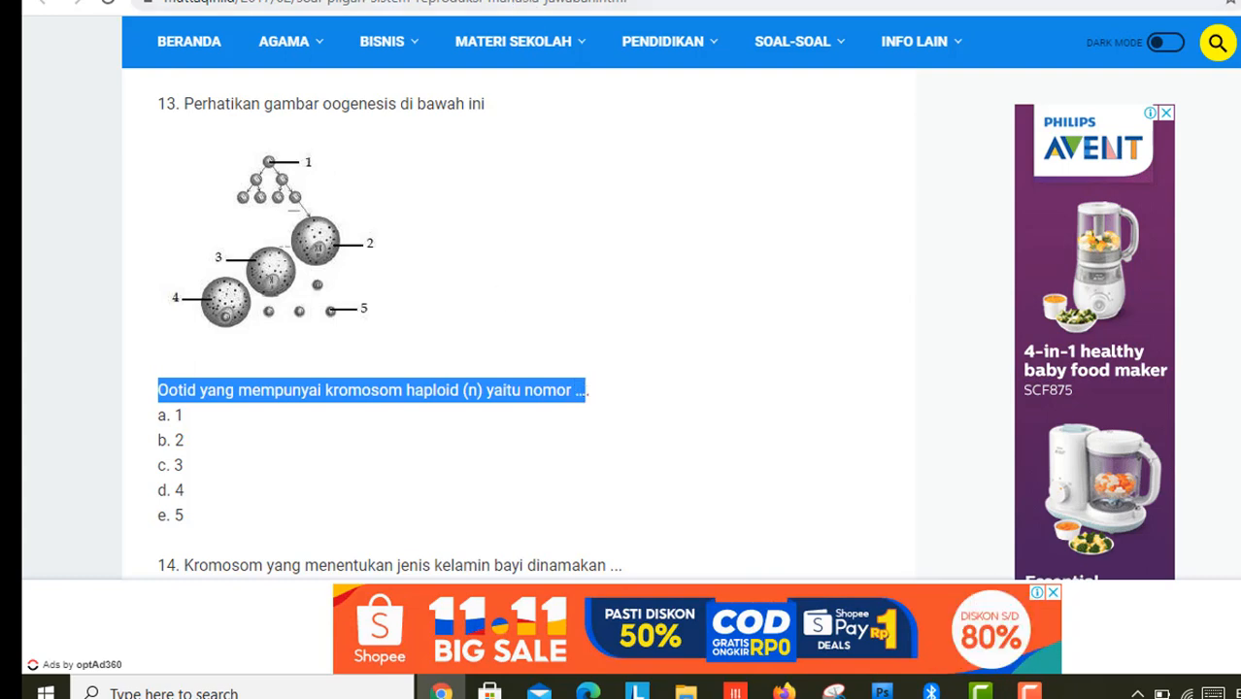
left_click(524, 3)
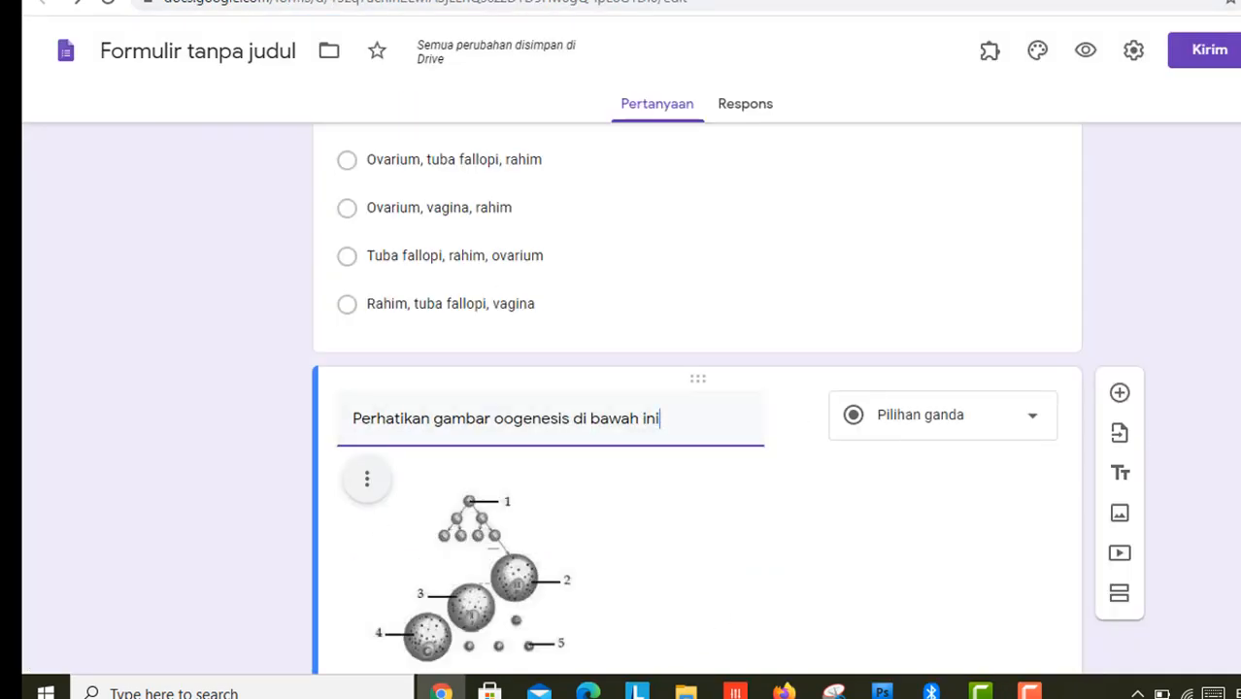
scroll(431, 357, "down", 2)
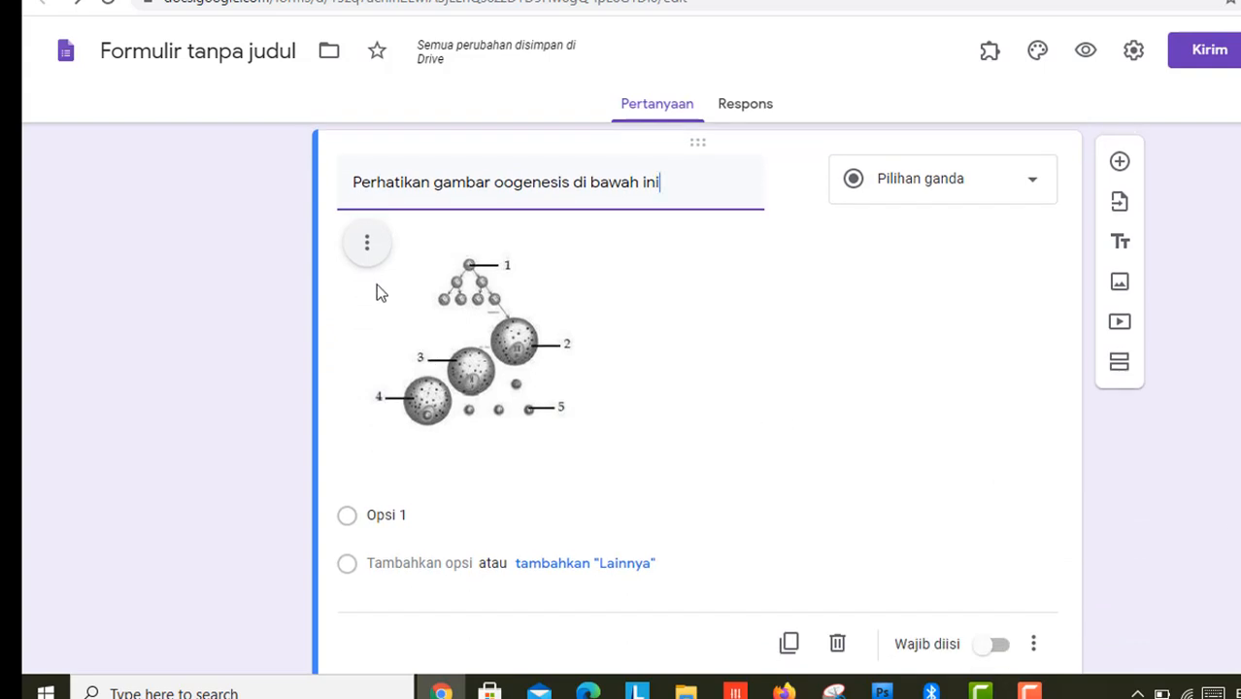
left_click(367, 243)
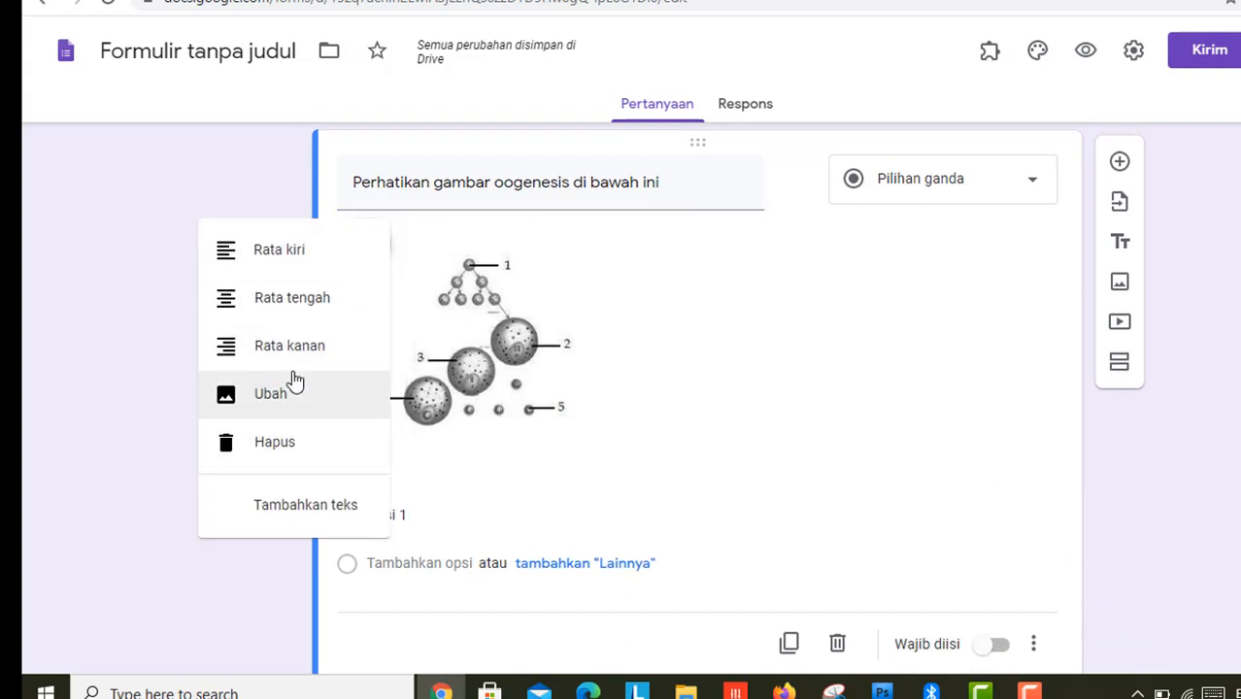
left_click(295, 513)
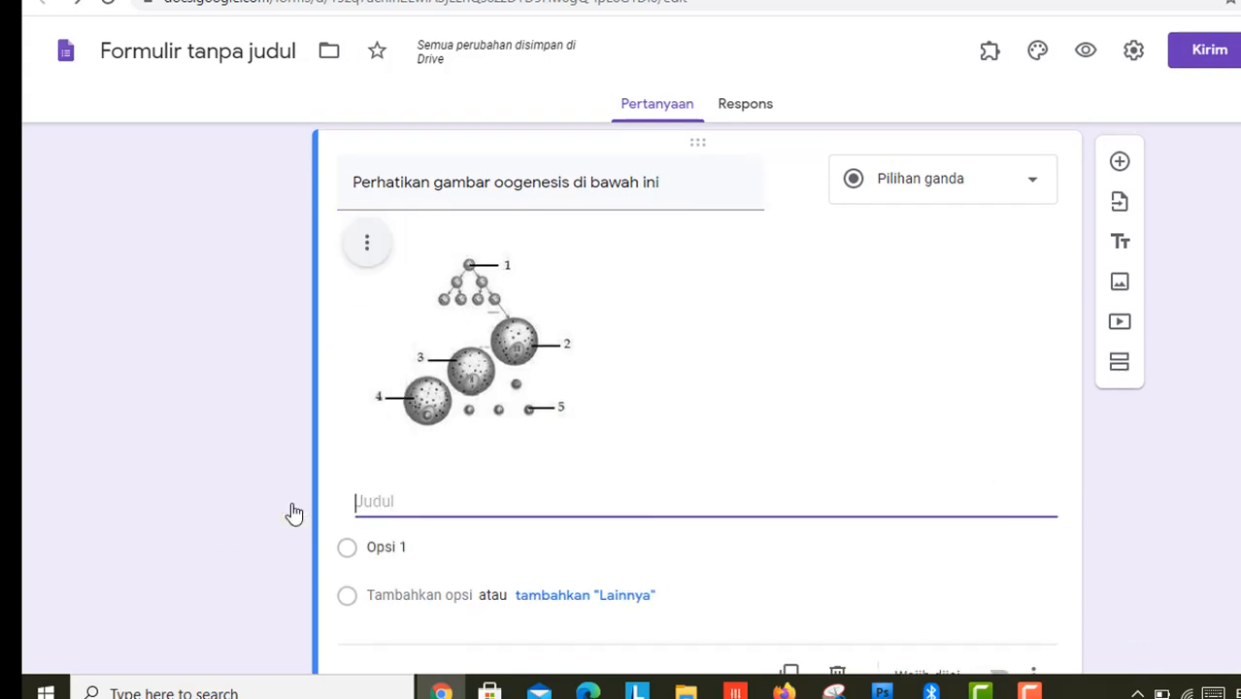
key("ctrl+v")
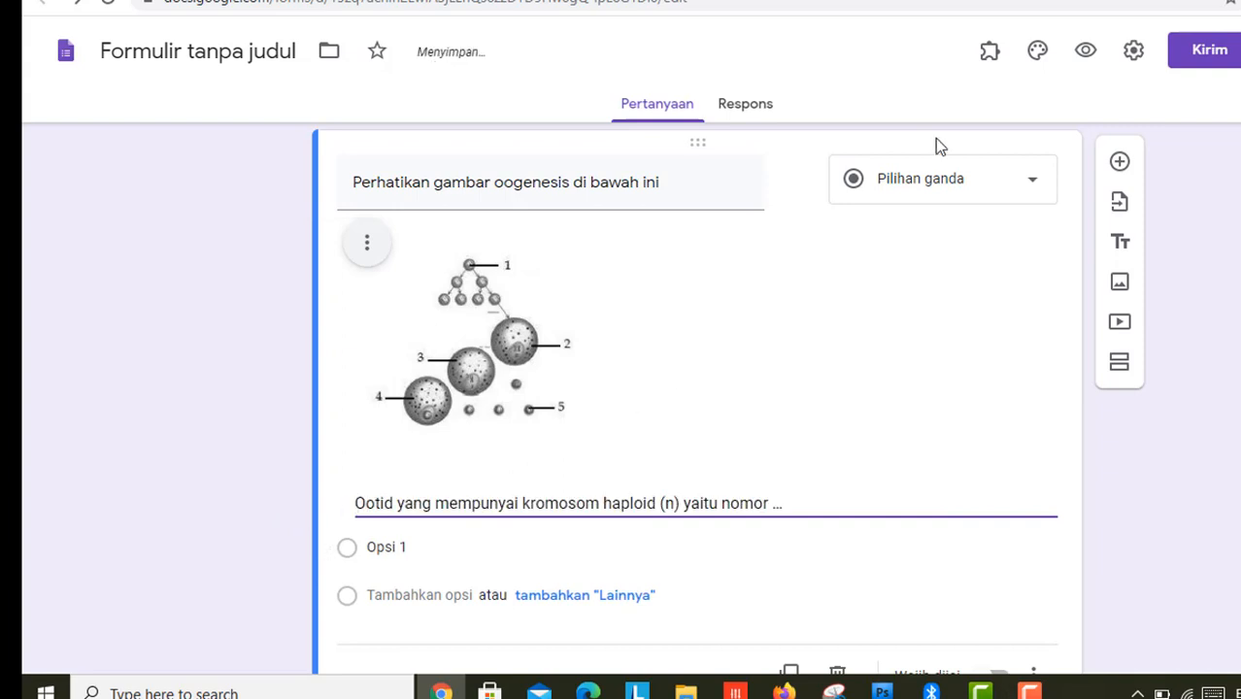
left_click(544, 1)
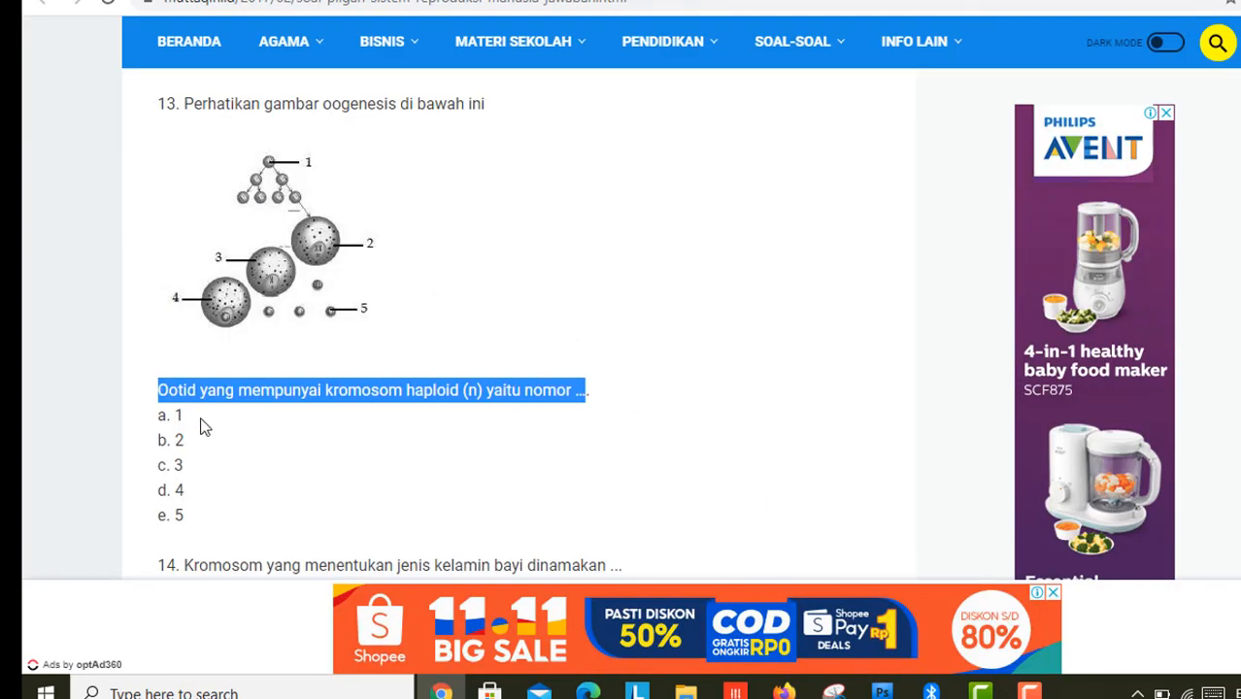
Step: Strip the b., c. and d. prefixes so the Ootid question's options read 1, 2, 3, 4
left_click_drag(175, 416, 187, 466)
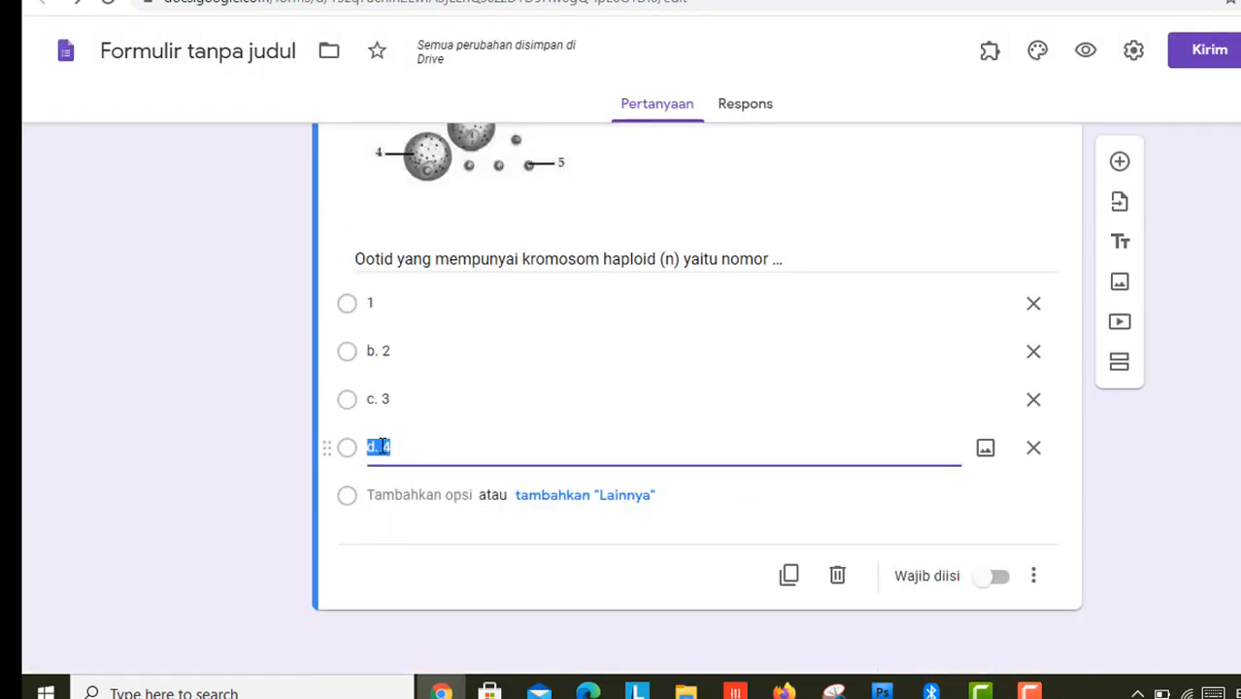
left_click(382, 447)
key("BackSpace")
key("BackSpace")
key("BackSpace")
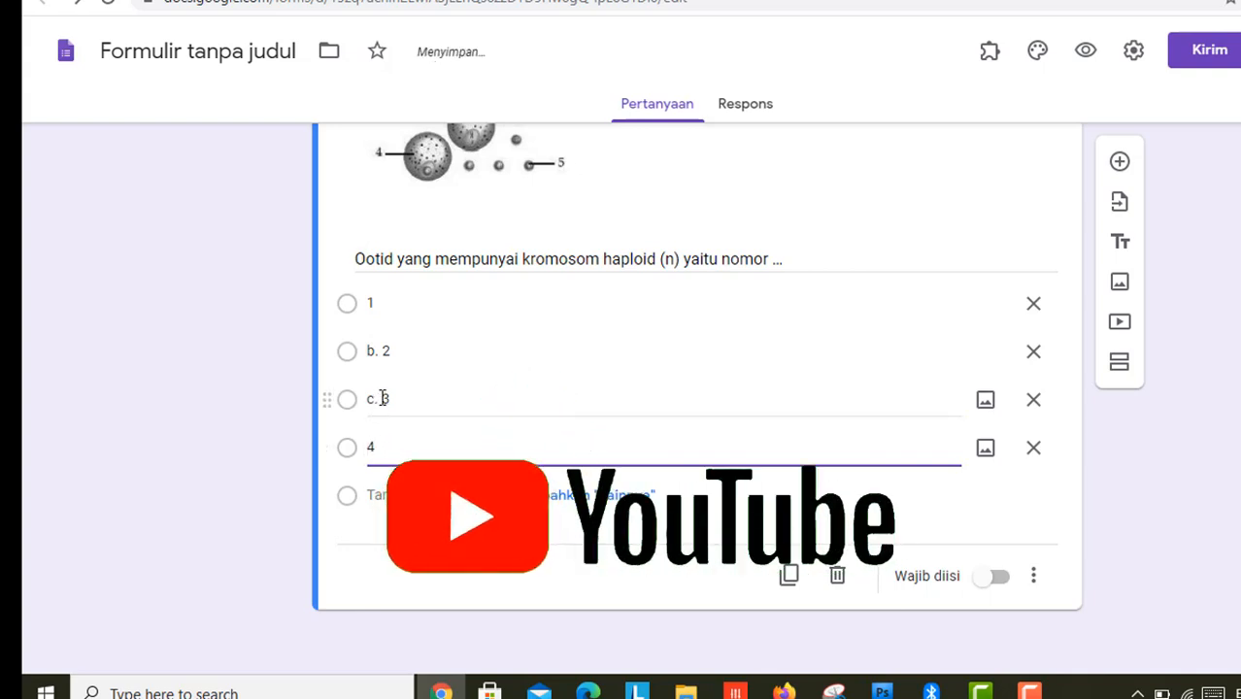
left_click(381, 402)
left_click(383, 399)
key("BackSpace")
key("BackSpace")
key("BackSpace")
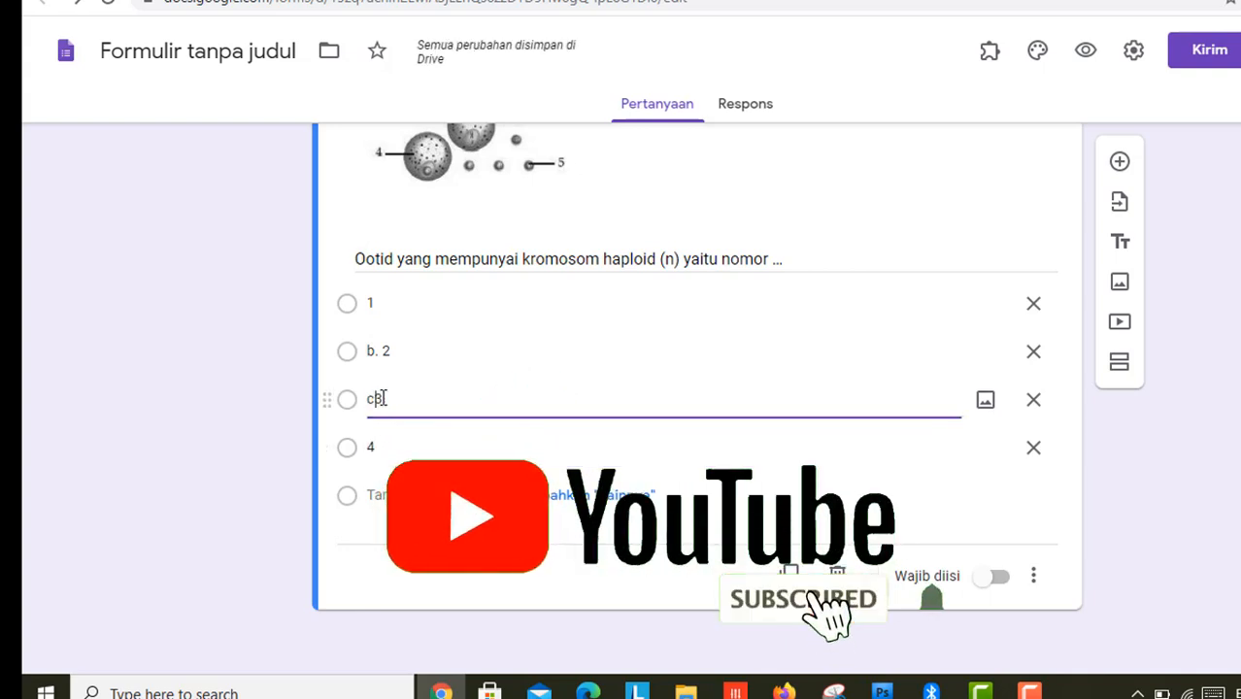
left_click(385, 351)
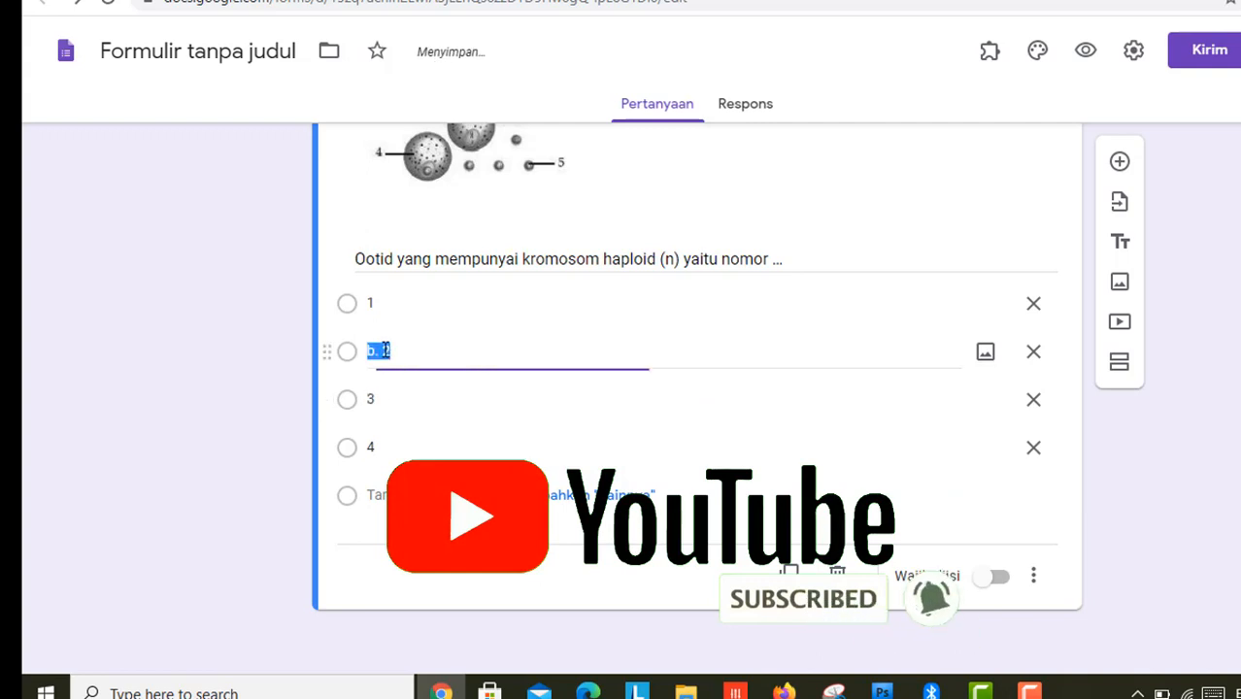
left_click(385, 350)
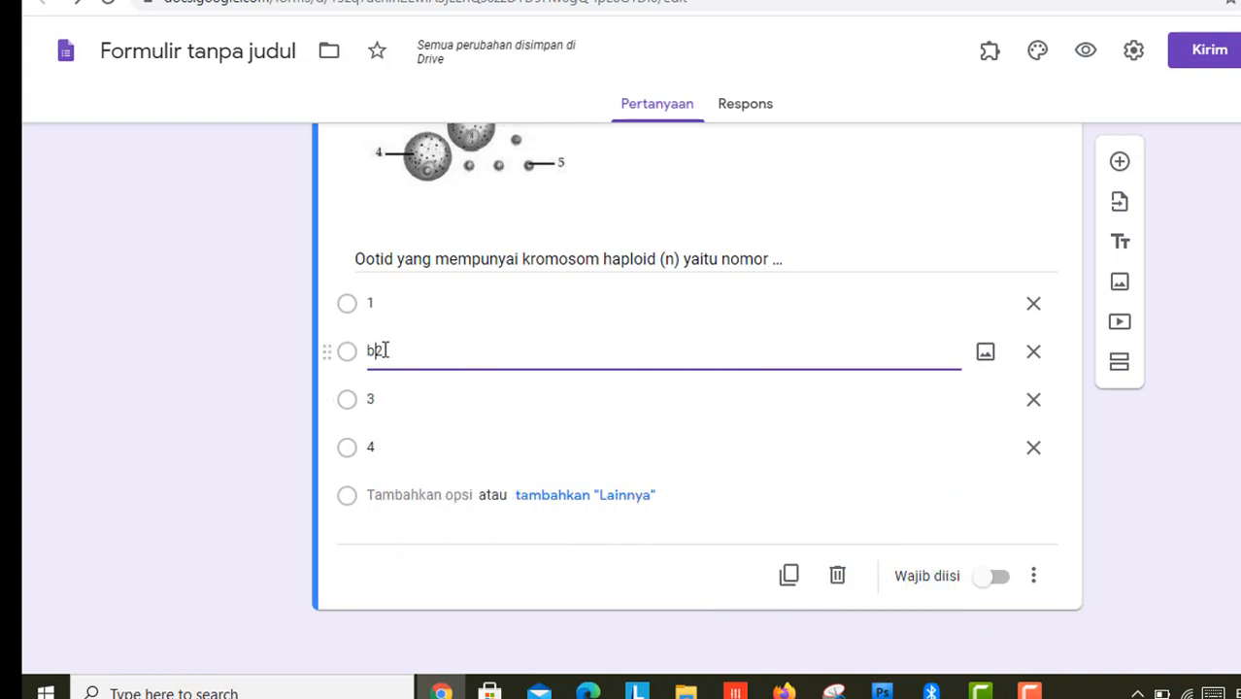
key("BackSpace")
key("BackSpace")
key("BackSpace")
left_click(247, 377)
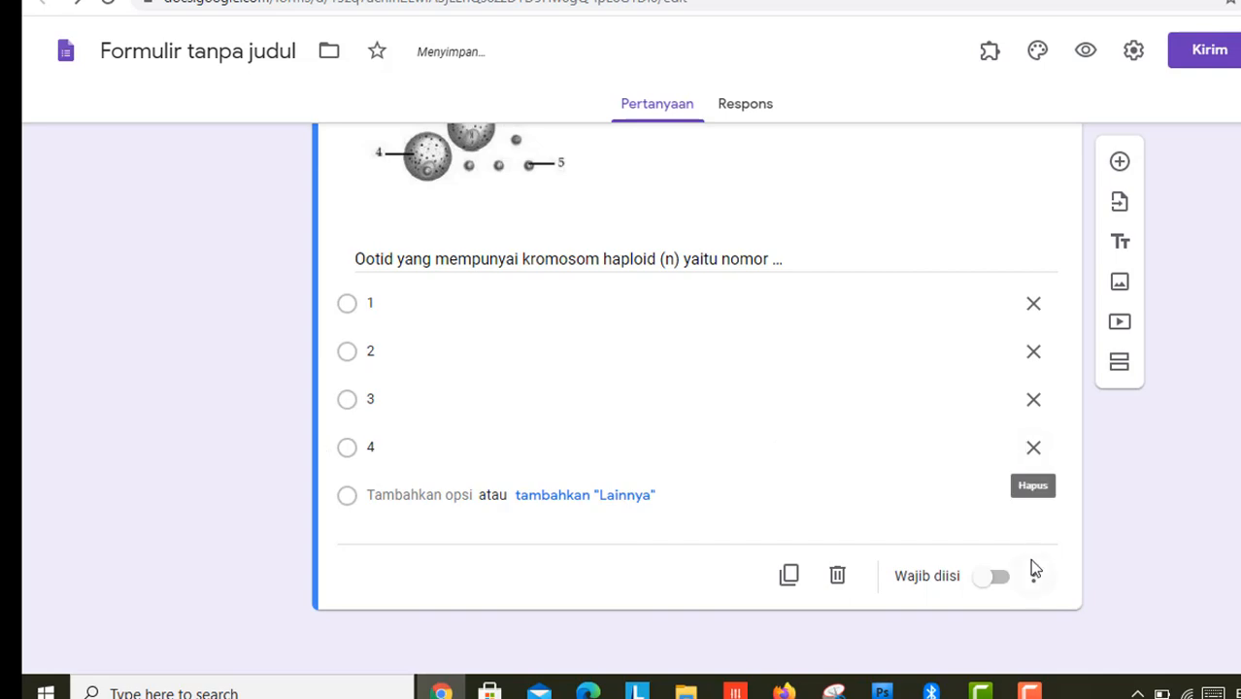
scroll(622, 398, "up", 20)
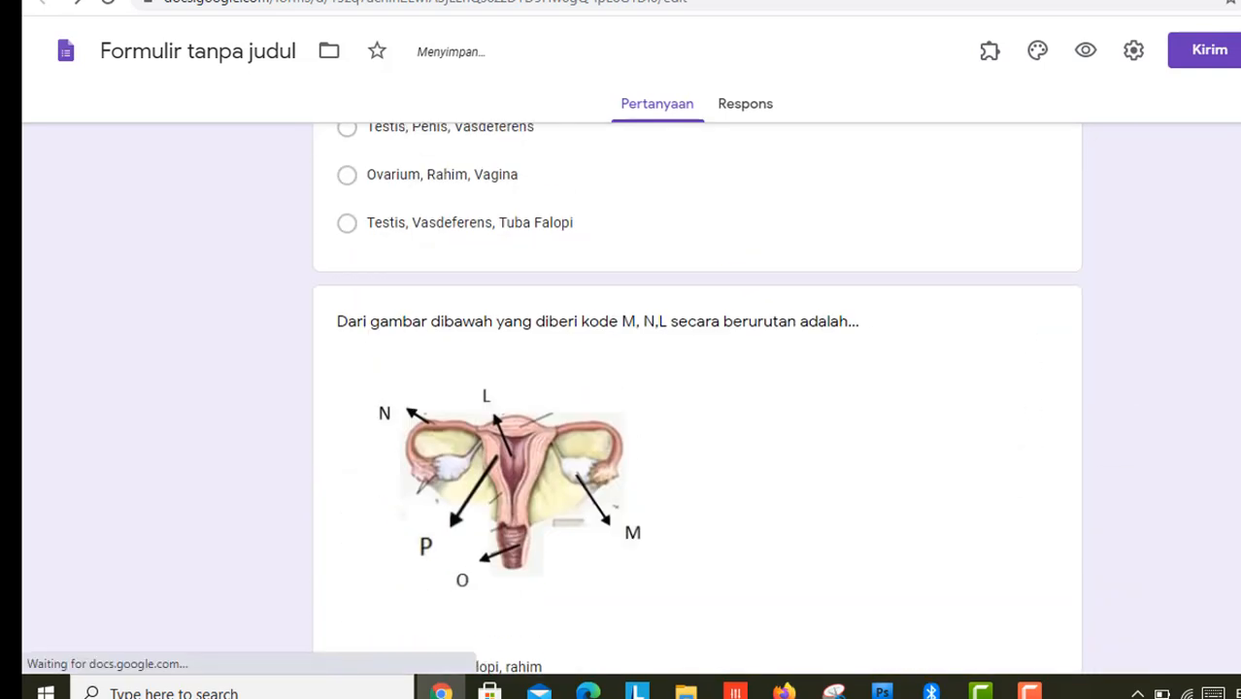
scroll(622, 398, "up", 15)
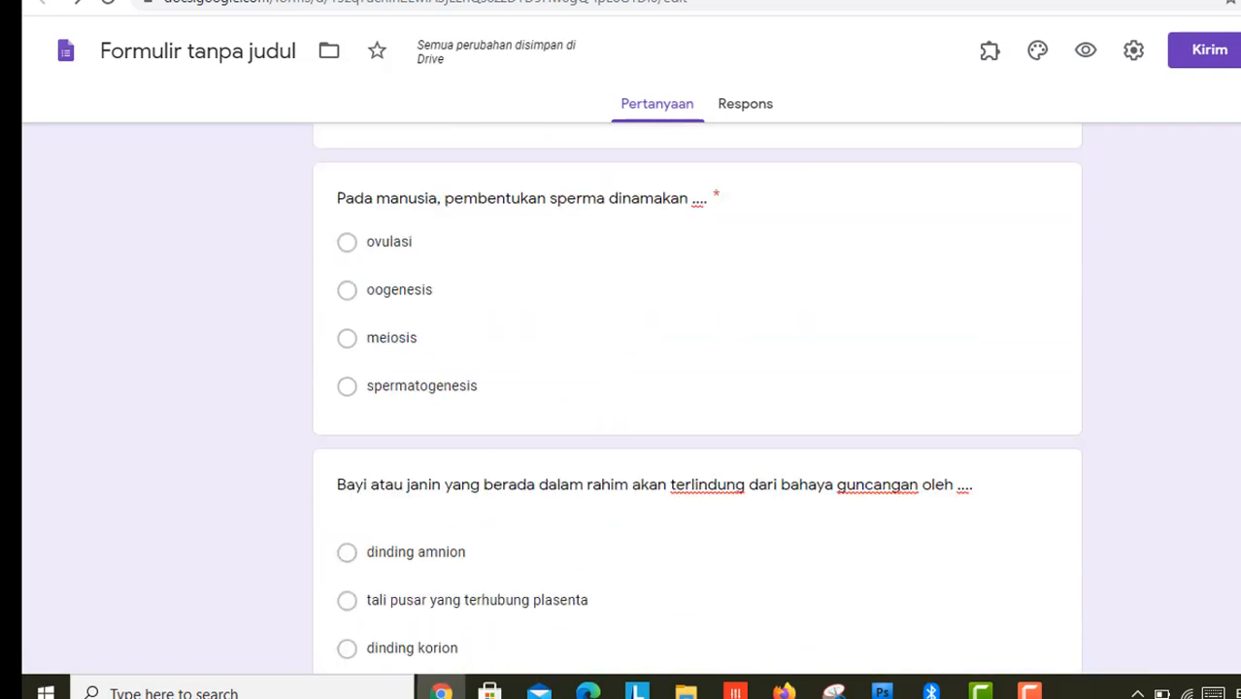
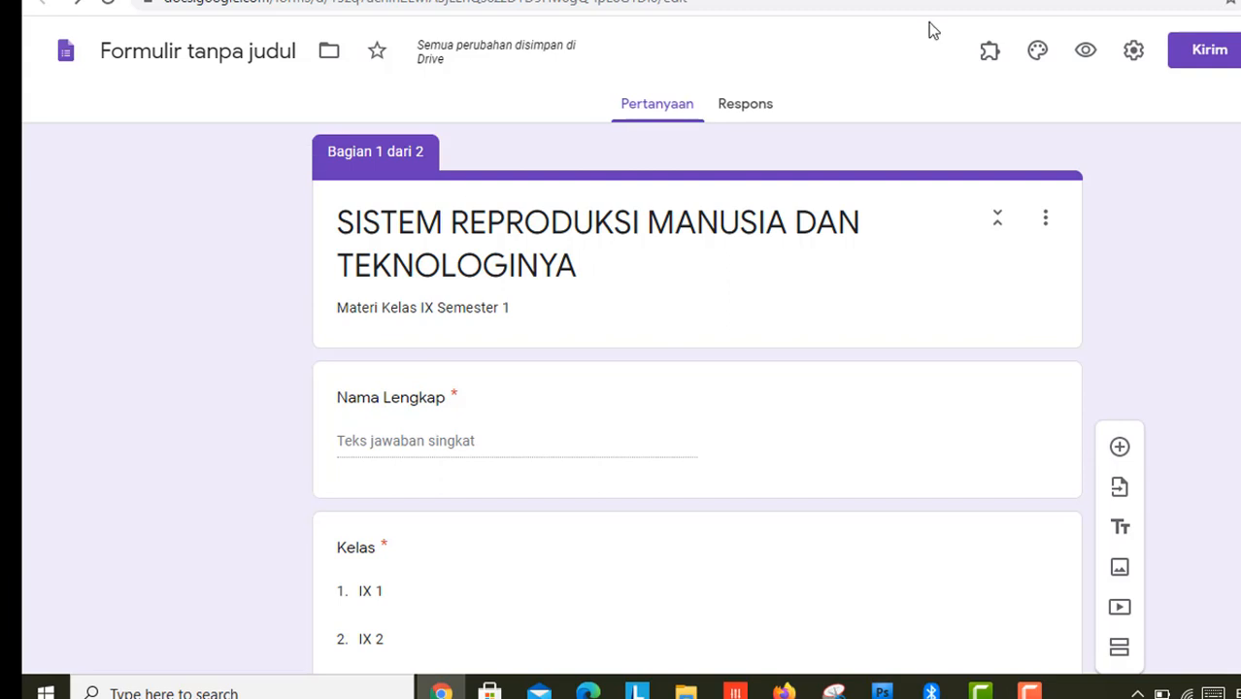
Step: Turn the form into a quiz limited to one response per respondent
left_click(1134, 54)
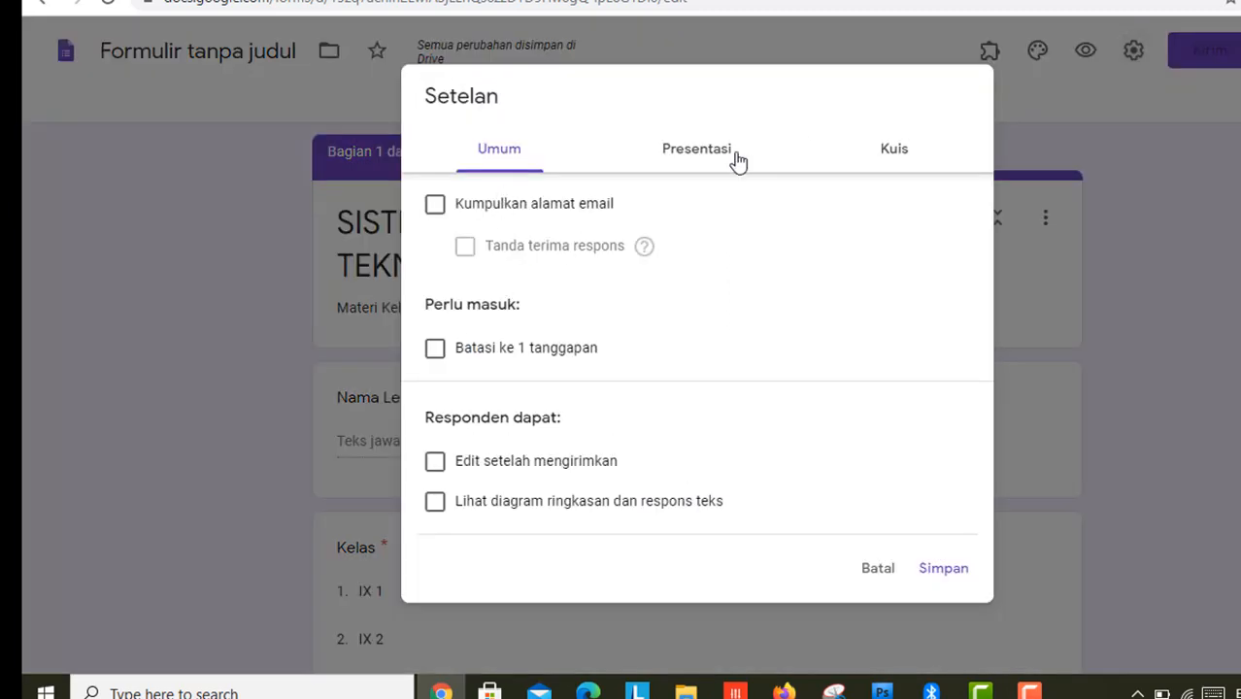
left_click(900, 156)
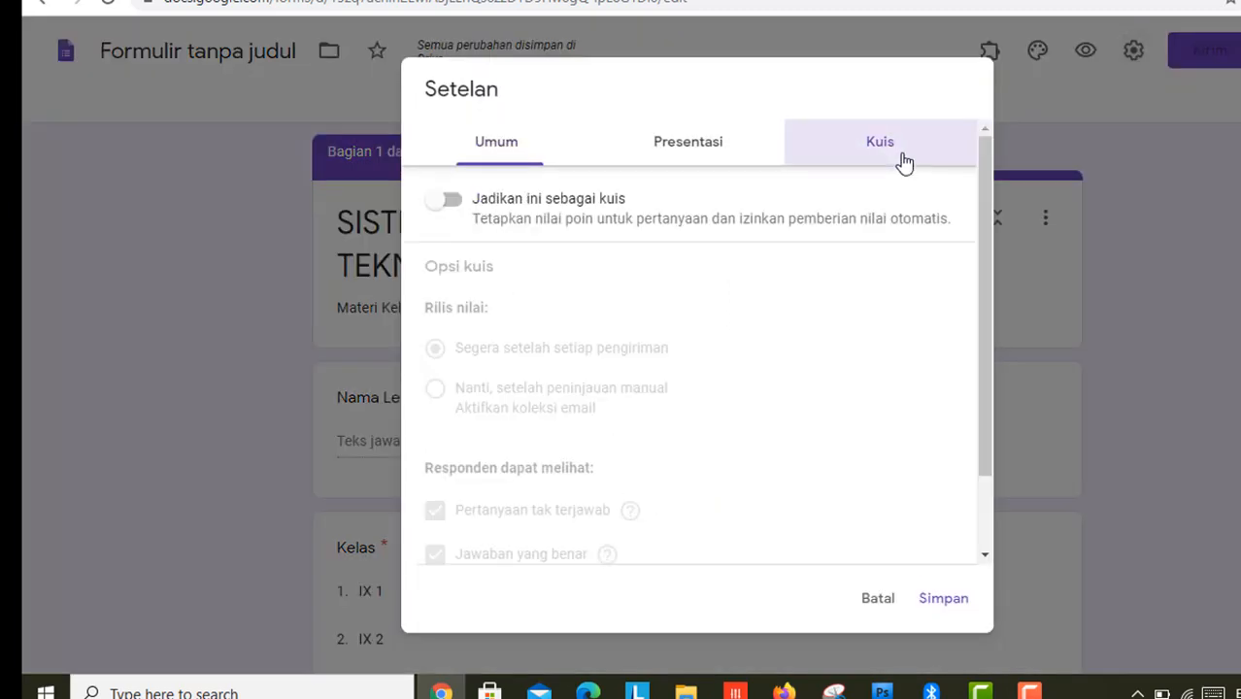
left_click(460, 212)
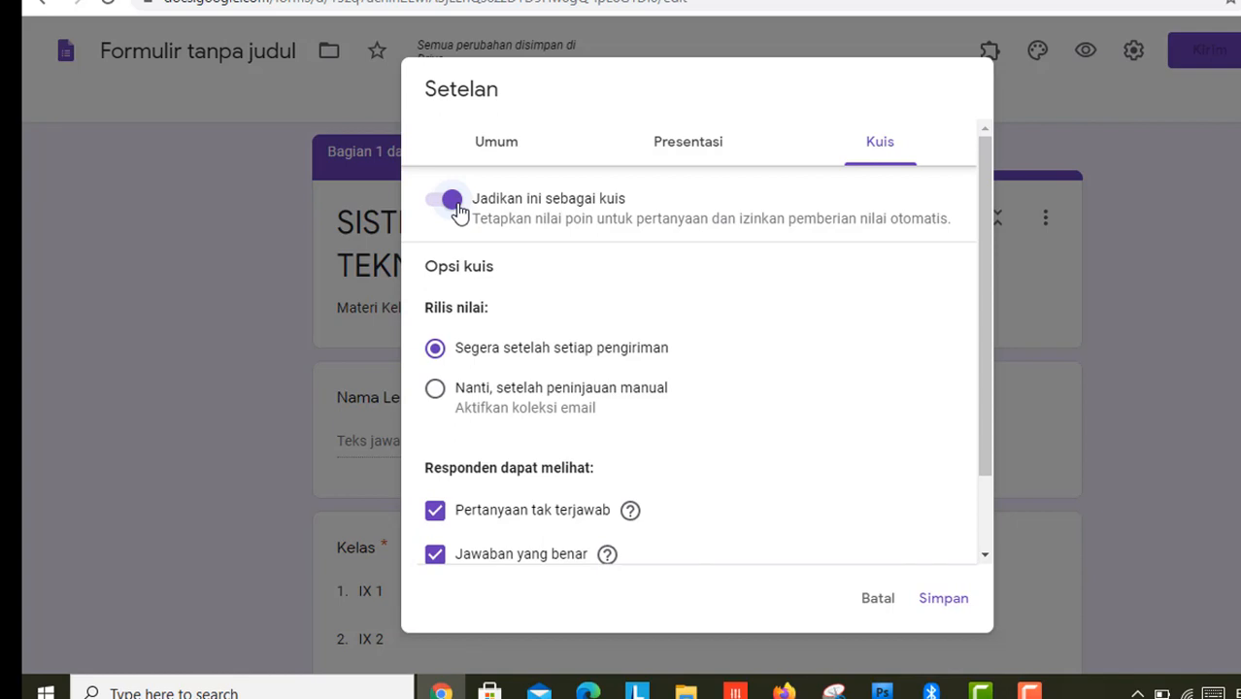
left_click(497, 148)
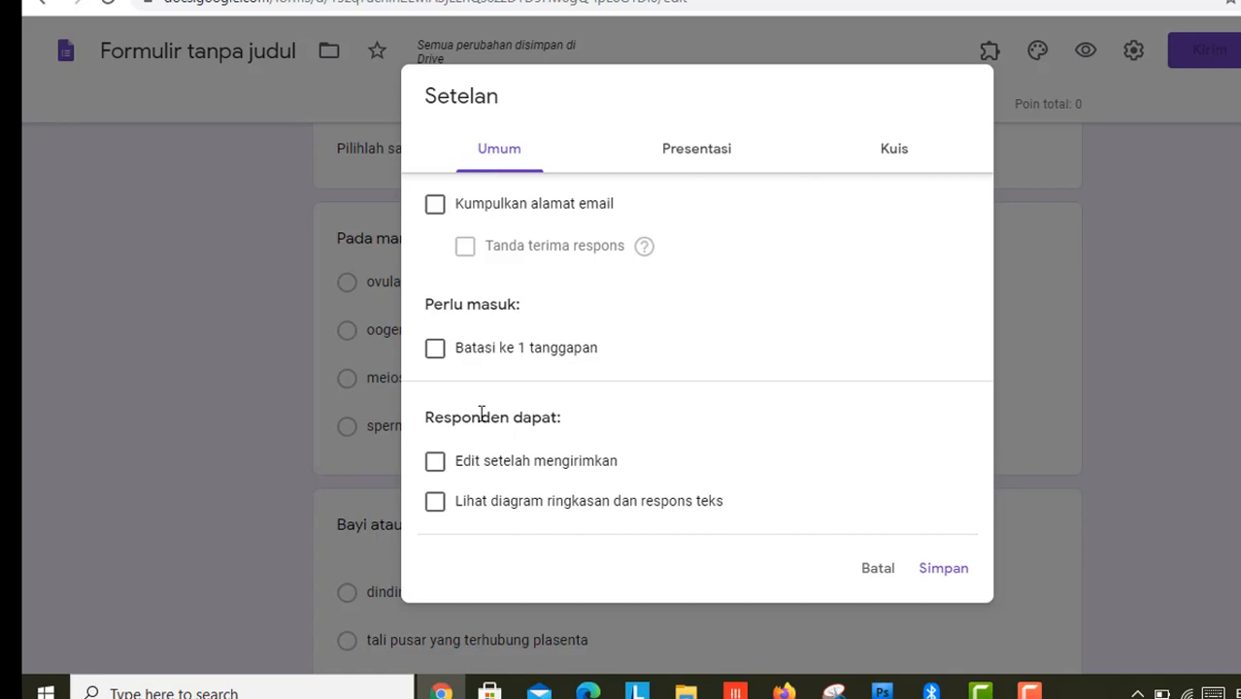
left_click(436, 350)
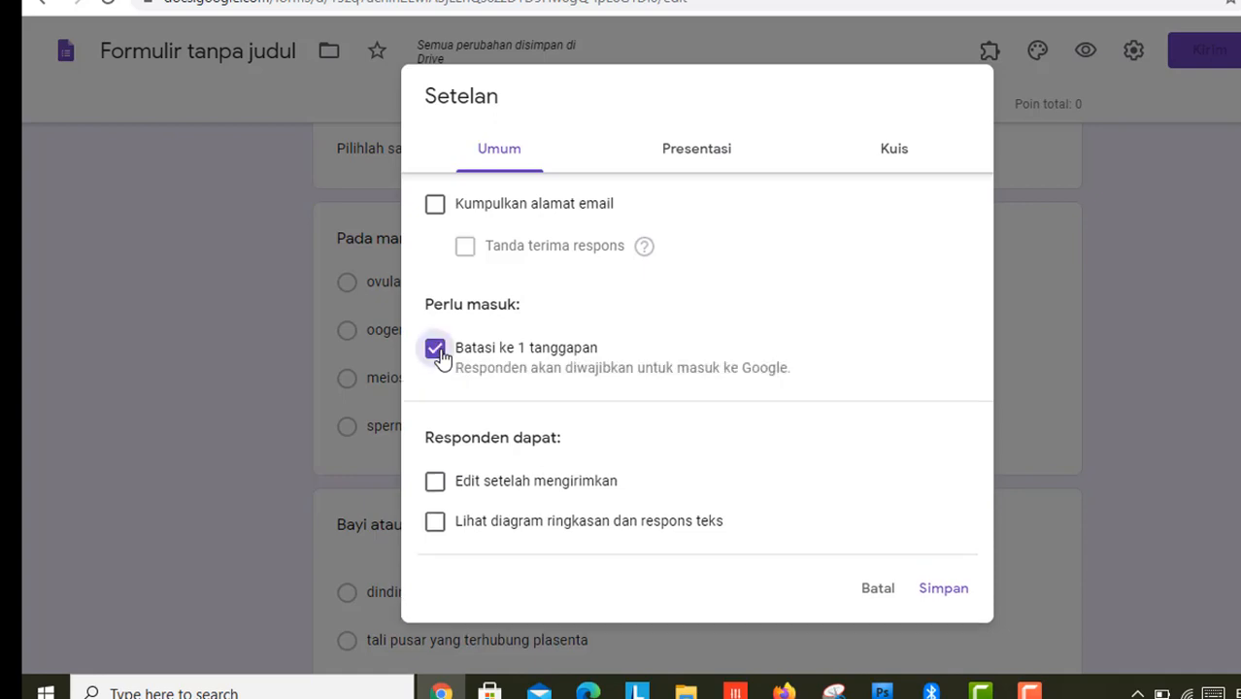
Step: Set the confirmation message 'Terimakasih telah mengerjakan soal ini' and shuffle the question order
left_click(694, 153)
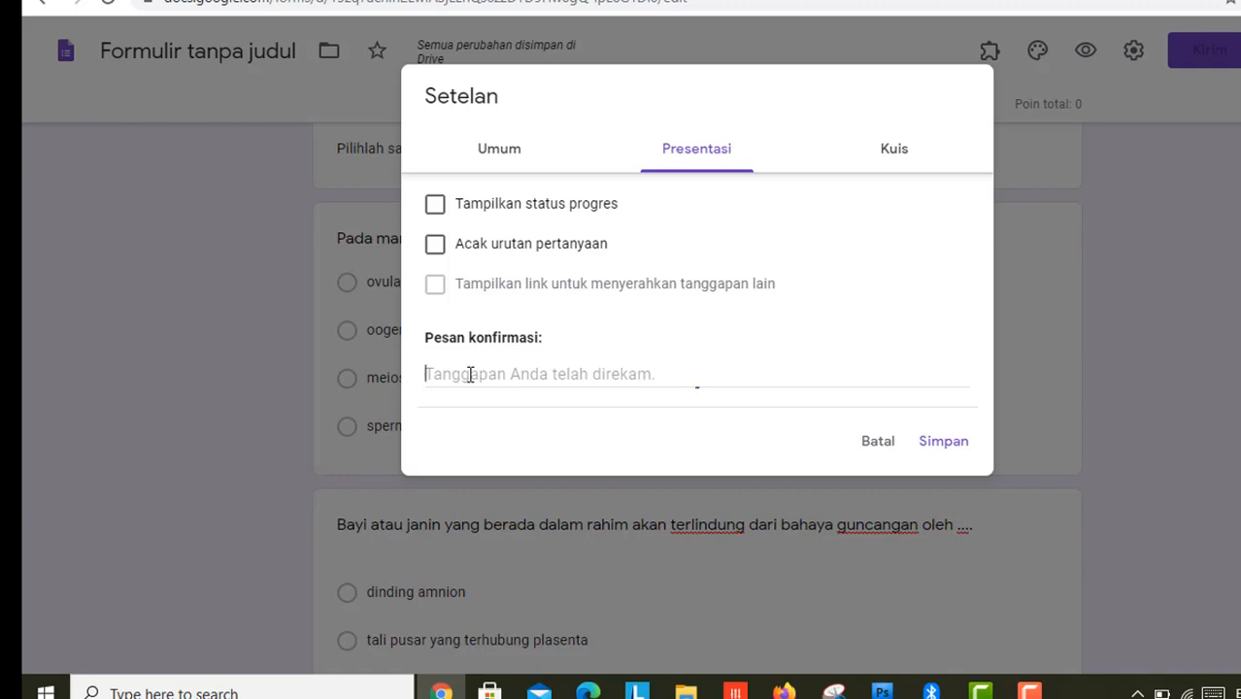
type("Terima")
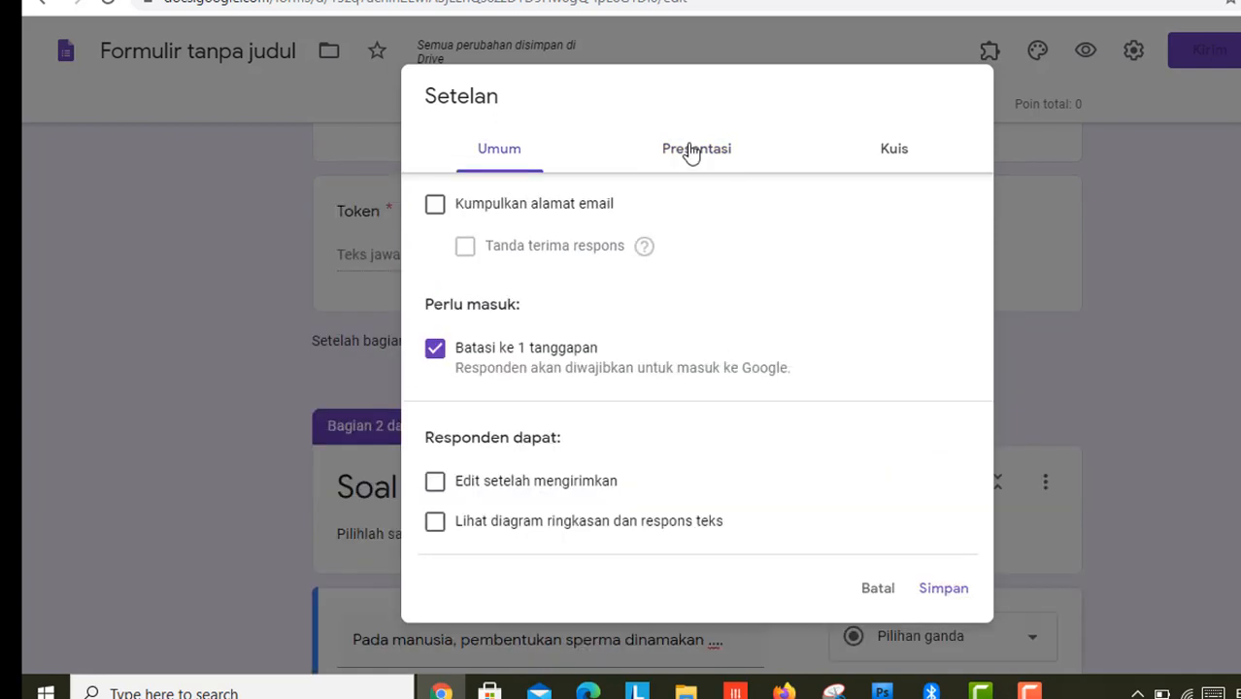
left_click(694, 154)
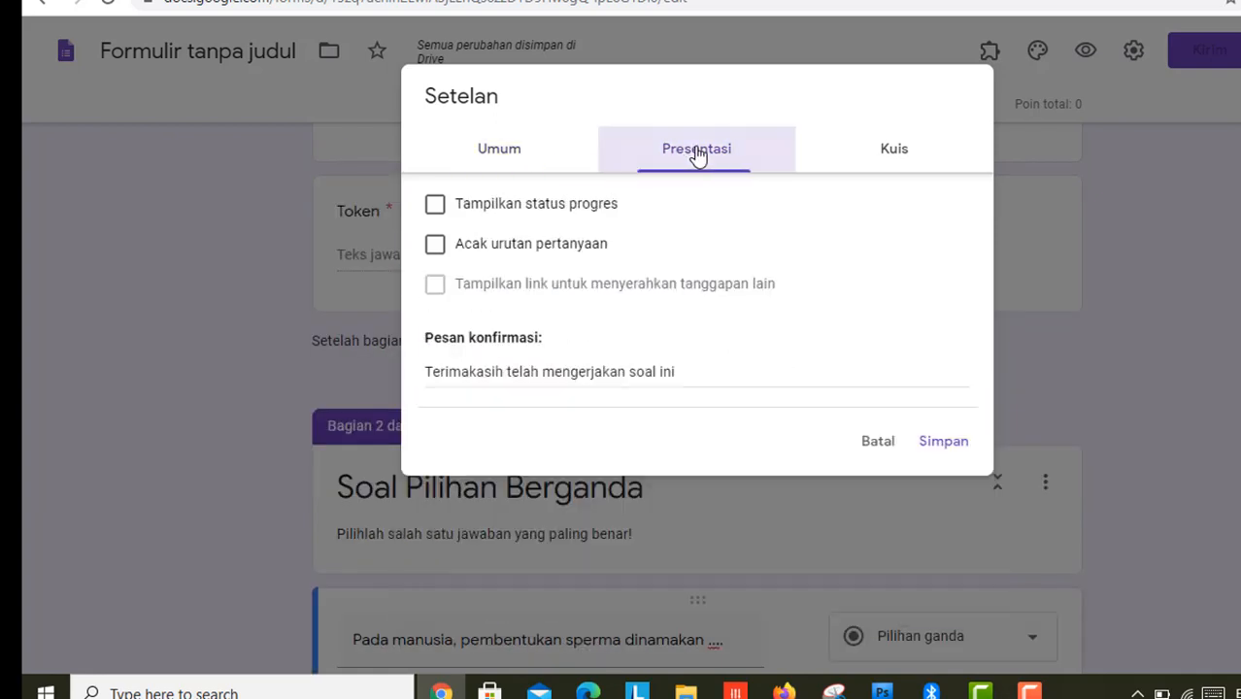
left_click(515, 250)
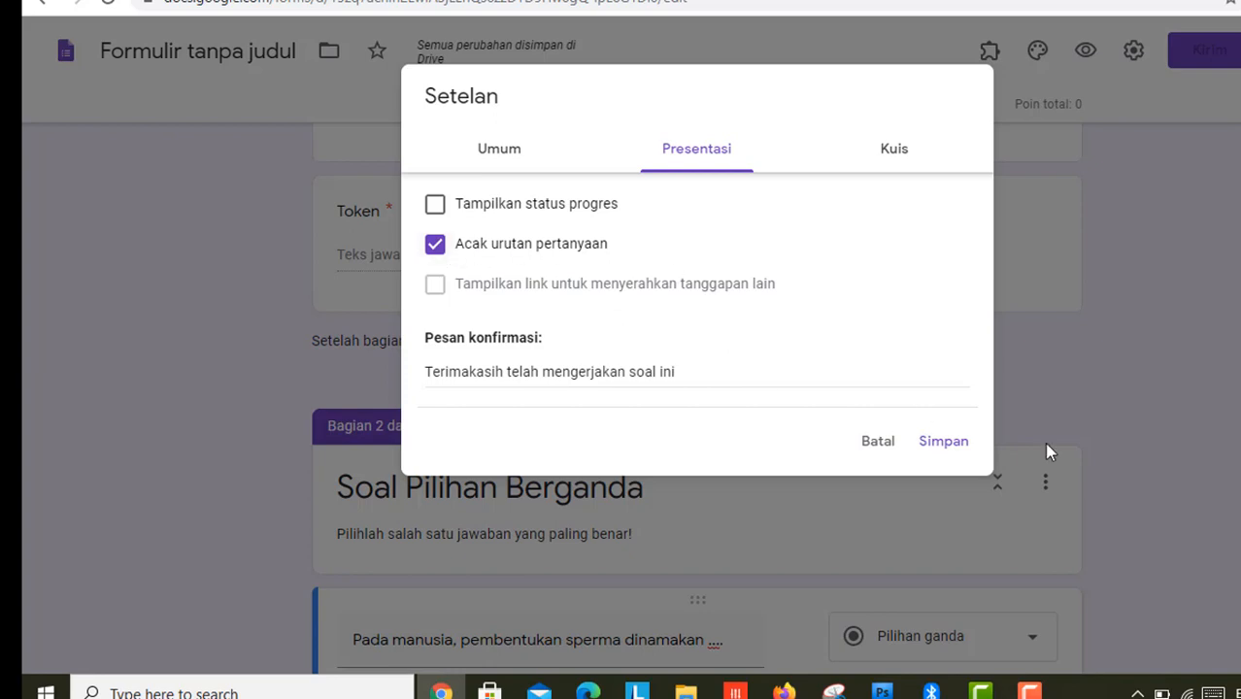
Step: Save the settings, then key 'spermatogenesis' as the sperm-formation question's correct answer
left_click(942, 449)
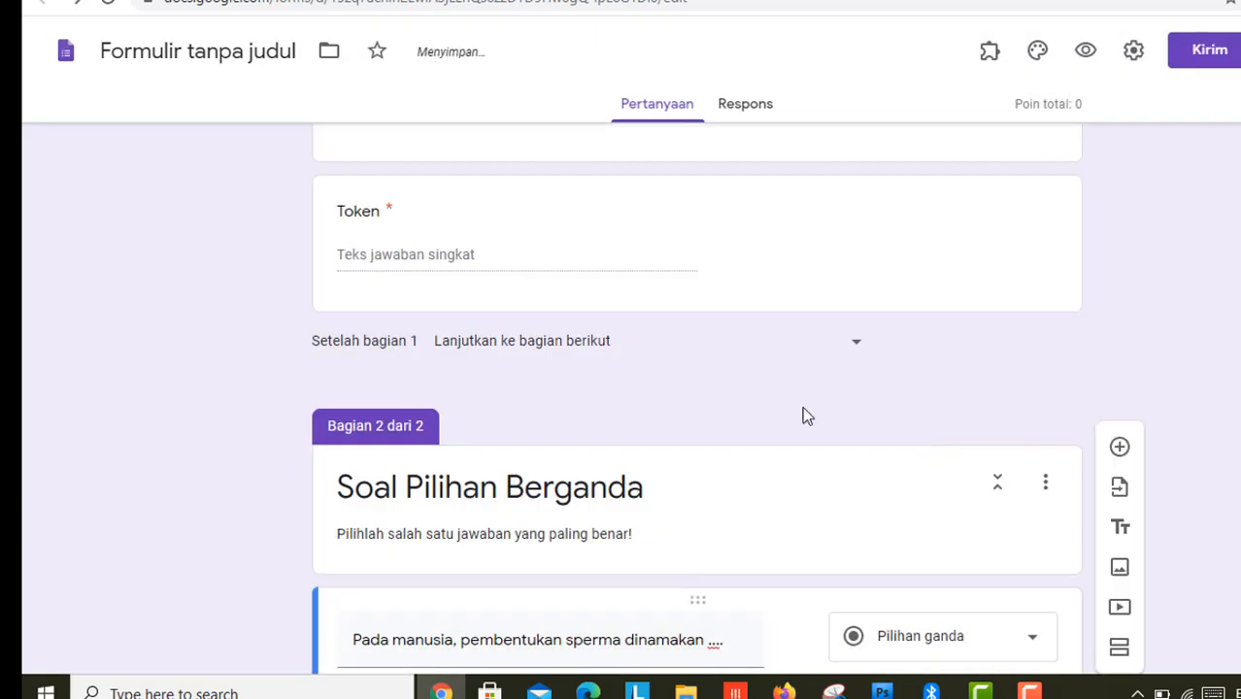
scroll(1236, 363, "down", 4)
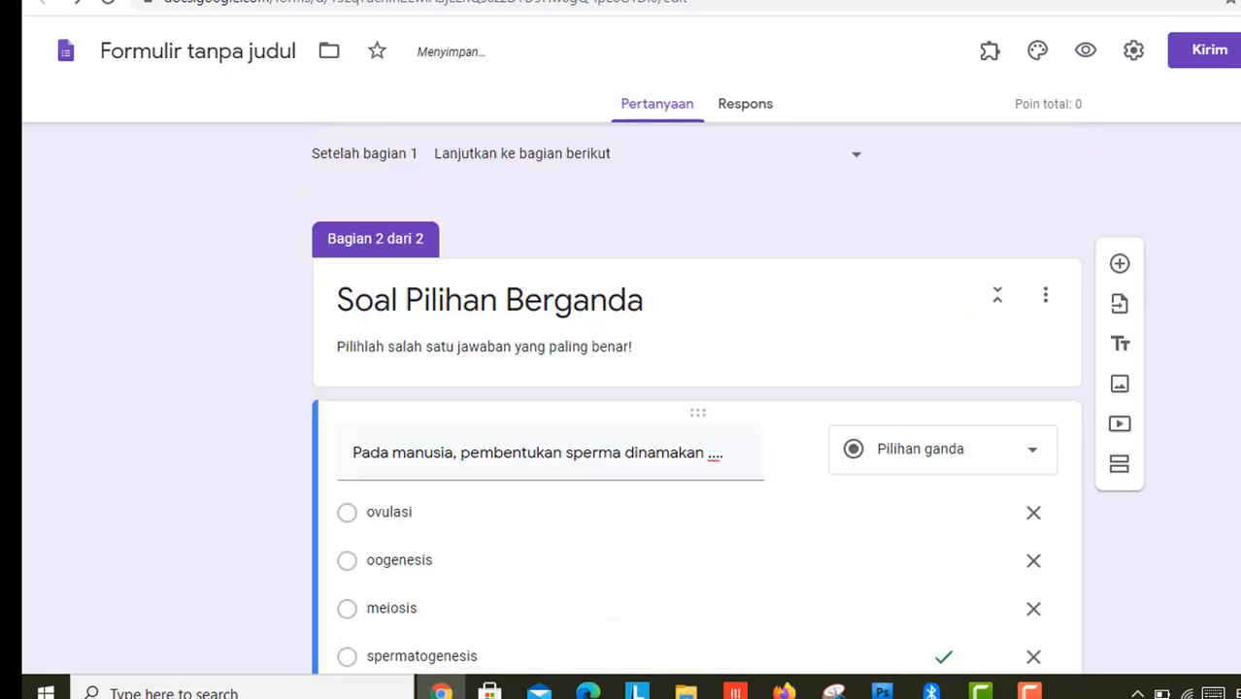
scroll(1235, 367, "down", 1)
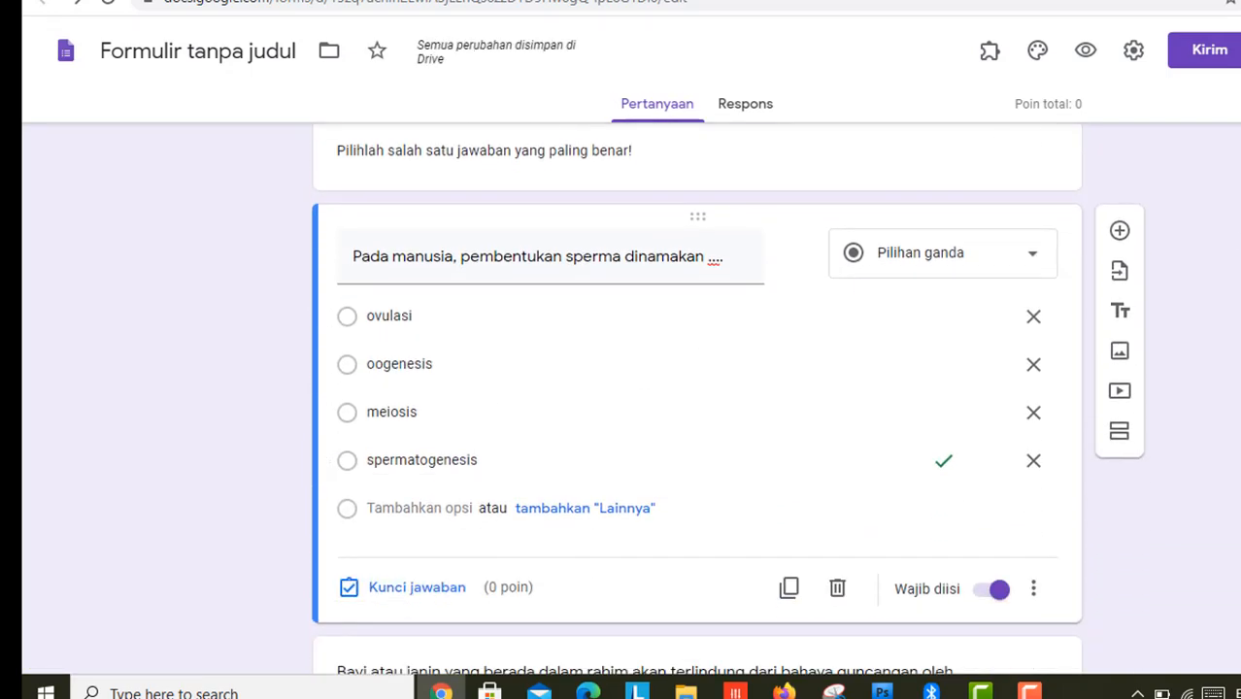
scroll(697, 398, "down", 6)
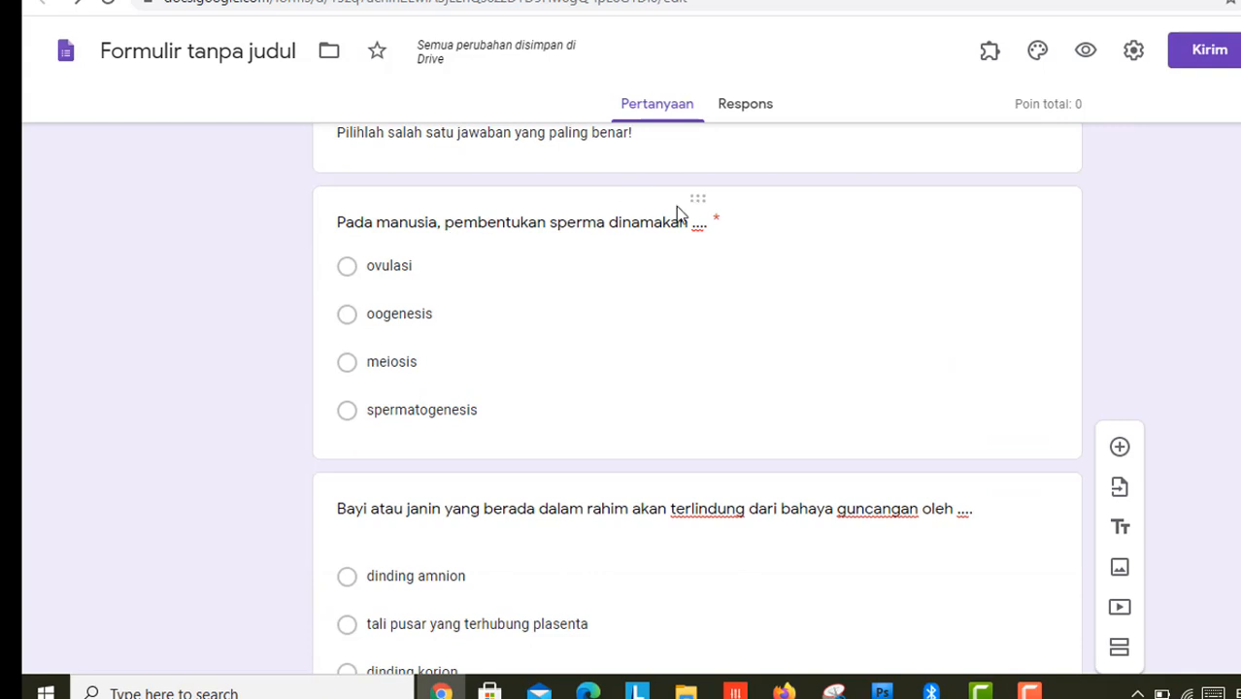
left_click(411, 271)
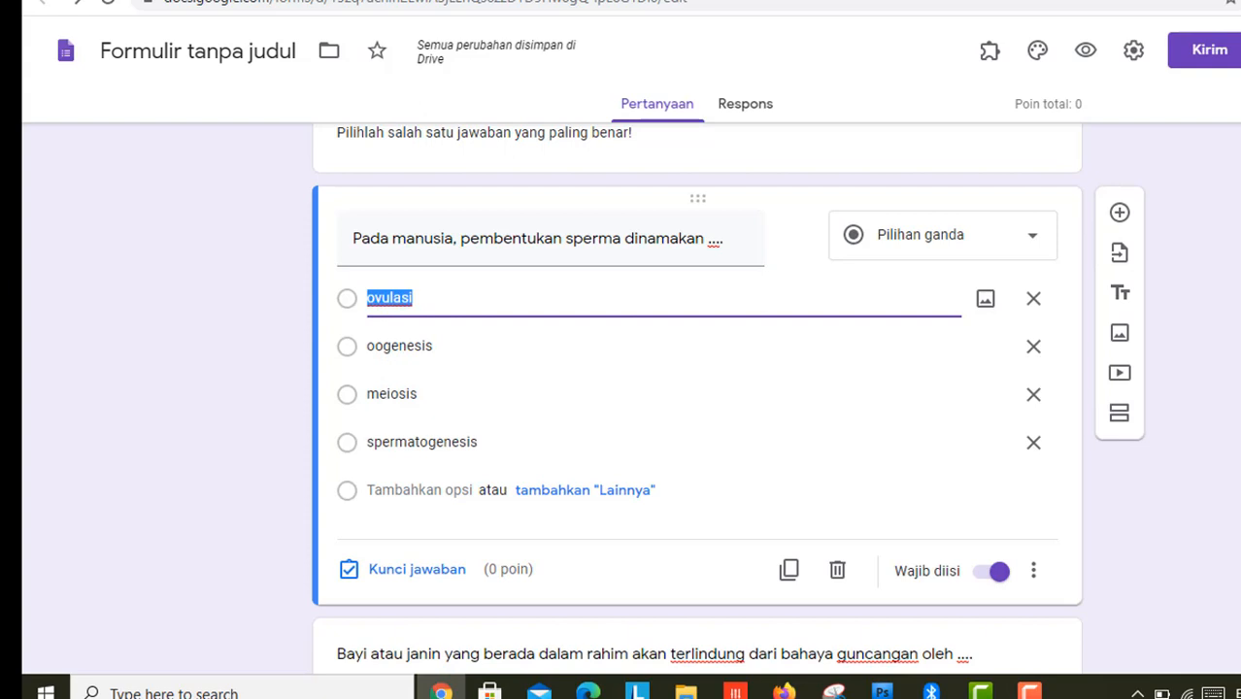
scroll(698, 389, "down", 1)
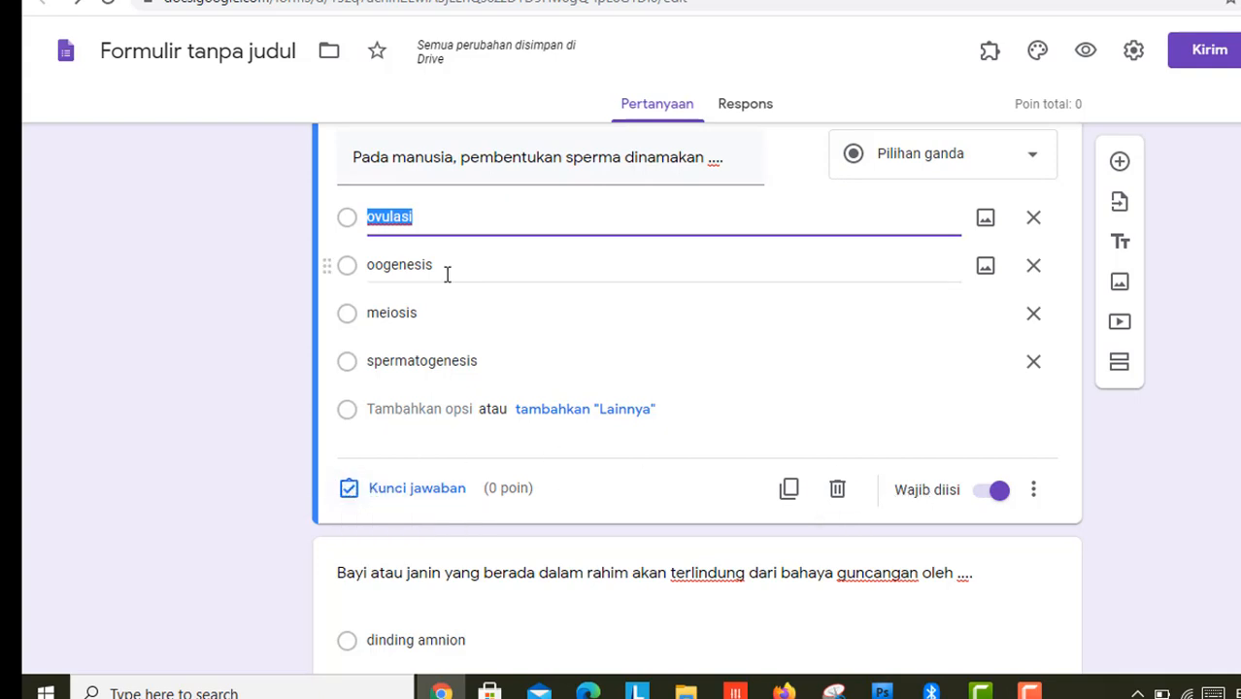
left_click(412, 364)
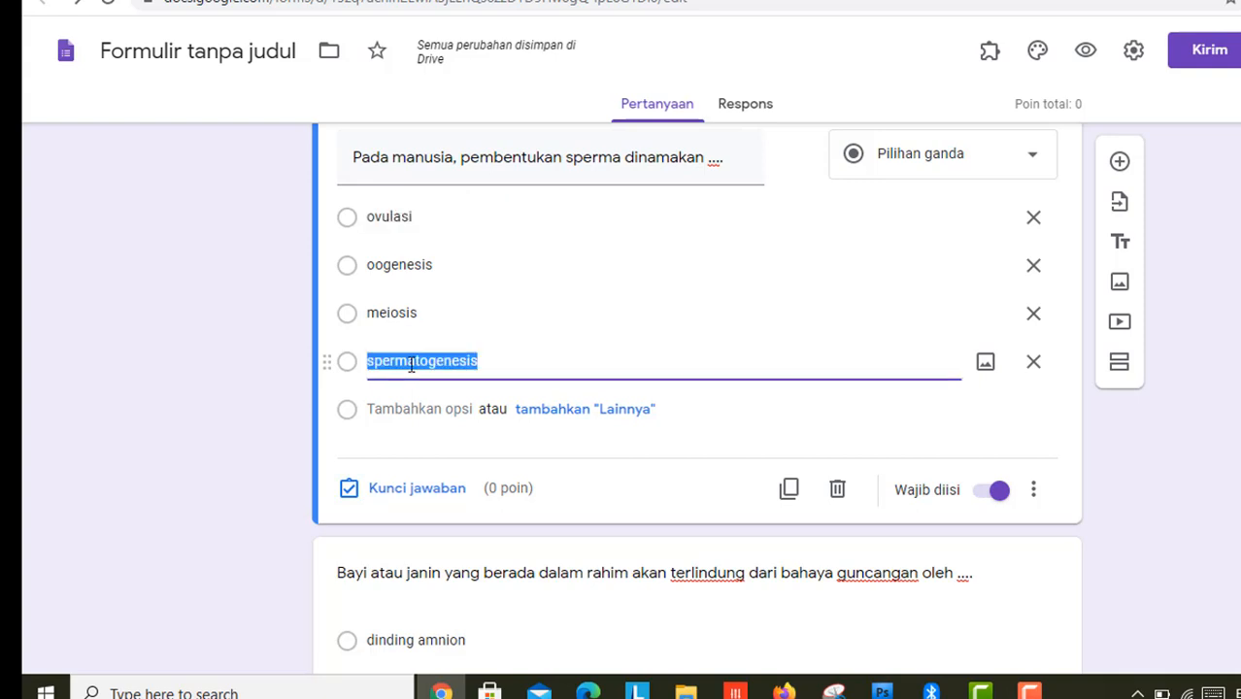
left_click(449, 500)
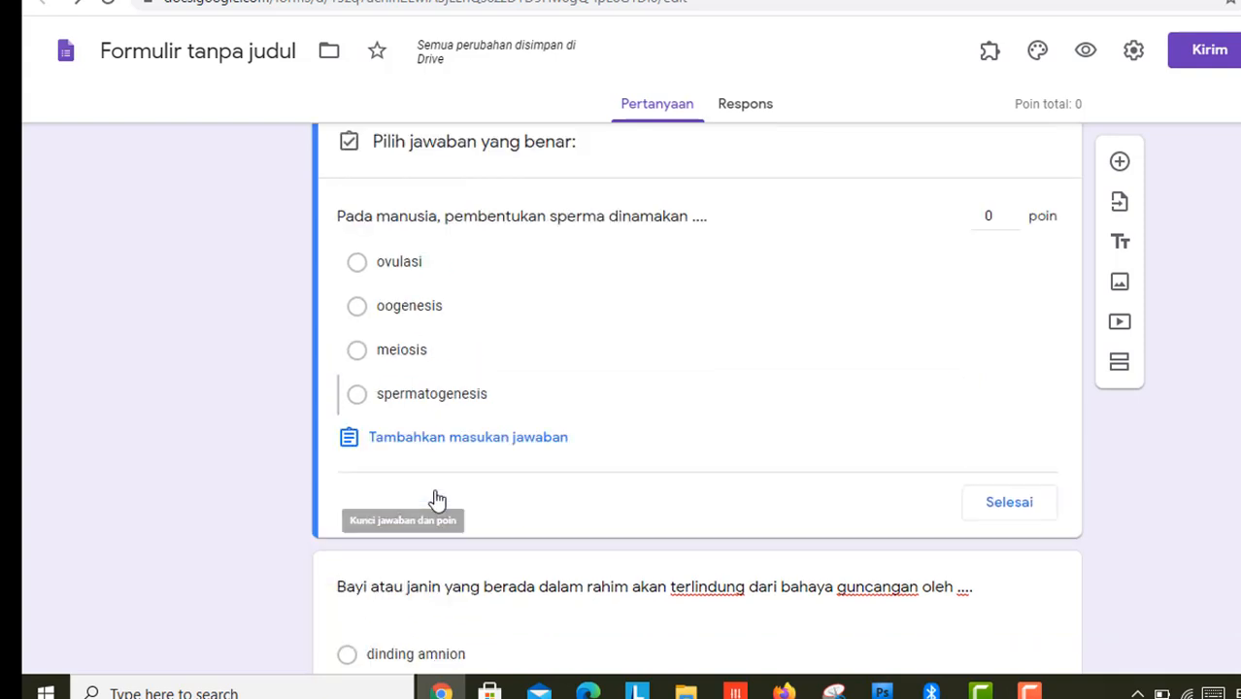
left_click(461, 393)
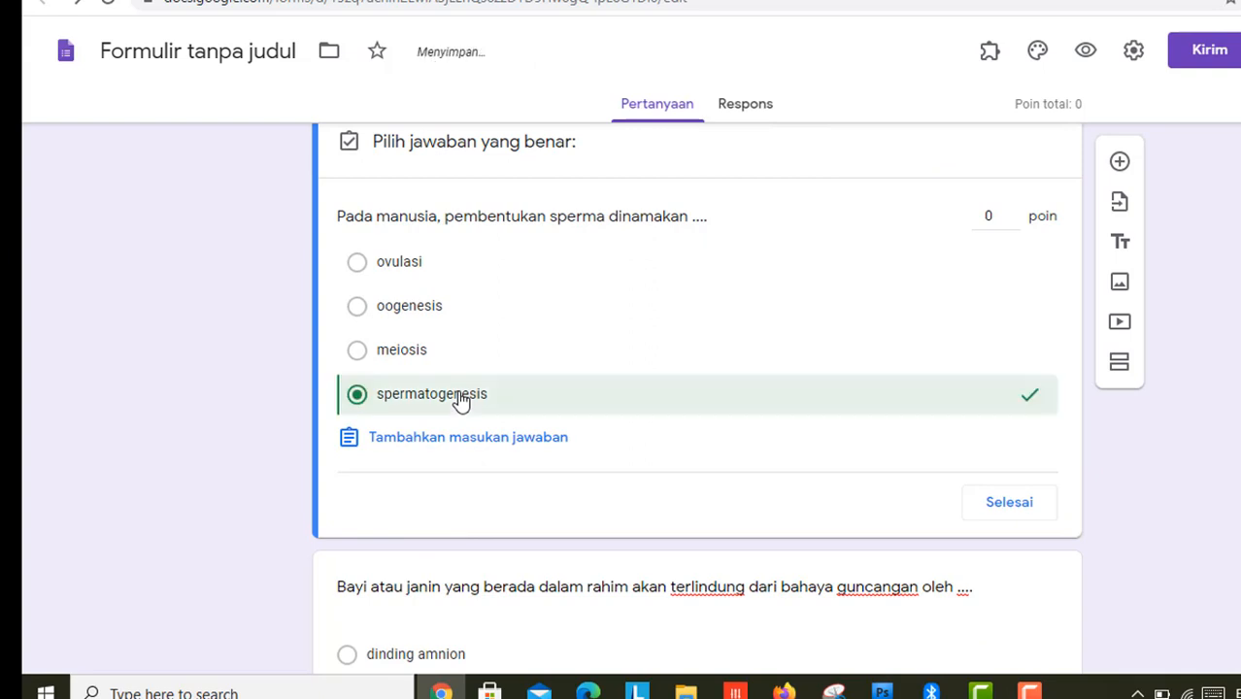
left_click(1008, 505)
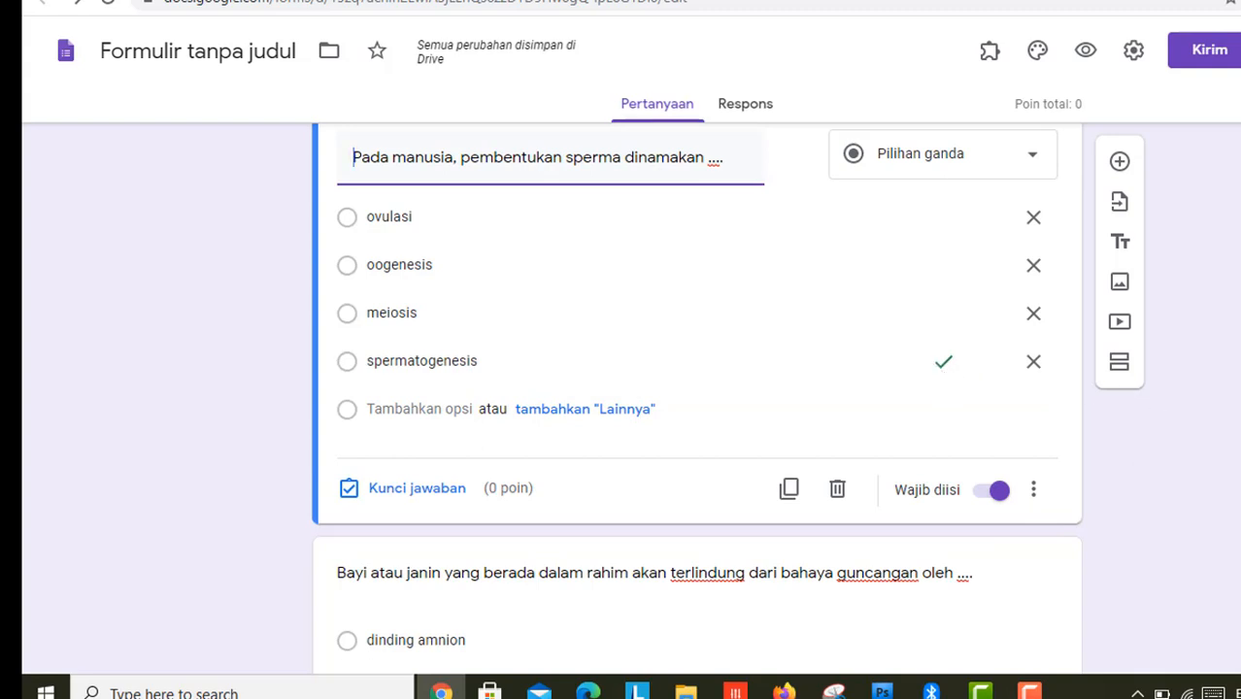
Step: Key 'pembuahan sel telur oleh sperma' as the ovulation question's correct answer
scroll(742, 285, "down", 3)
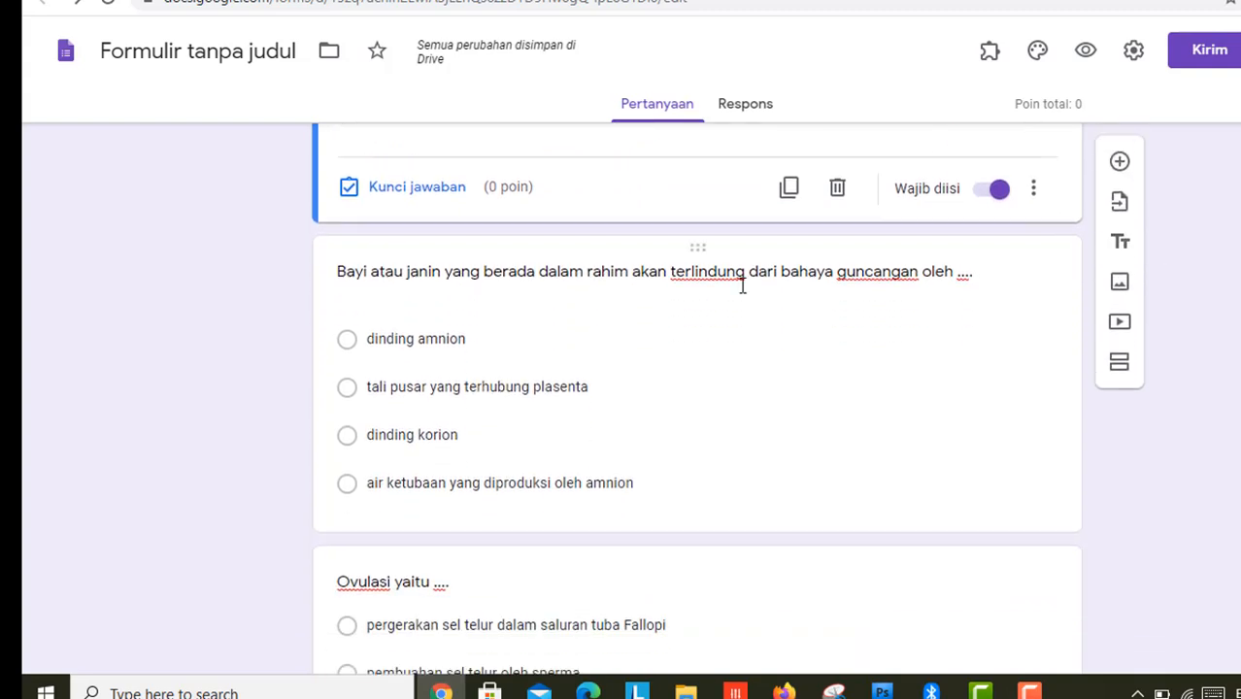
scroll(636, 305, "down", 3)
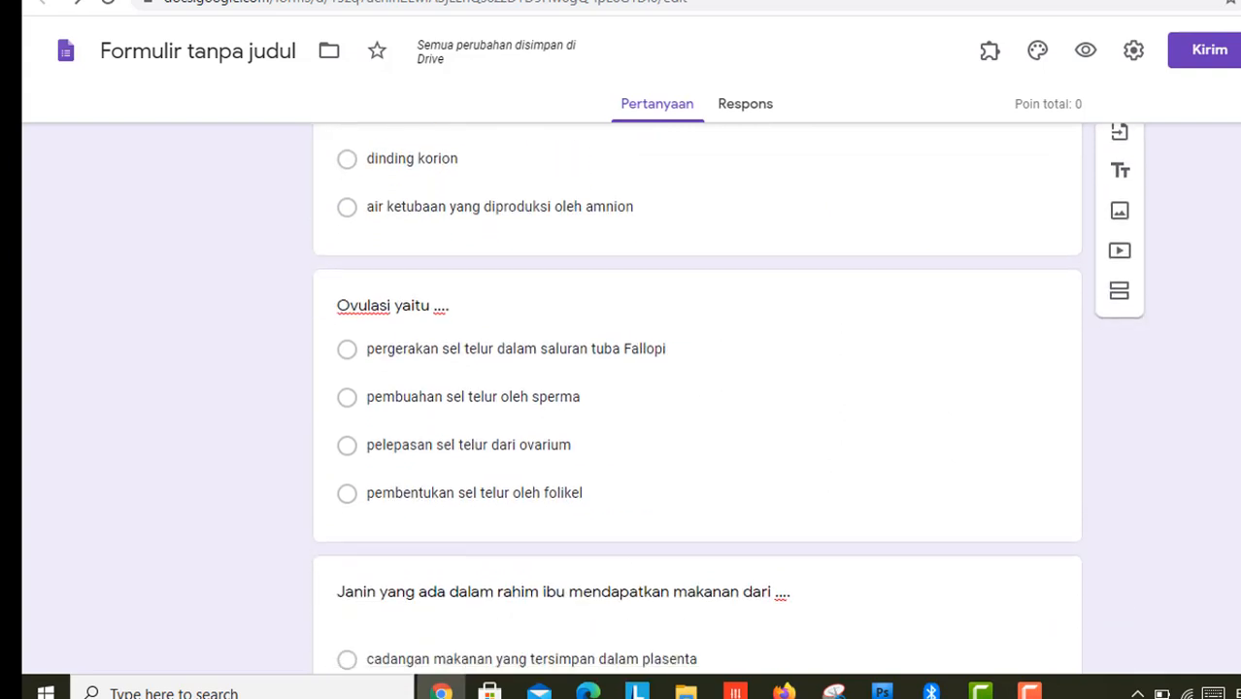
left_click(515, 305)
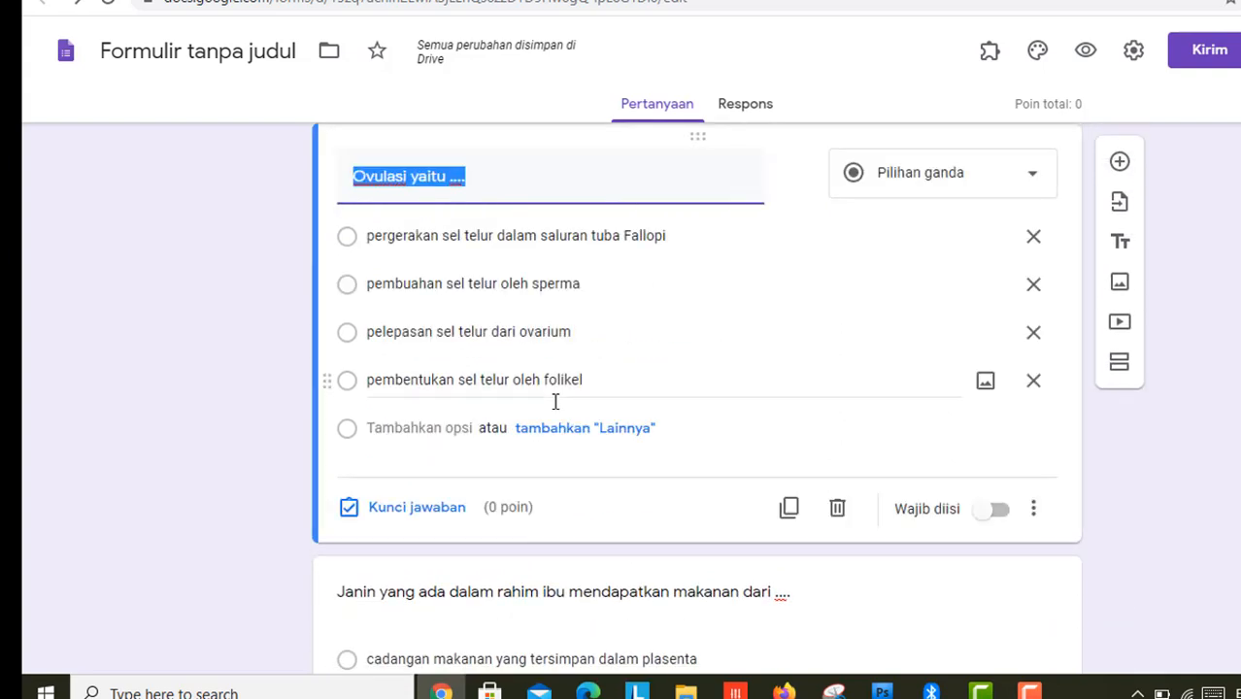
left_click(404, 509)
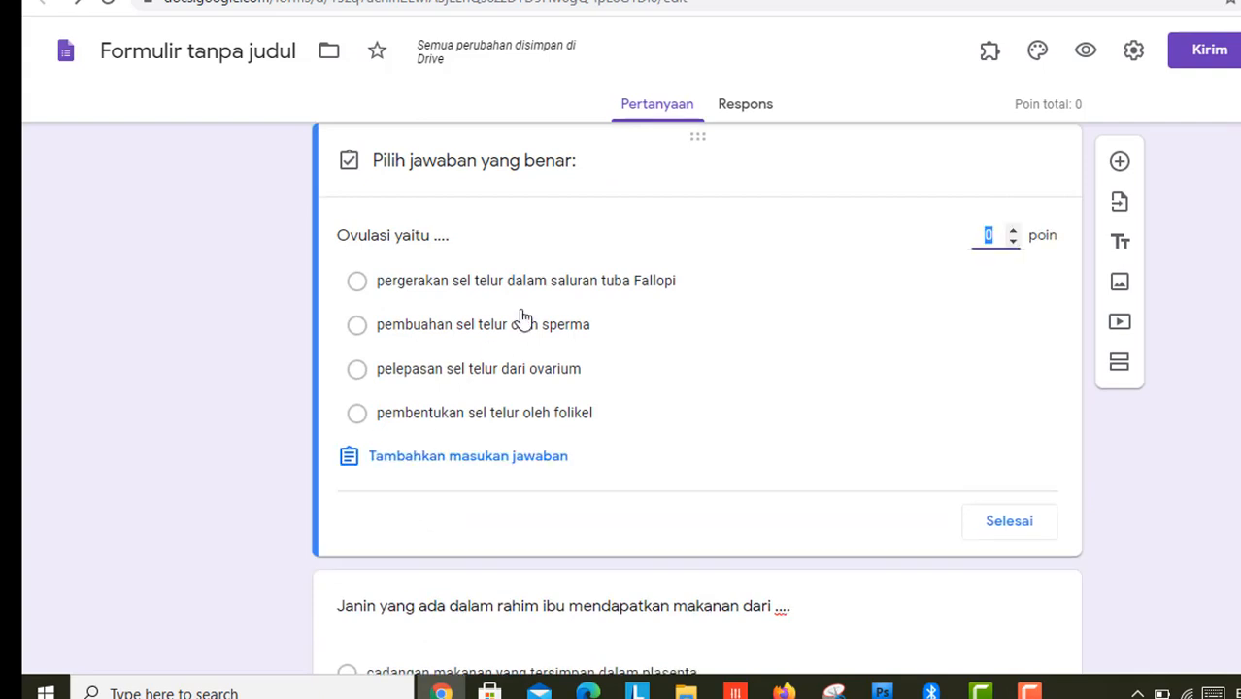
left_click(589, 329)
left_click(967, 520)
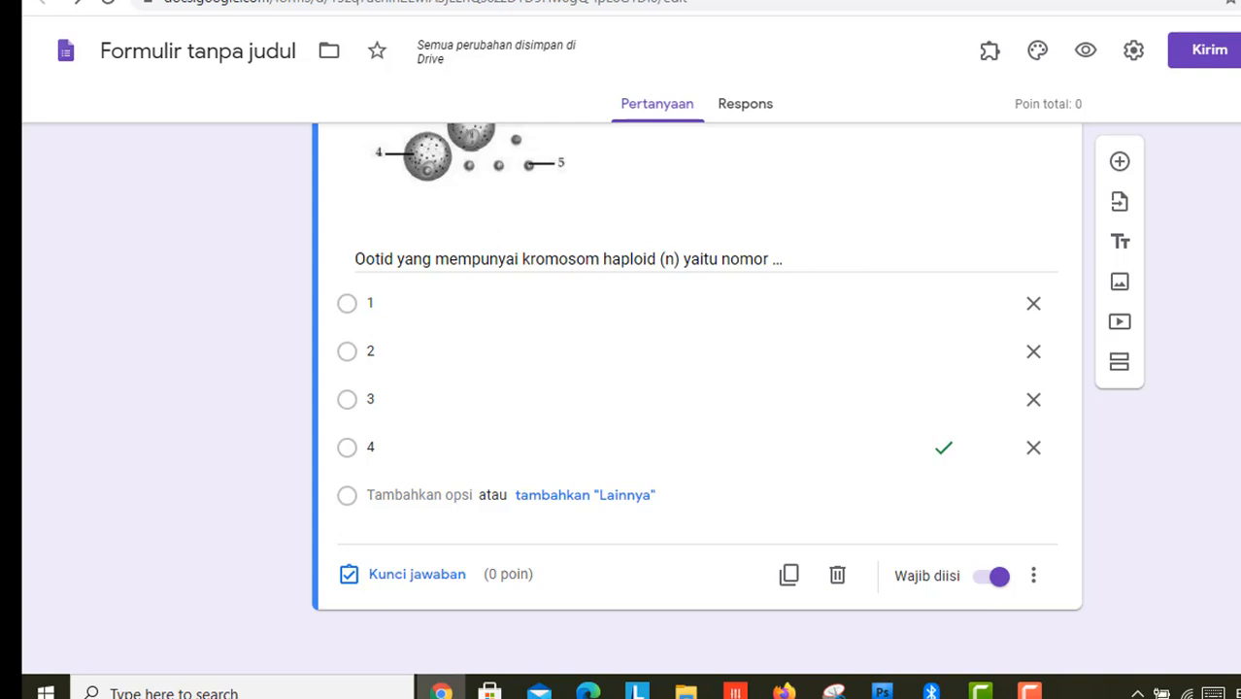
Step: Make the oogenesis diagram question worth 10 points
scroll(697, 378, "up", 2)
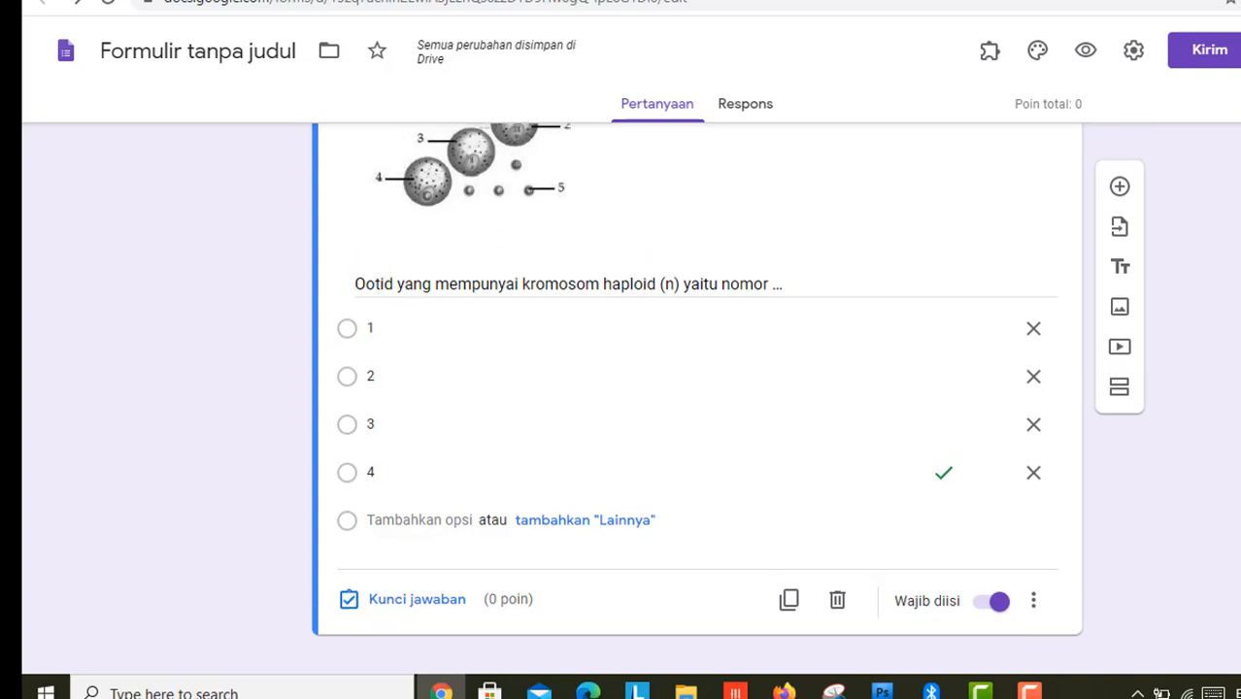
scroll(488, 632, "up", 3)
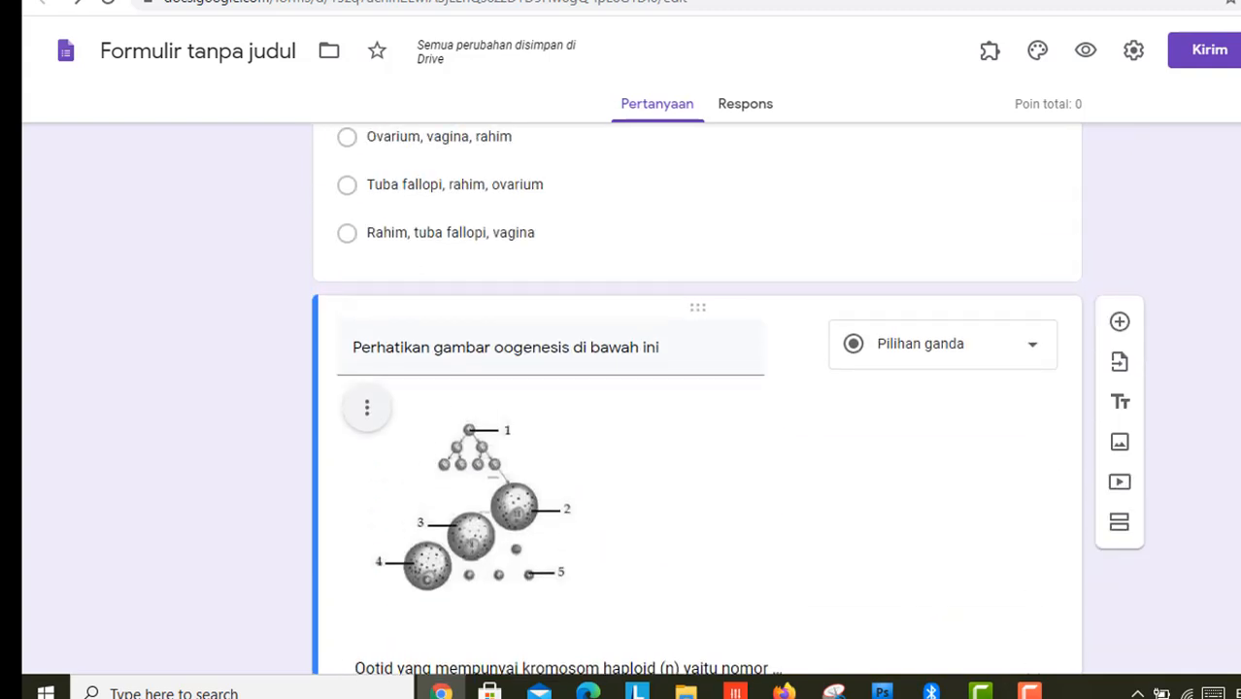
scroll(488, 631, "down", 4)
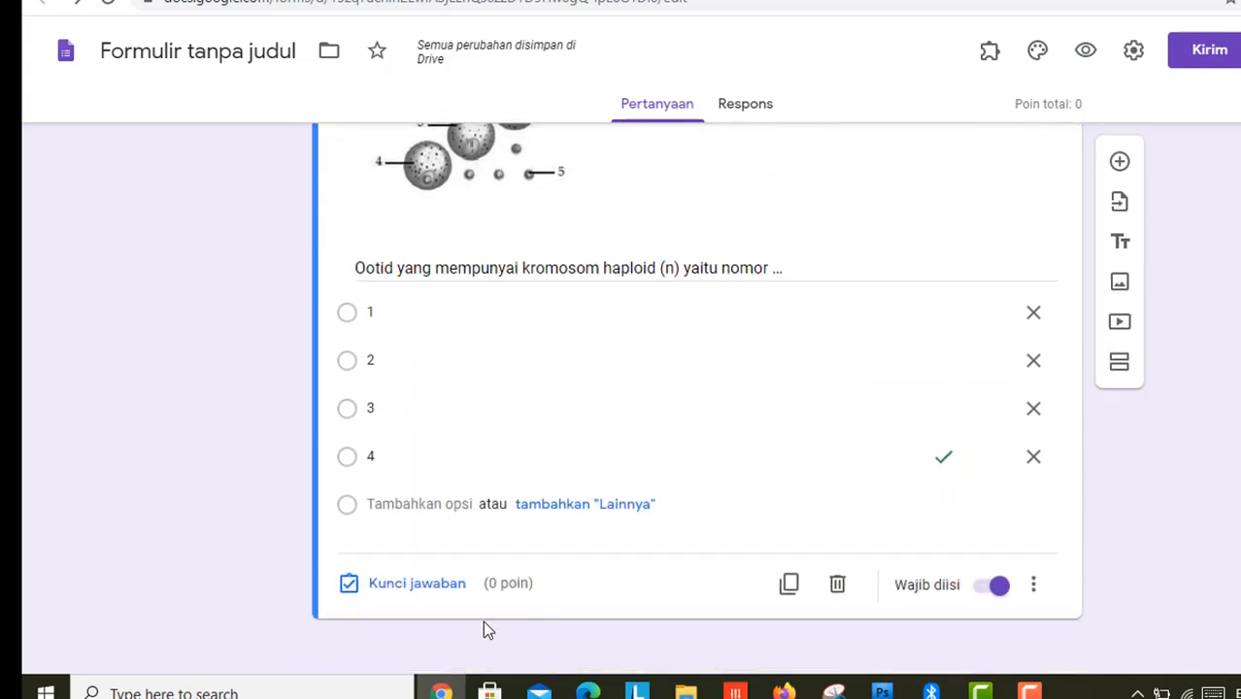
left_click(430, 589)
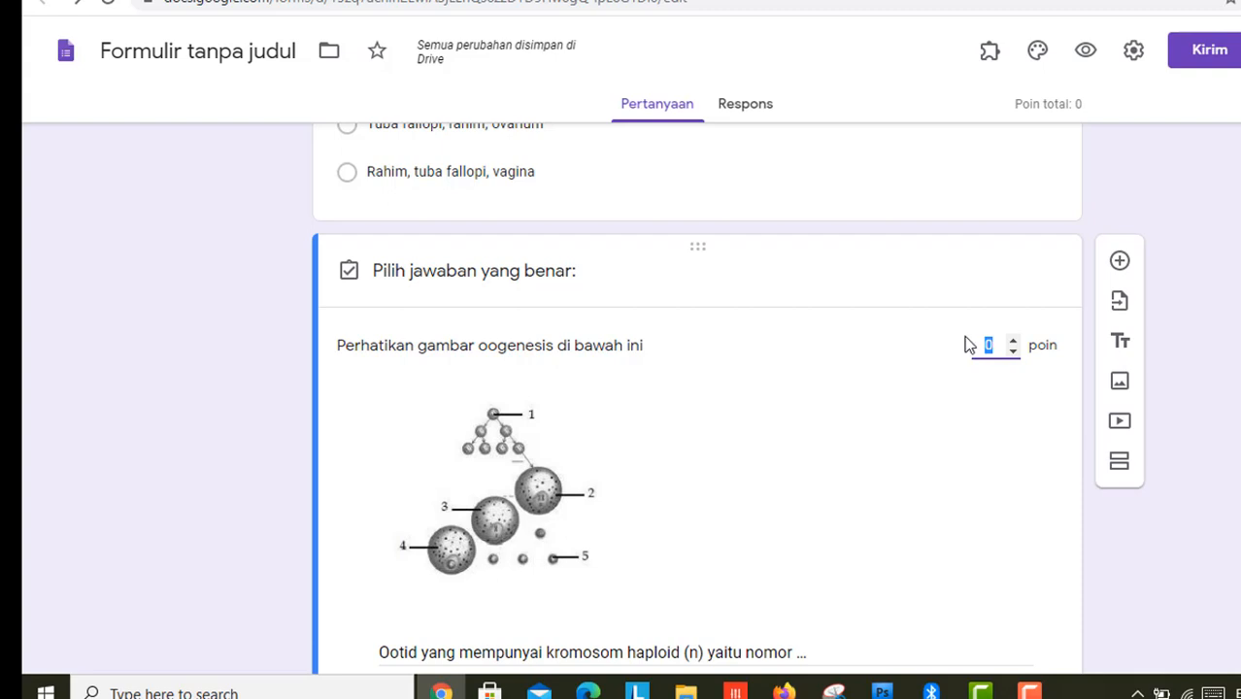
type("10")
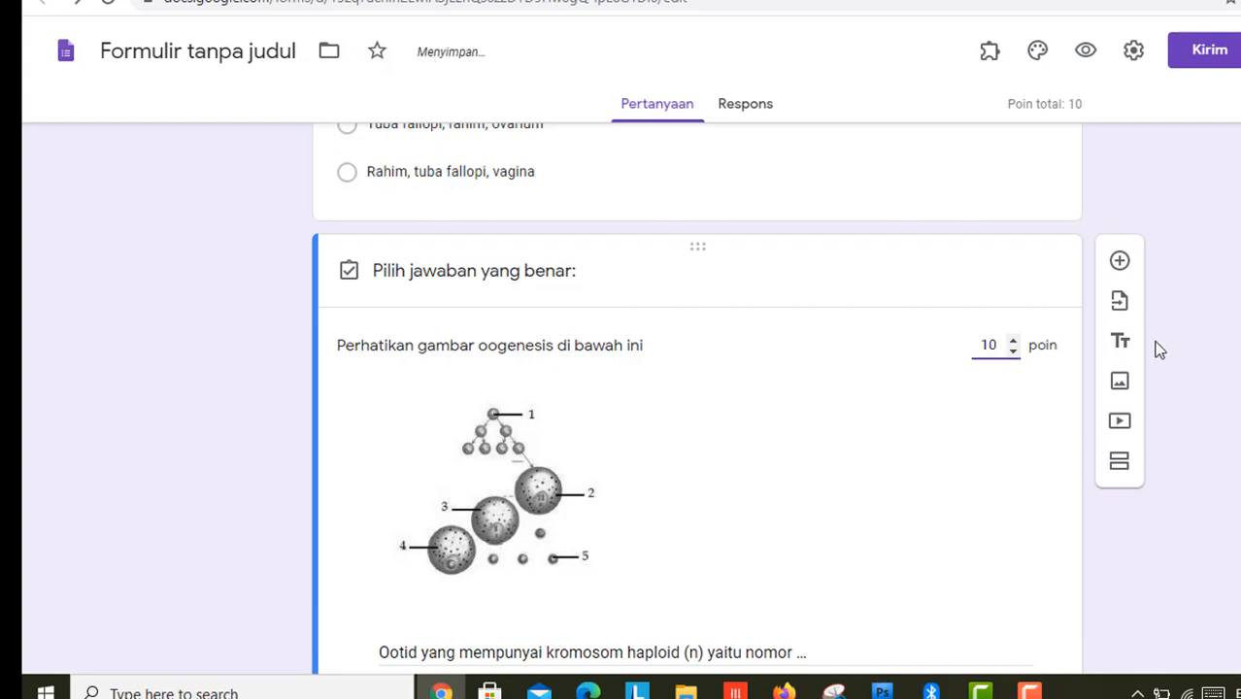
left_click(1211, 340)
Step: Make the M, N, L diagram question worth 10 points
scroll(1127, 432, "up", 6)
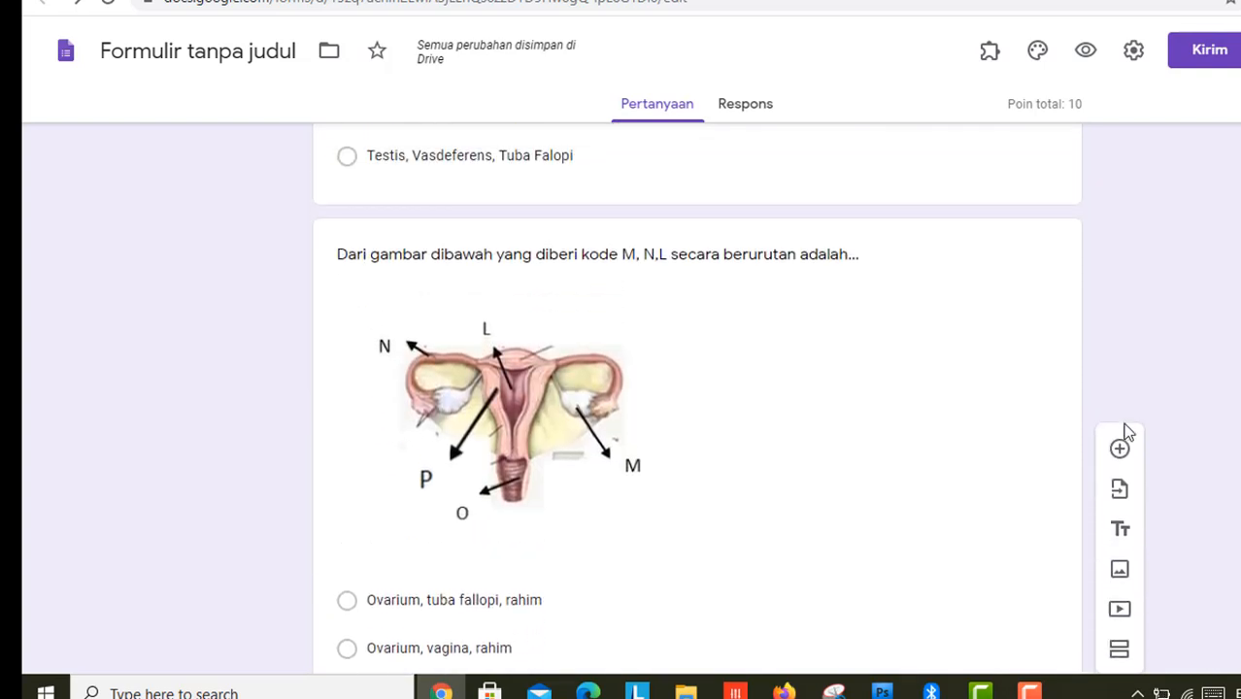
left_click(1046, 421)
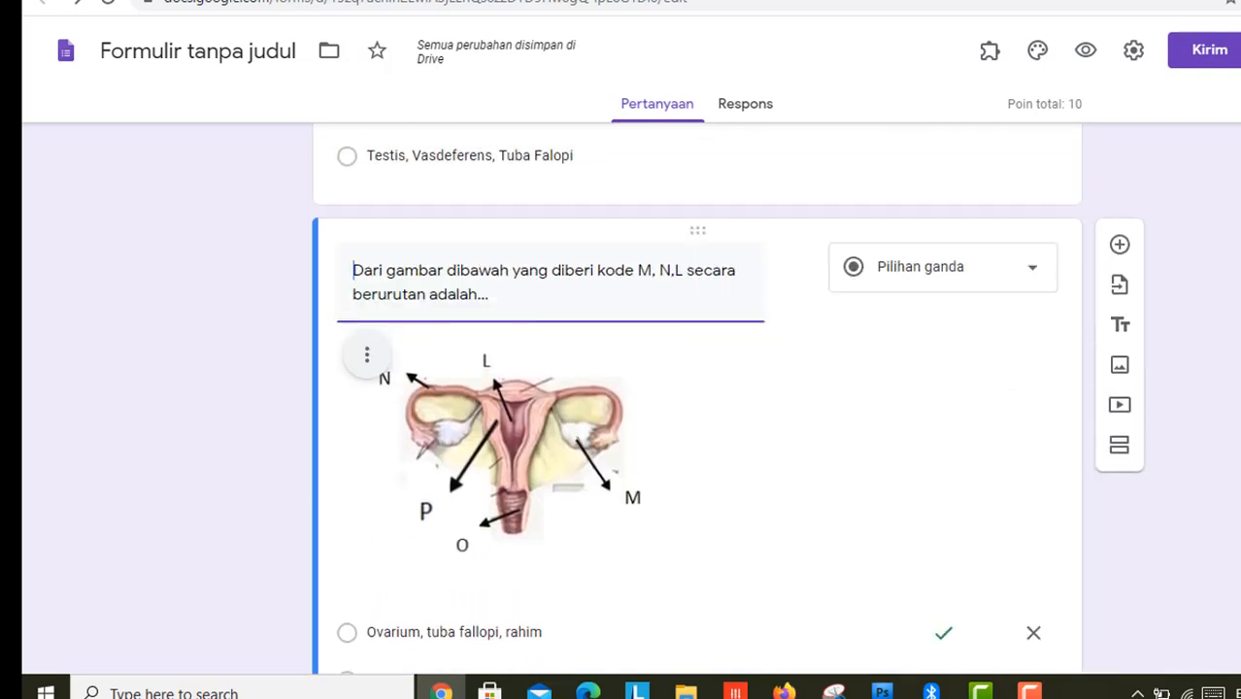
scroll(536, 595, "down", 4)
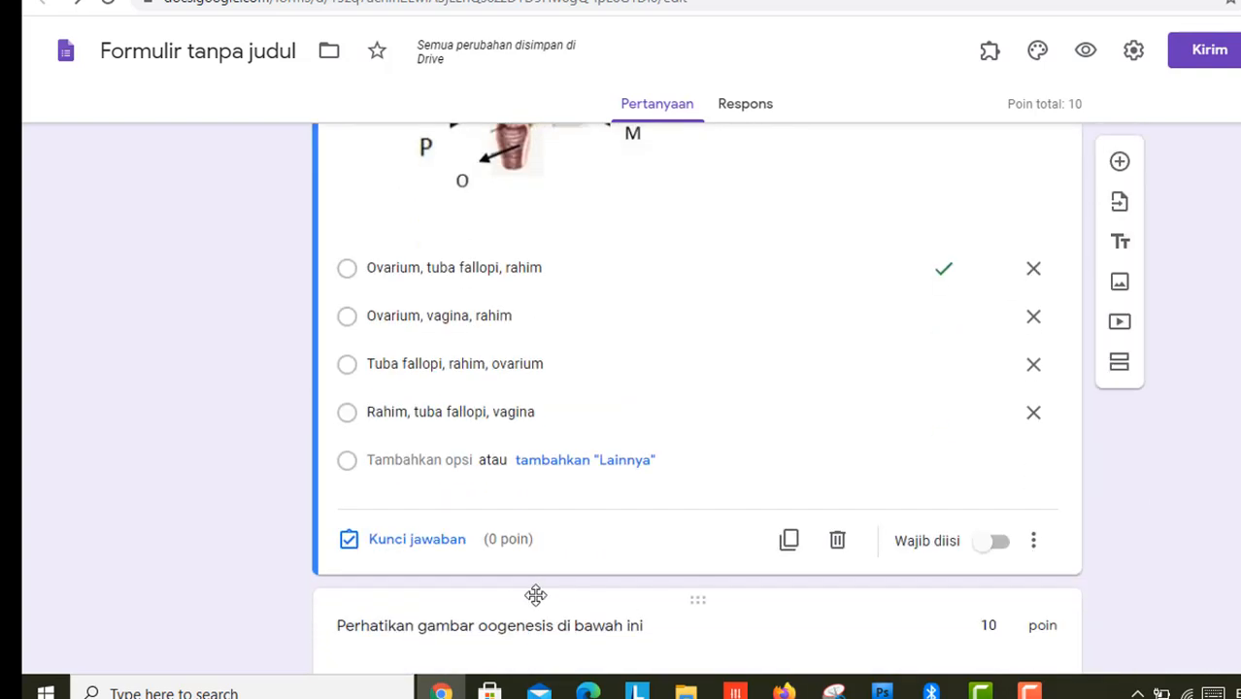
left_click(416, 540)
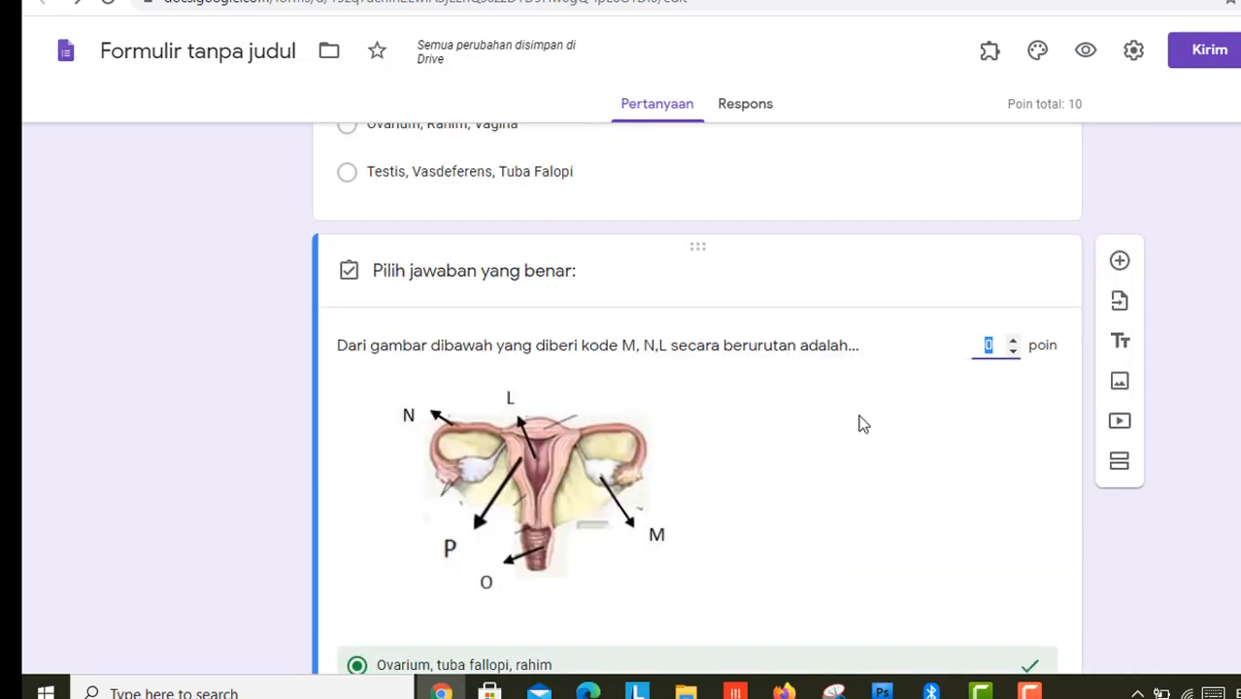
left_click(1204, 364)
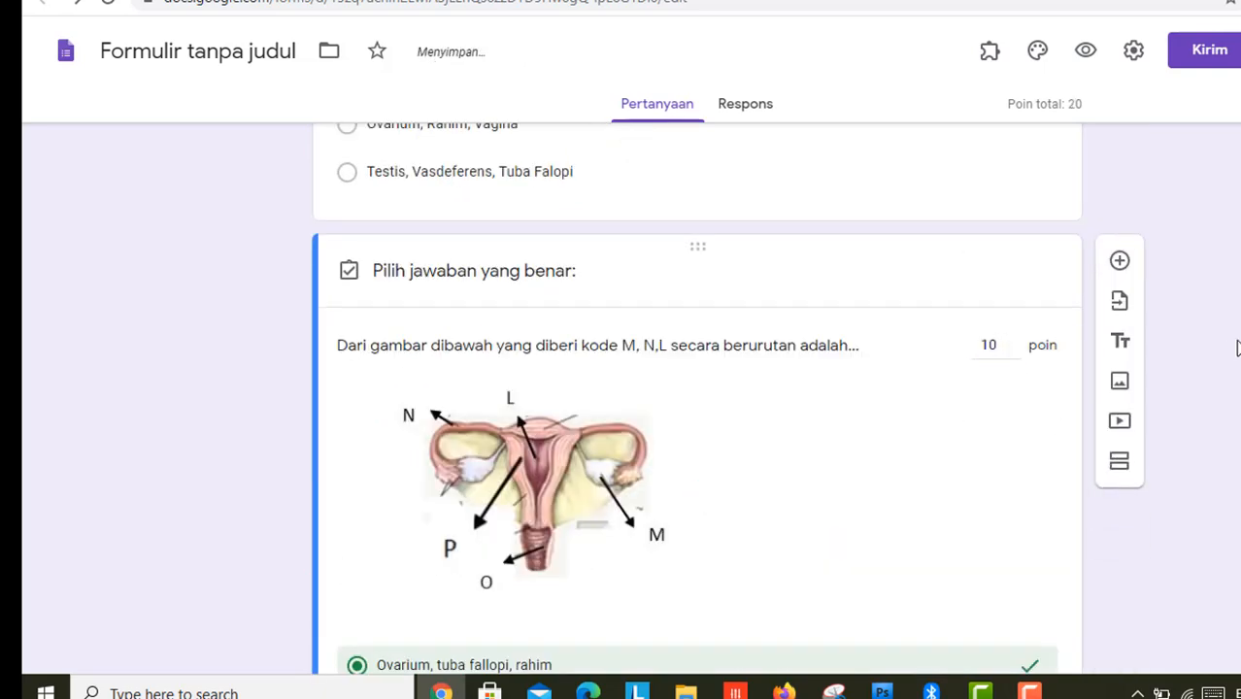
Step: Make the male reproductive organs question worth 10 points
scroll(853, 544, "up", 6)
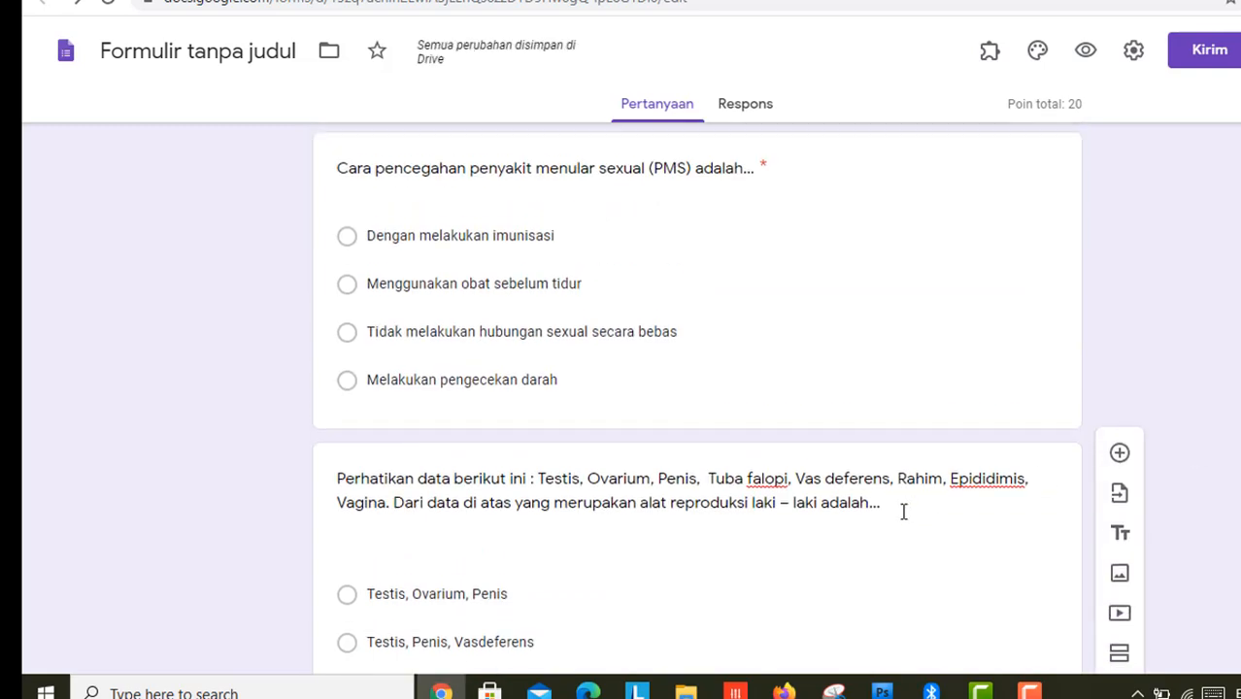
left_click(853, 550)
scroll(438, 266, "down", 6)
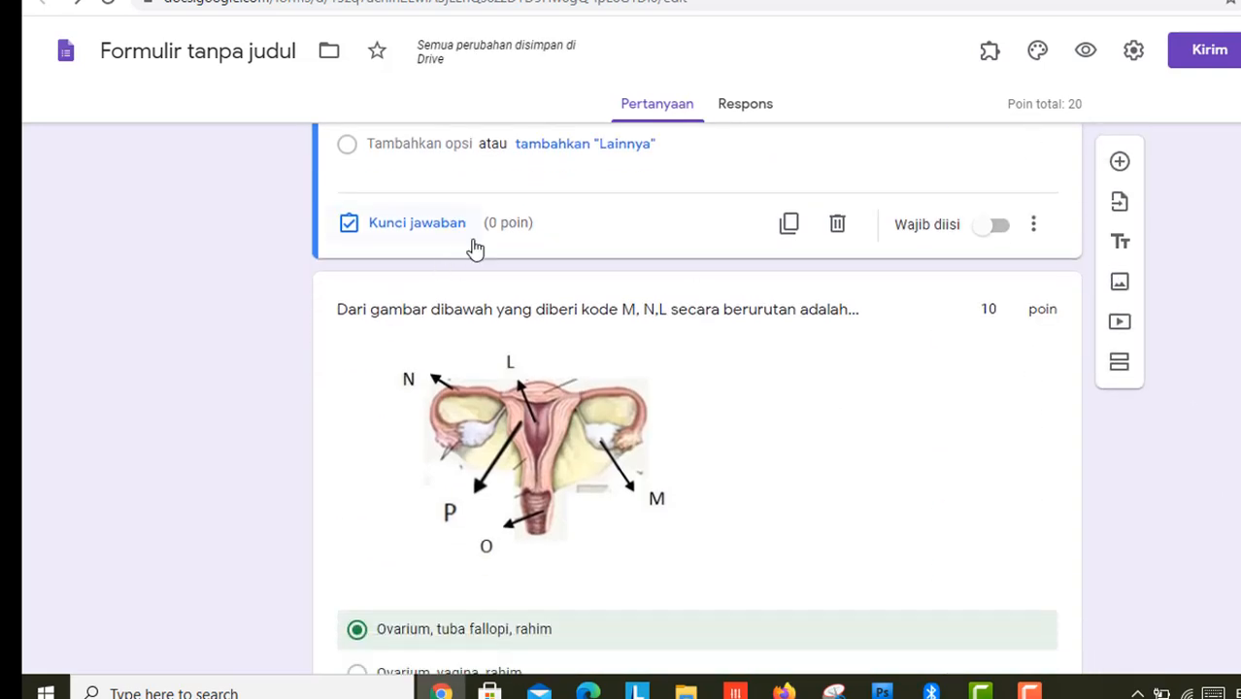
left_click(410, 233)
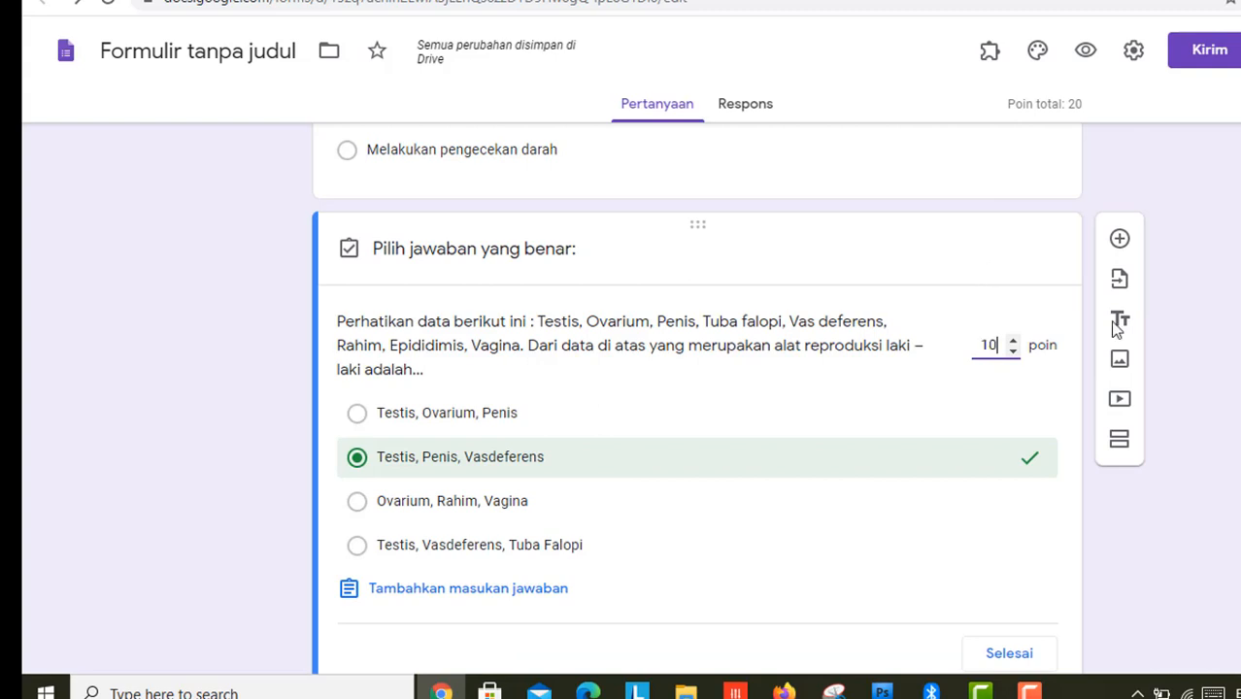
left_click(1201, 335)
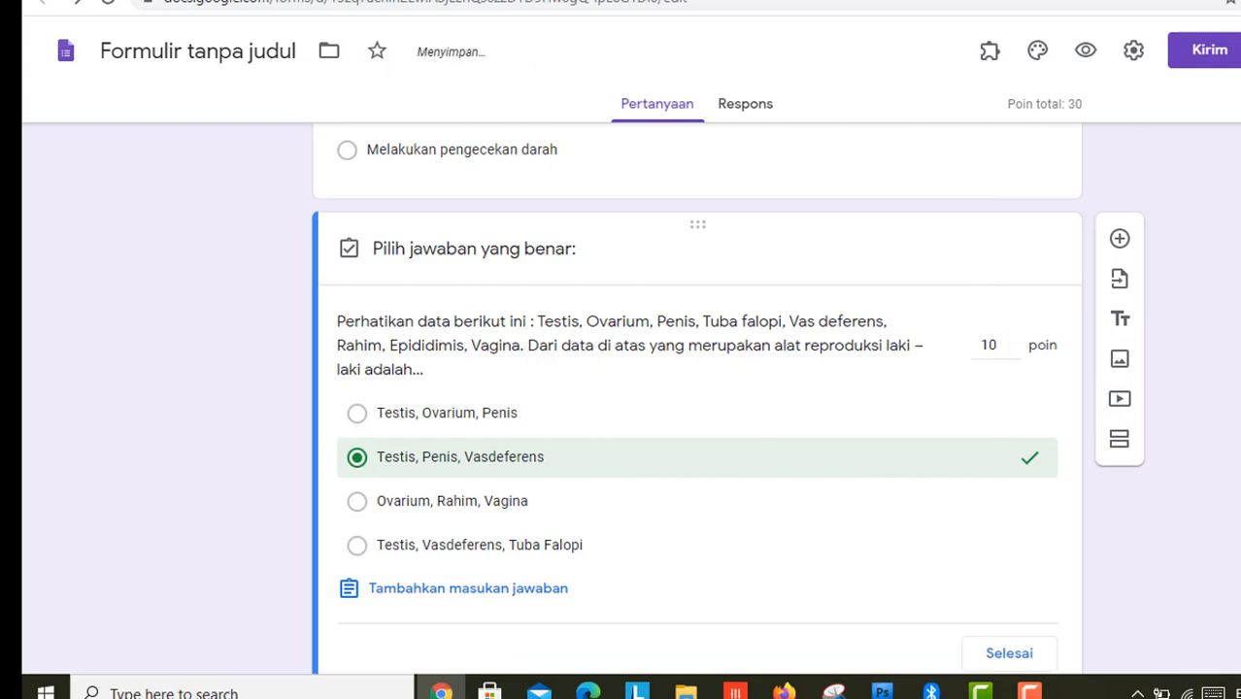
left_click(1030, 656)
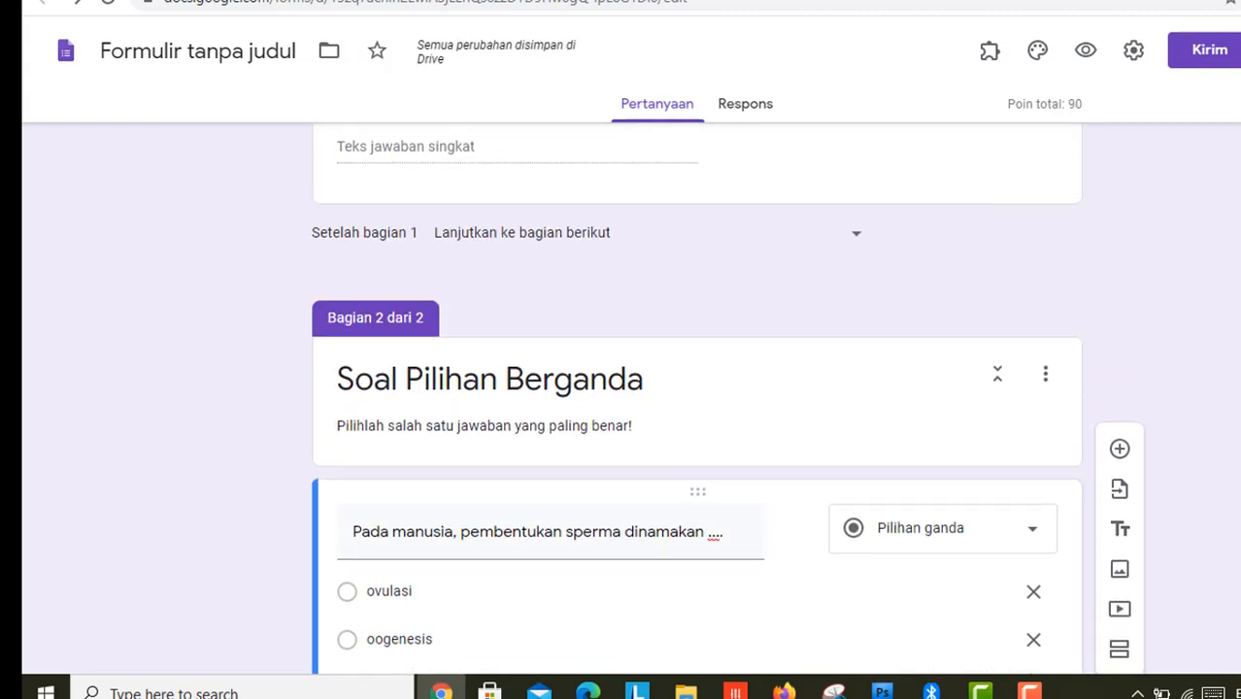
Step: Return to the top of the form and select its title
scroll(697, 398, "up", 10)
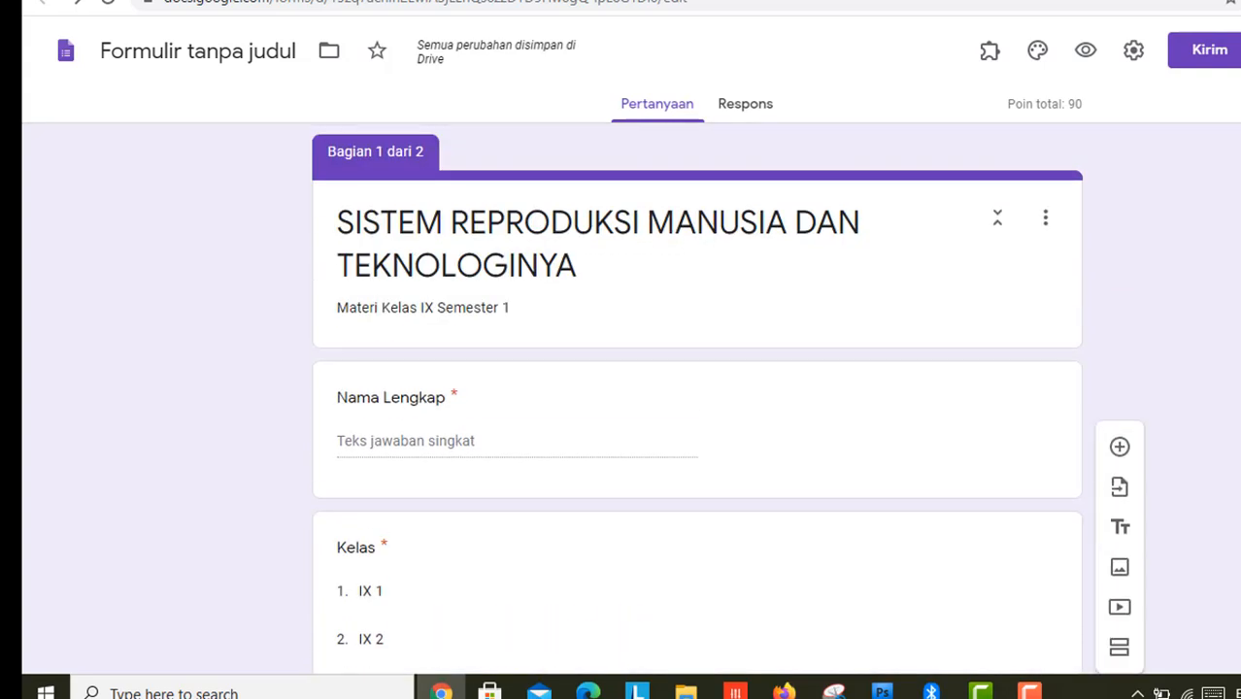
scroll(697, 399, "down", 4)
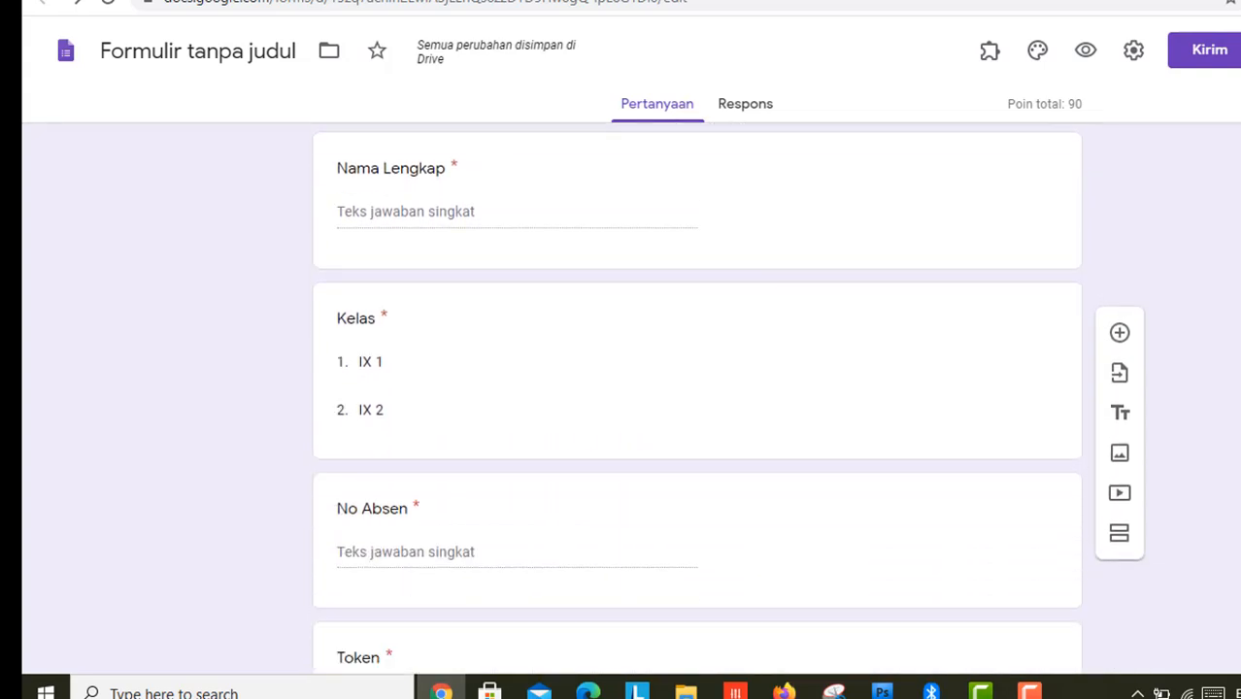
scroll(698, 398, "down", 3)
scroll(697, 398, "up", 4)
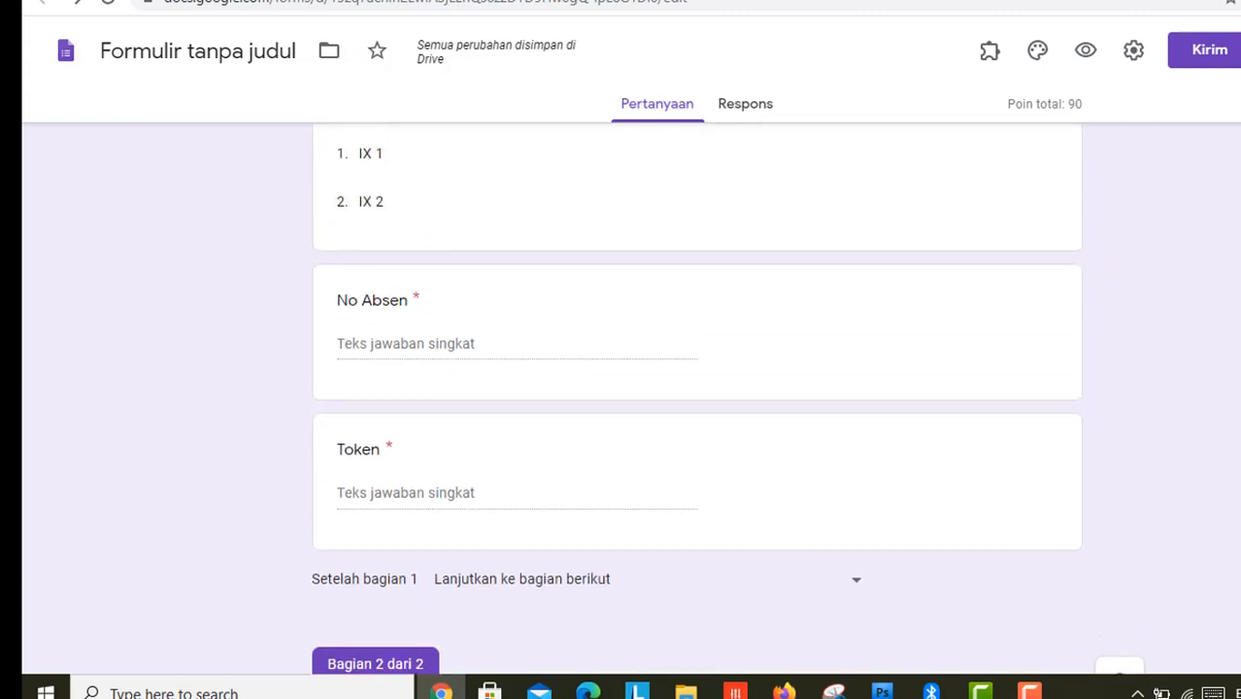
scroll(698, 399, "up", 3)
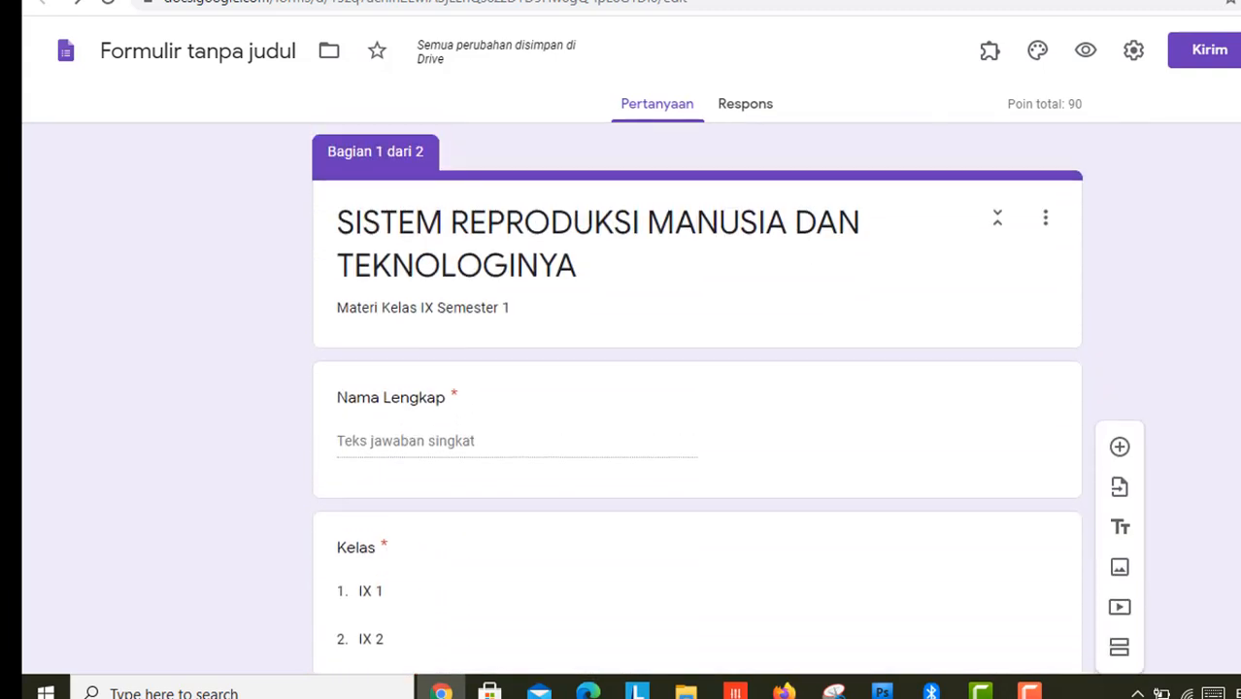
left_click(612, 243)
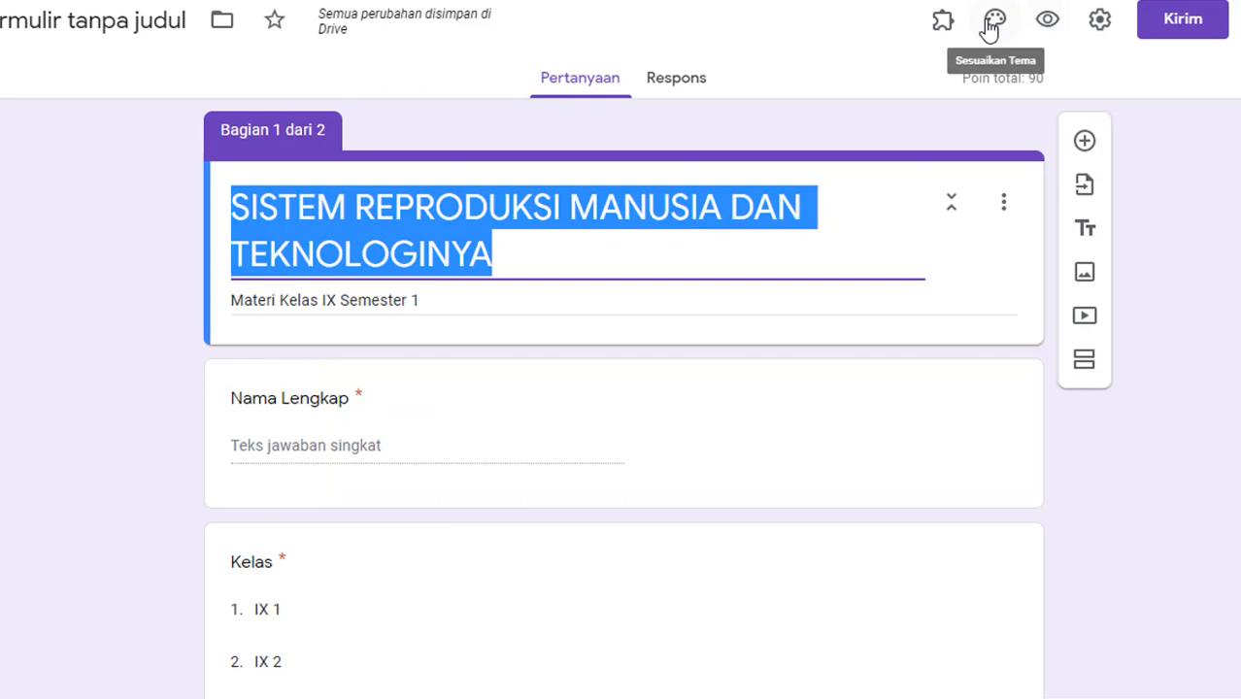
Step: Try indigo, orange and deep orange as the form's theme colour
left_click(1034, 57)
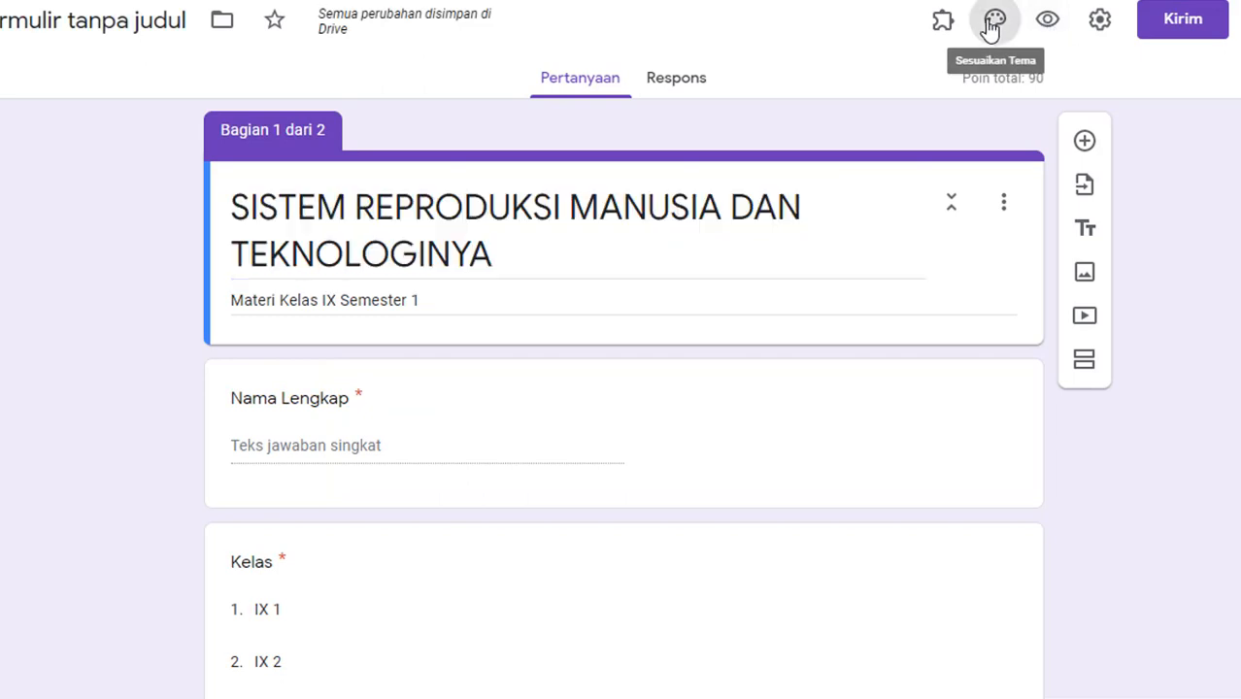
left_click(992, 23)
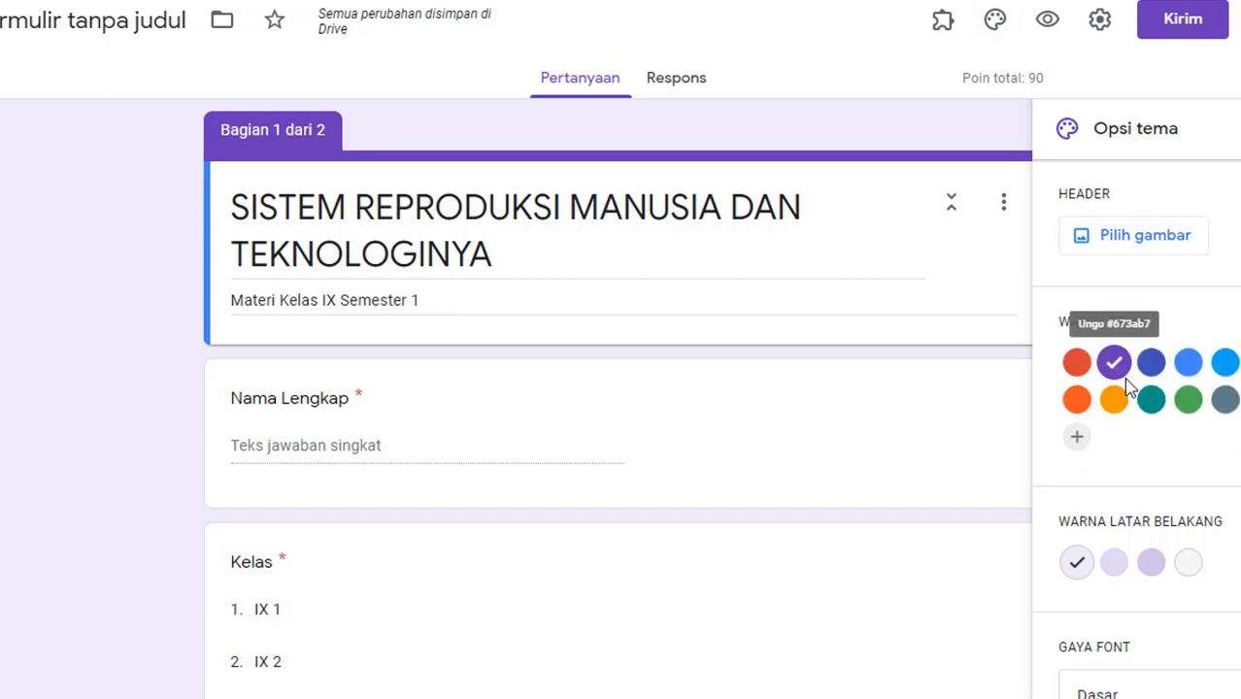
left_click(1152, 374)
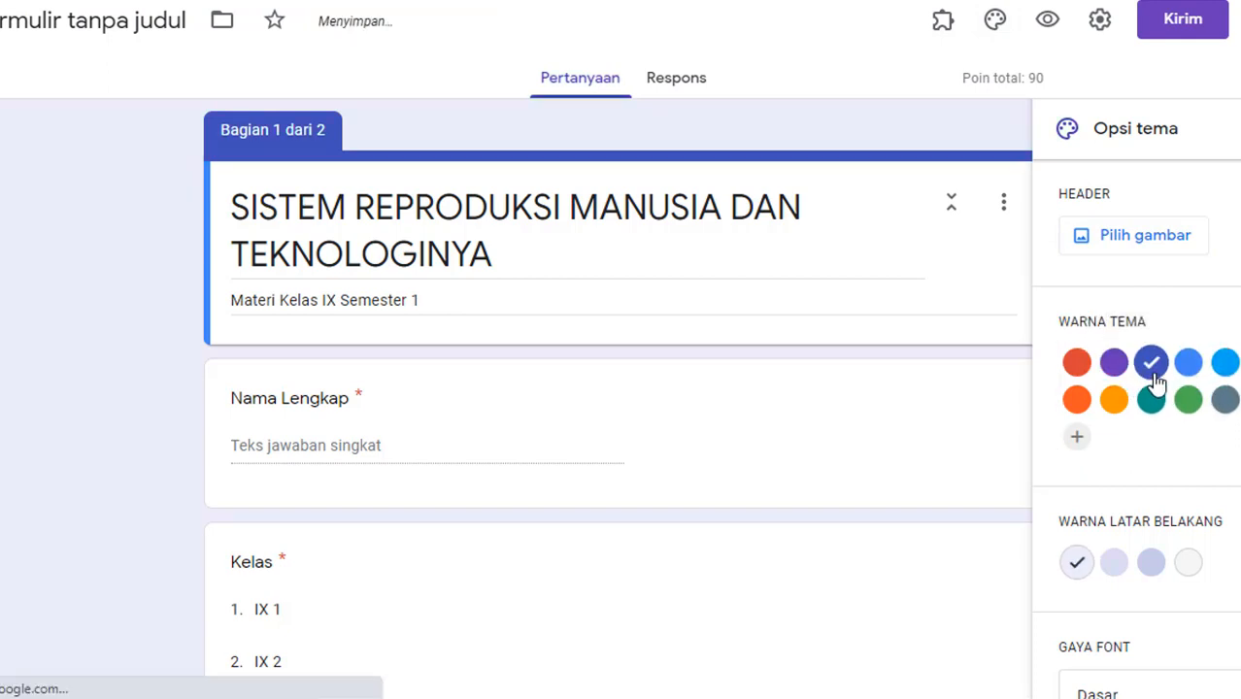
left_click(1117, 404)
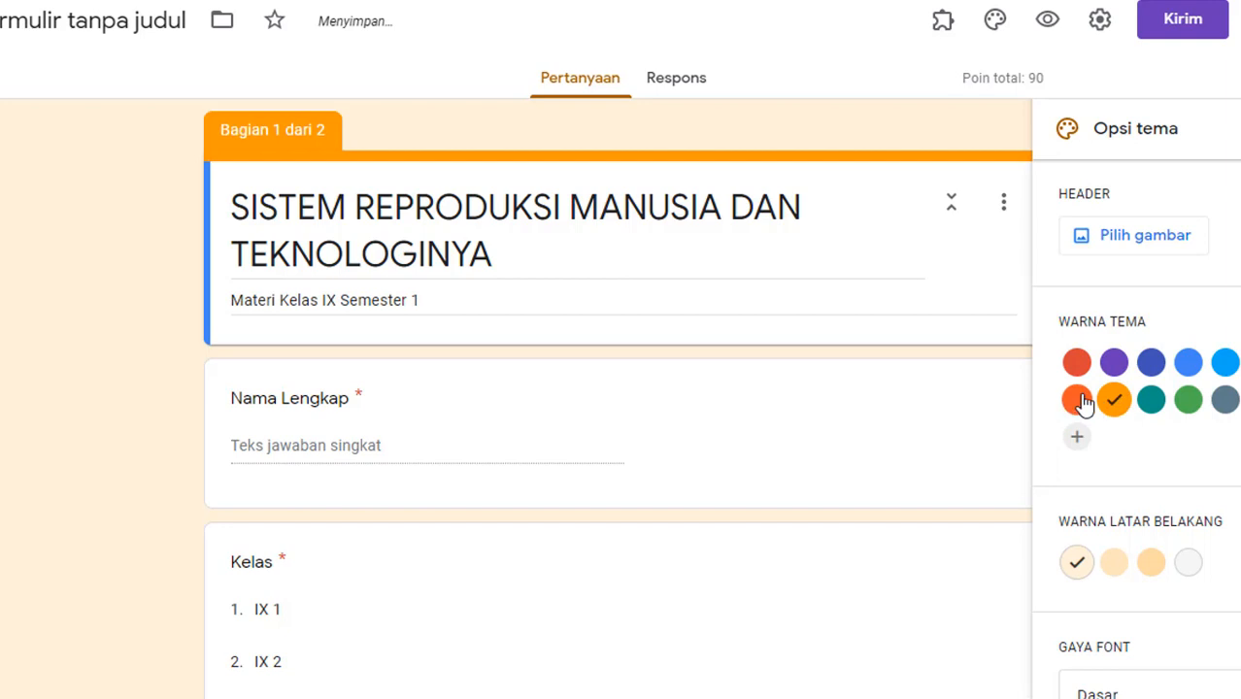
left_click(1076, 400)
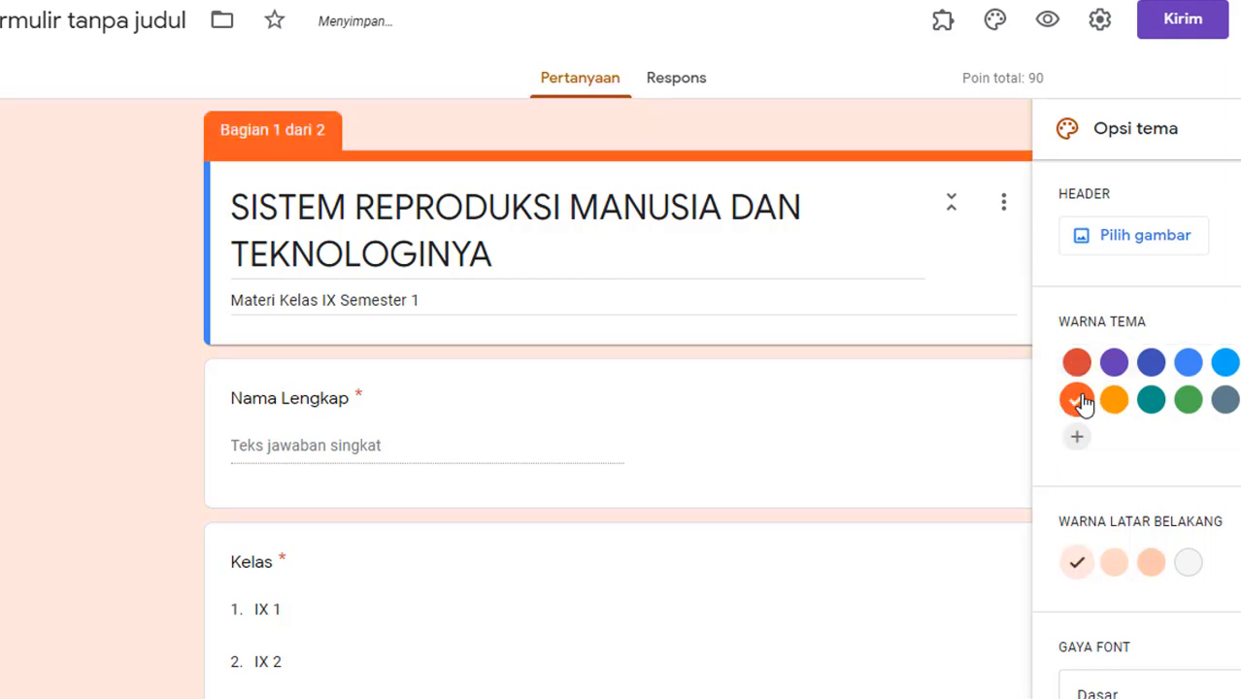
Step: Browse the header image options for a purple flower header
left_click(1113, 240)
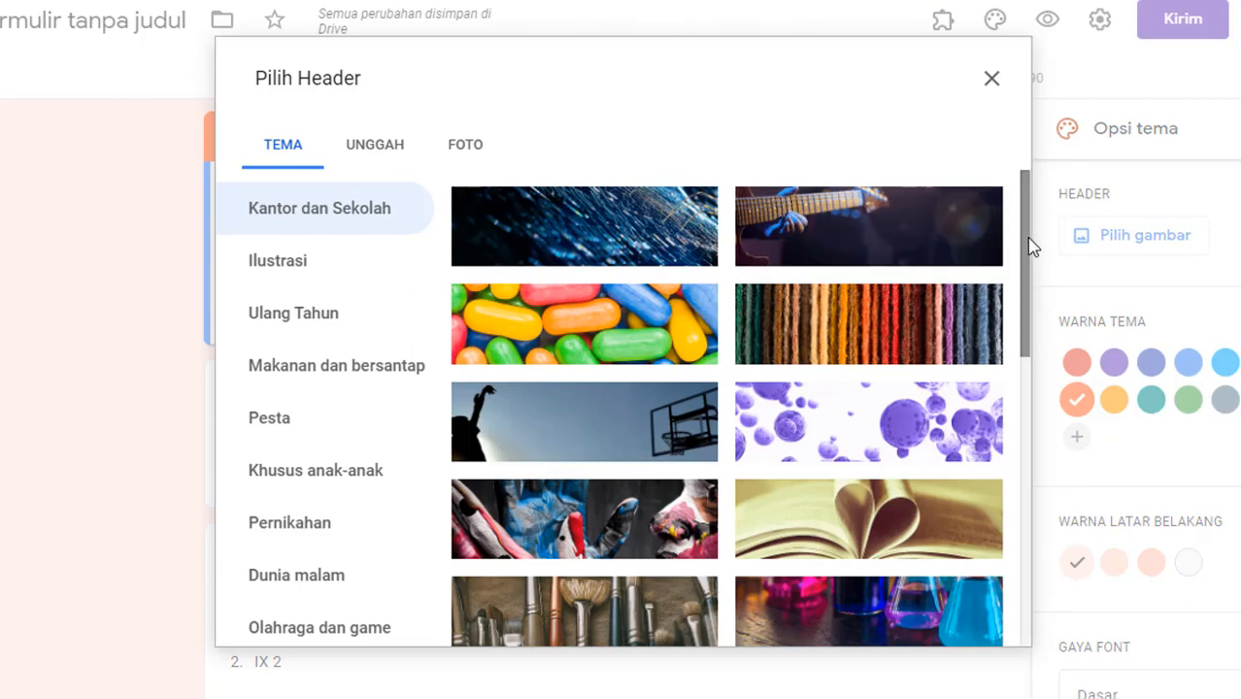
left_click_drag(1033, 245, 1046, 534)
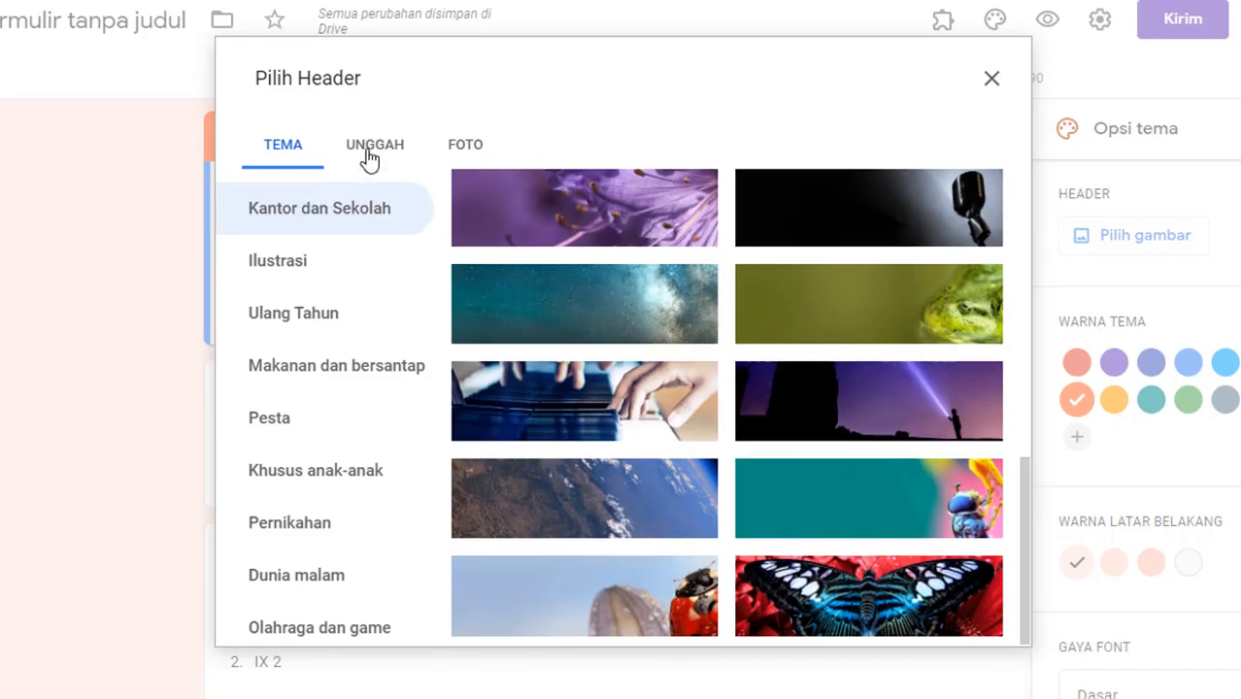
left_click(389, 150)
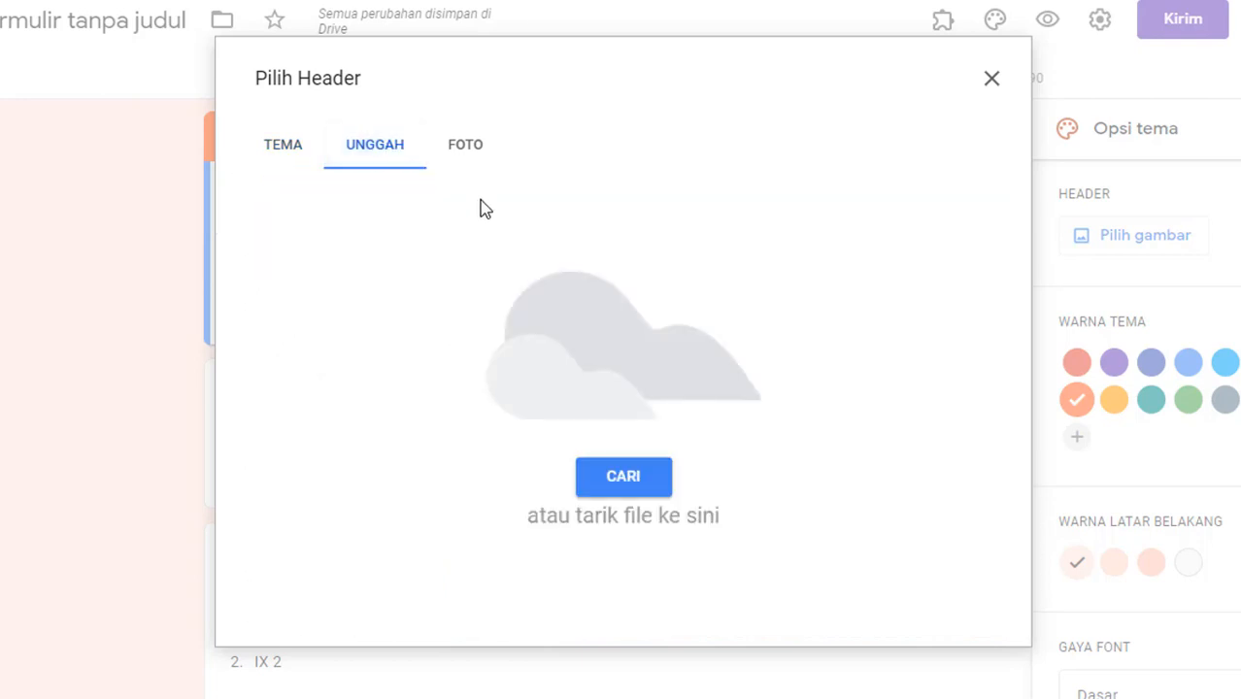
left_click(474, 158)
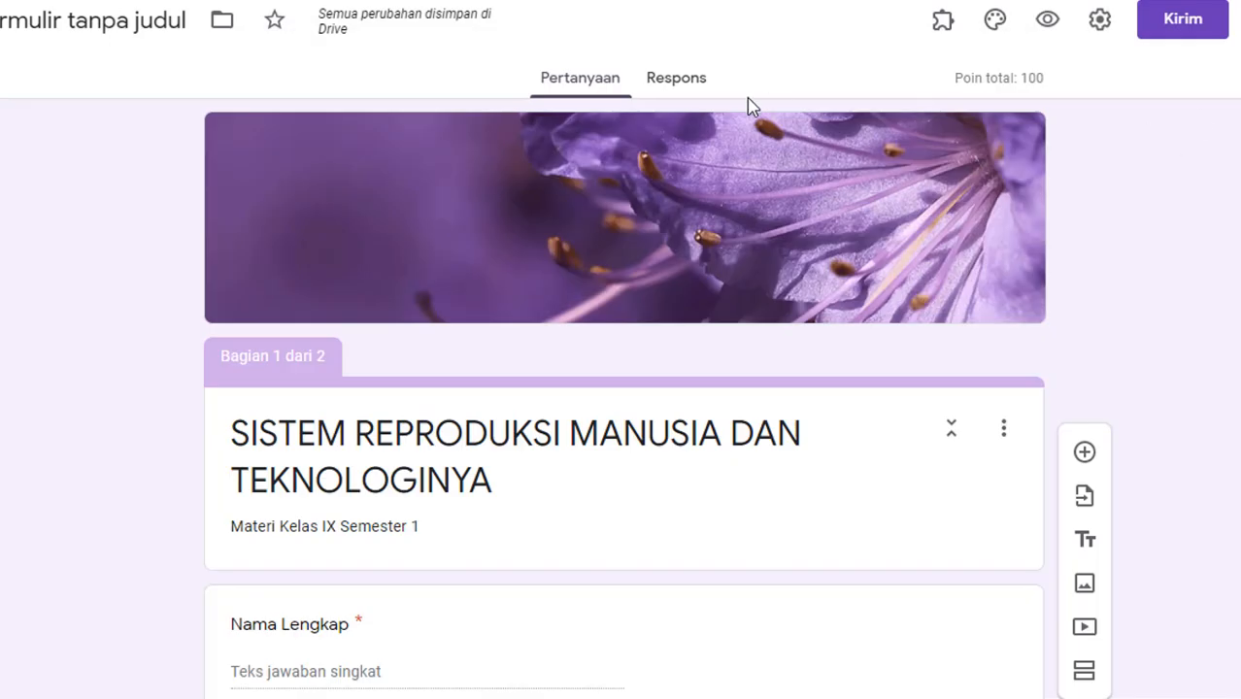
Step: Copy the quiz's shortened share link from the send options
left_click(1169, 31)
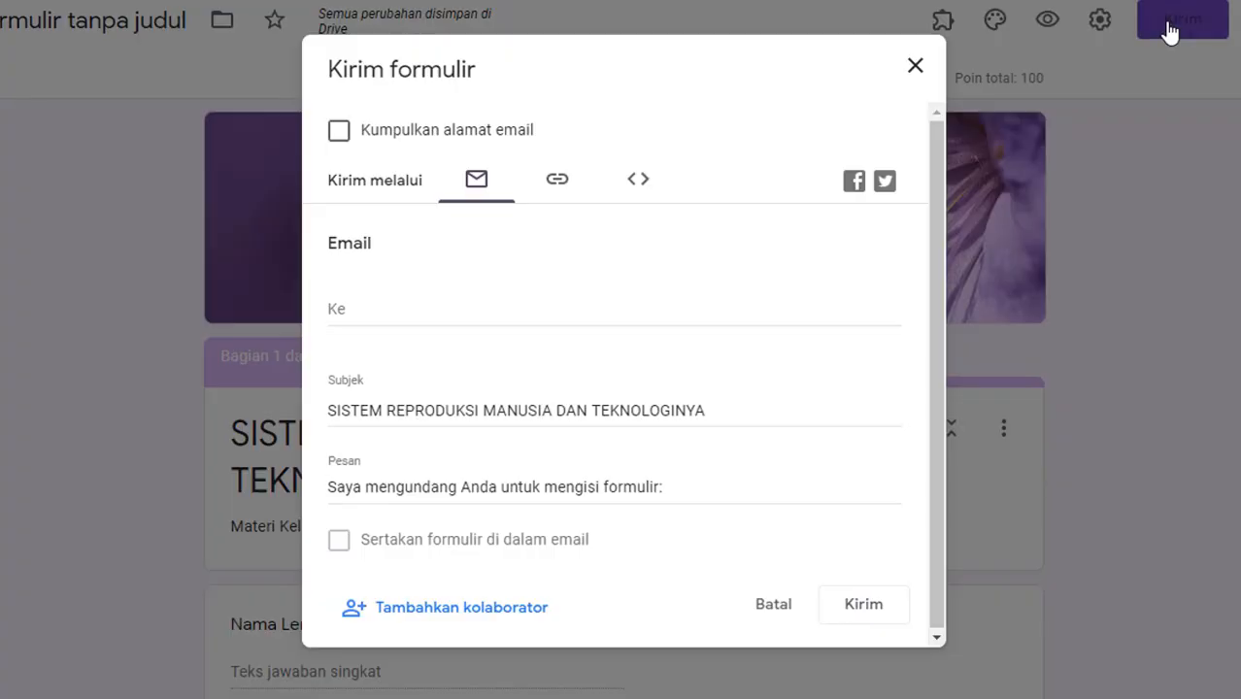
left_click(557, 183)
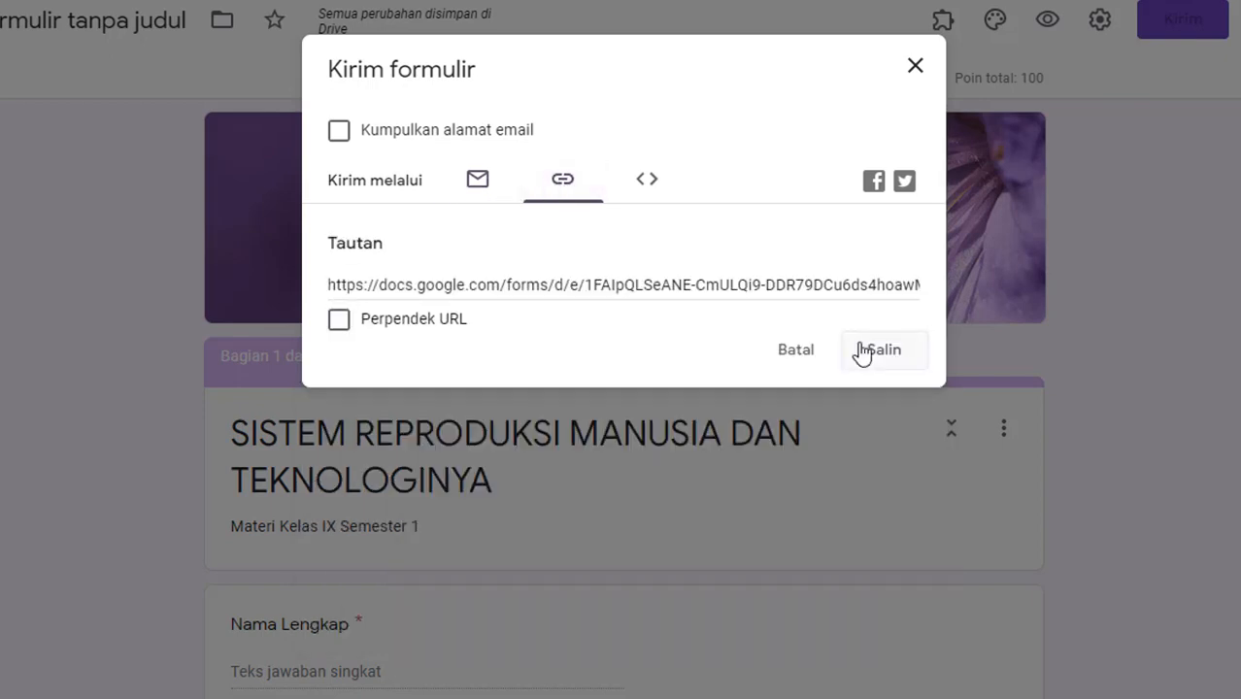
left_click(423, 327)
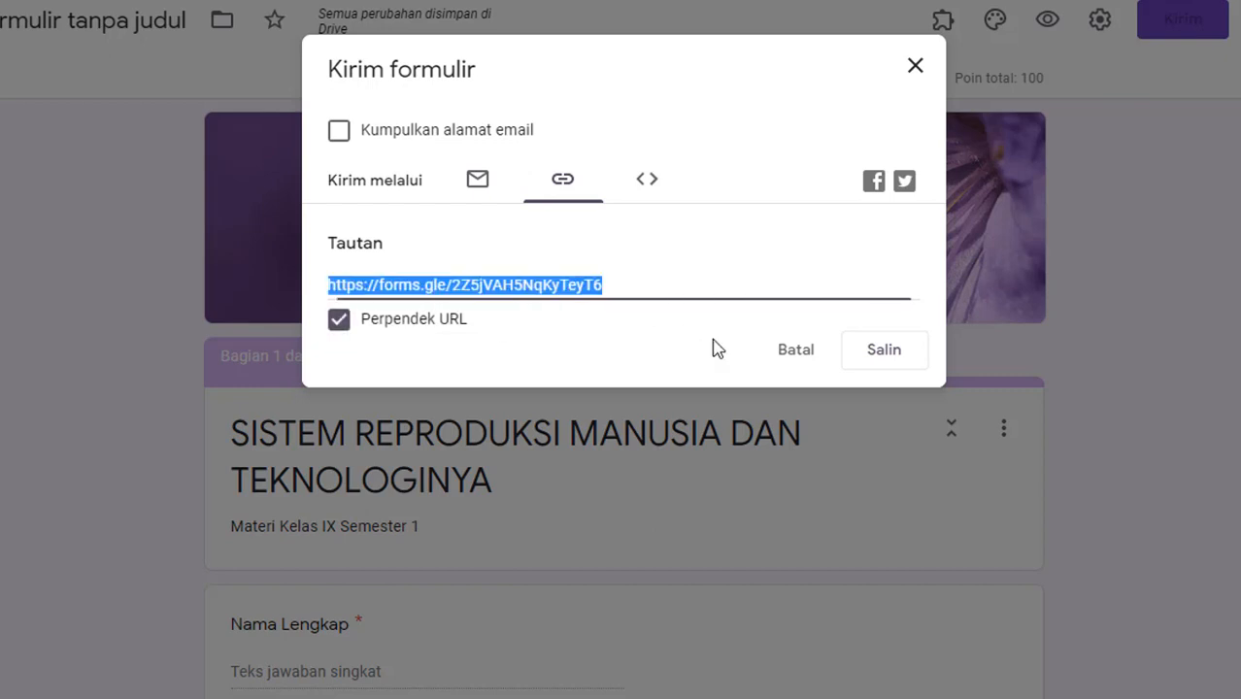
left_click(873, 359)
Step: Embed the form's short link on the SOAL ONLINE page by URL and widen it
left_click(909, 358)
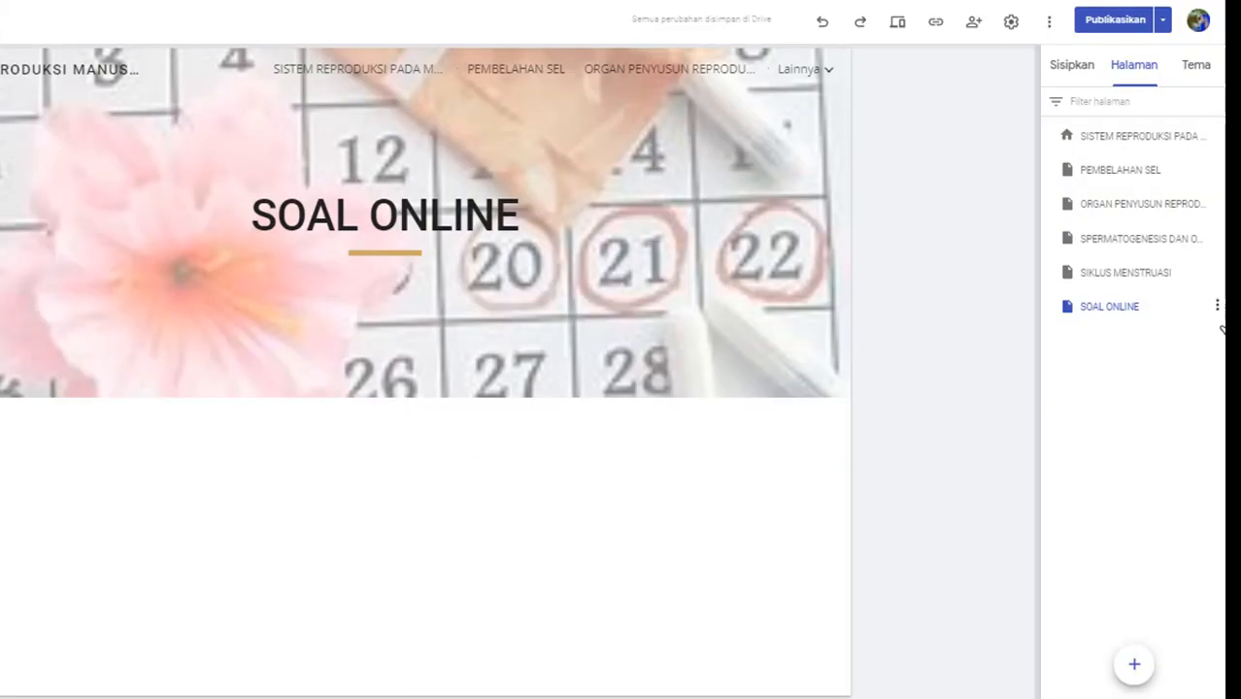
left_click(1068, 65)
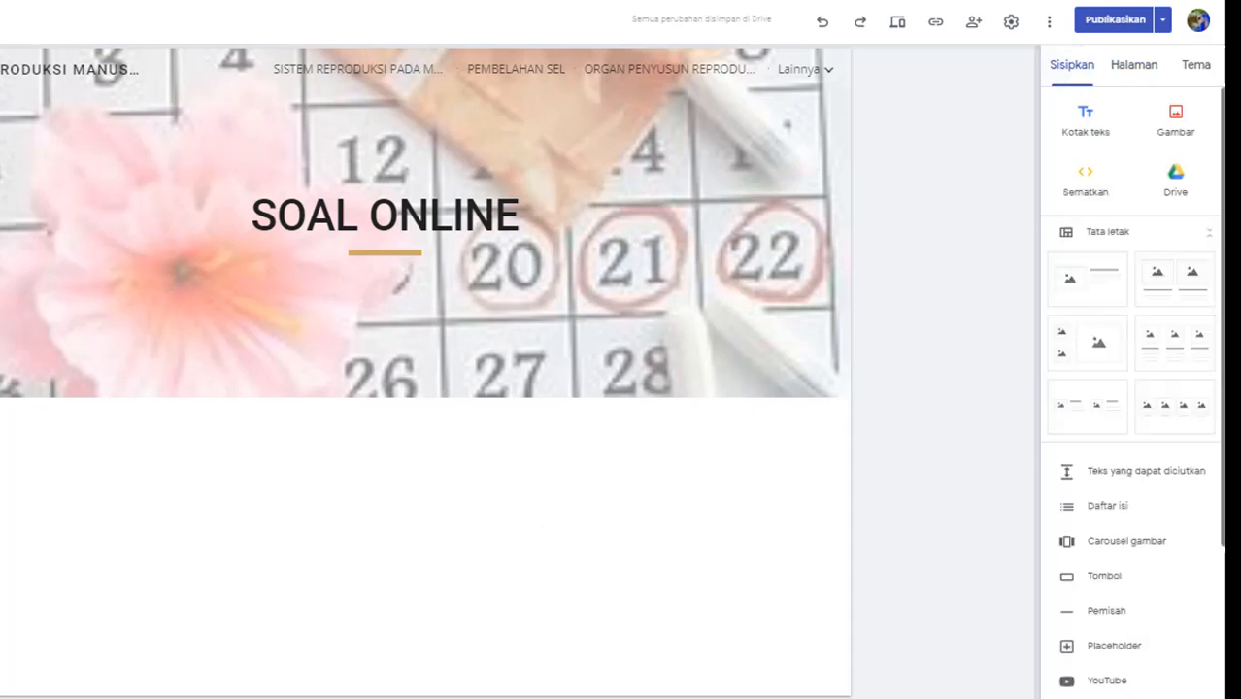
left_click(1087, 187)
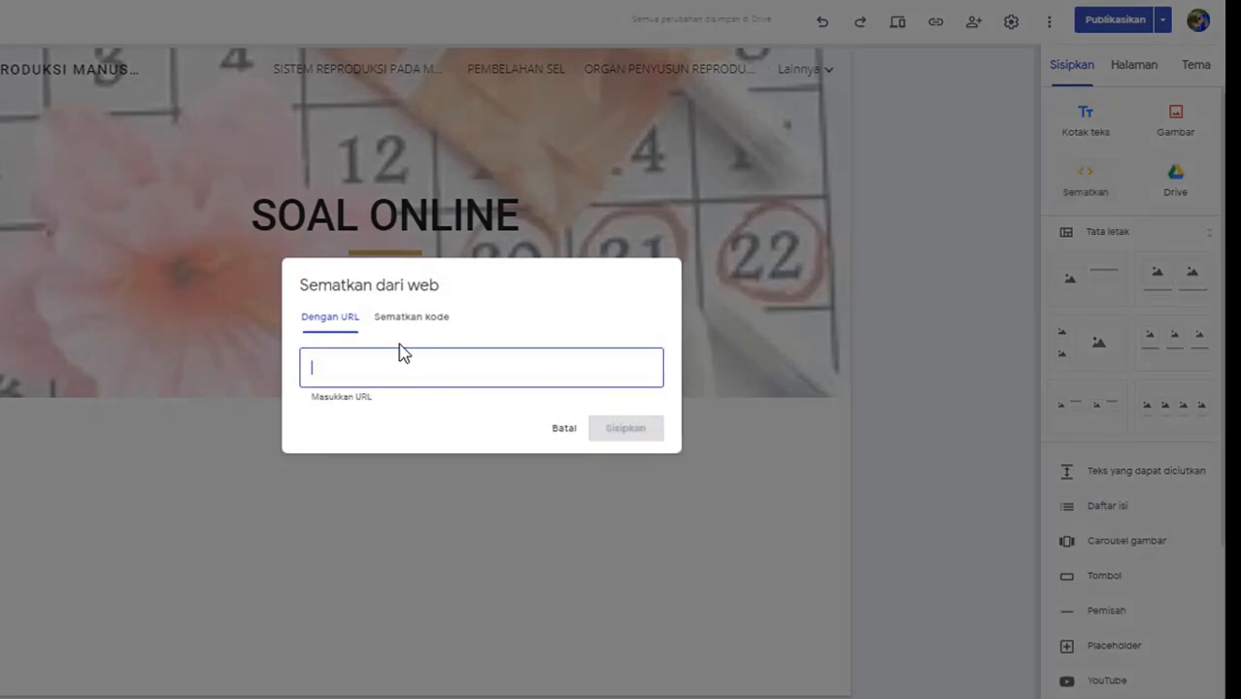
key("ctrl+v")
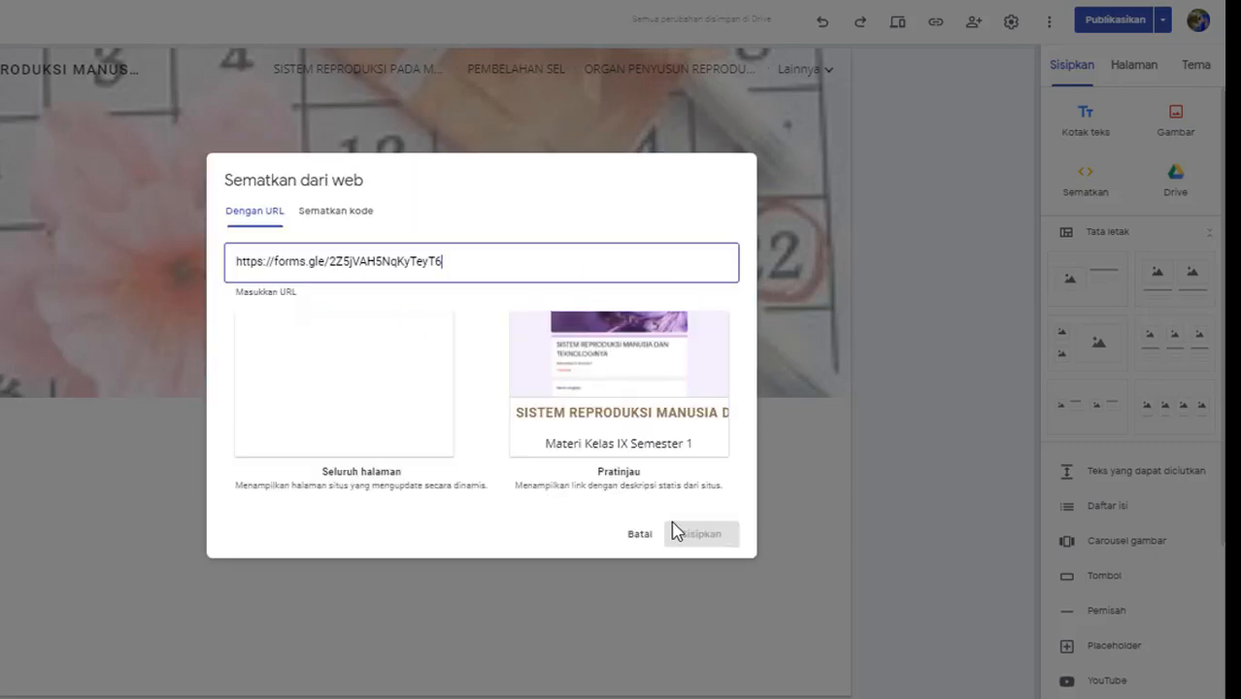
left_click(651, 412)
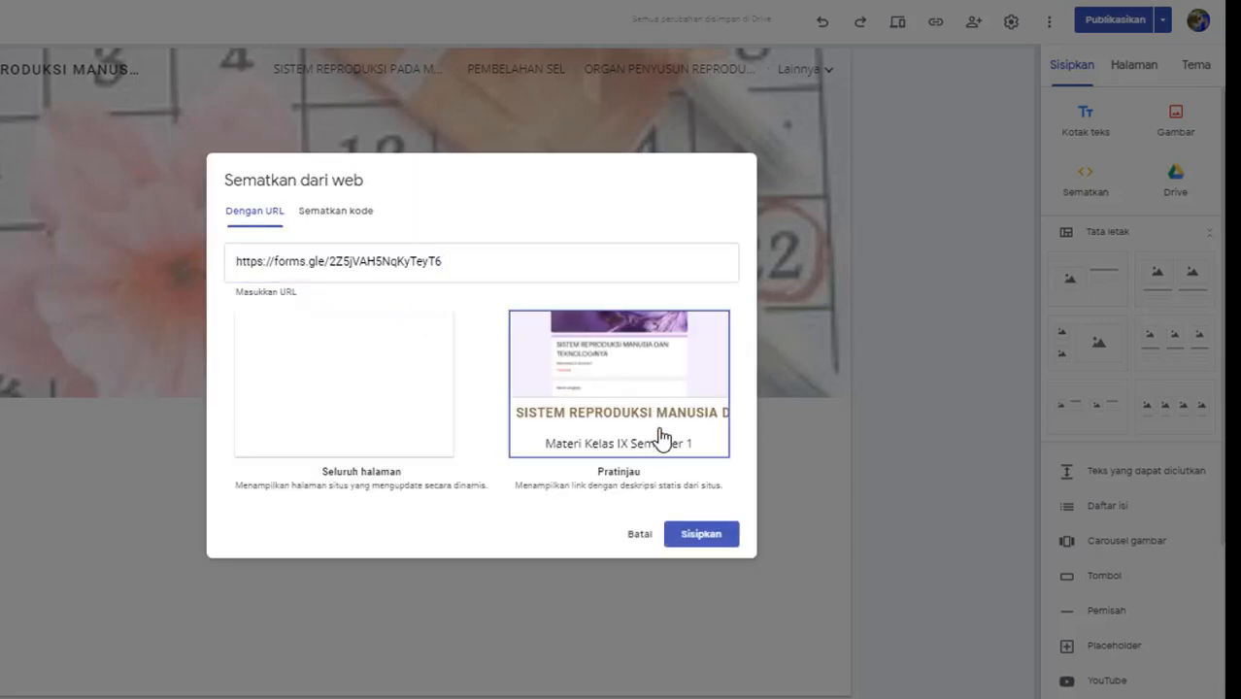
left_click(693, 536)
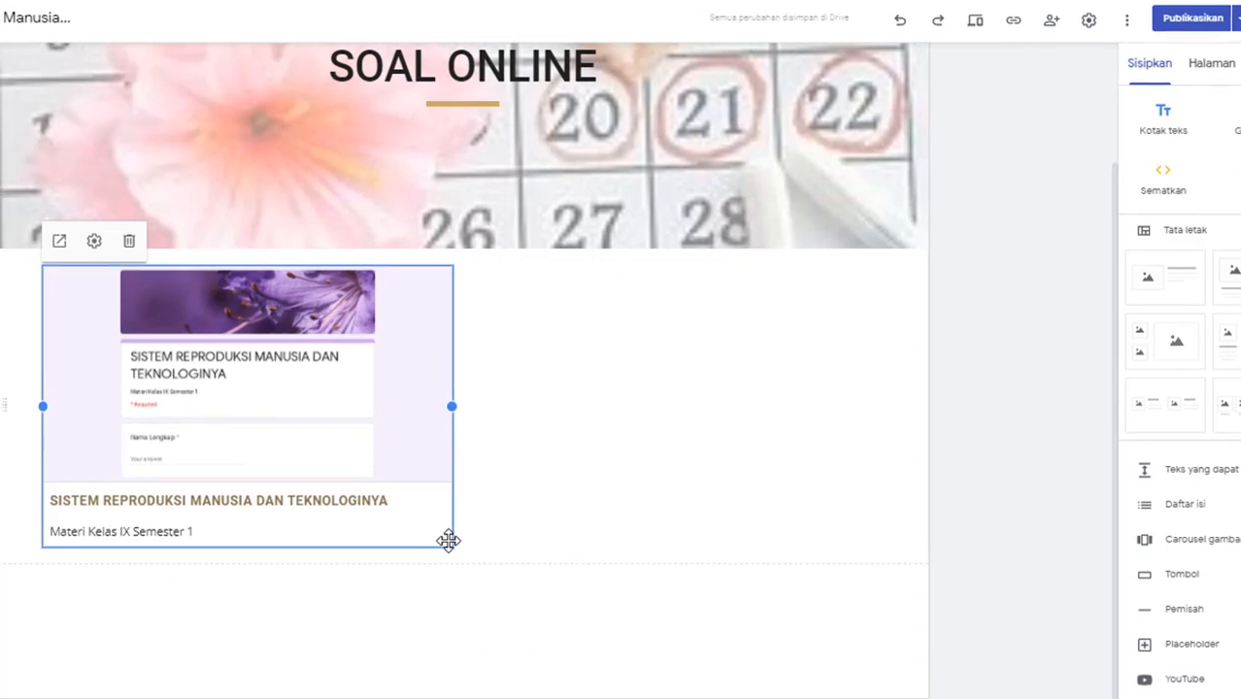
left_click_drag(373, 547, 807, 449)
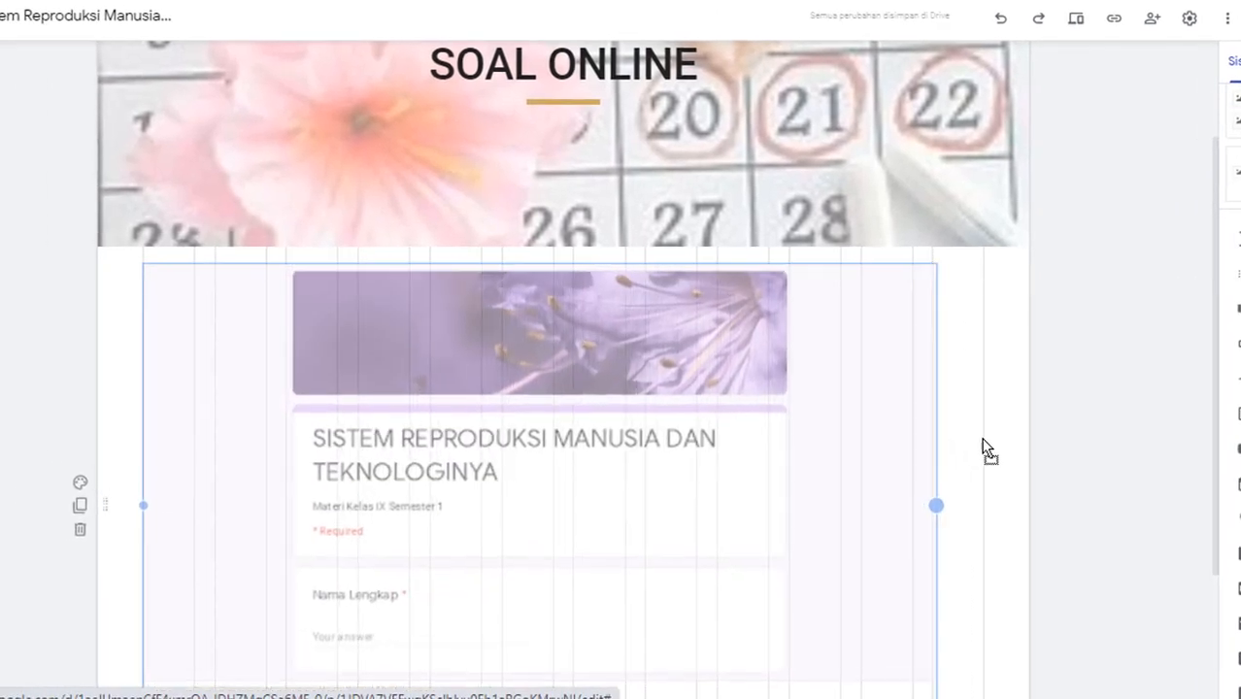
left_click_drag(984, 450, 1006, 453)
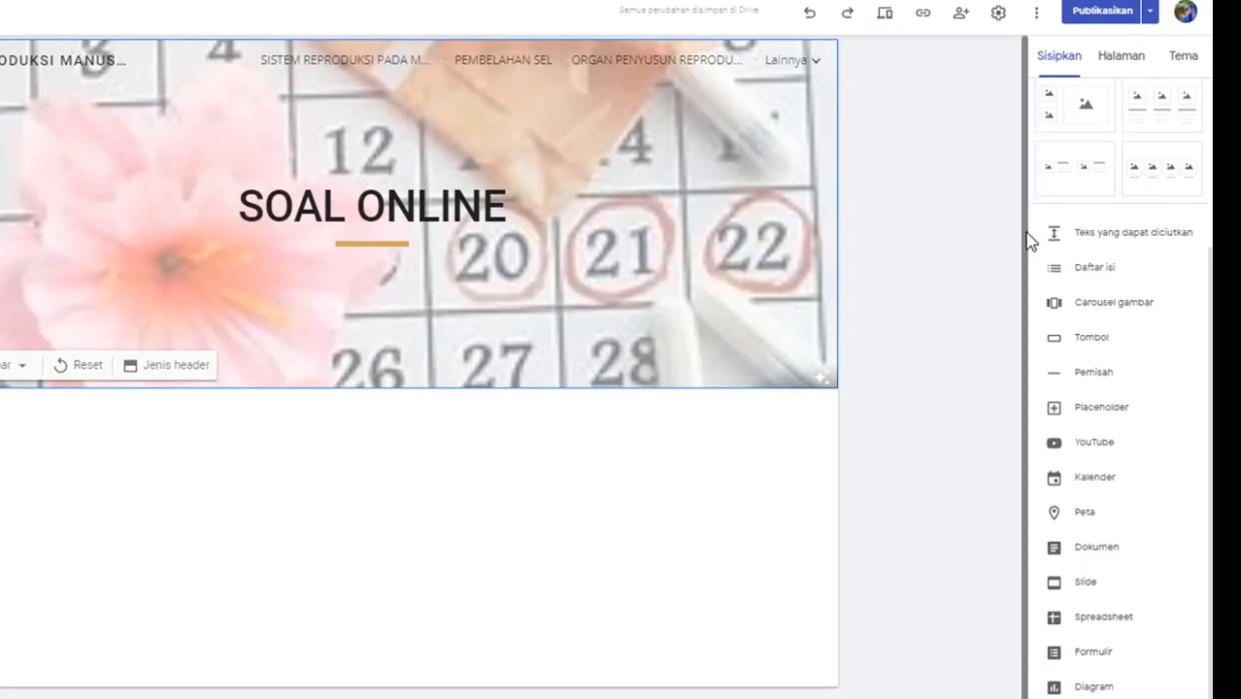
Step: Insert the reproduction system quiz through the Forms picker and resize it wider and shorter
left_click(1059, 61)
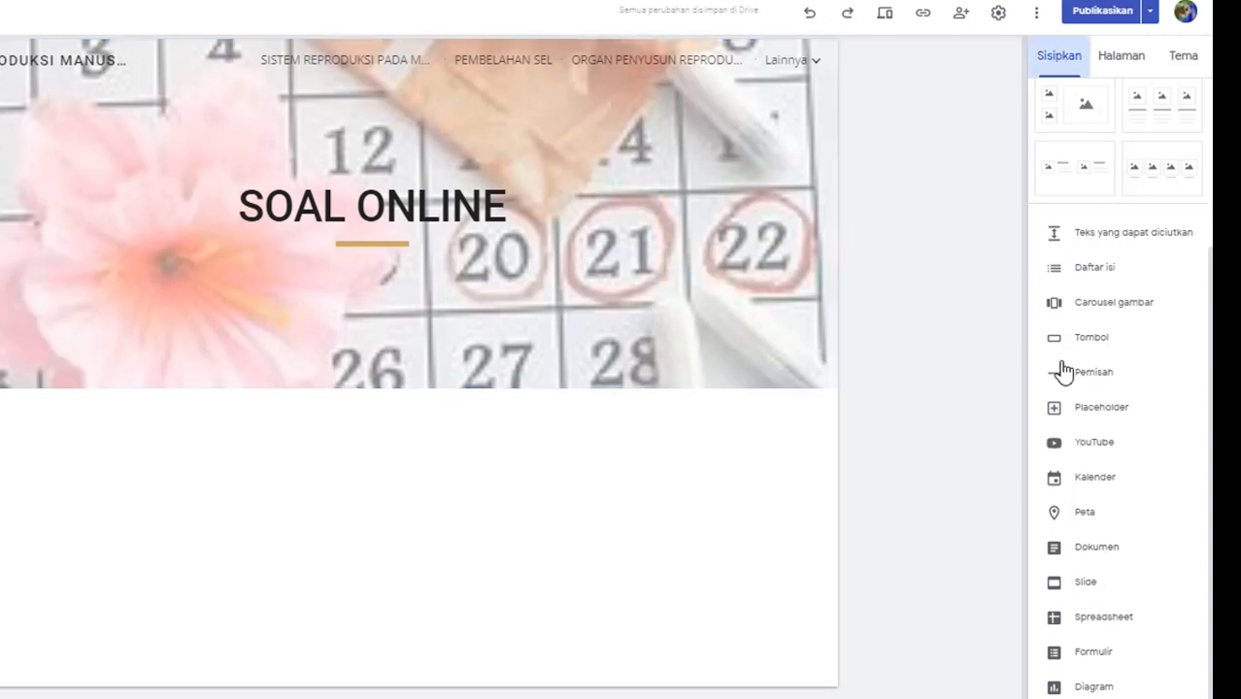
left_click(1088, 658)
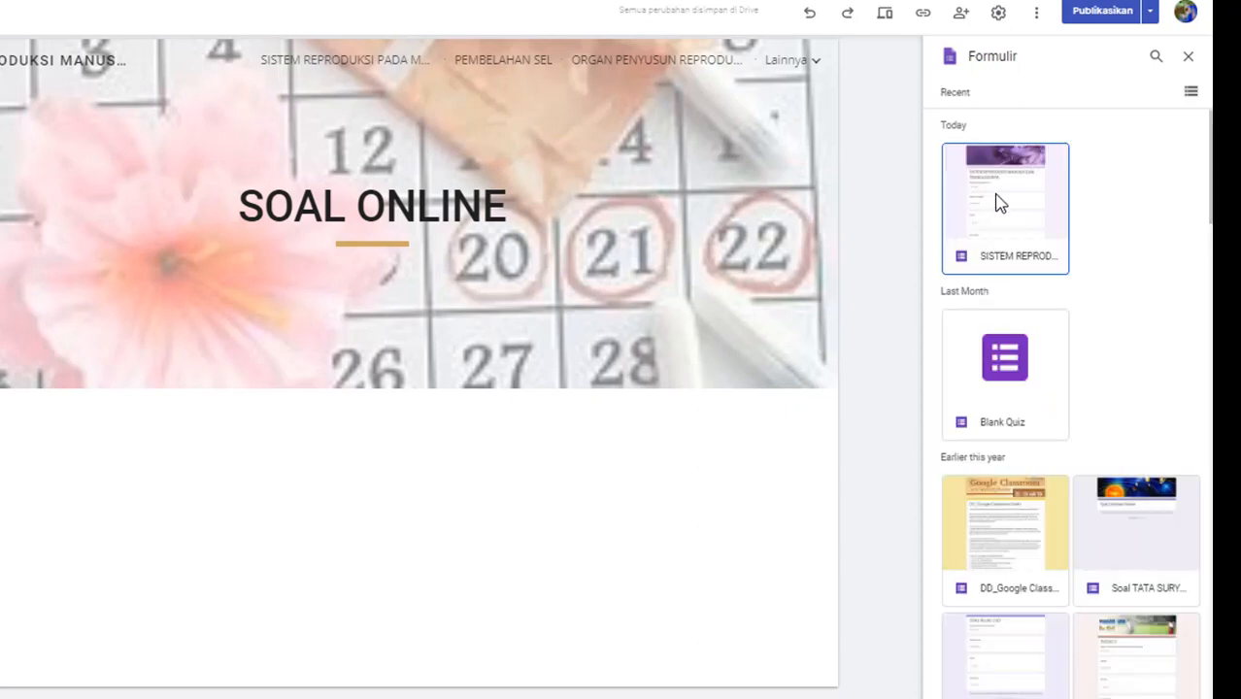
left_click(1000, 202)
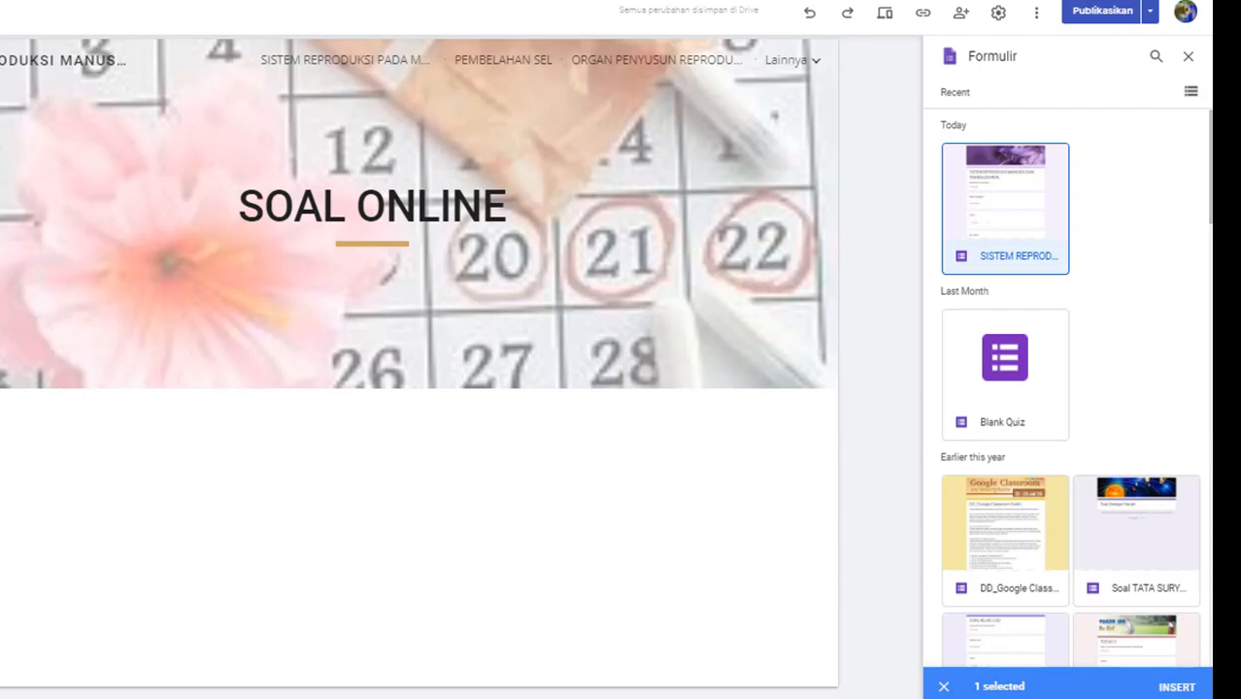
left_click(1180, 686)
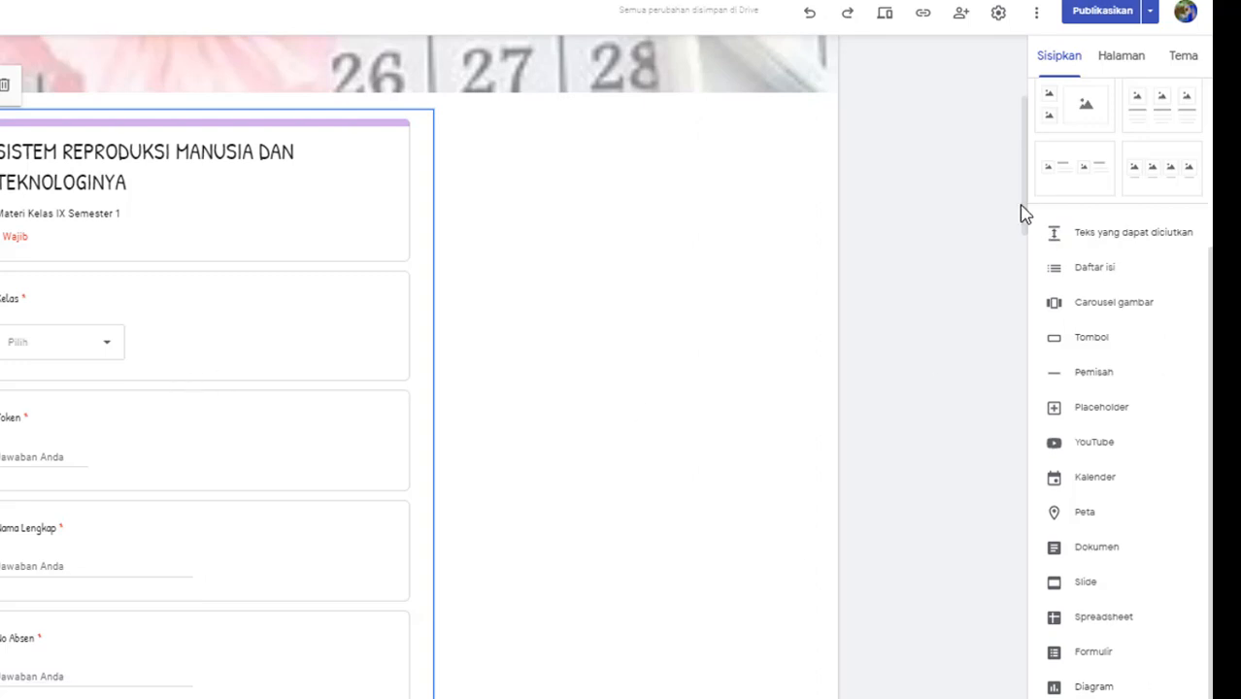
left_click_drag(1028, 211, 1042, 357)
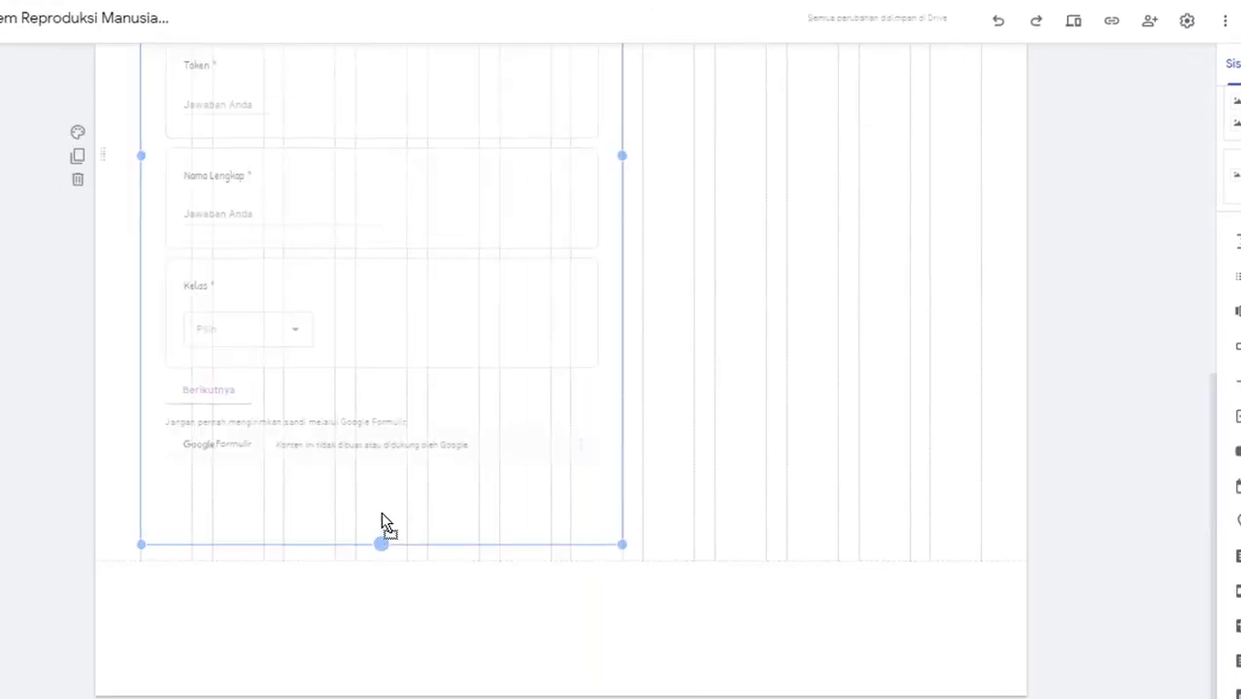
left_click_drag(381, 514, 379, 506)
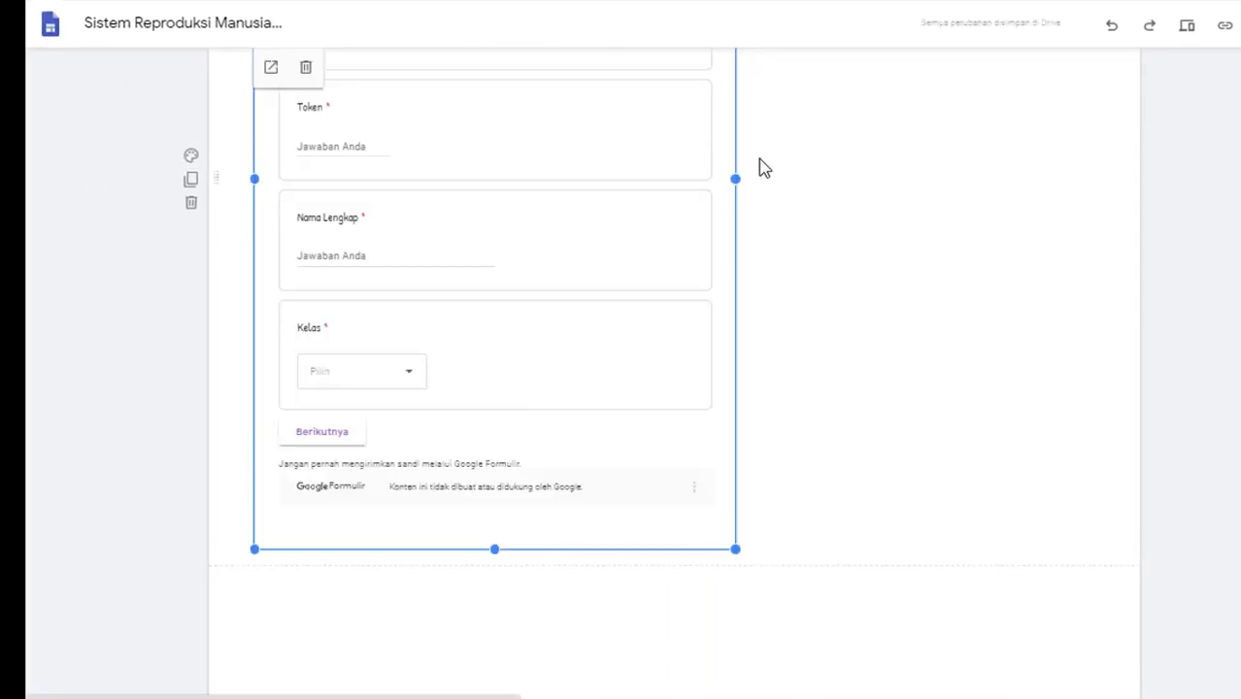
left_click_drag(735, 178, 1096, 199)
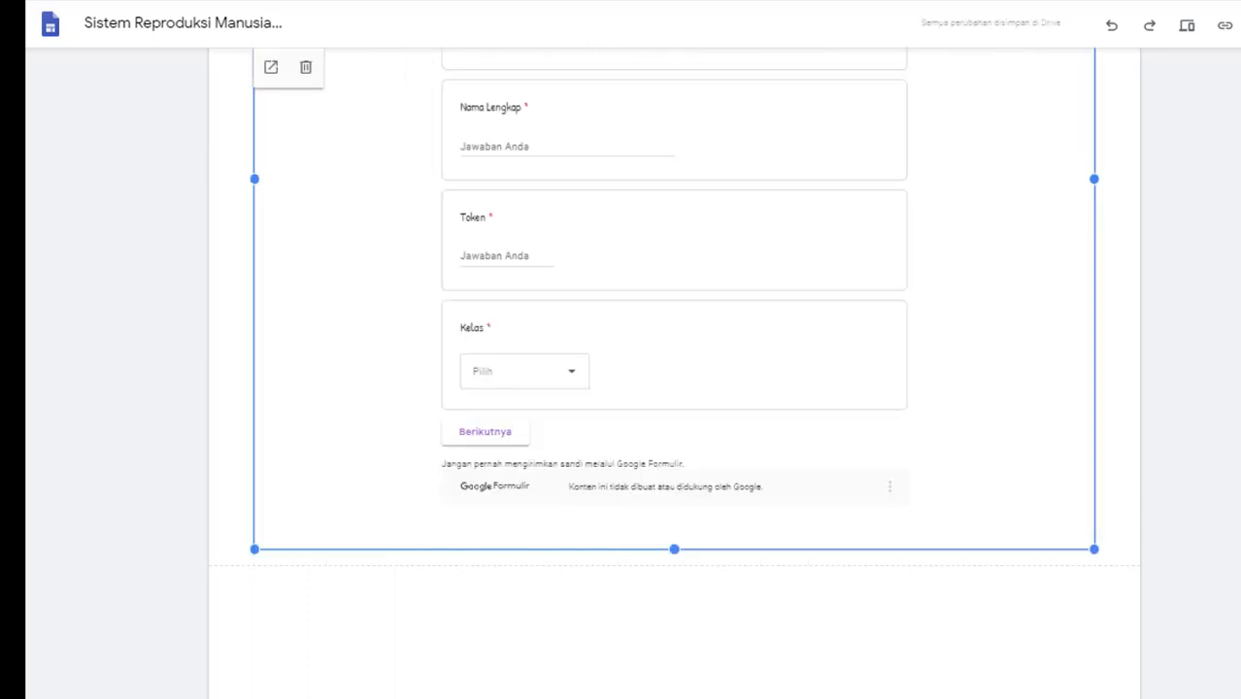
scroll(883, 193, "up", 3)
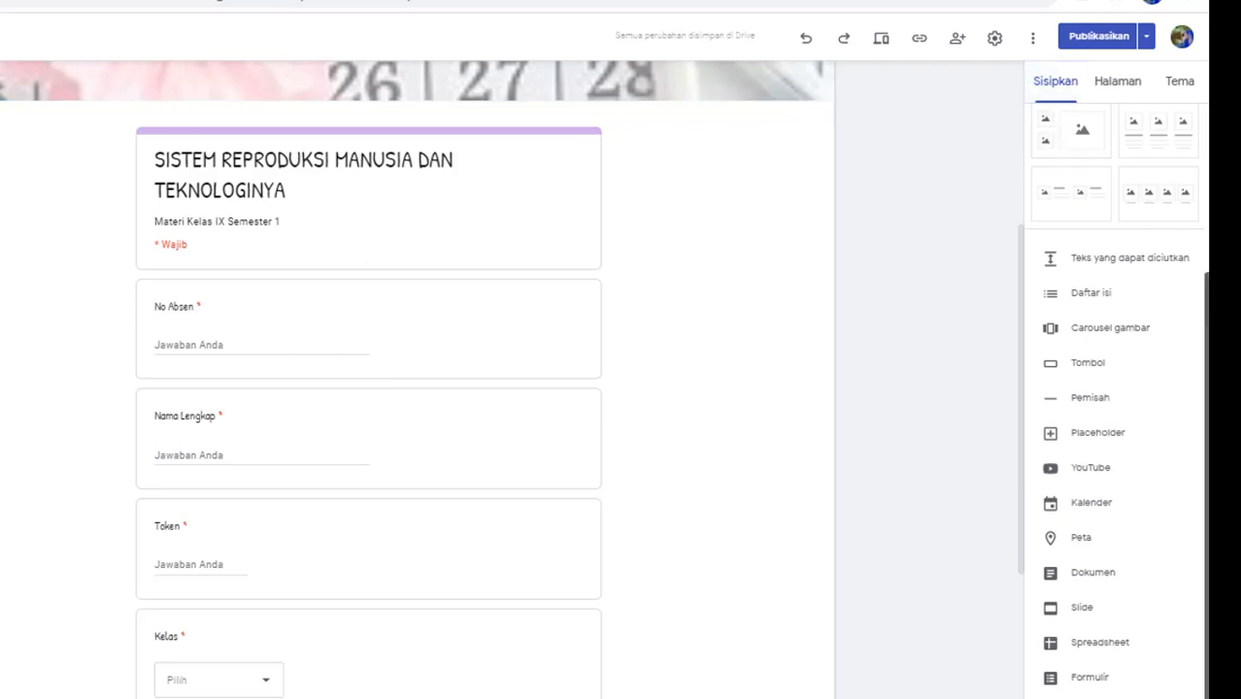
scroll(1117, 292, "up", 3)
Step: Add a text box telling students to answer using the quiz token, then 'Selamat mengerjakan'
left_click(1071, 136)
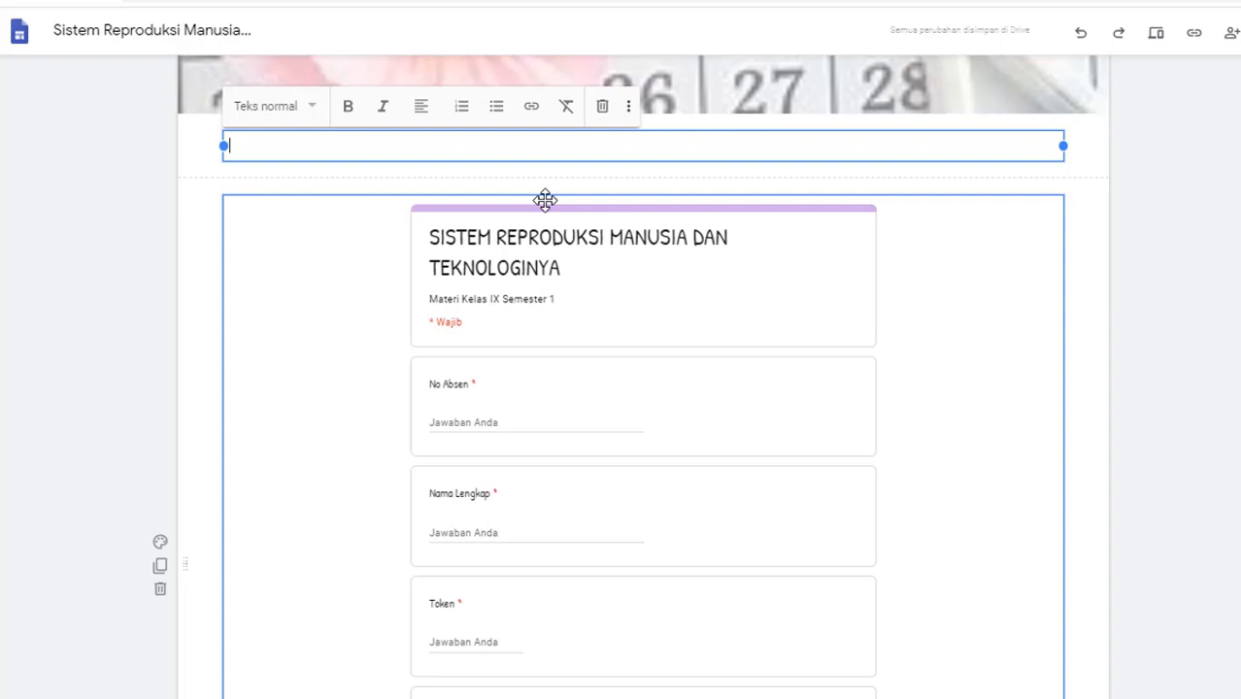
type("Sila")
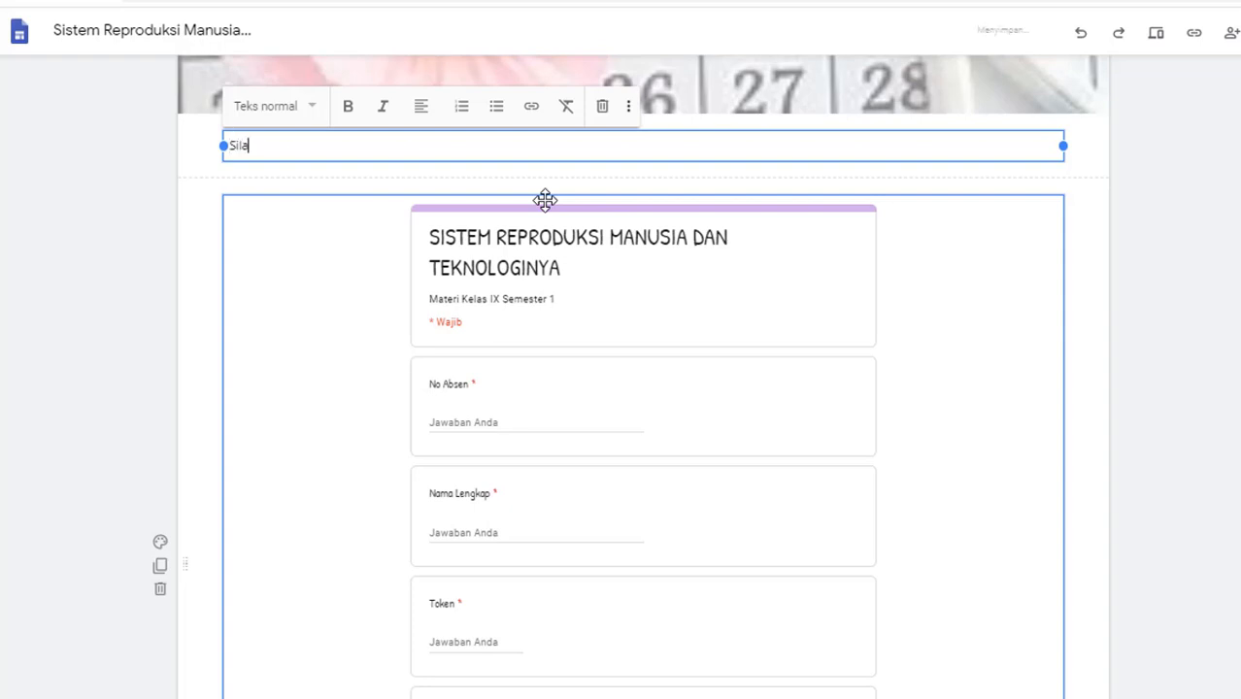
type("hkan kalian")
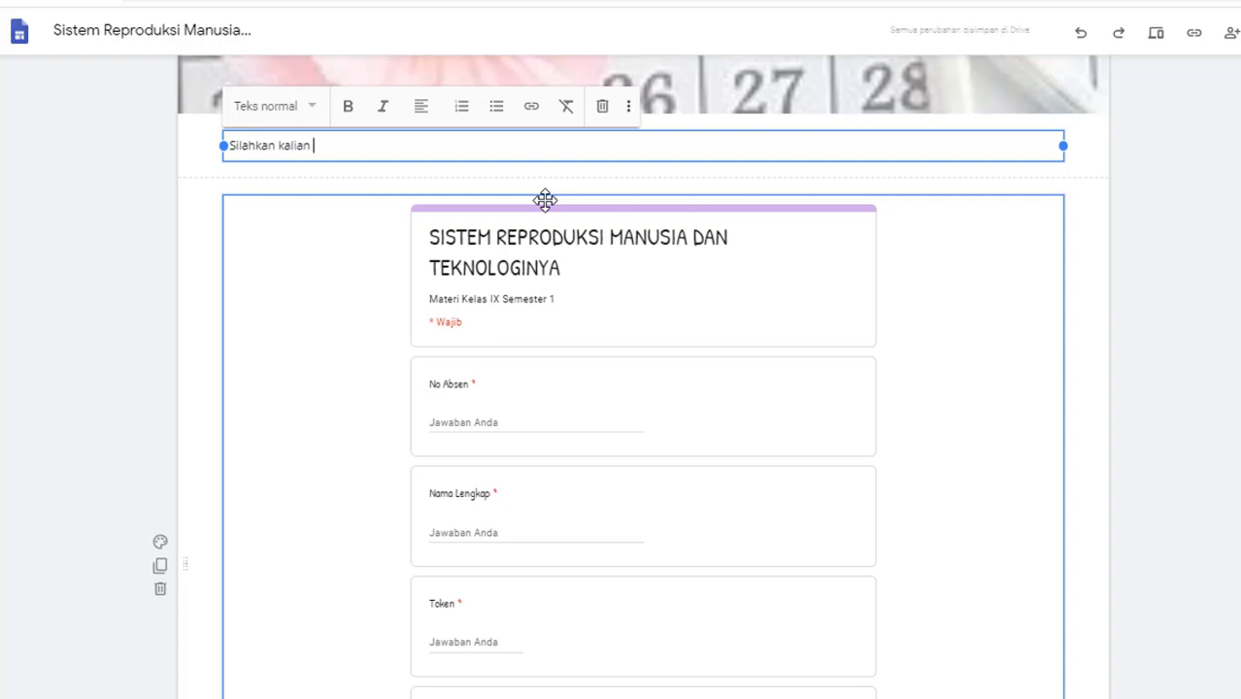
type(" kerjakan ")
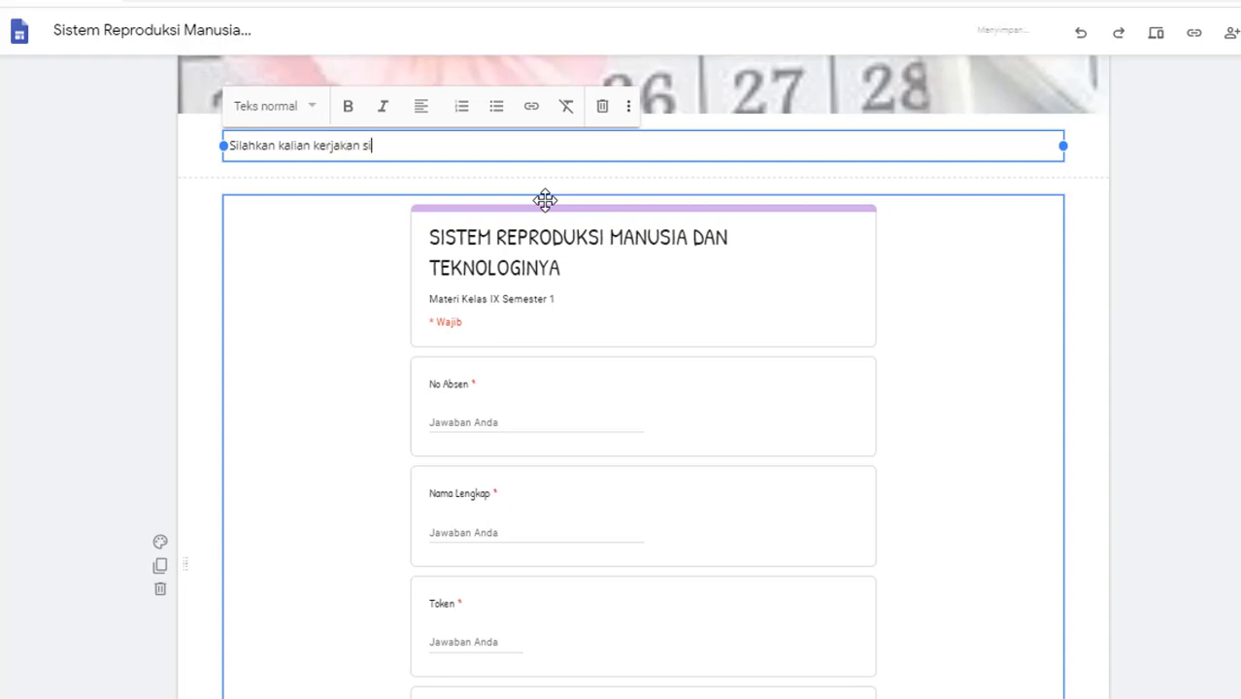
type("si")
key("BackSpace")
type("a")
key("BackSpace")
type("oal berikut ini dengan TOKEN")
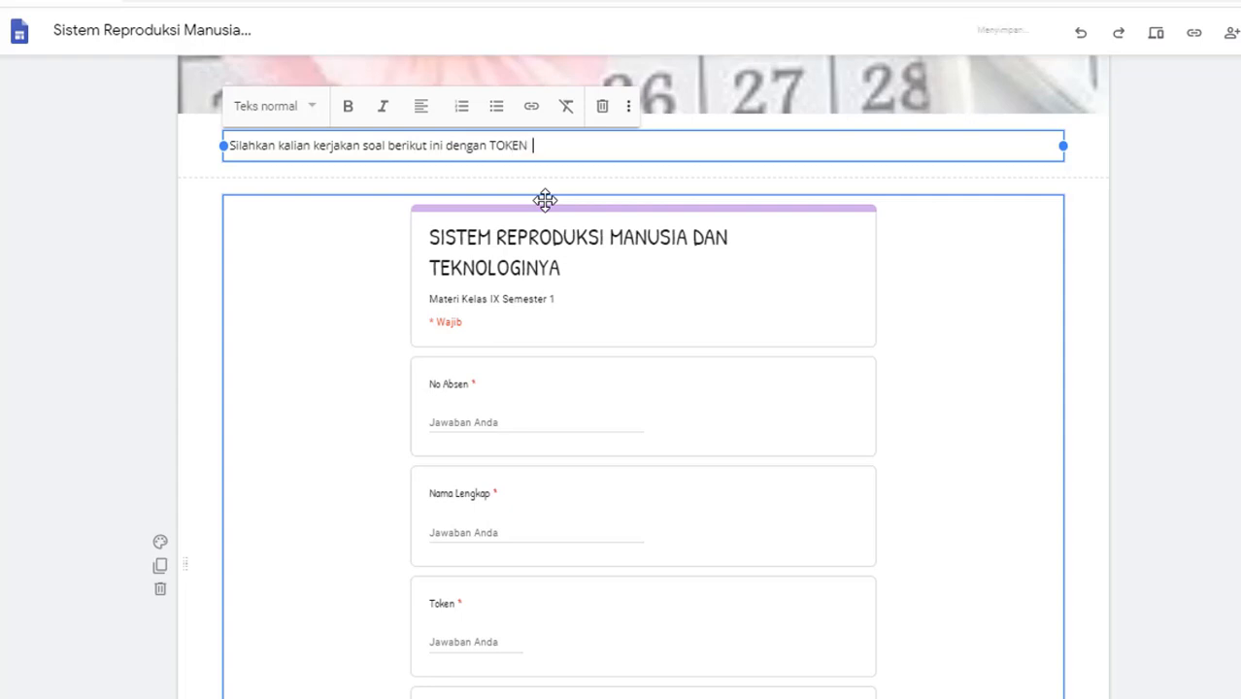
type(" : 12345")
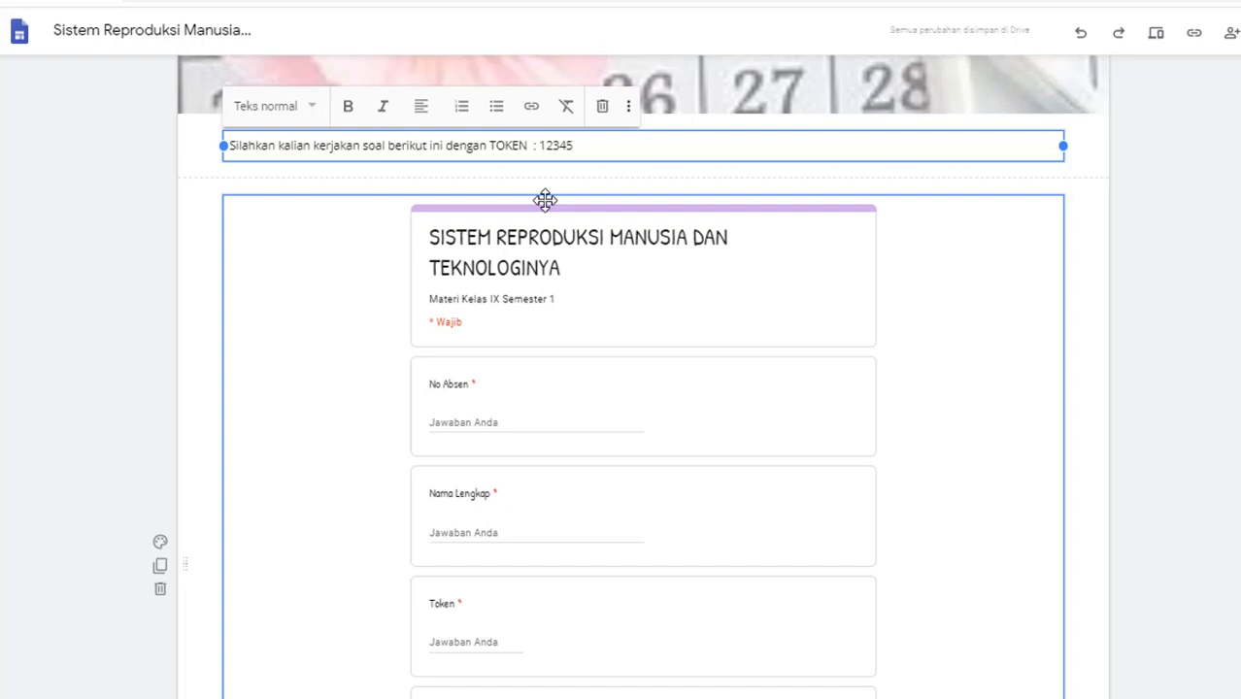
key("Return")
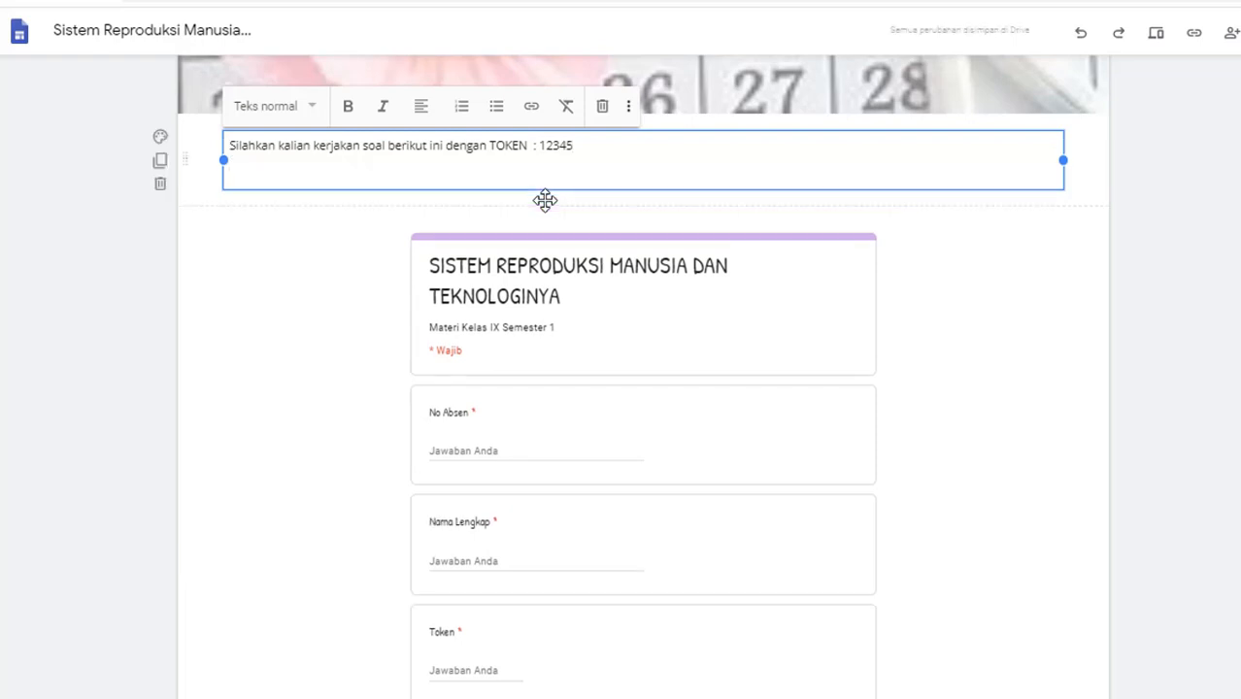
type("Selamat mengerjakan")
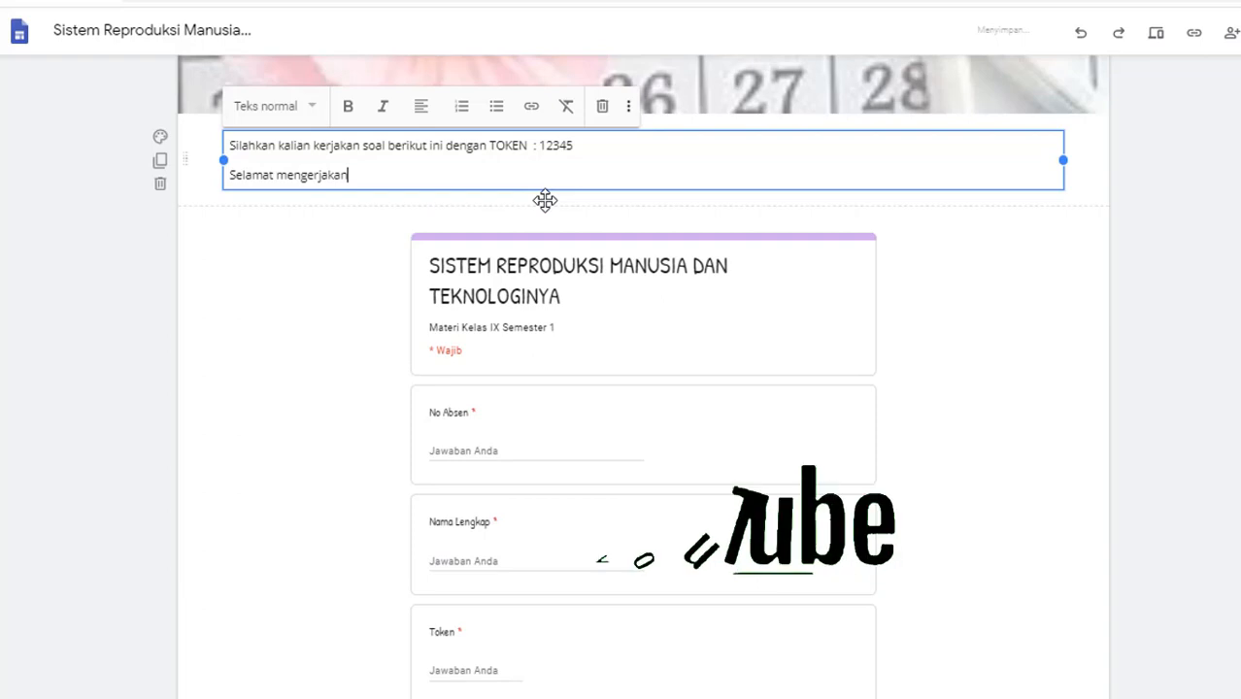
Step: Centre both lines of the instruction text box
left_click(425, 114)
left_click(428, 156)
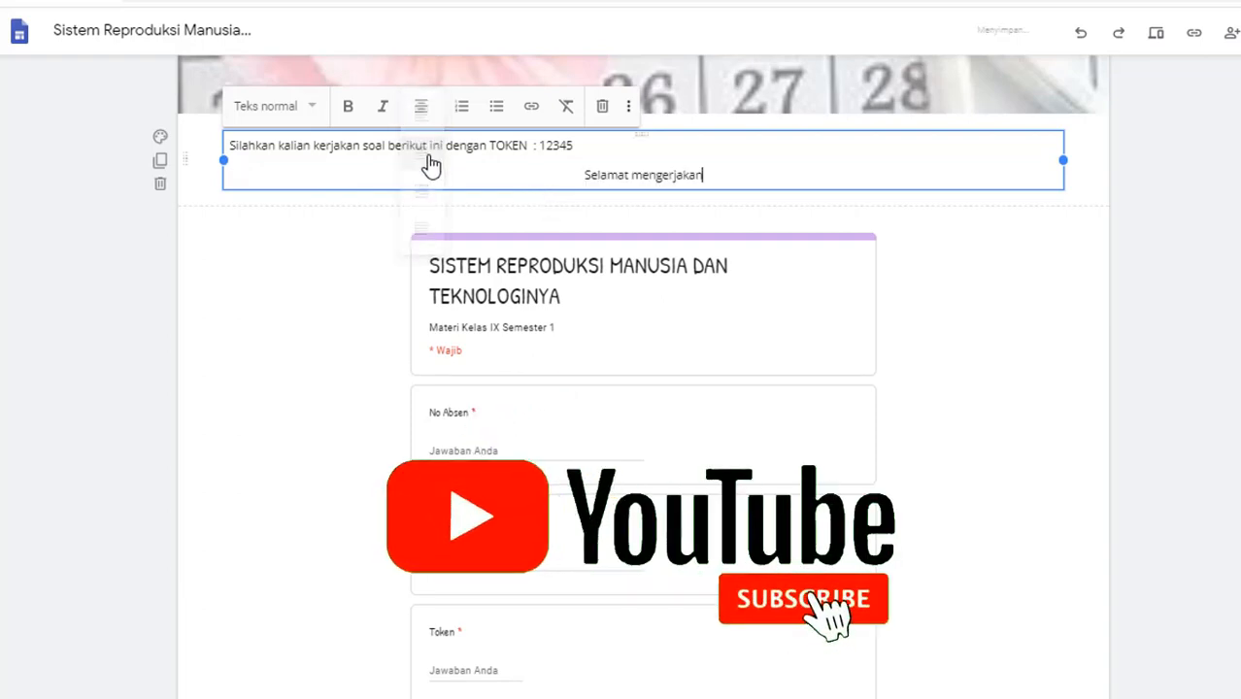
left_click(422, 106)
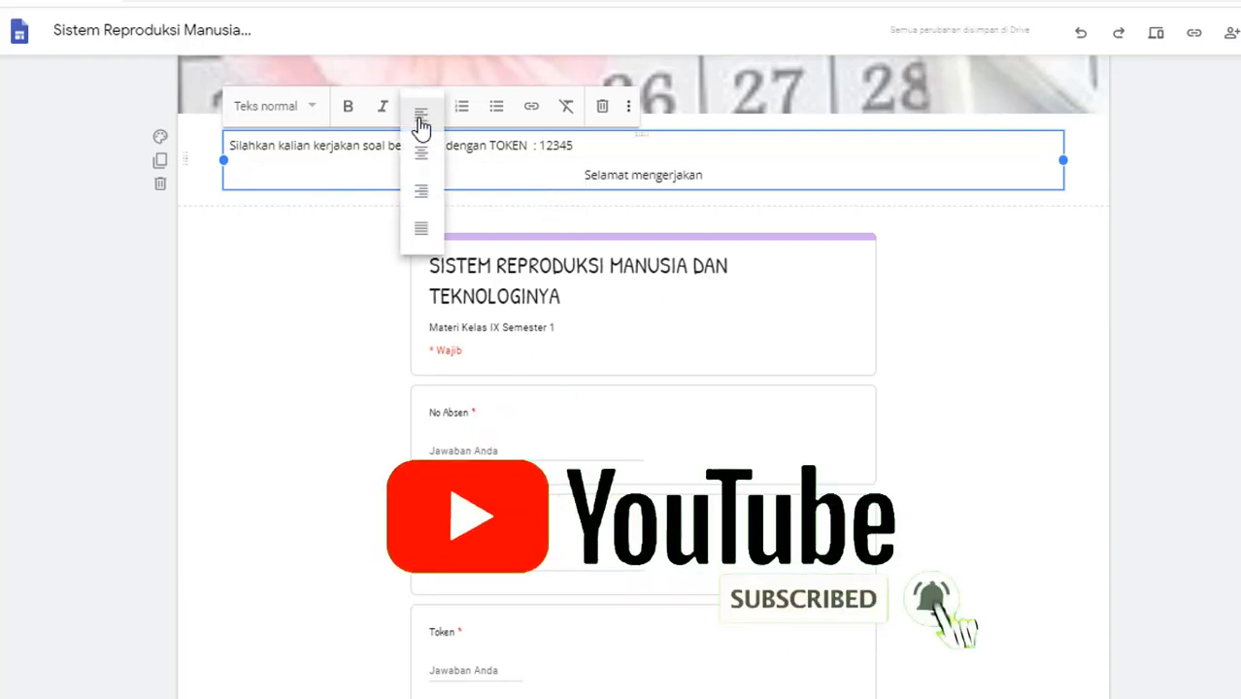
left_click(420, 167)
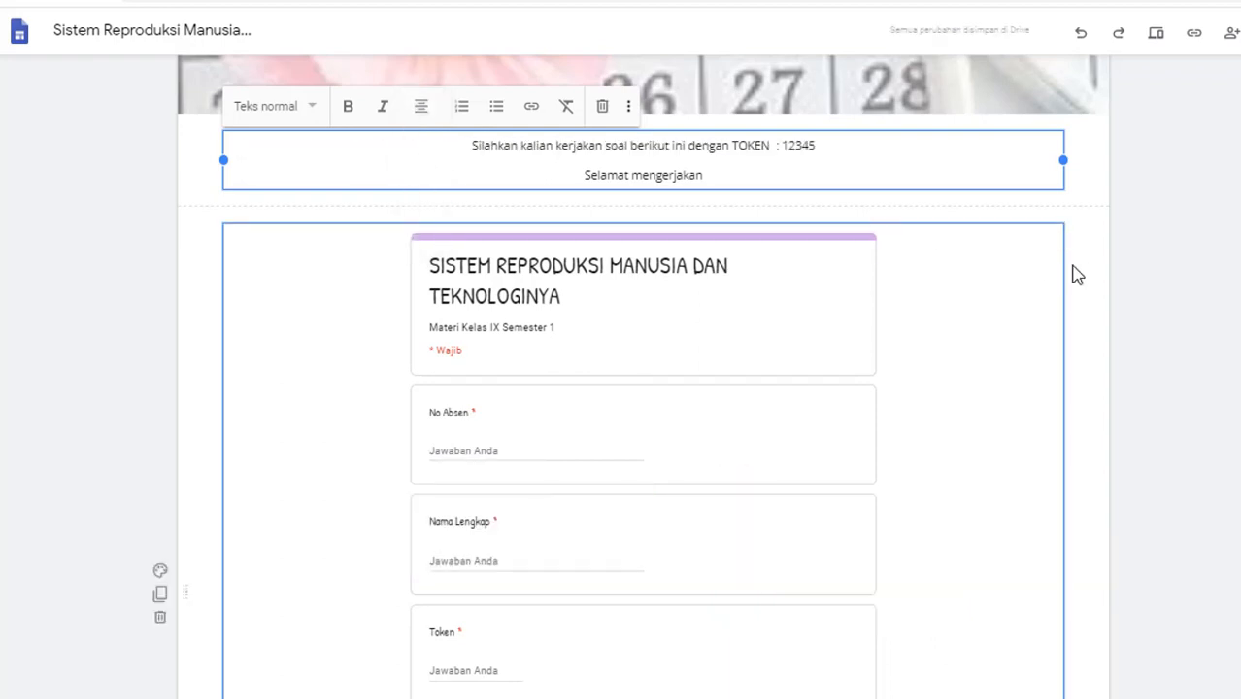
left_click(1140, 280)
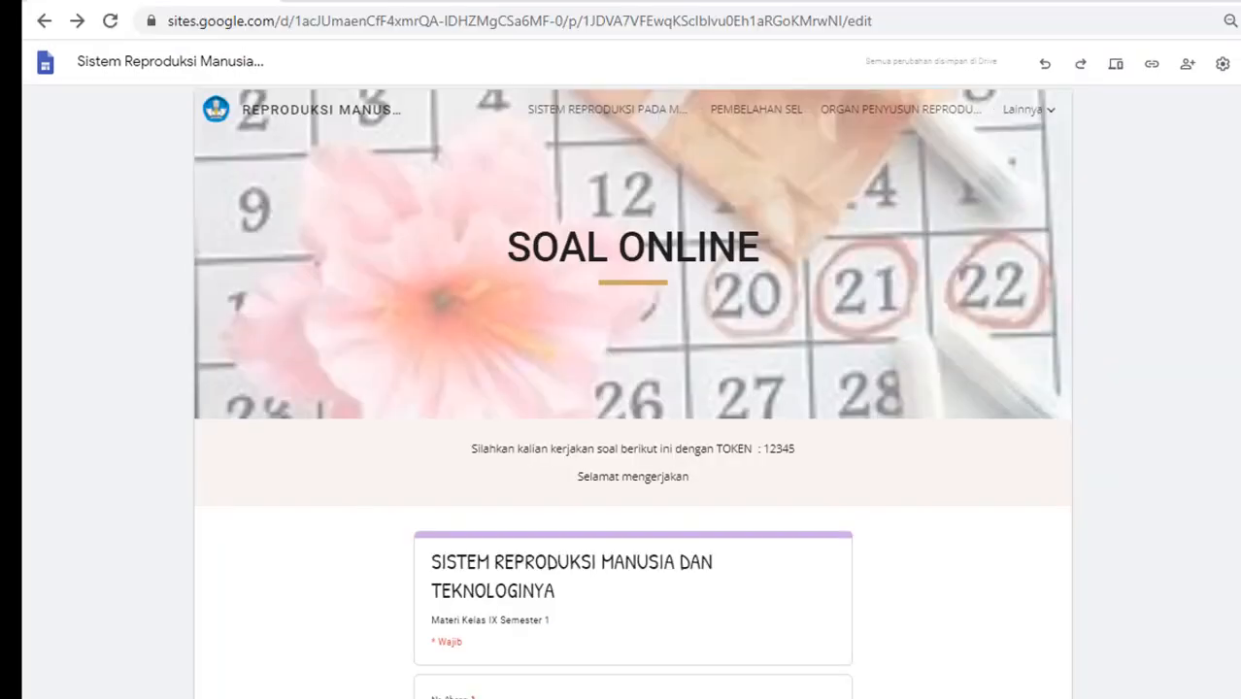
Step: Scroll through the Sites page to review the instructions above the embedded quiz
scroll(632, 388, "down", 3)
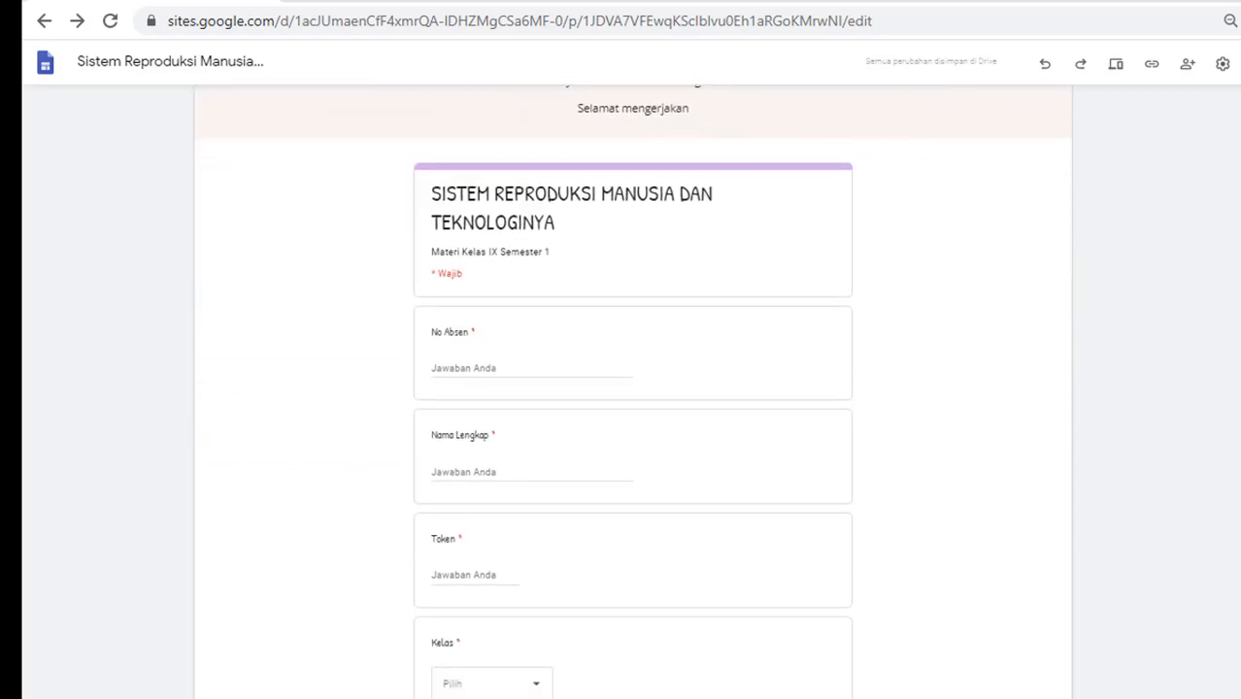
scroll(1235, 407, "up", 3)
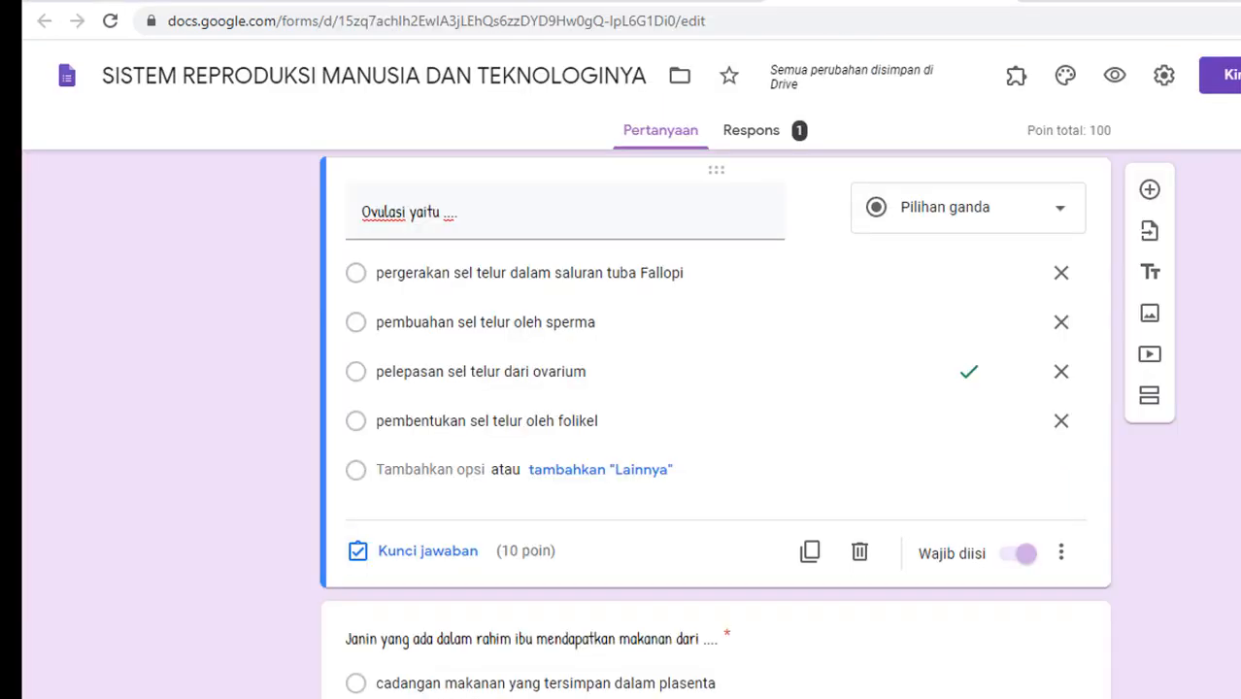
Step: Link the quiz responses to a new spreadsheet from the Responses view
left_click(763, 136)
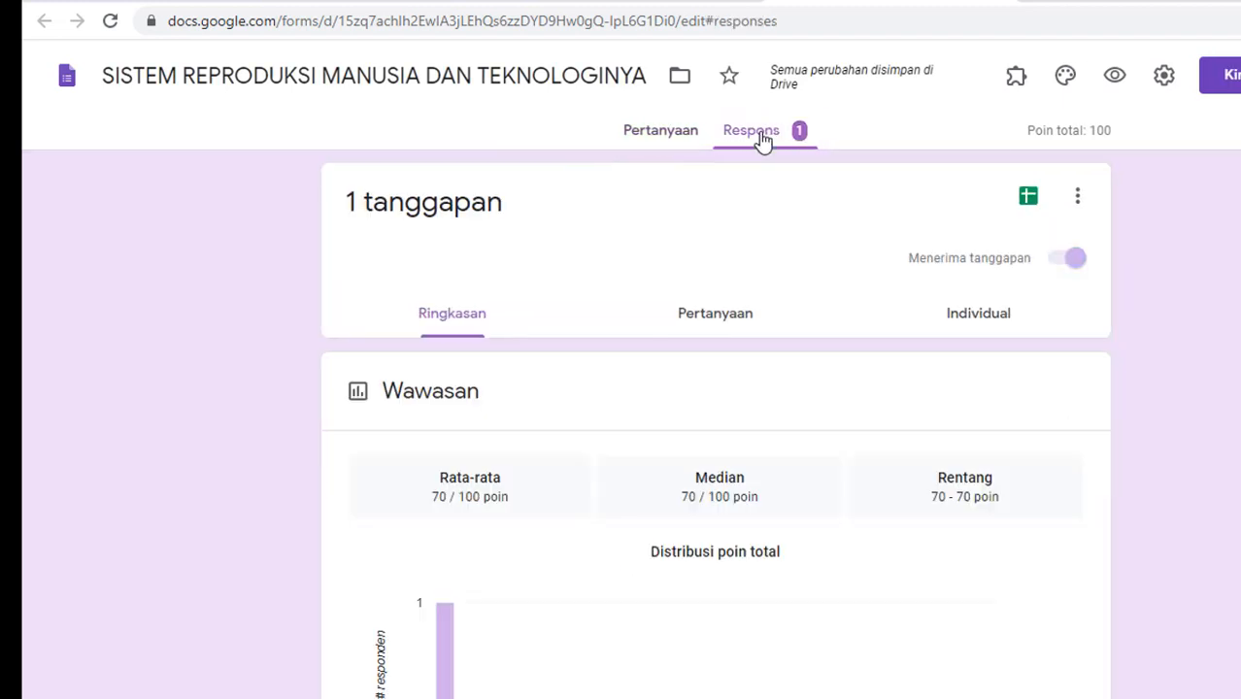
left_click(1029, 197)
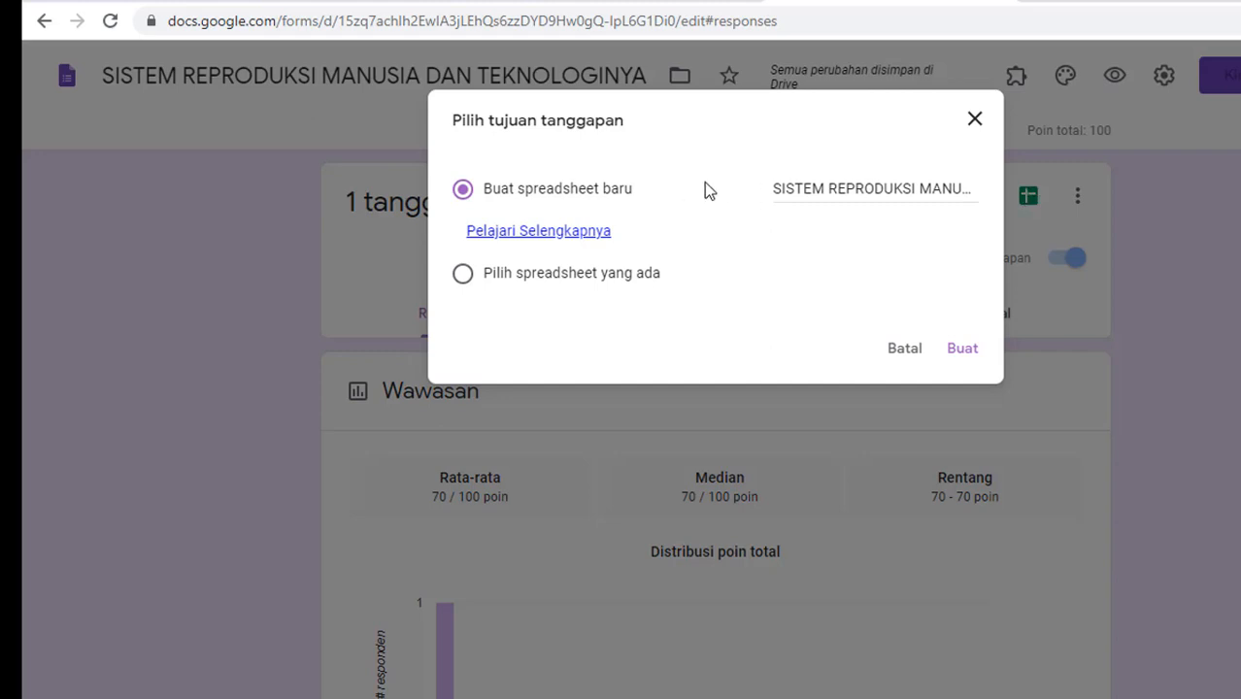
left_click(963, 351)
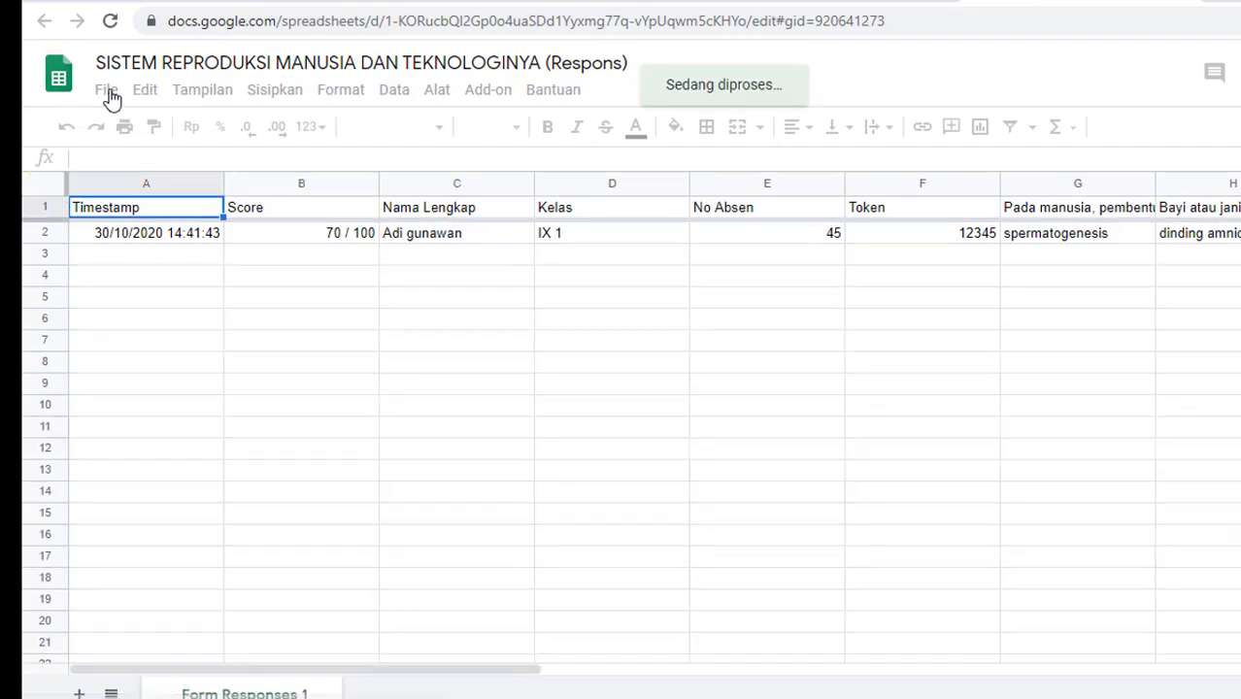
Step: Publish the whole response spreadsheet to the web as an embed and copy its iframe code
left_click(107, 93)
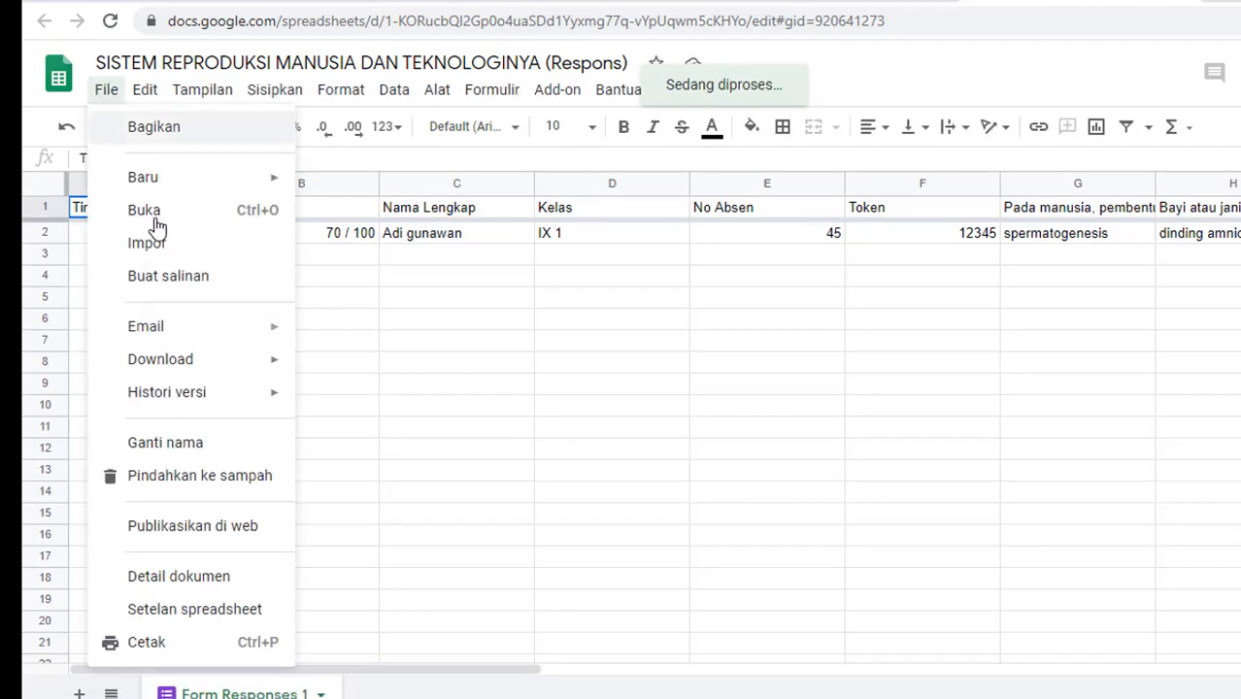
left_click(227, 530)
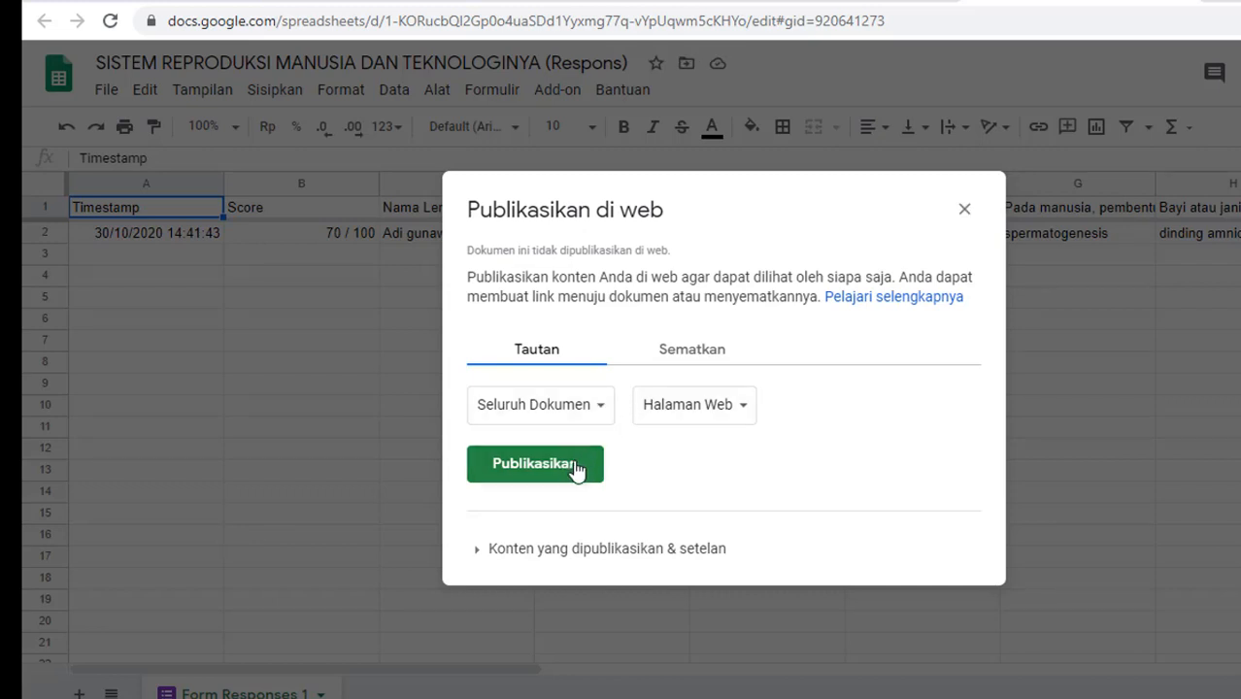
left_click(699, 364)
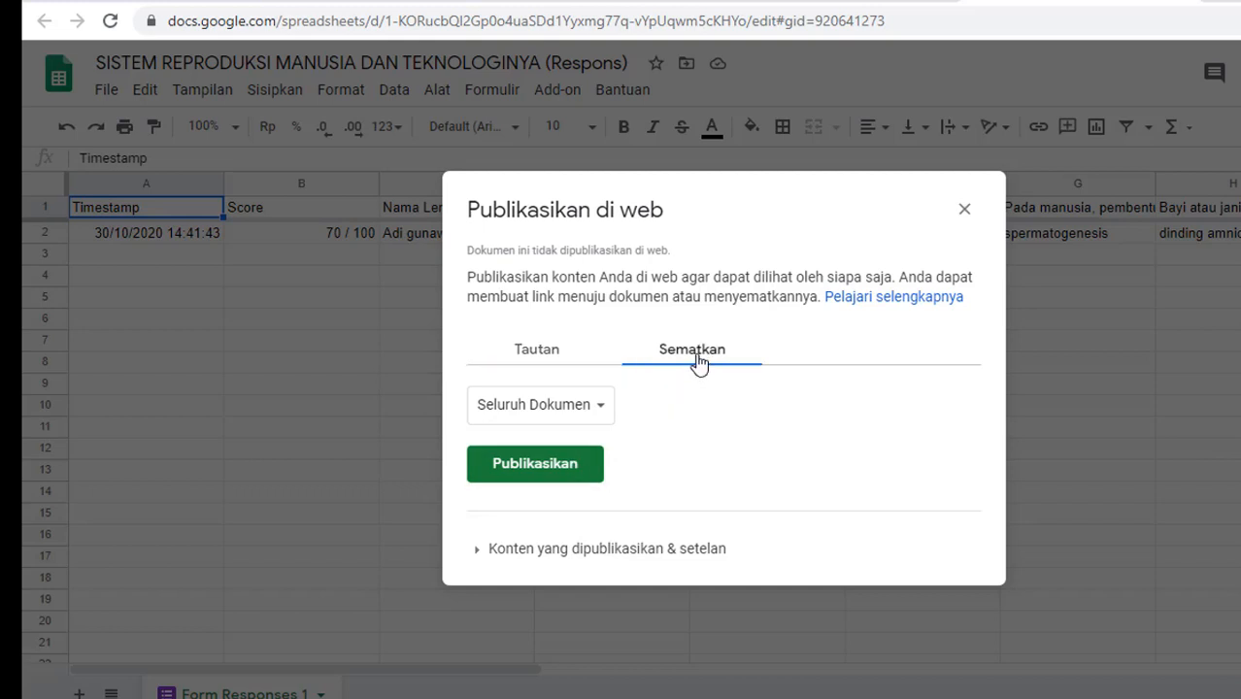
left_click(556, 466)
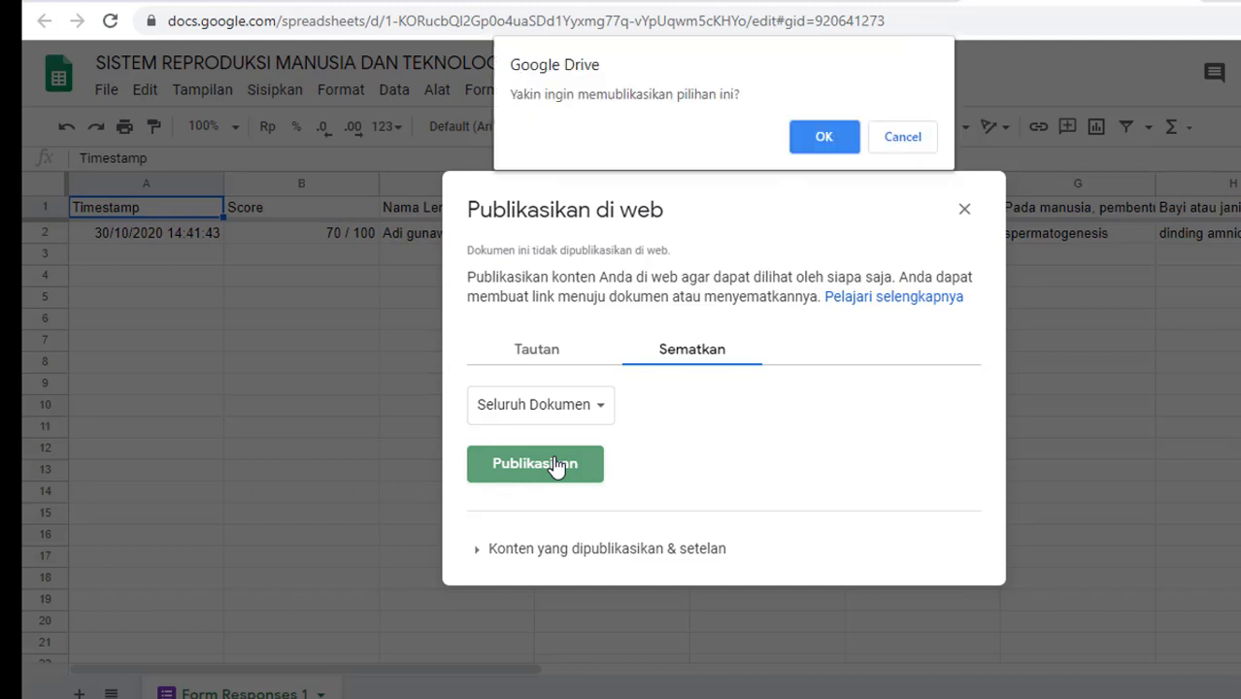
left_click(826, 136)
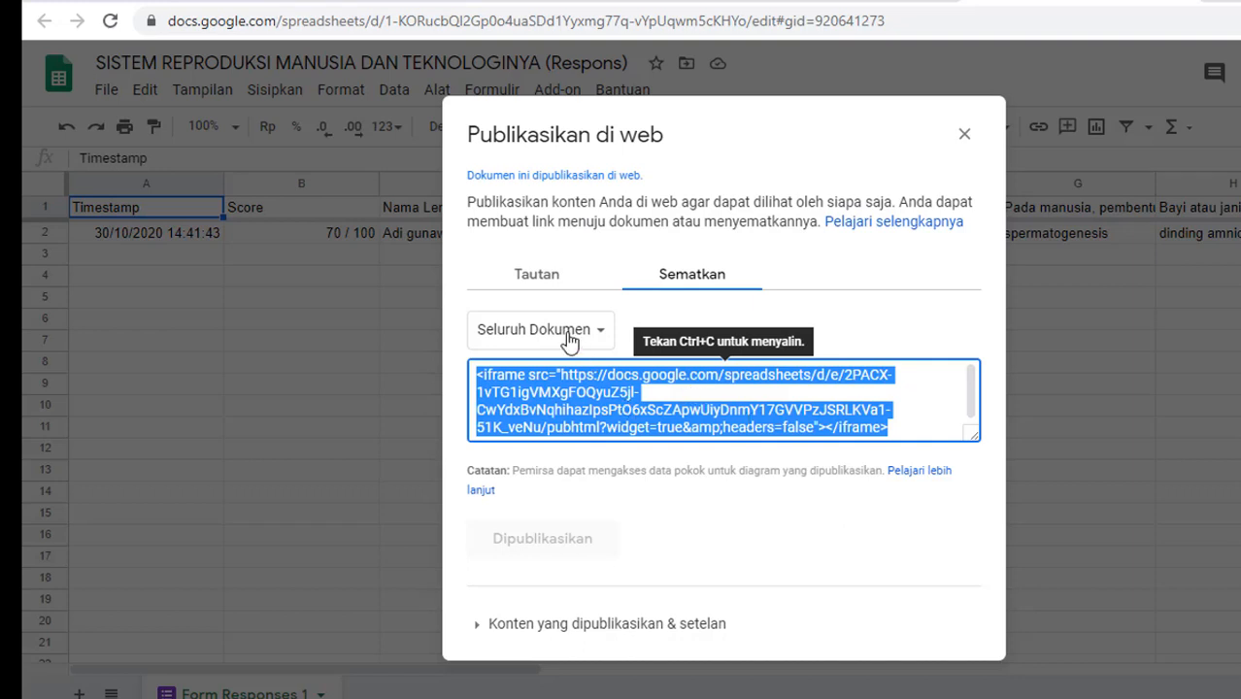
key("ctrl+c")
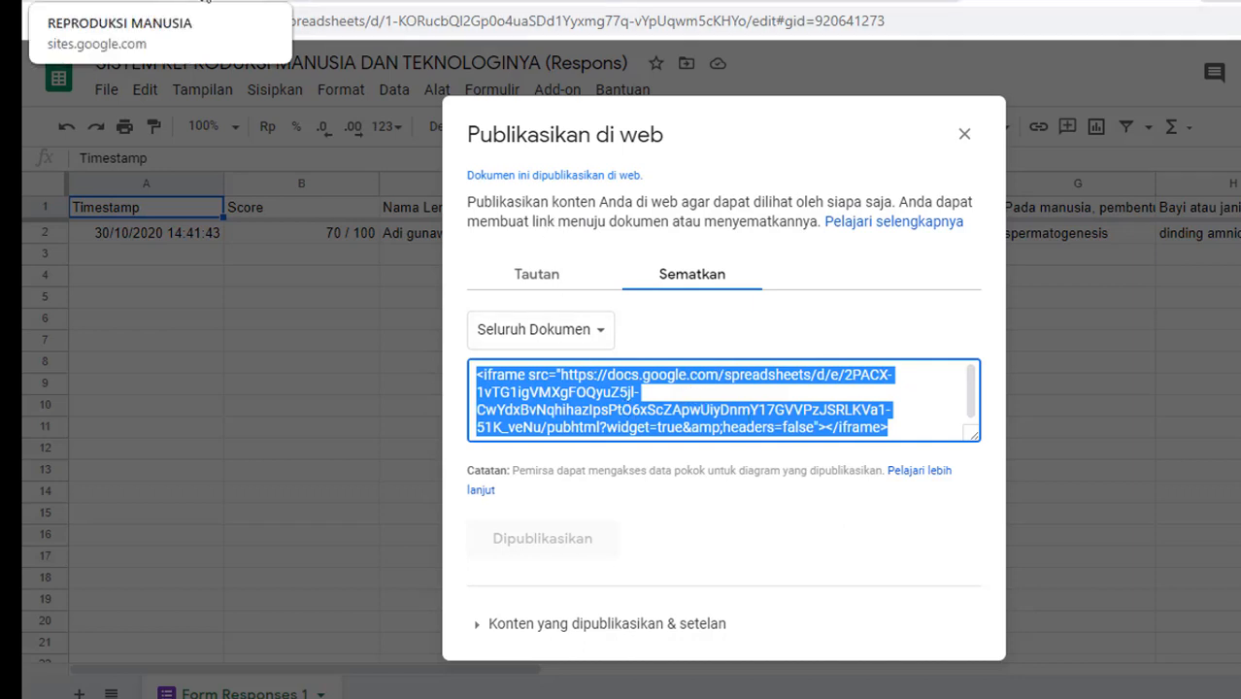
Step: On the SOAL ONLINE page, embed the copied iframe code below the quiz form
left_click(145, 1)
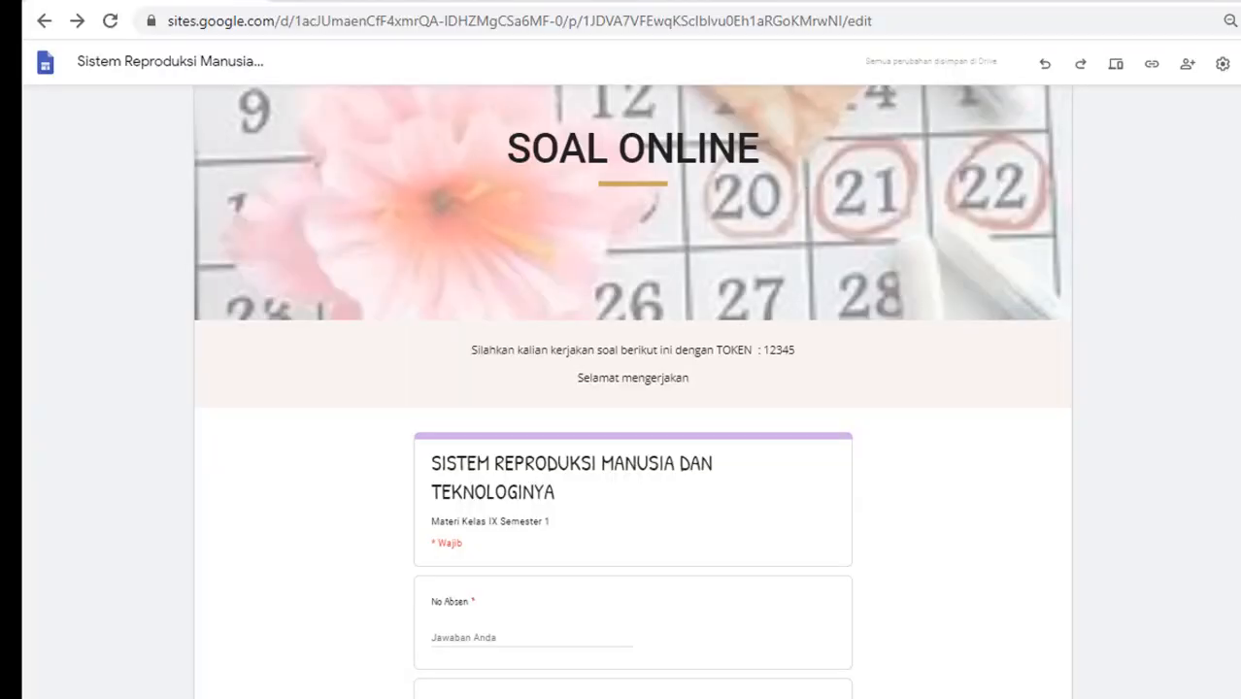
scroll(632, 388, "down", 5)
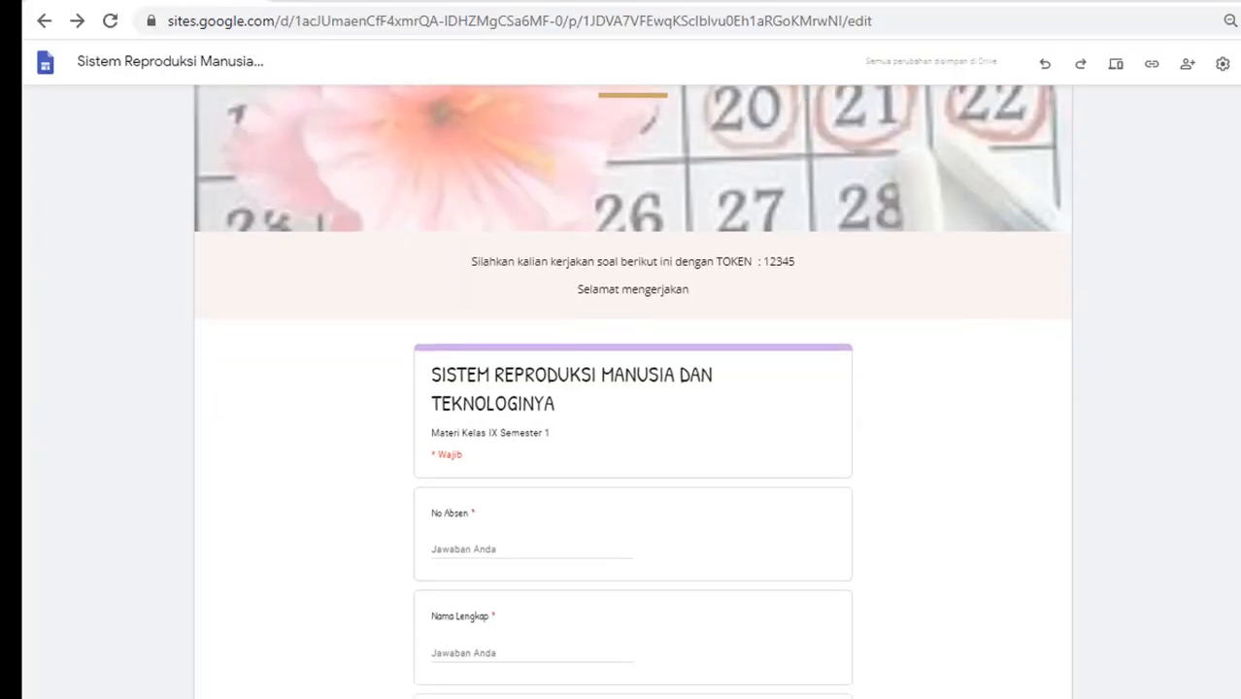
scroll(633, 388, "down", 2)
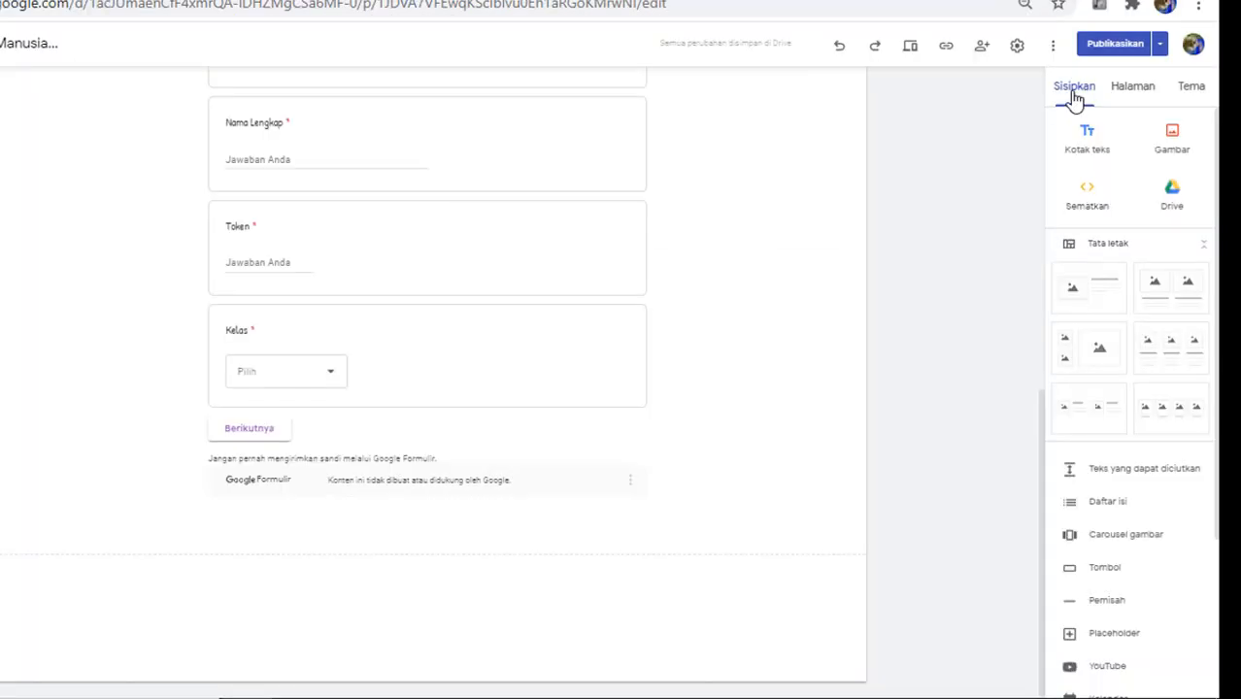
left_click(1090, 199)
left_click(447, 332)
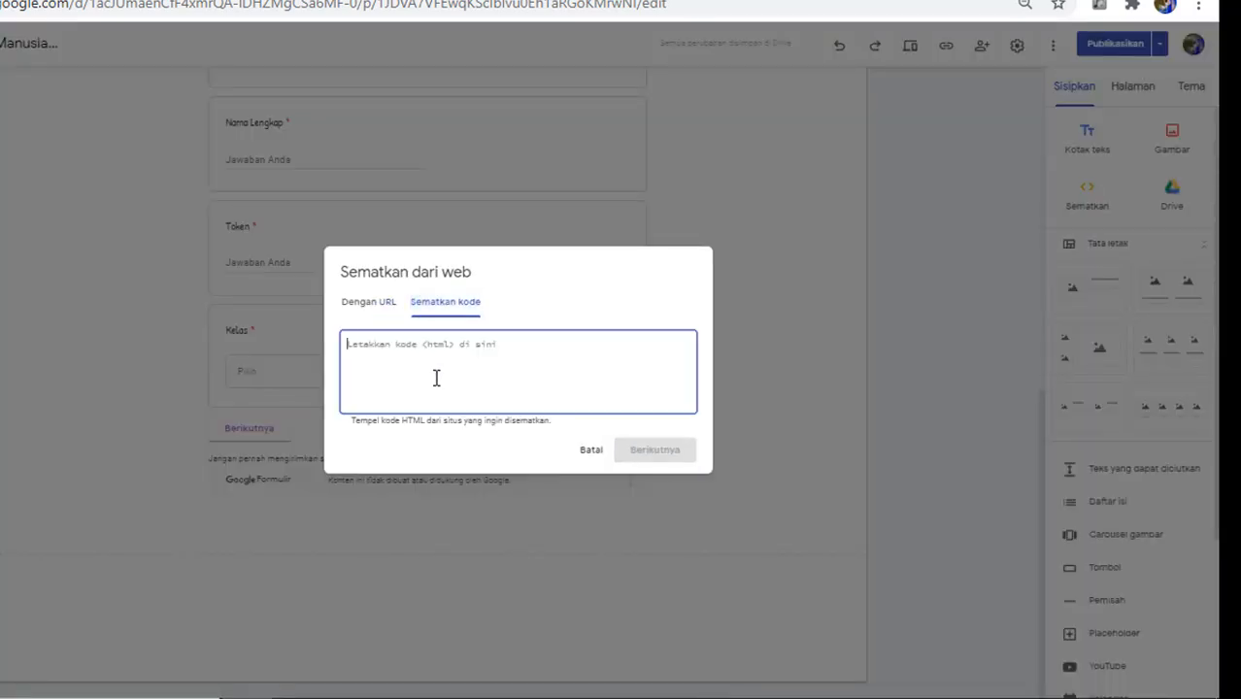
key("ctrl+v")
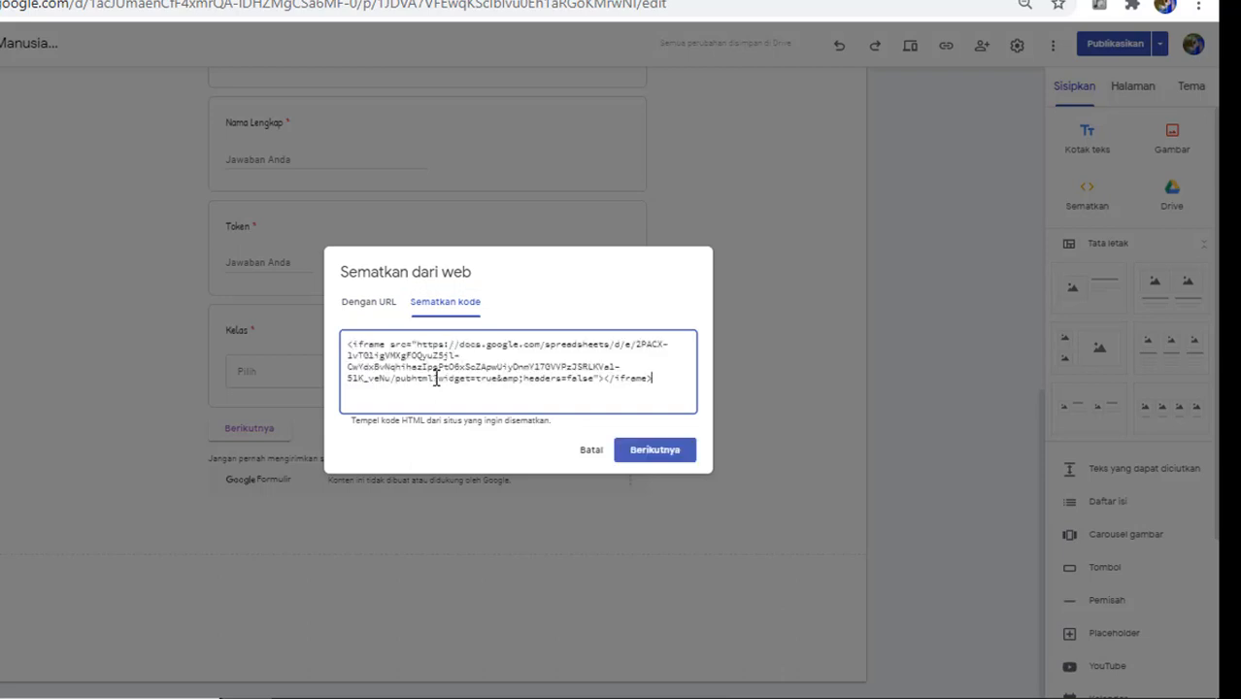
left_click(644, 453)
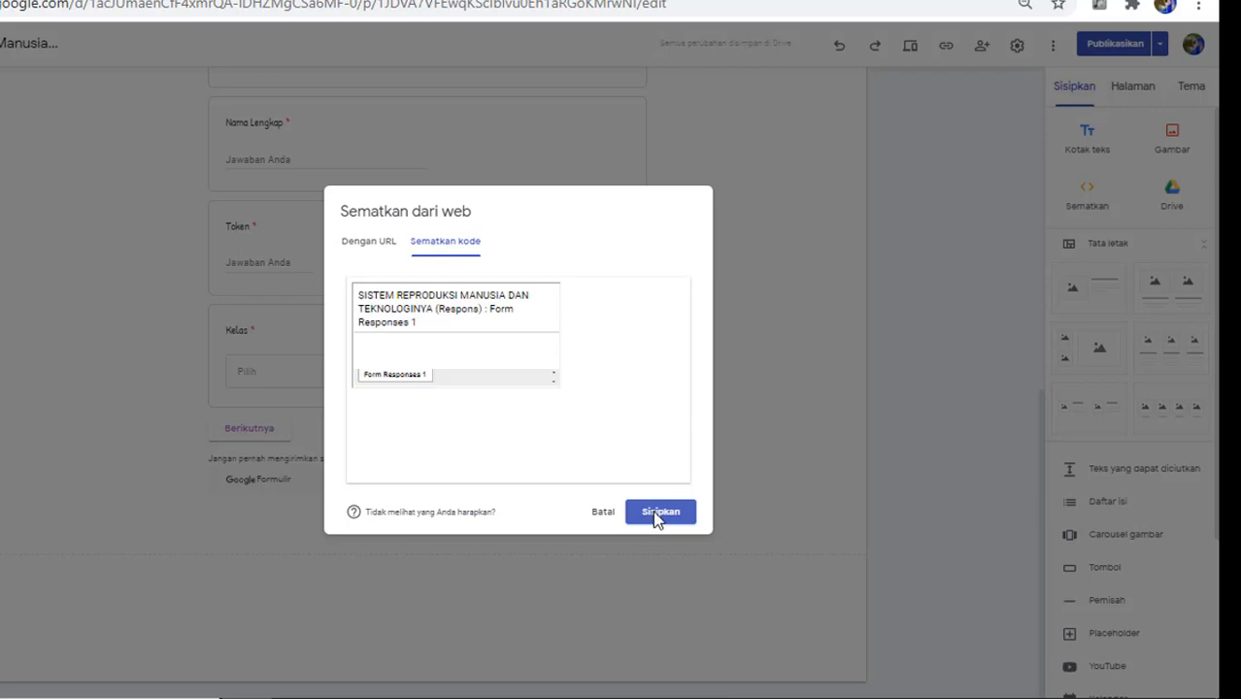
left_click(657, 515)
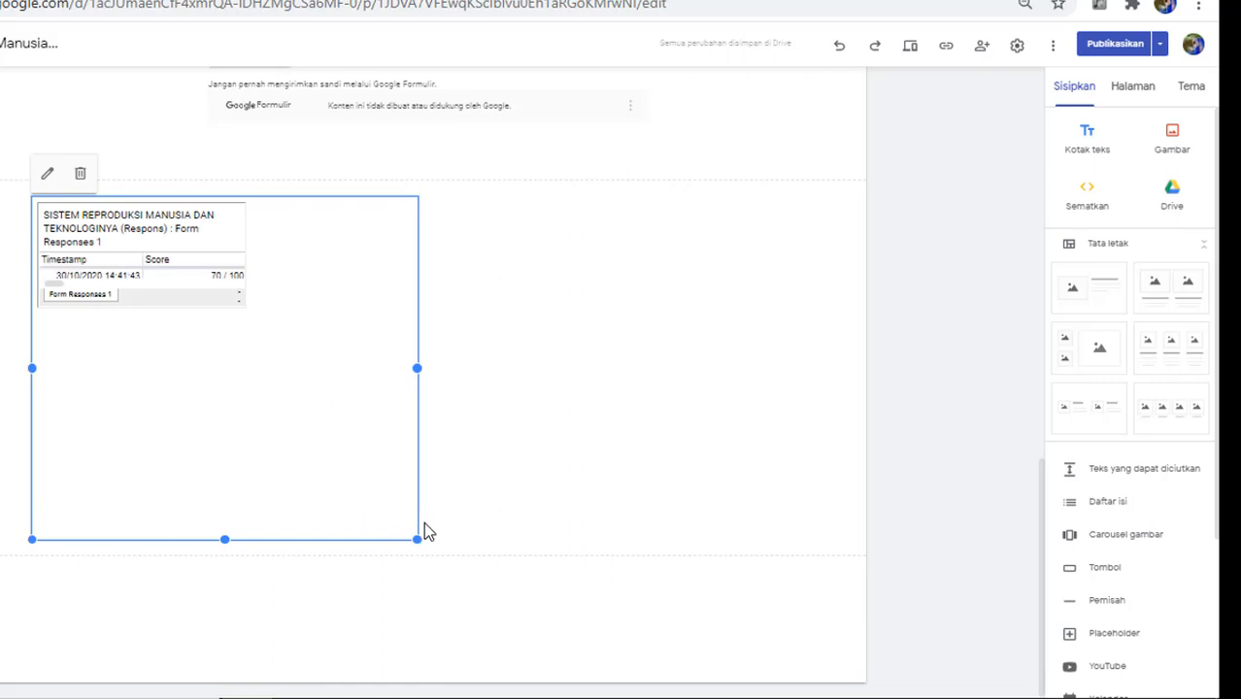
Step: Widen the embedded response sheet block, then delete it, leaving the quiz form as the last block
left_click_drag(417, 539, 838, 520)
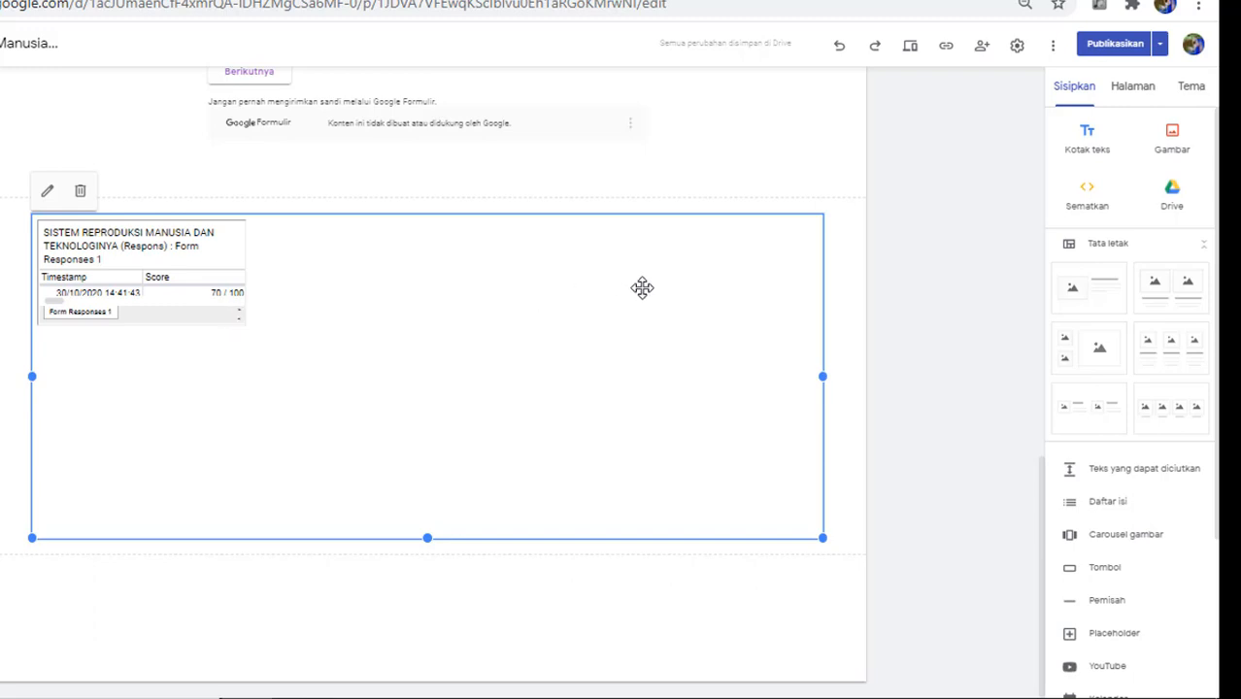
left_click(82, 194)
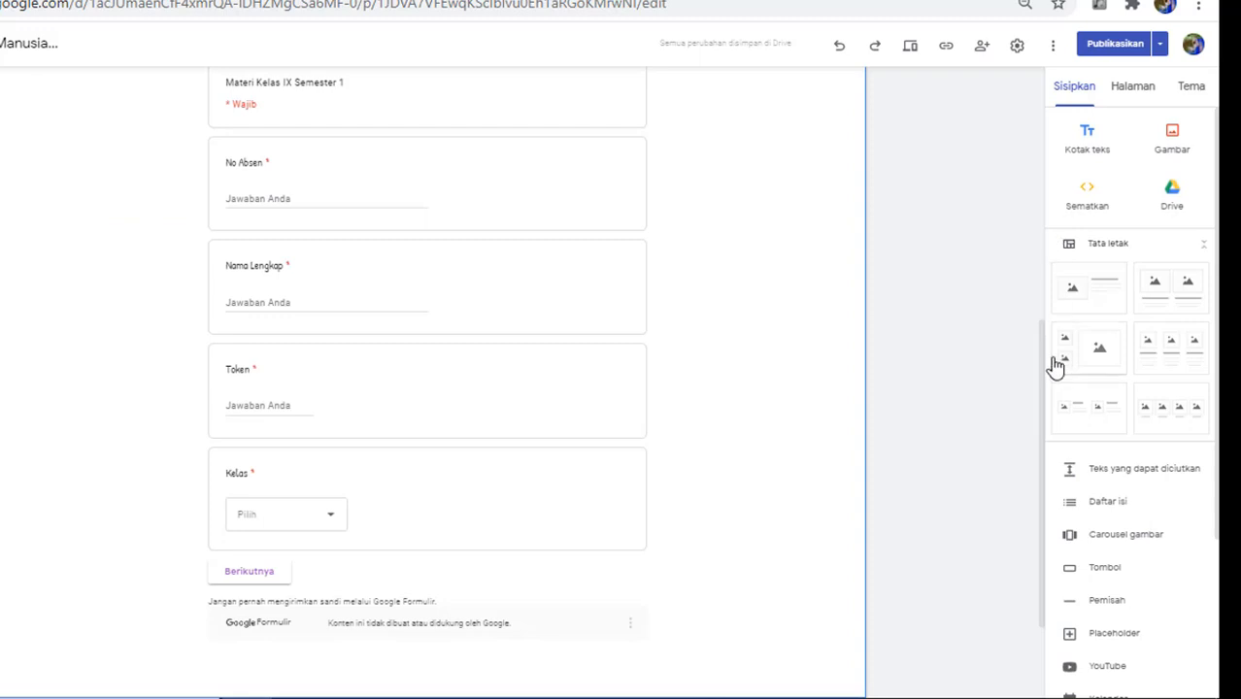
left_click_drag(1044, 369, 1056, 465)
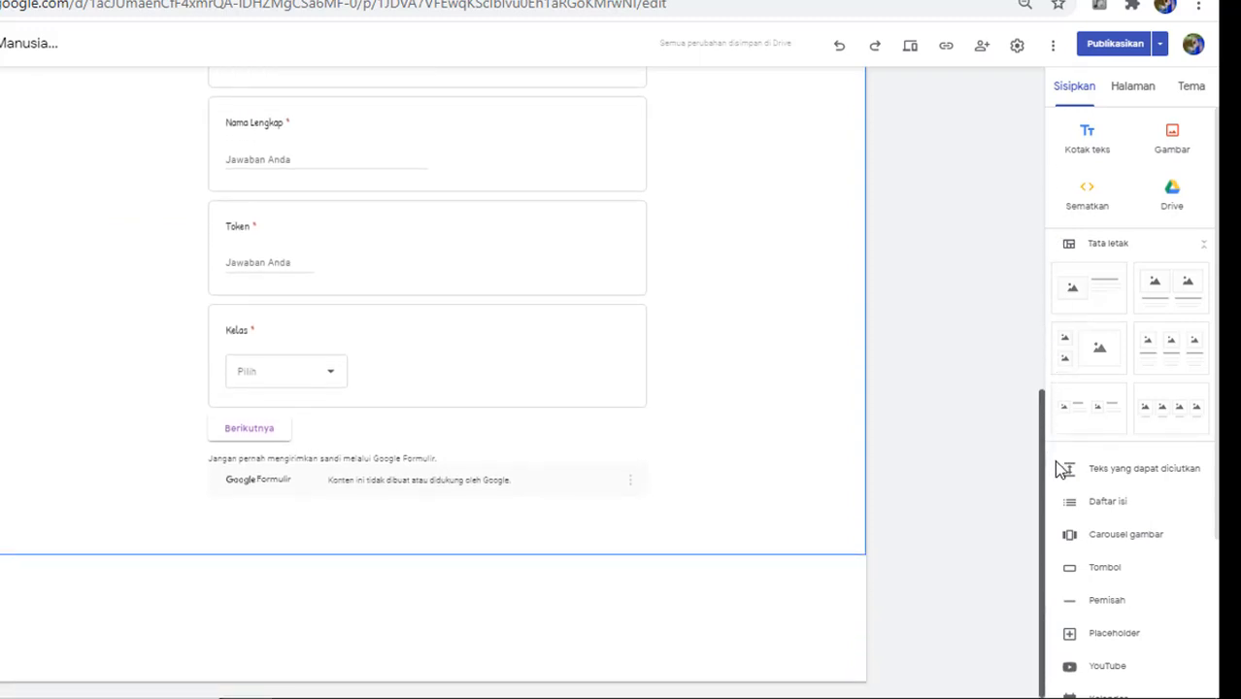
Step: Insert the SISTEM REPRODUKSI response spreadsheet from Drive below the quiz form
left_click(1064, 96)
scroll(1131, 398, "down", 3)
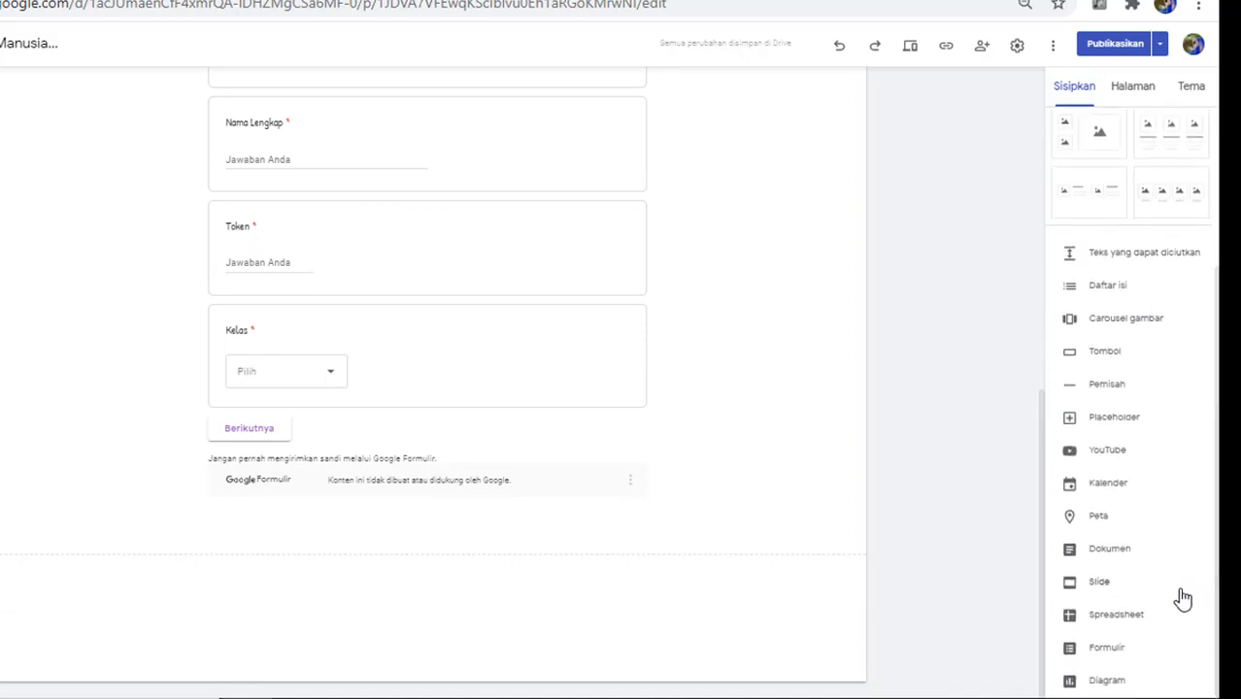
left_click(1134, 622)
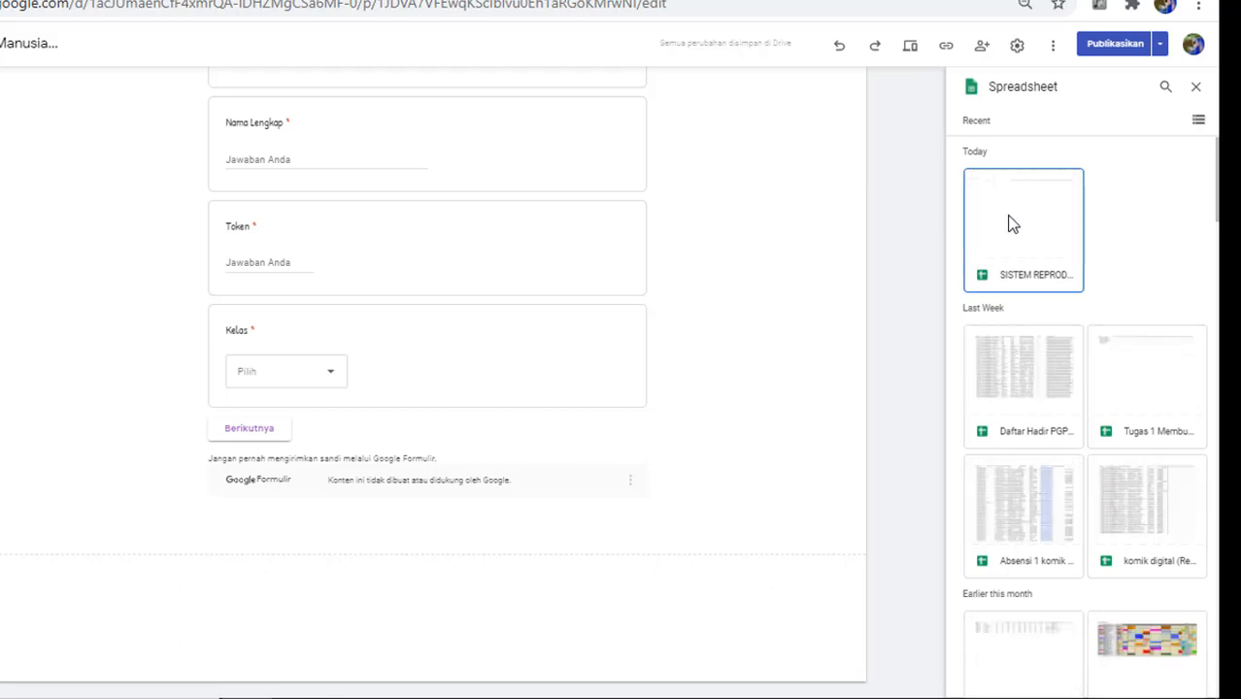
left_click(1000, 222)
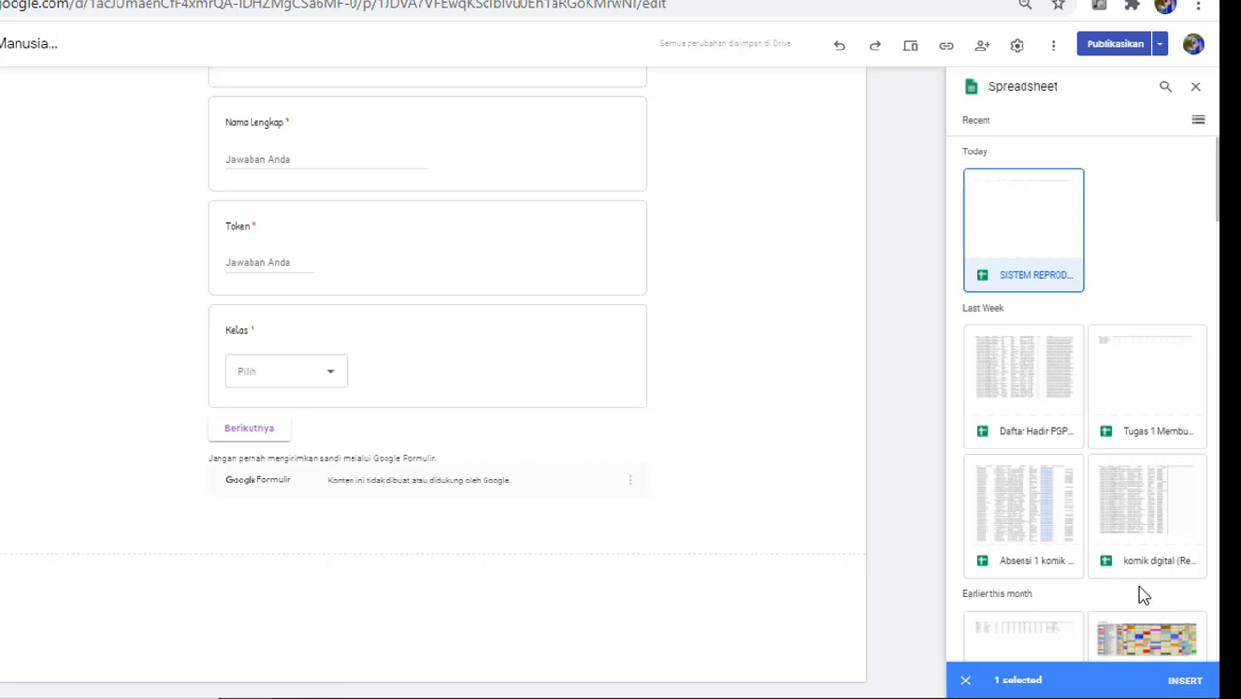
left_click(1178, 677)
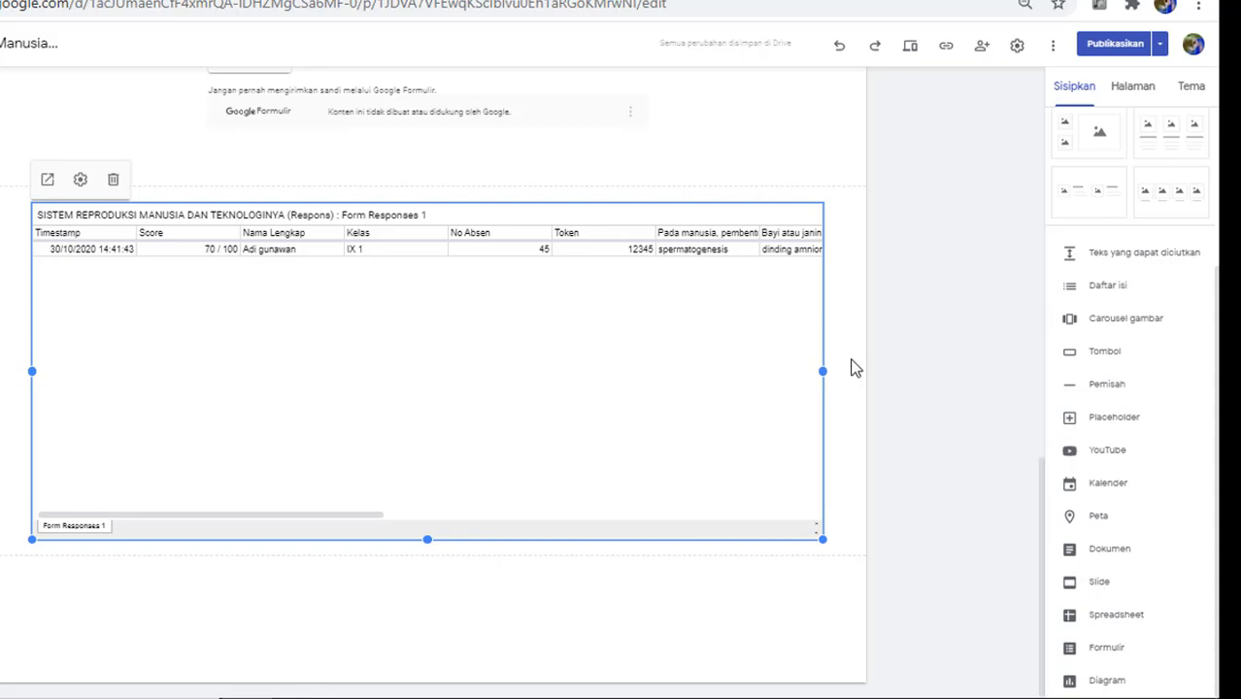
left_click(928, 270)
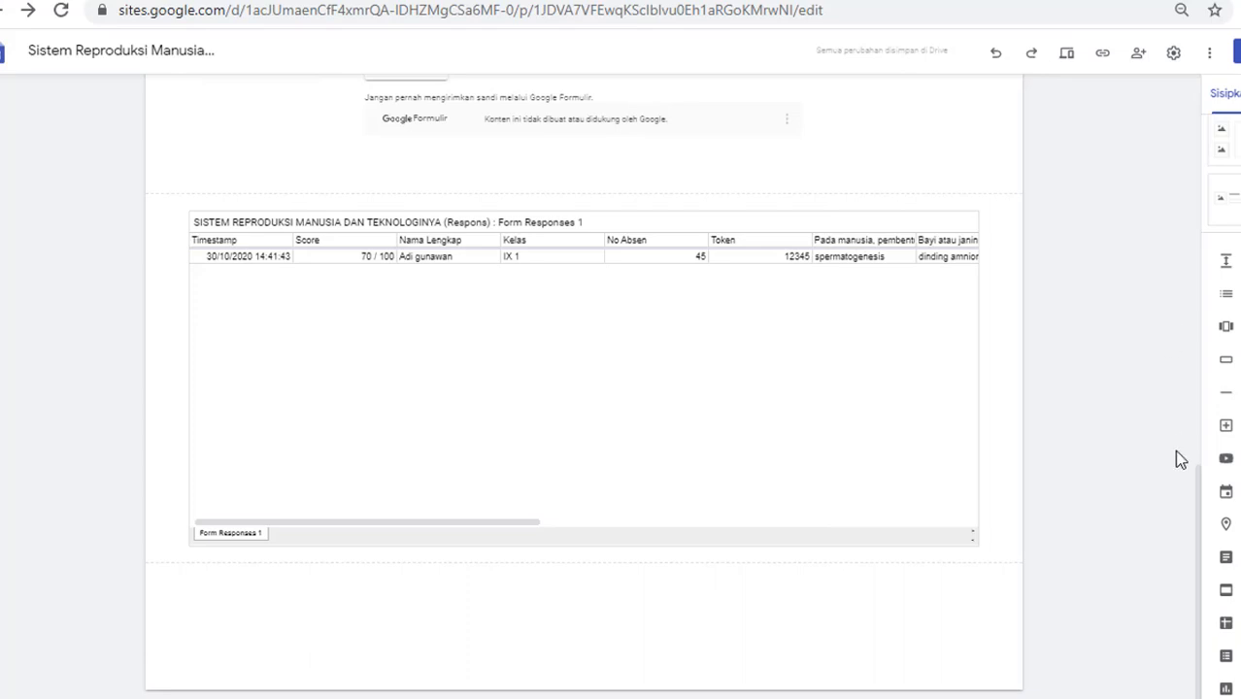
left_click_drag(1200, 486, 1168, 276)
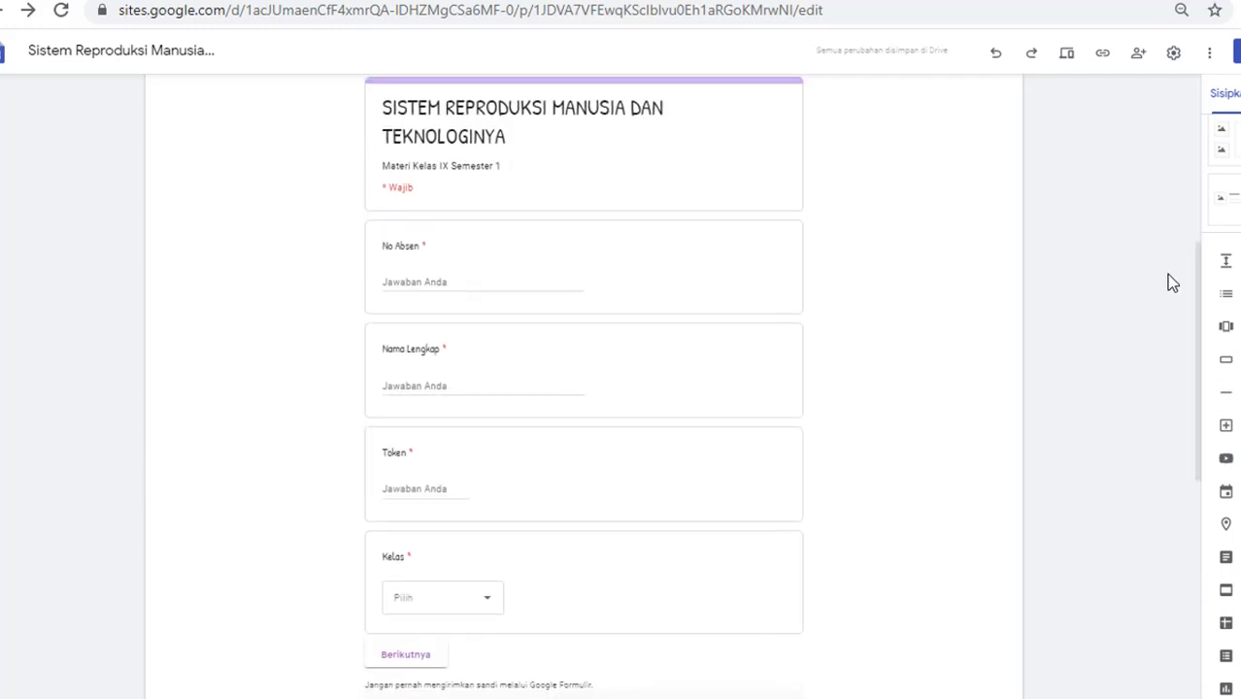